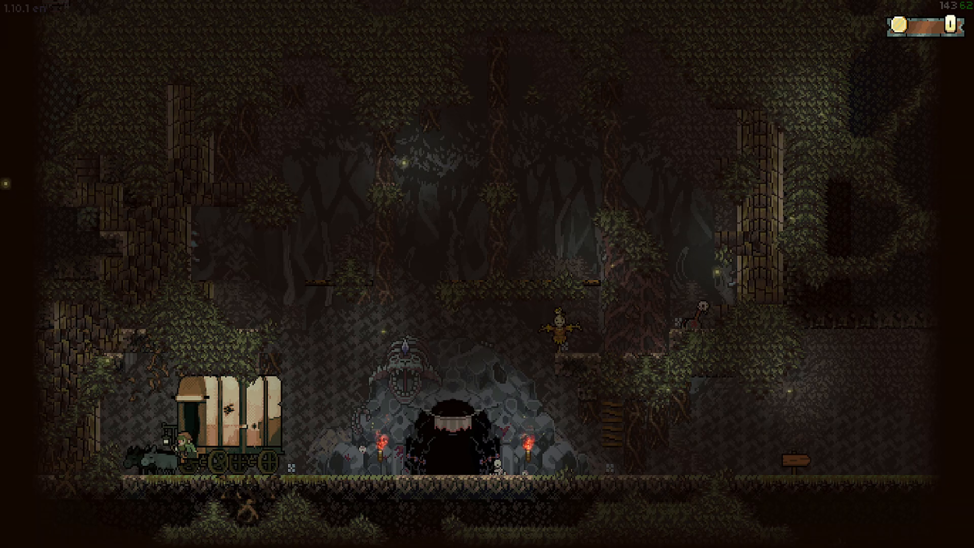
- Create a new world named OwO in the world editor
key("Return")
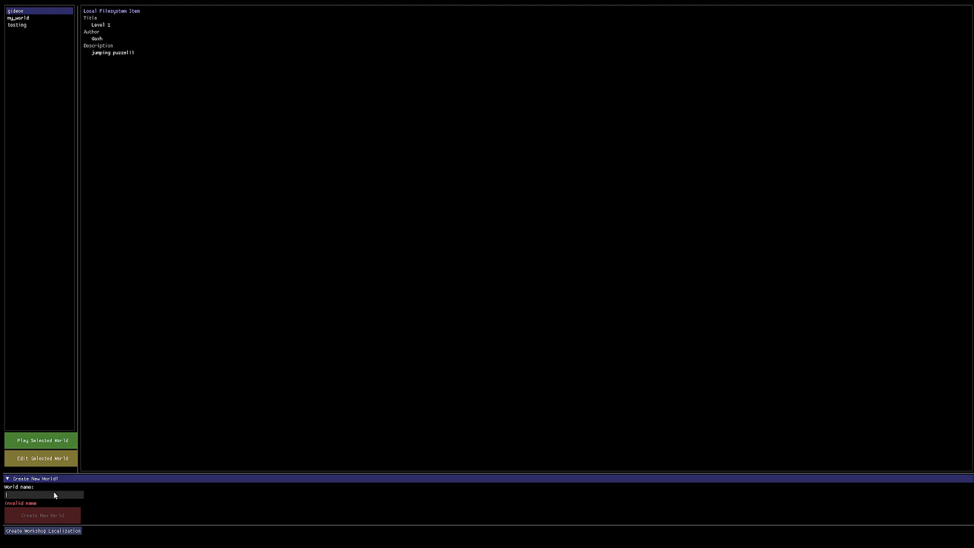
type("gwg")
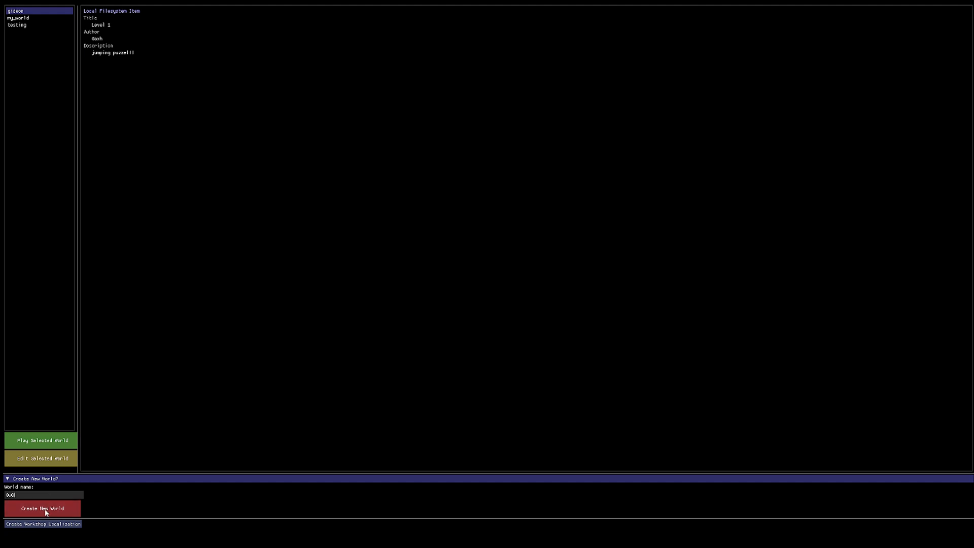
left_click(43, 509)
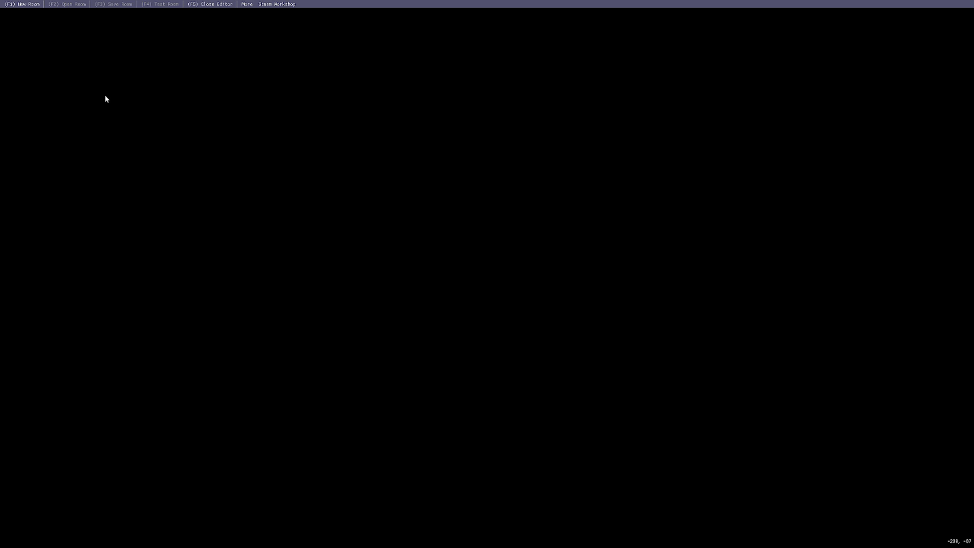
- Create a new room using the ACT_ONE act
left_click(24, 6)
left_click(55, 28)
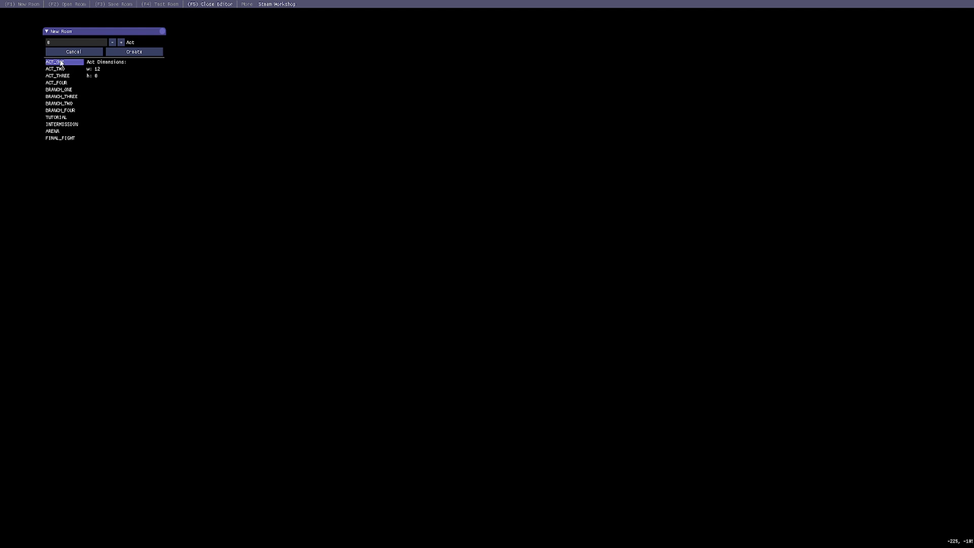
left_click(135, 52)
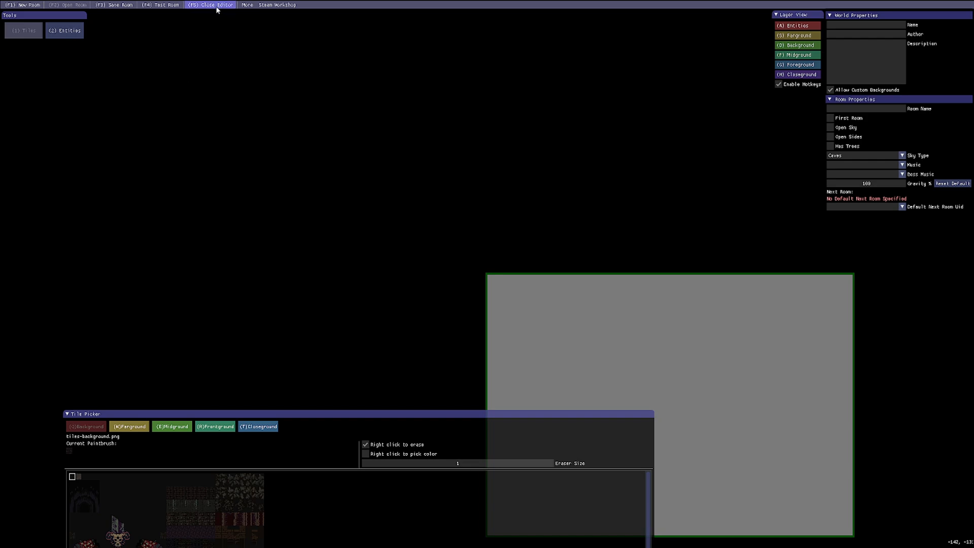
- Look at the options for shifting the room by a number of tiles in X and Y
left_click(248, 5)
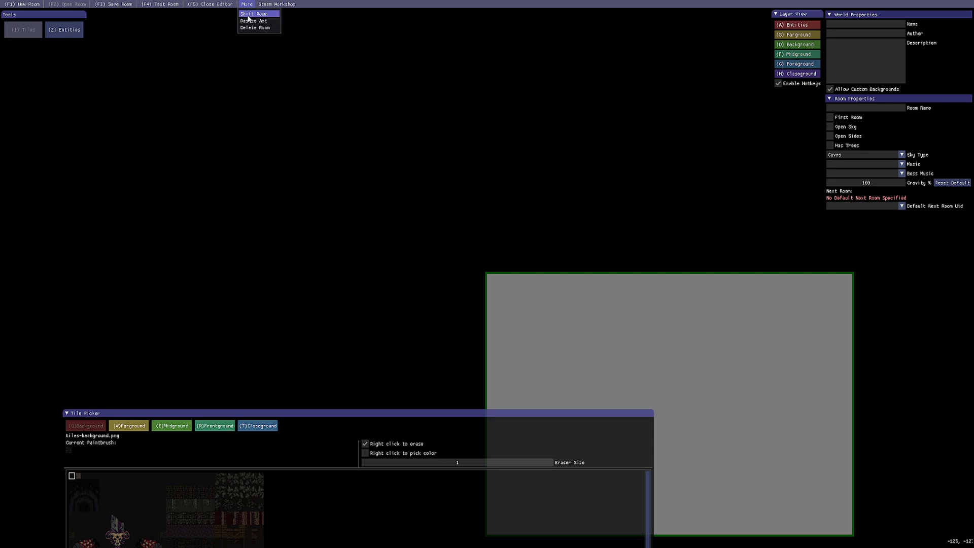
left_click(251, 14)
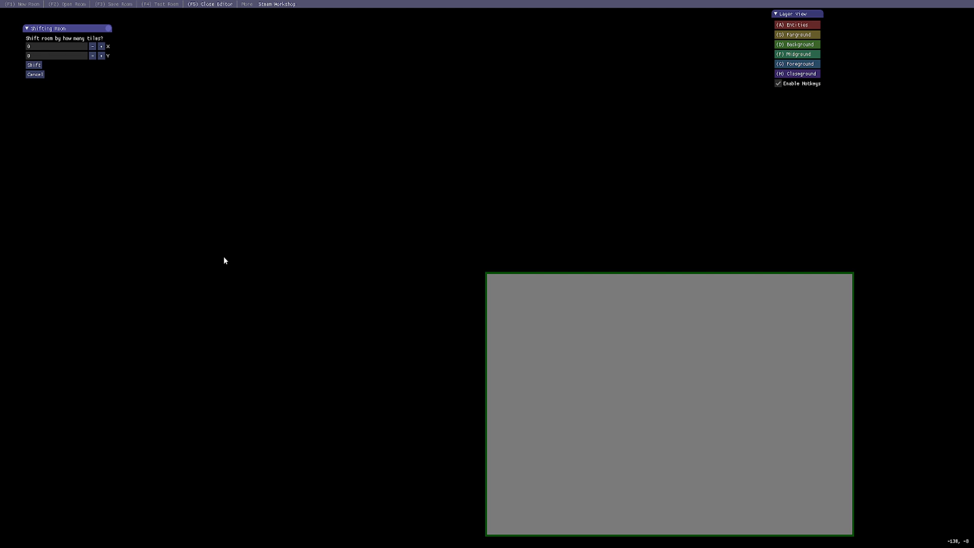
left_click(30, 61)
- Resize the act so the room becomes wider
left_click(247, 4)
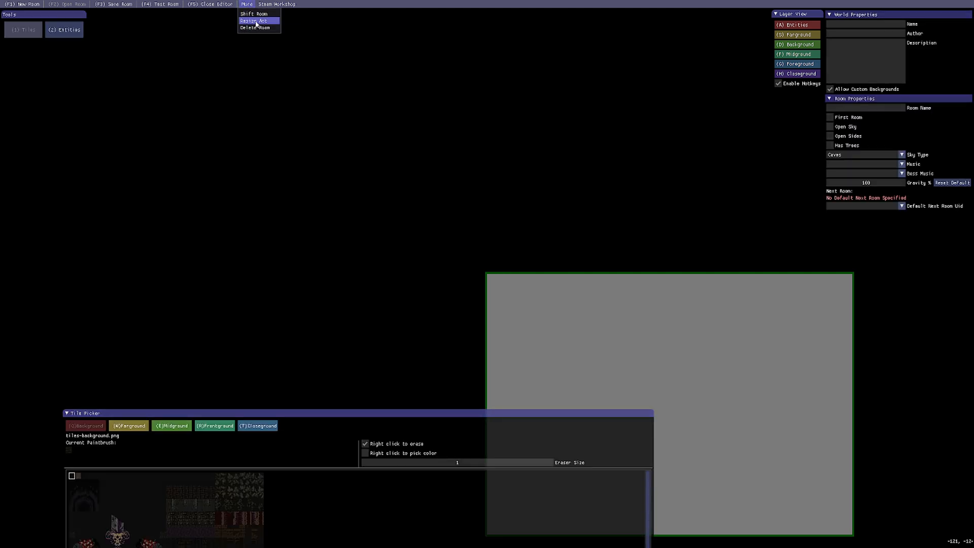
left_click(255, 21)
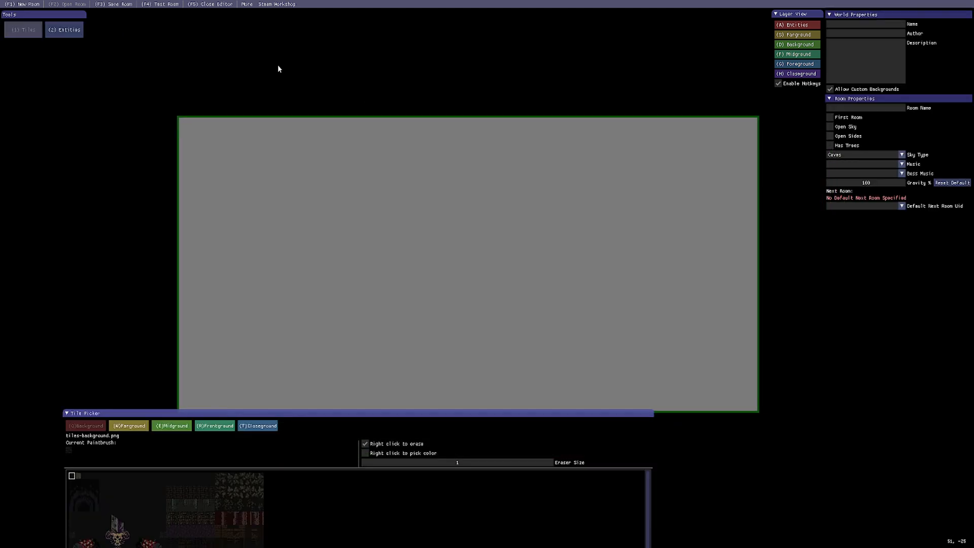
middle_click_drag(278, 65, 243, 44)
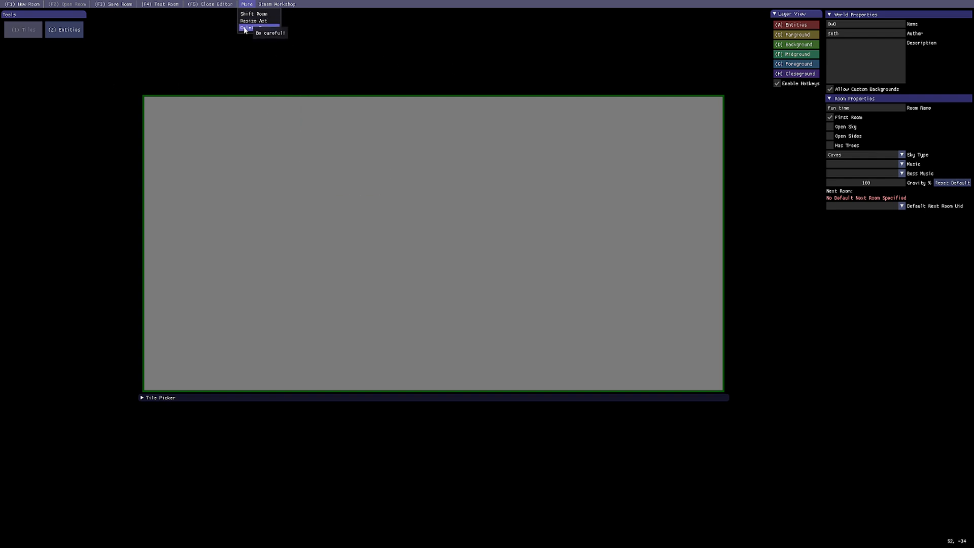
left_click(366, 34)
- Place the Layer View panel above the room and switch the Entities, Farground and Background layers off and on
left_click_drag(810, 19, 502, 19)
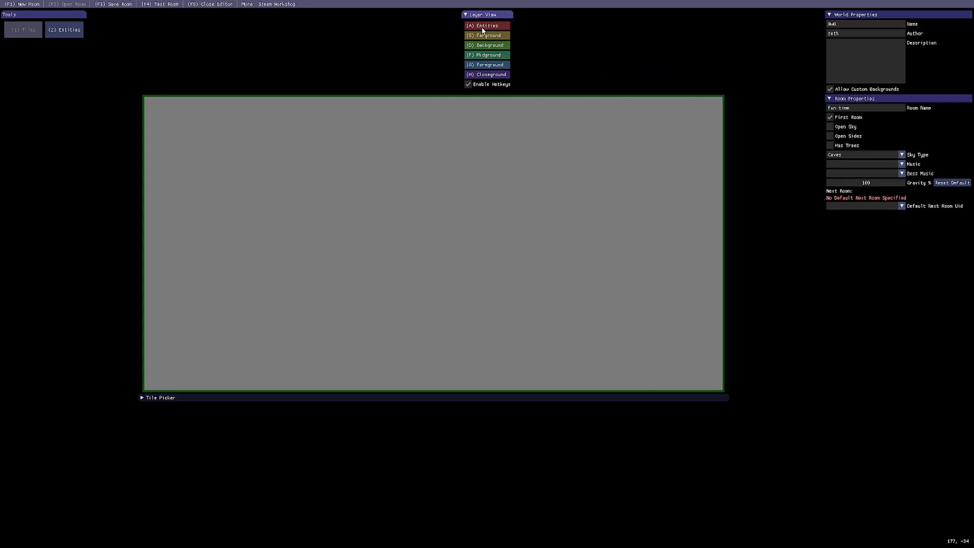
left_click(491, 26)
left_click(483, 35)
left_click(483, 45)
left_click(483, 45)
left_click(482, 35)
left_click(484, 26)
- Paint a test patch of dark brick tiles in the room, toggle the Farground layer, and erase the patch
left_click(517, 120)
mouse_move(464, 145)
left_mouse_down()
mouse_move(414, 202)
mouse_move(500, 177)
left_mouse_up()
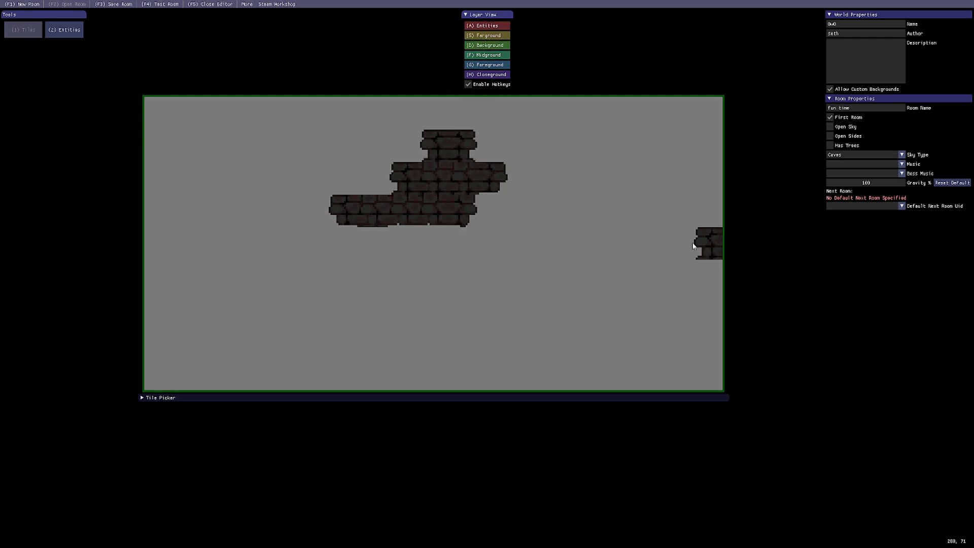
left_click(485, 37)
left_click(483, 37)
mouse_move(543, 147)
right_mouse_down()
mouse_move(450, 132)
mouse_move(401, 179)
right_mouse_up()
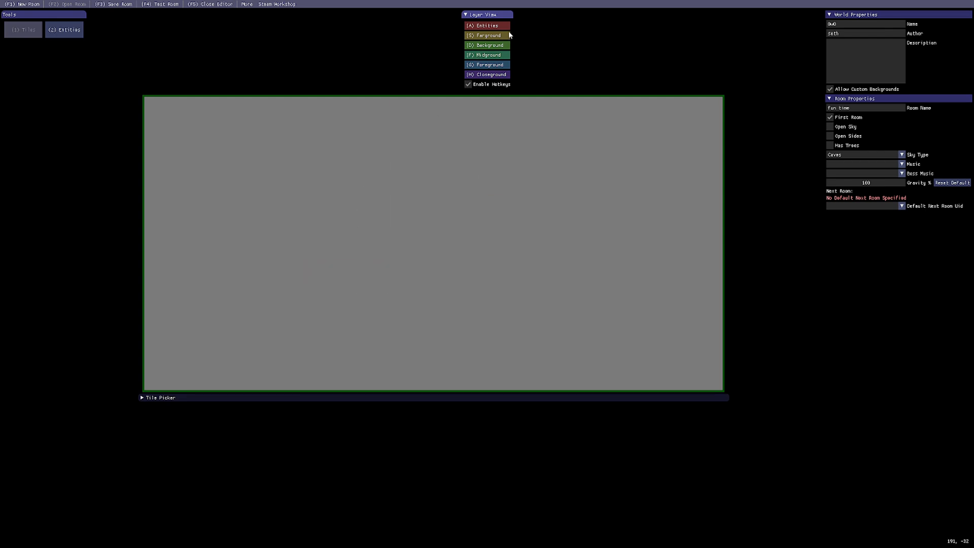
- Toggle the visibility of the Entities and Background layers off and on
left_click(477, 27)
left_click(475, 28)
left_click(483, 46)
left_click(483, 47)
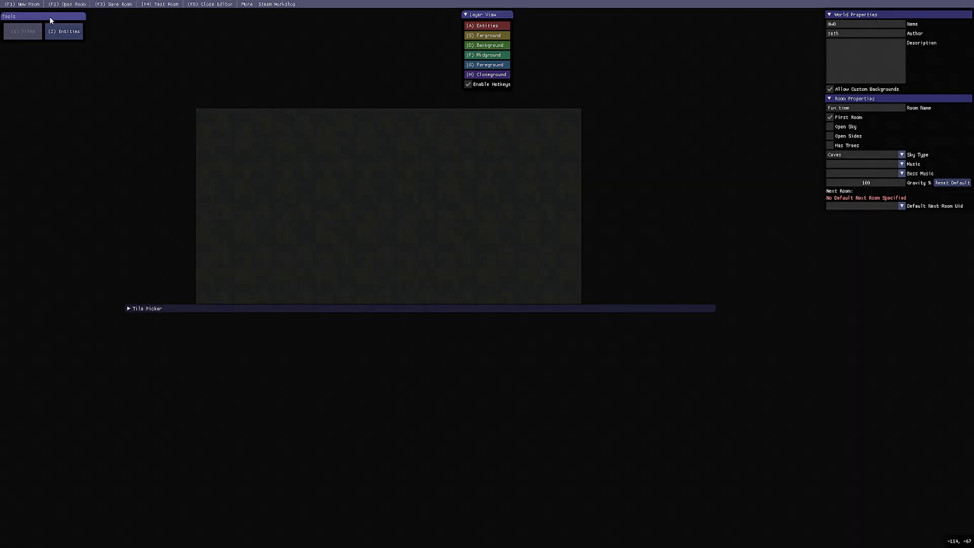
- Place the Tools panel above the room and expand the Tile Picker
left_click_drag(50, 20, 327, 53)
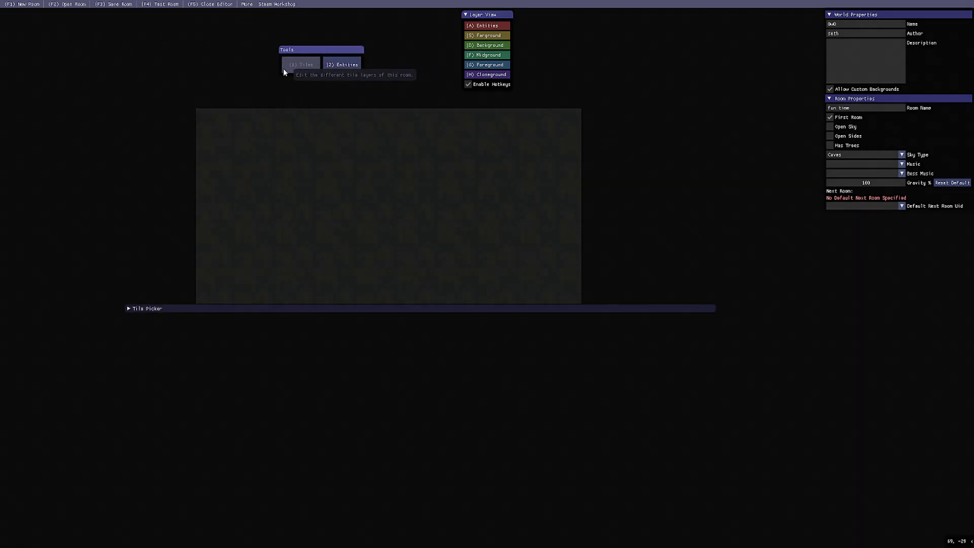
left_click(129, 309)
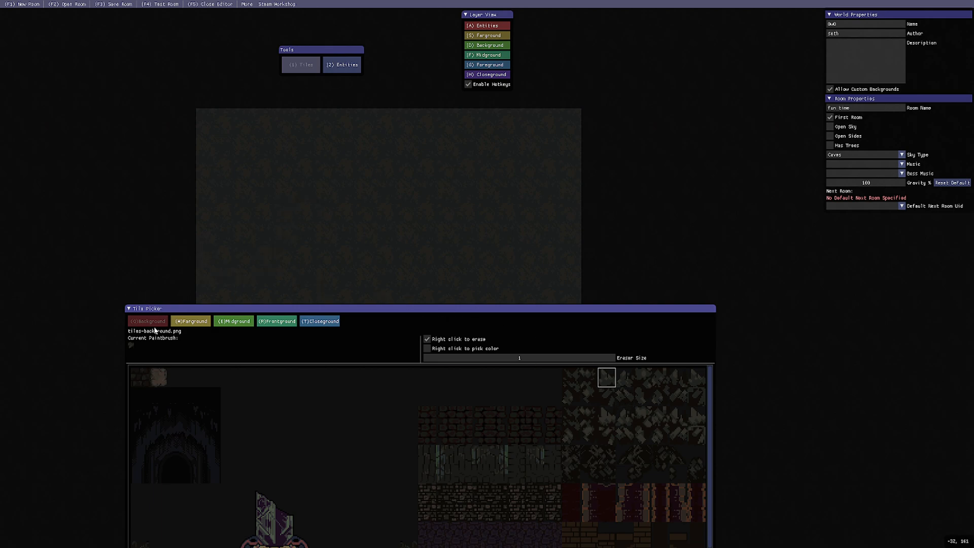
- Paint test rock tiles with the Background tile set and a block of skull tiles with the Farground tile set
left_click_drag(366, 231, 347, 228)
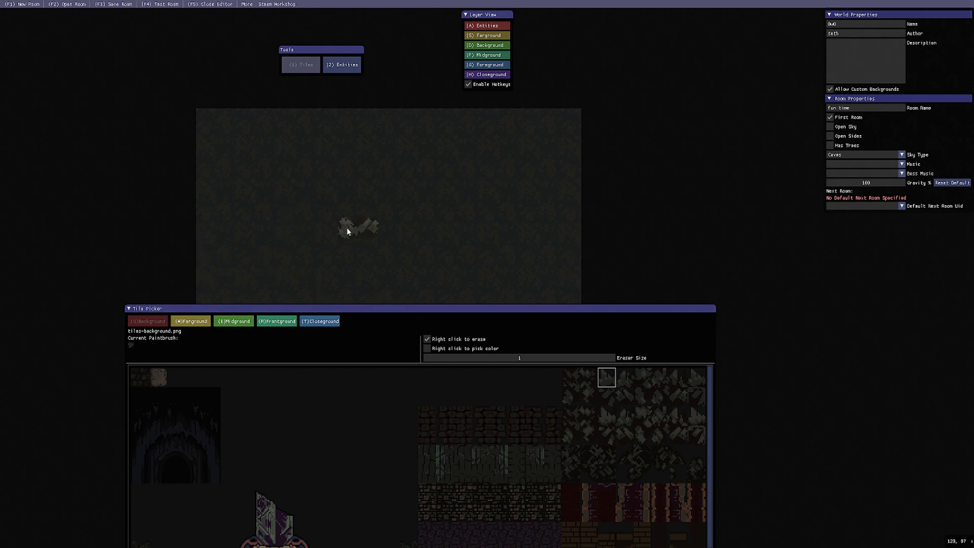
left_click(192, 324)
left_click(390, 240)
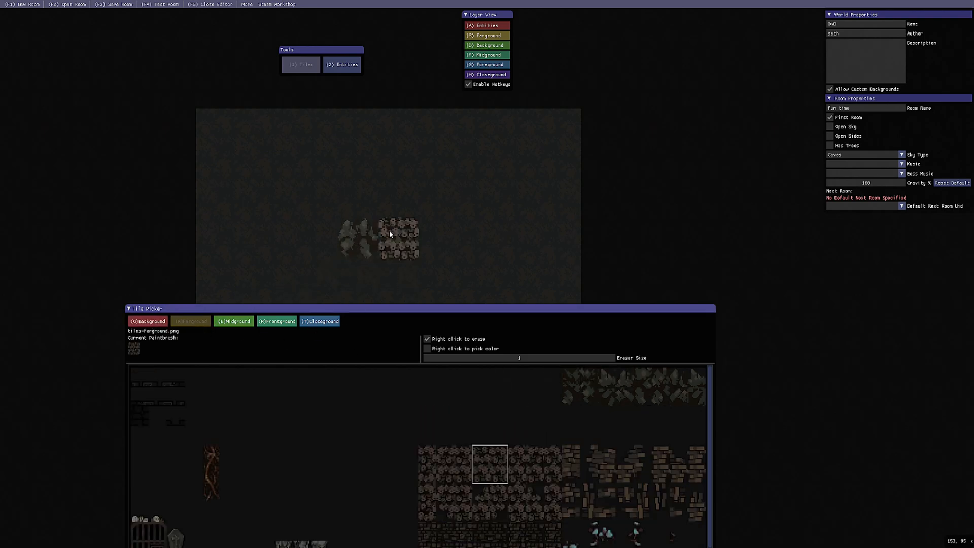
- Hide and show the Background and Farground layers to compare which painted tiles belong to each
left_click(147, 322)
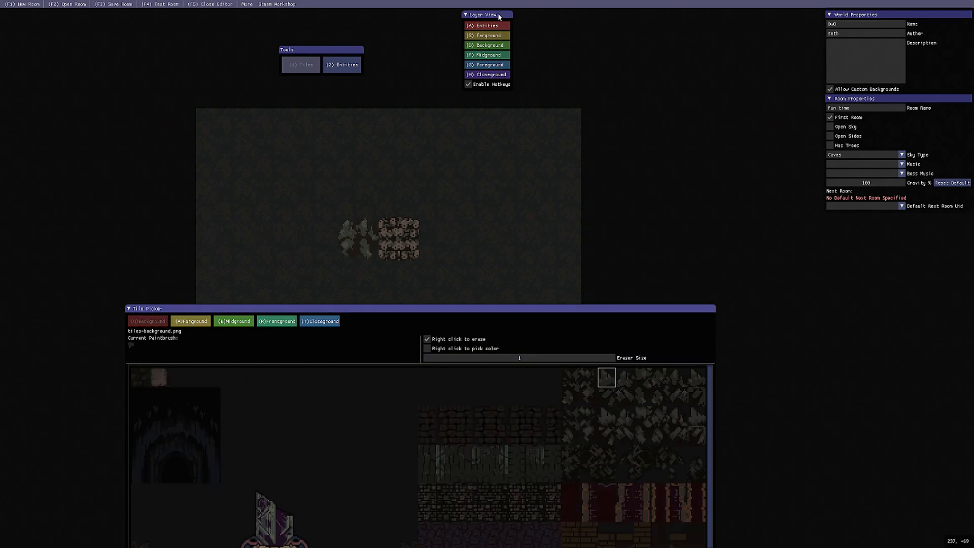
left_click(480, 46)
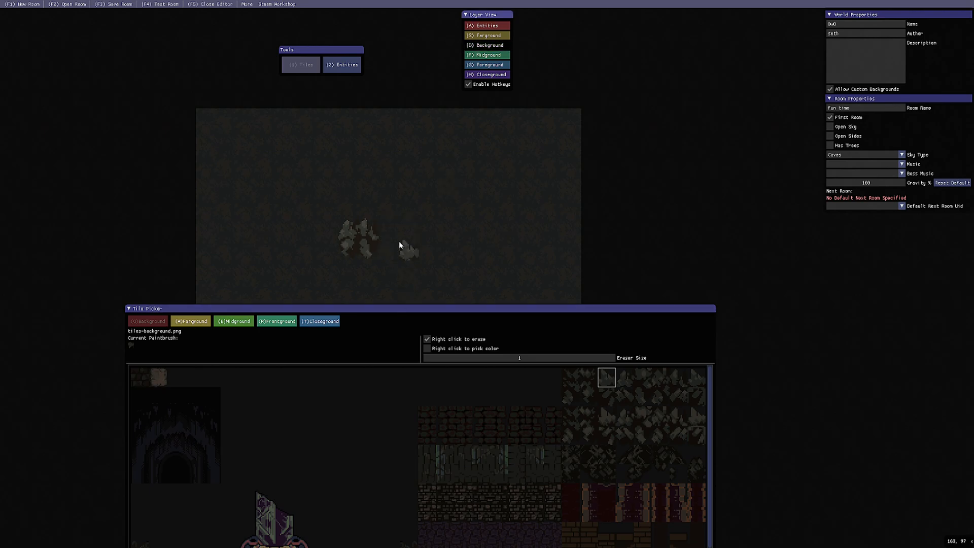
left_click(485, 47)
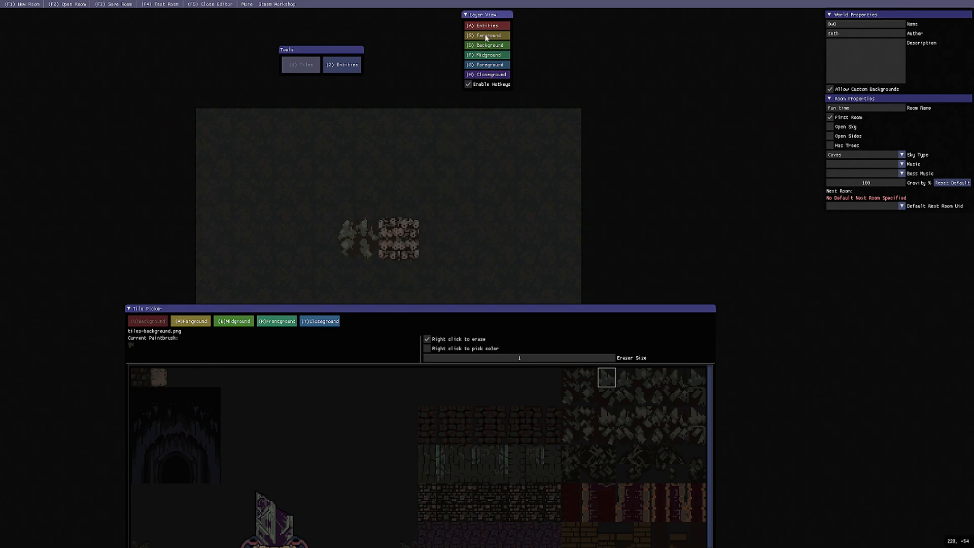
left_click(485, 37)
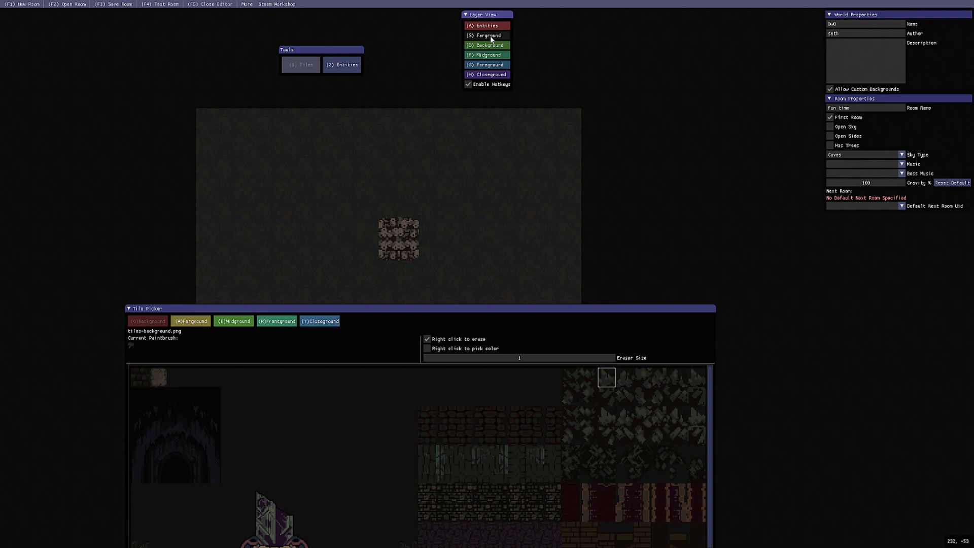
left_click(476, 37)
- Erase the test skull tiles and rock tiles from the room
left_click(209, 321)
mouse_move(417, 228)
right_mouse_down()
mouse_move(361, 241)
mouse_move(412, 250)
right_mouse_up()
right_click_drag(339, 294, 377, 294)
left_click(155, 324)
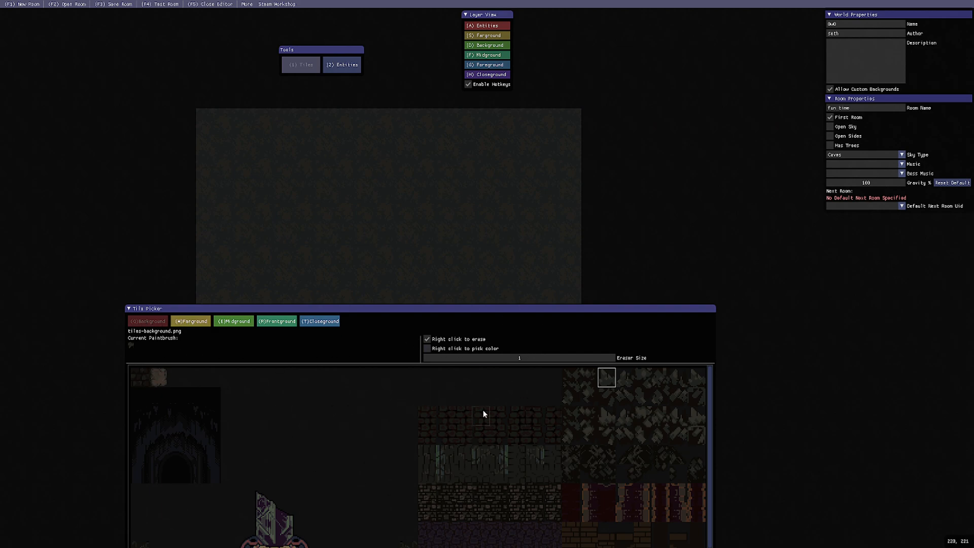
- Paint a block of Background rock tiles in the room's lower half and a column of Farground skull tiles beside it
left_click_drag(509, 415, 506, 420)
left_click(321, 266)
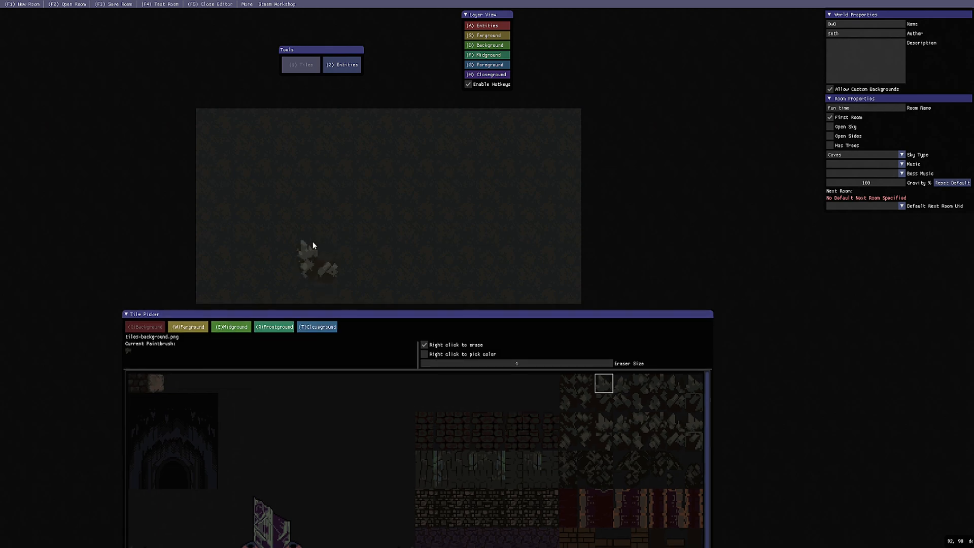
left_click_drag(323, 234, 351, 314)
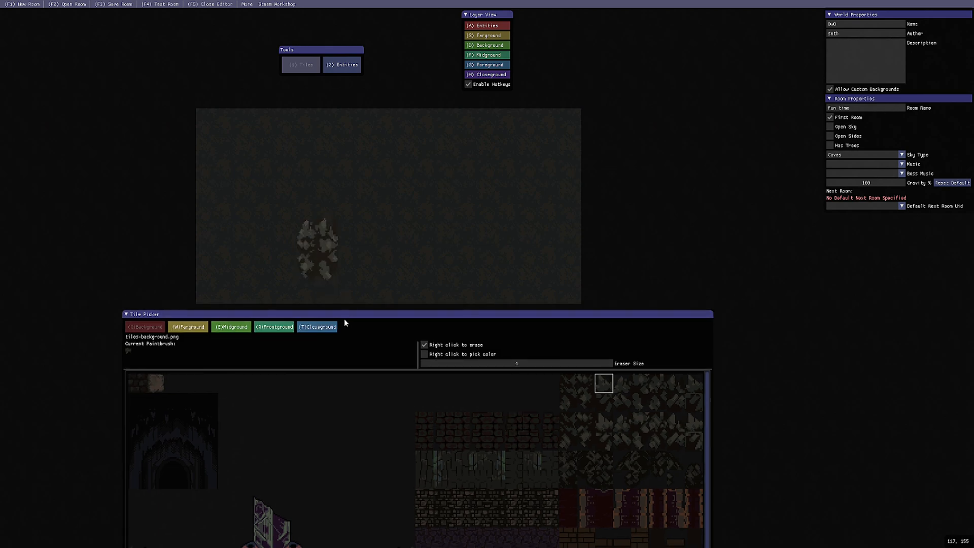
left_click(195, 328)
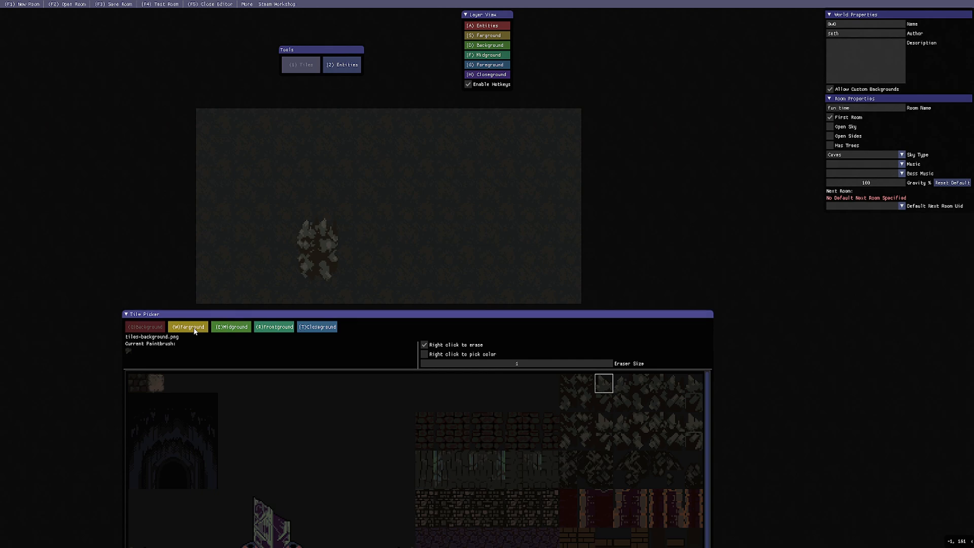
left_click_drag(351, 233, 351, 248)
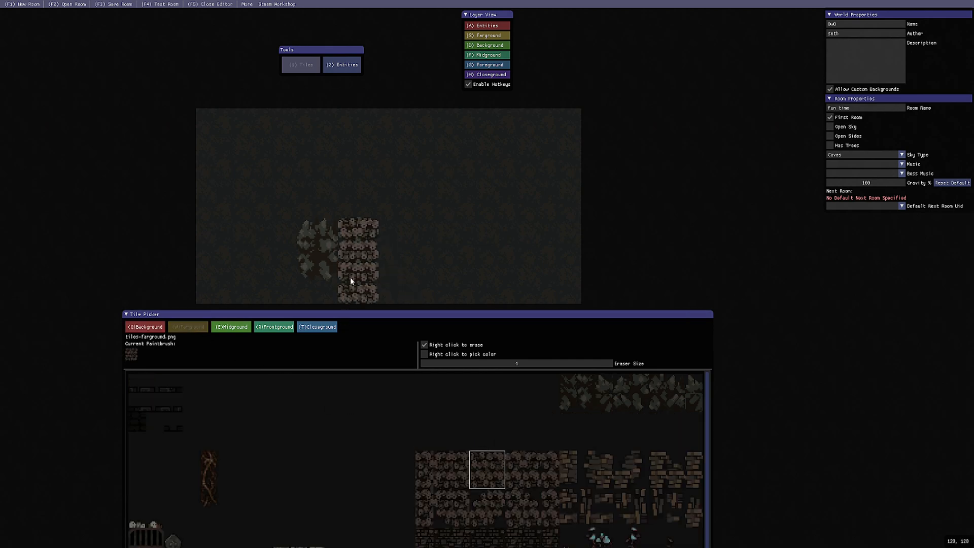
- With the Midground tile set, lay grass ground along the room's entire bottom edge and add a short wooden platform beside the rocks
left_click(241, 328)
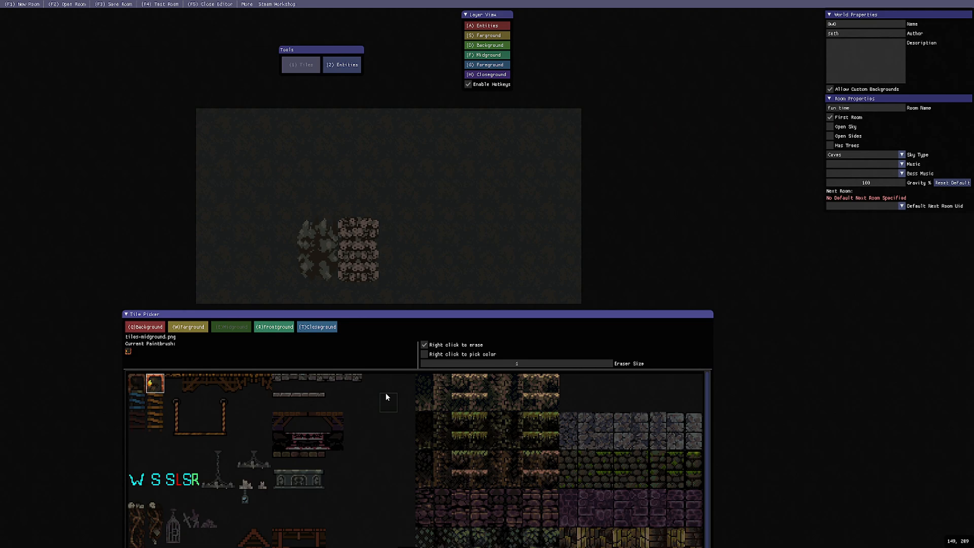
left_click(534, 419)
left_click_drag(208, 293, 570, 290)
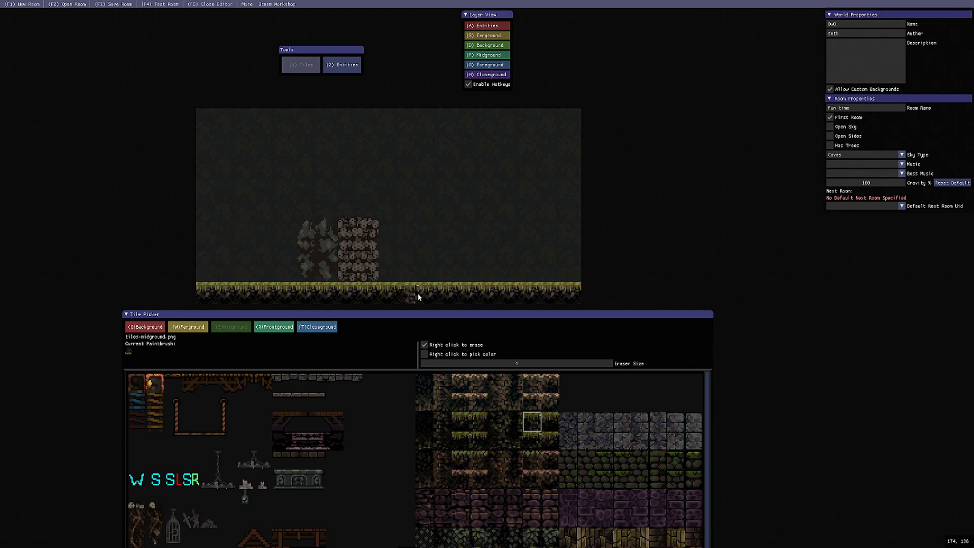
left_click_drag(208, 433, 209, 437)
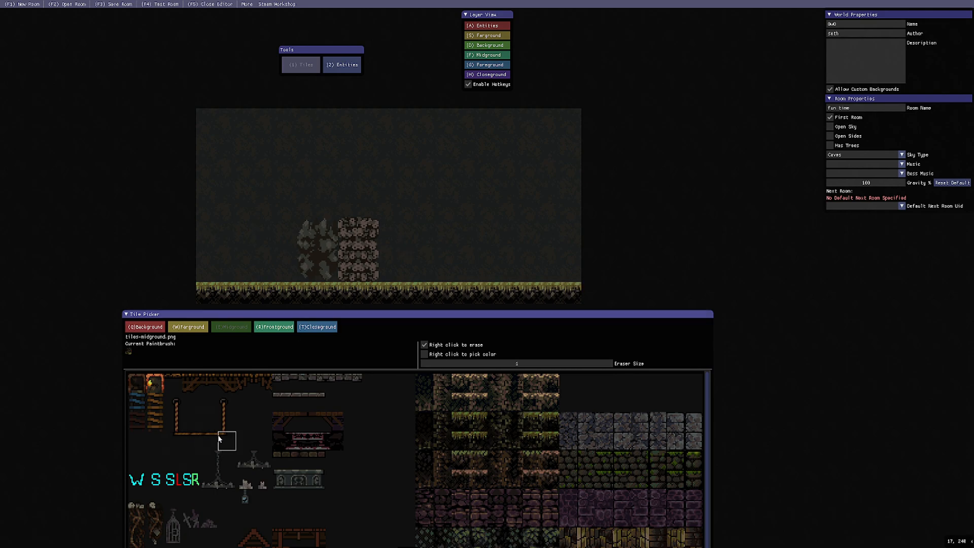
- Browse the foreground tile set and paint a column of green leaf tiles beside the skull tiles
left_click(277, 328)
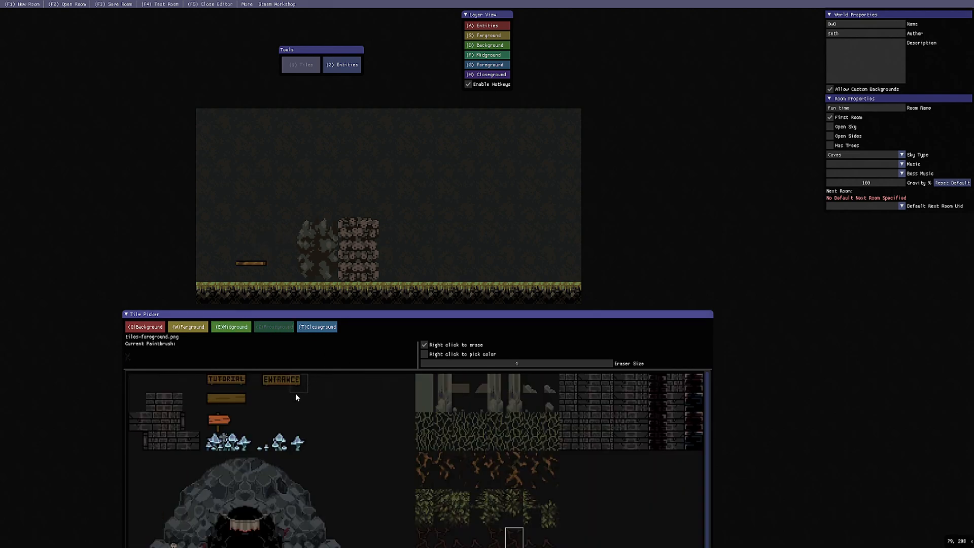
left_click(439, 442)
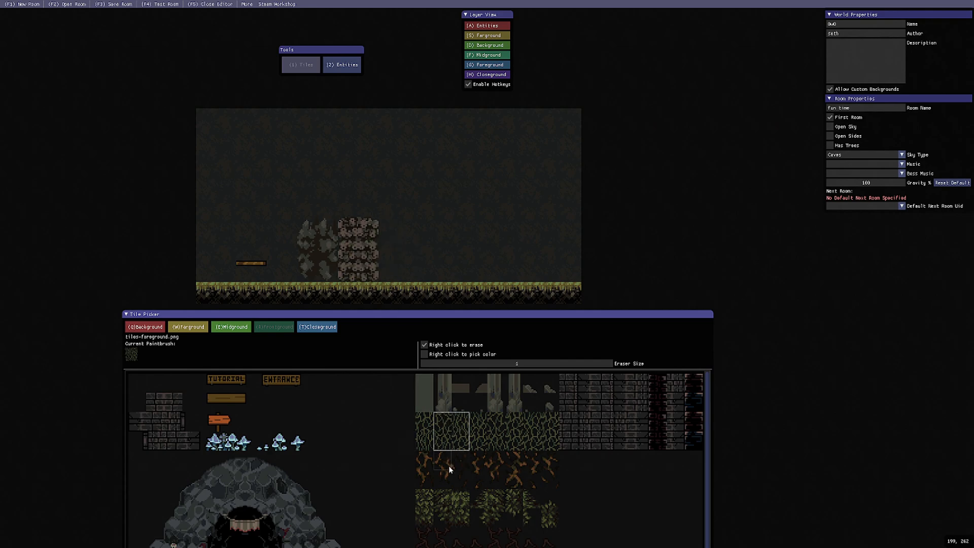
left_click_drag(652, 316, 752, 176)
left_click(598, 400)
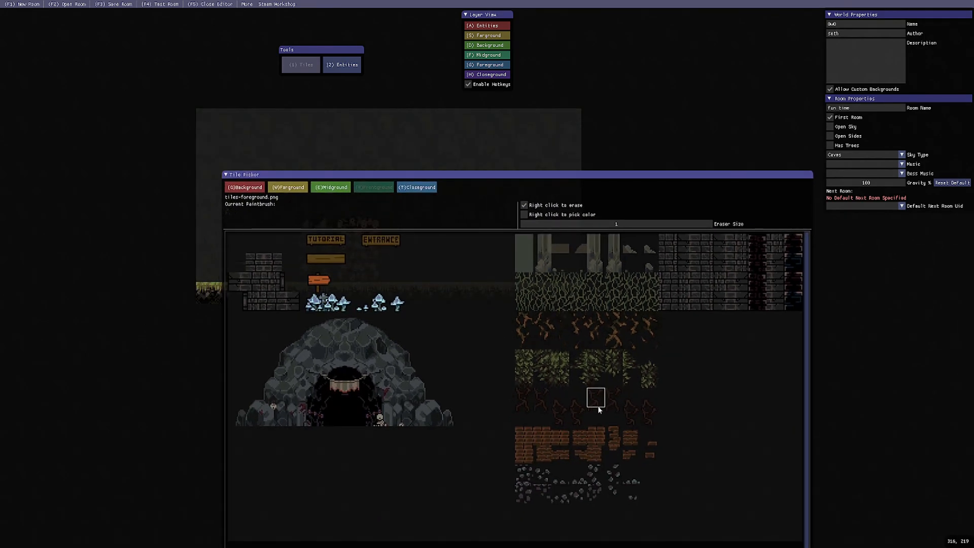
left_click_drag(631, 219, 407, 257)
left_click(408, 292)
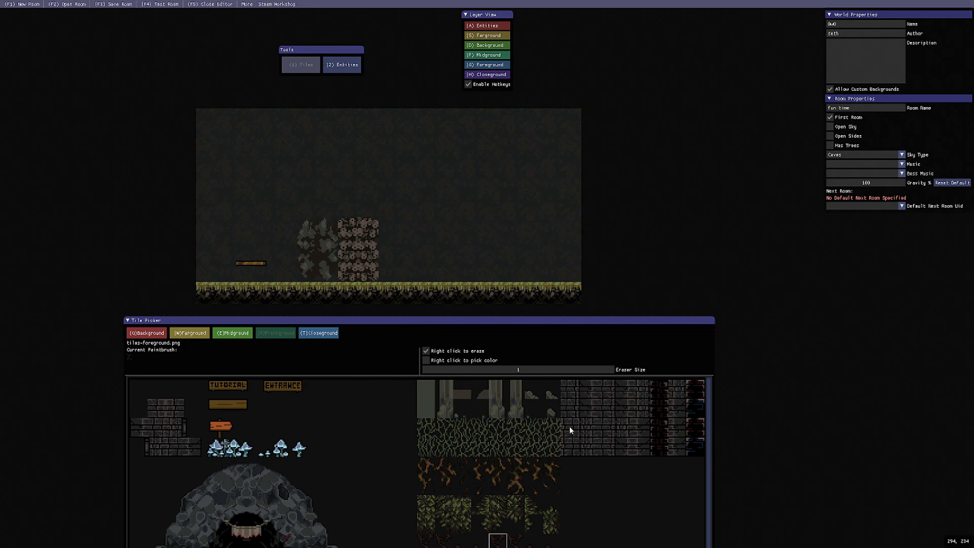
left_click(460, 503)
left_click(394, 270)
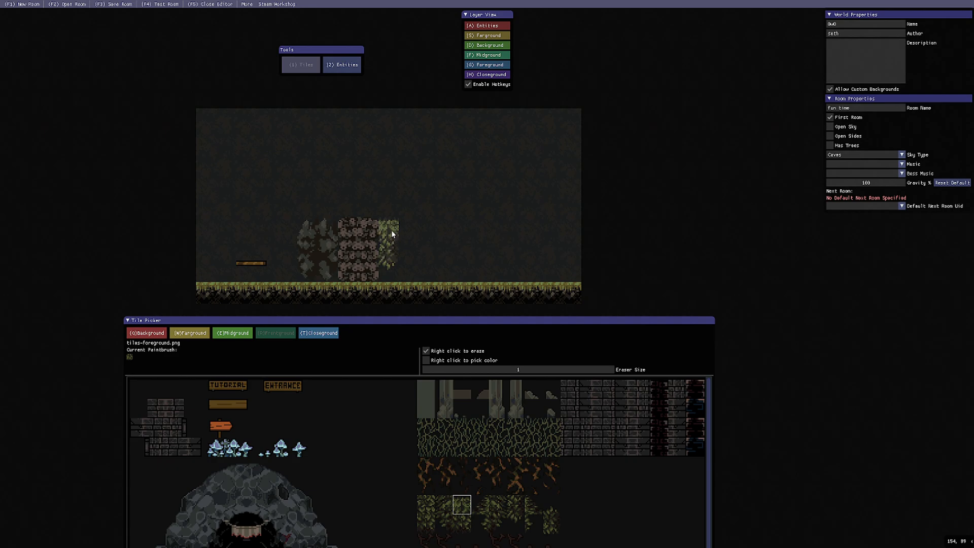
- With the Closeground tile set, paint a gray brick column beside the leaves and a cluster of blue mushrooms on the ground beyond it
left_click(318, 337)
left_click(434, 240)
left_click(445, 232)
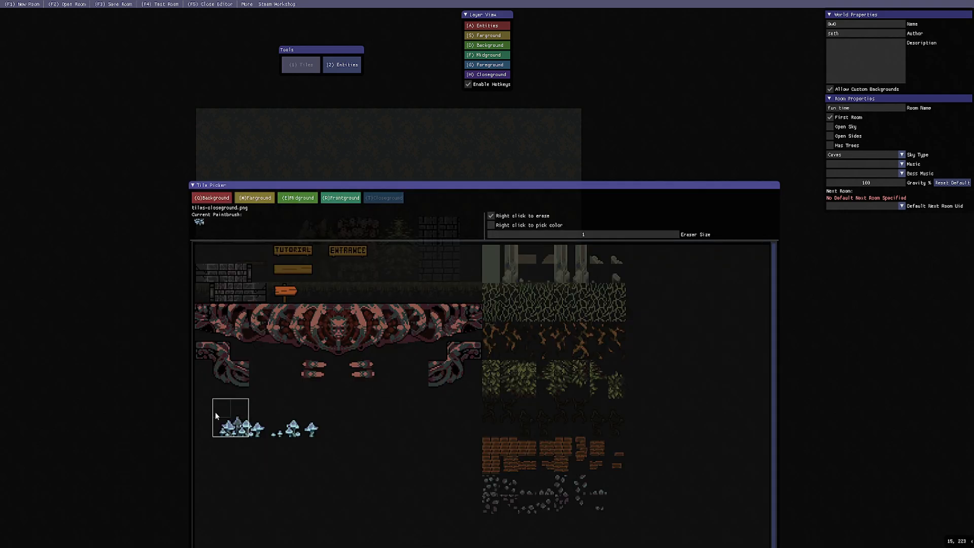
left_click_drag(258, 435, 259, 435)
left_click_drag(513, 185, 453, 369)
left_click(477, 248)
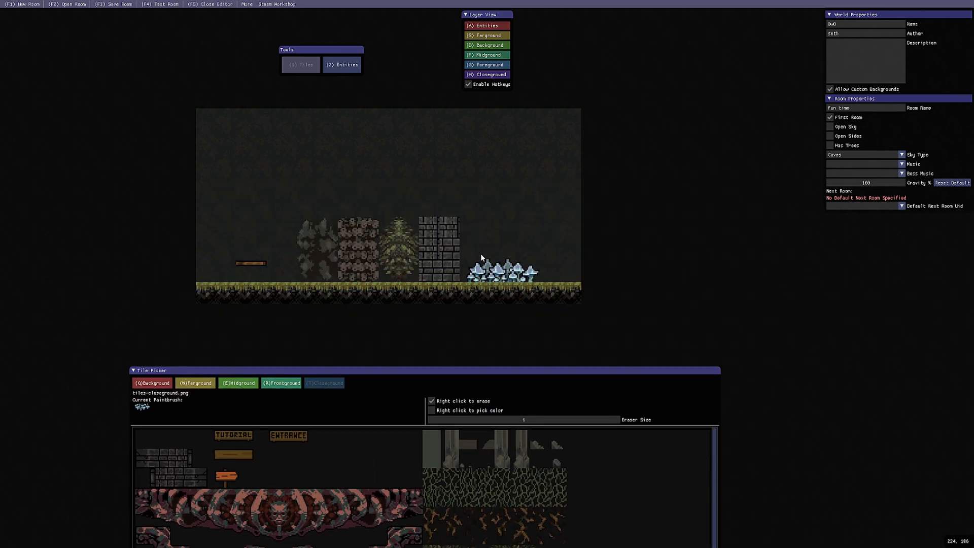
left_click_drag(438, 371, 436, 313)
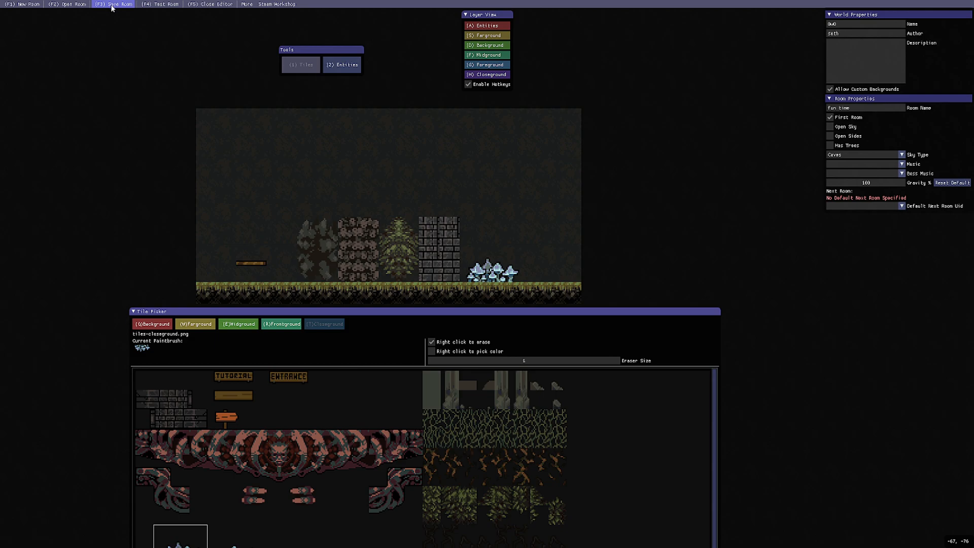
- With the Midground tile set, place the dark door at the ground's left end and the torch-lit door at its right end, and save the room
left_click(238, 325)
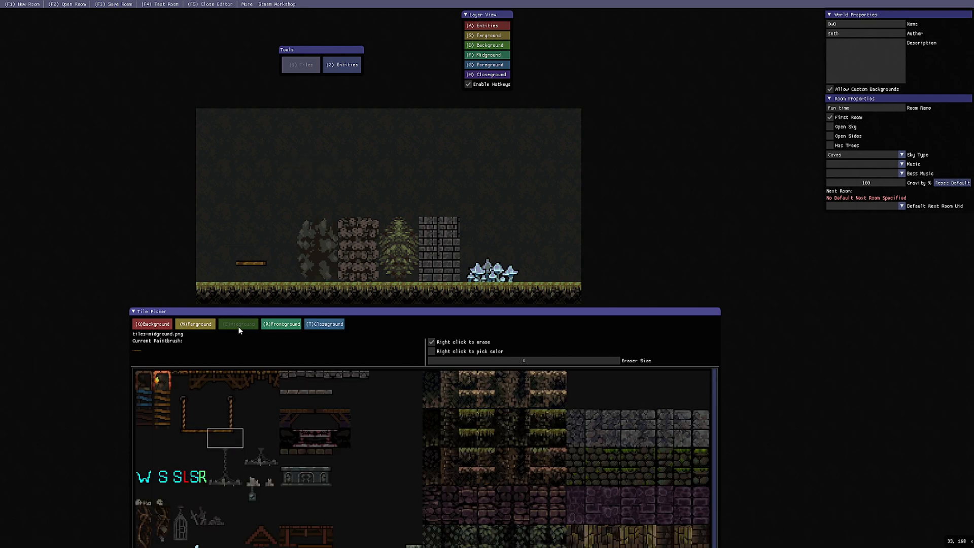
left_click(144, 382)
left_click(206, 293)
left_click(163, 381)
left_click(565, 273)
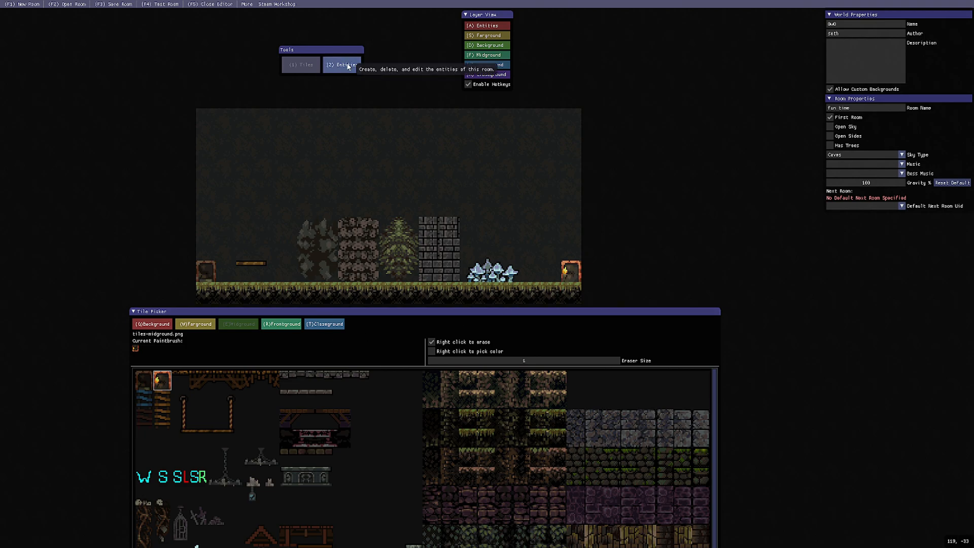
left_click(118, 6)
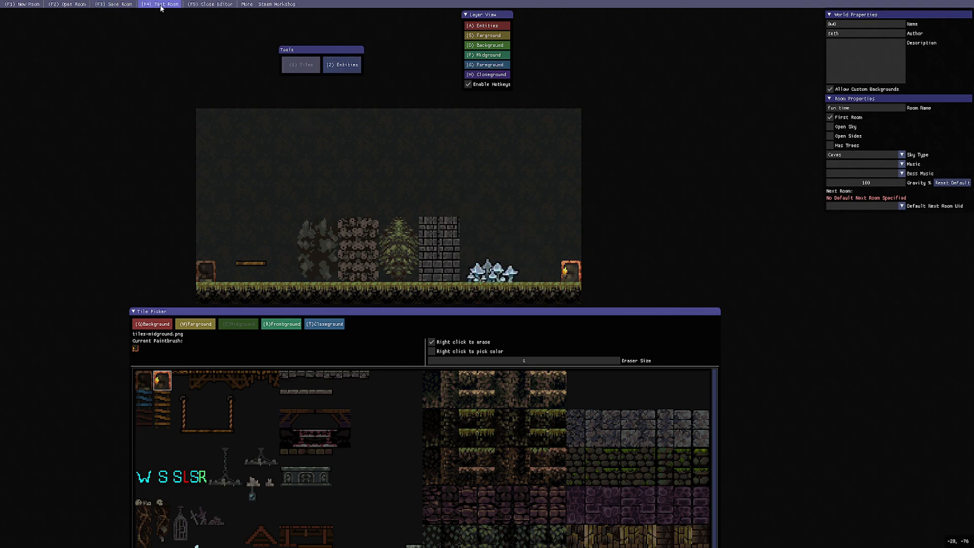
- Test the room by walking the character past the rocks, skulls, leaves, bricks and mushrooms, and return to the editor view
left_click(160, 6)
key("Right")
key("space")
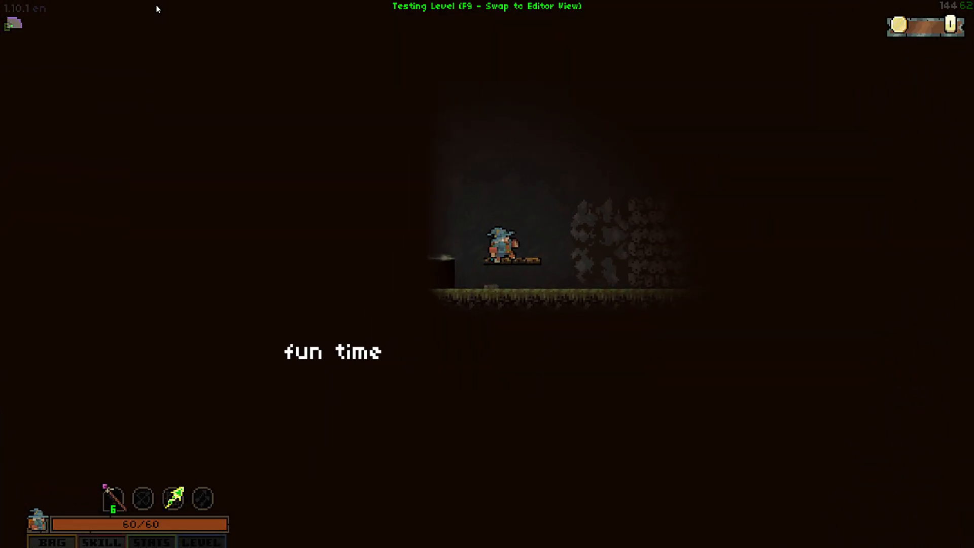
key("Right")
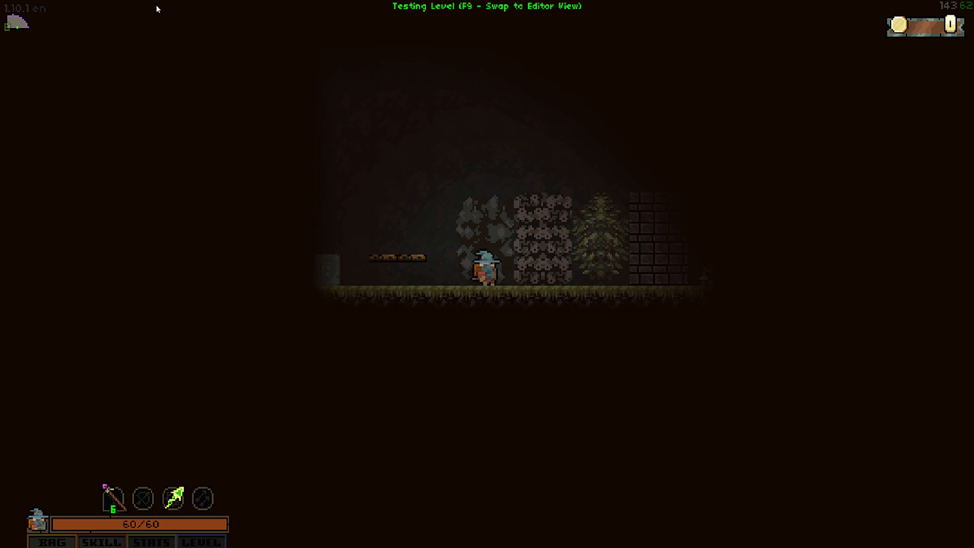
key("Right")
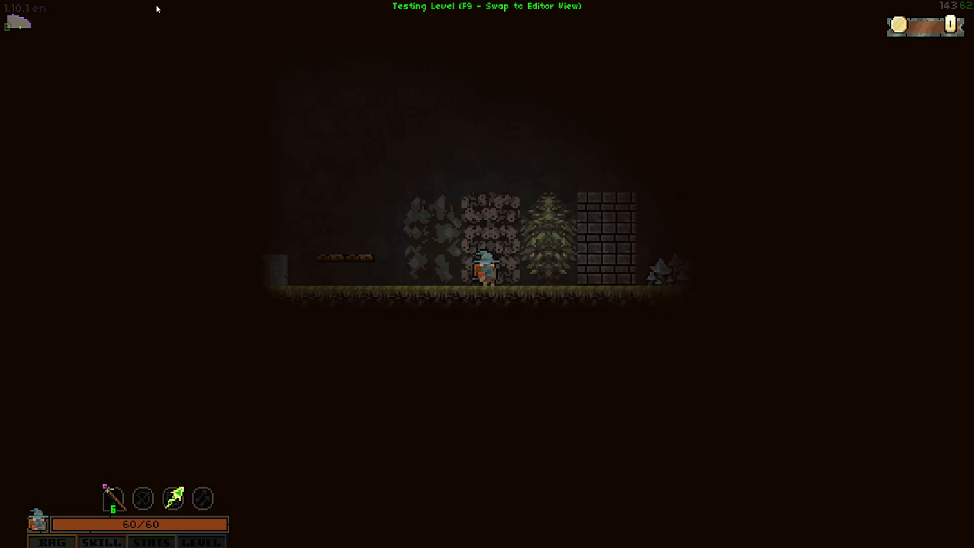
key("Right")
key("Right")
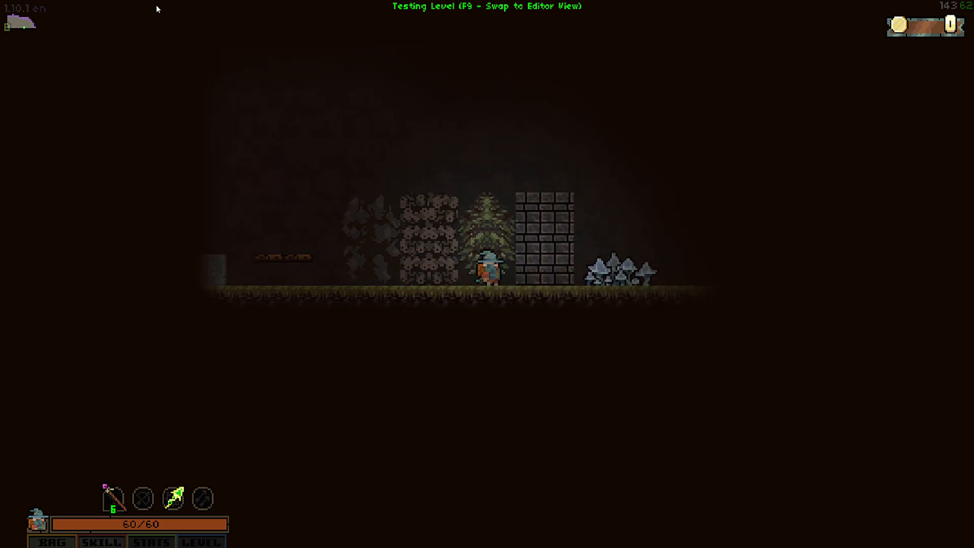
key("Right")
key("Right")
key("Left")
key("Right")
key("Right")
key("F9")
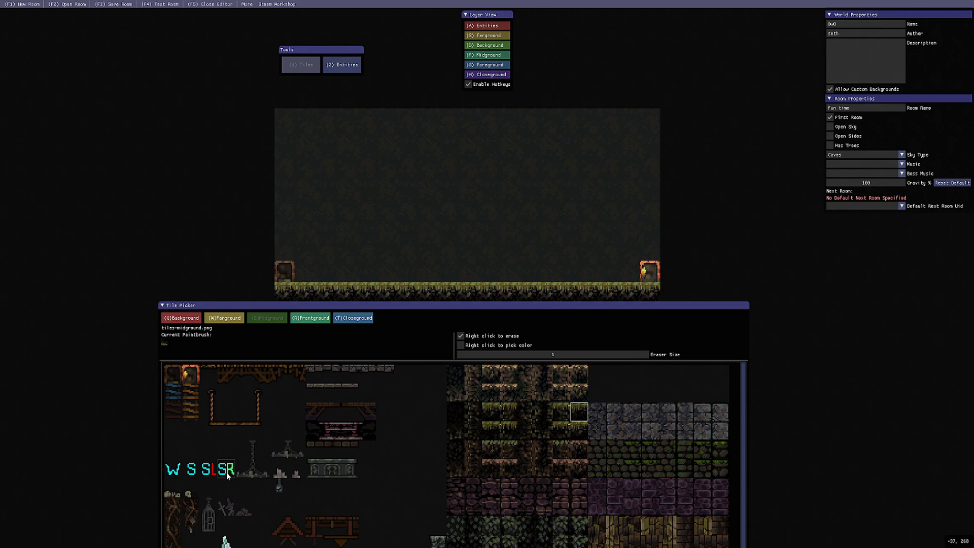
- Place two grass-topped blocks near the left door with a W tile in the gap between them, and an SR tile on the ground beyond
left_click(360, 275)
left_click(409, 274)
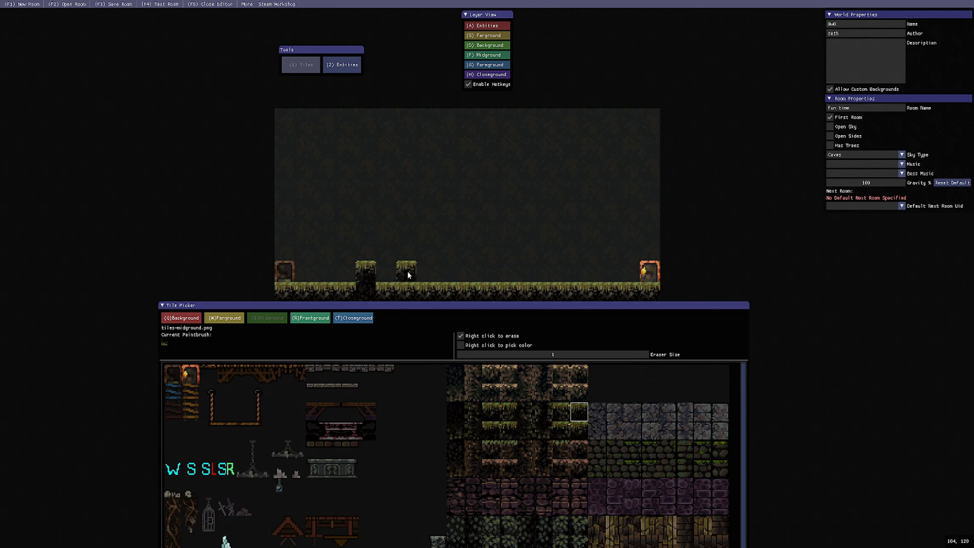
left_click(323, 271)
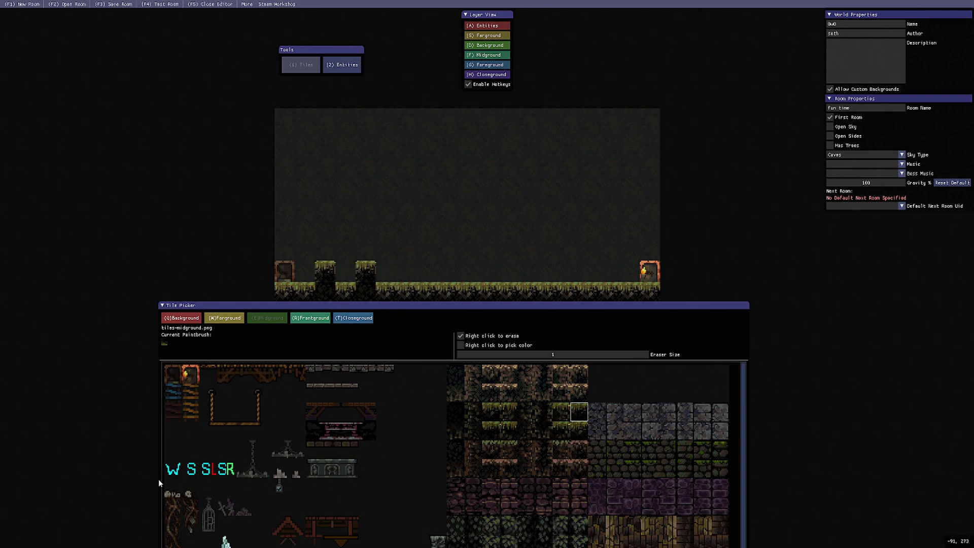
left_click(173, 469)
left_click(345, 271)
left_click(191, 469)
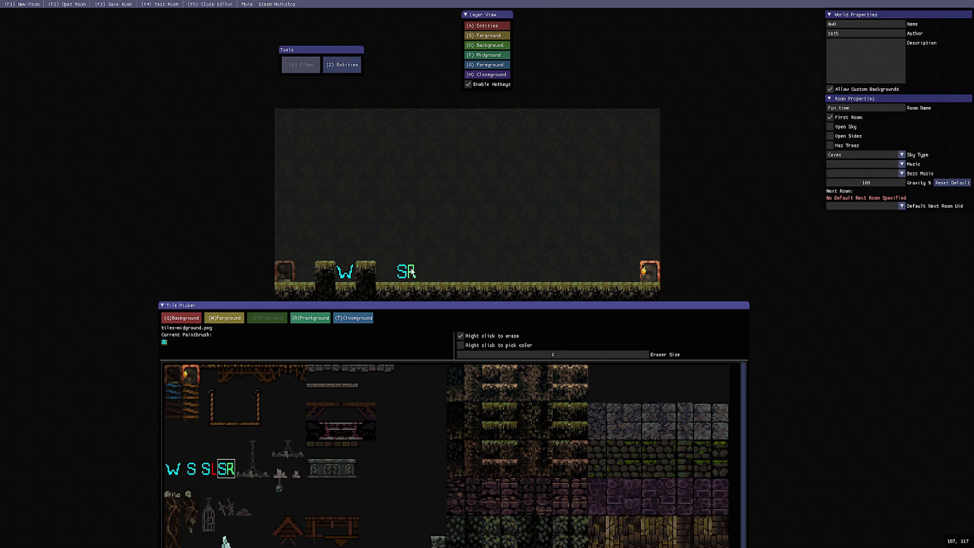
left_click(412, 271)
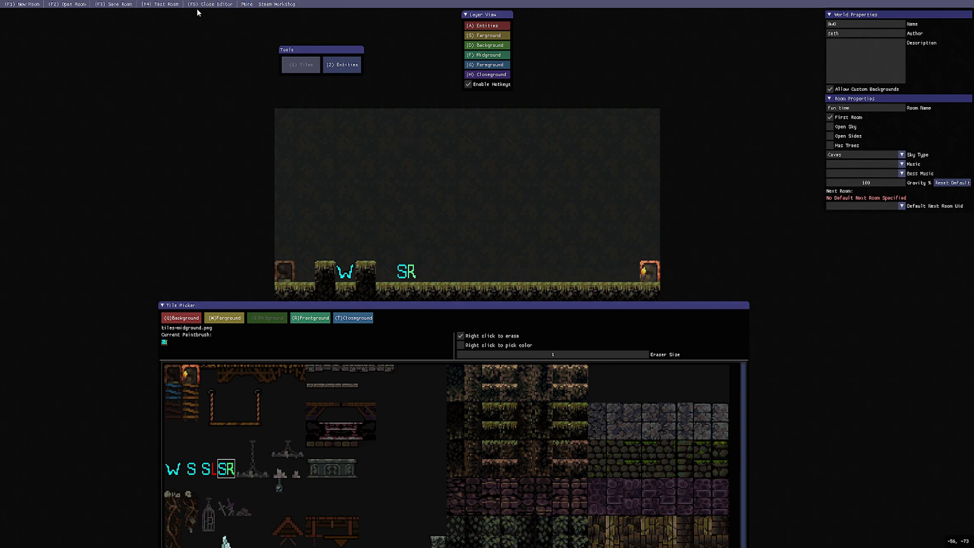
- Test the room by jumping over the water gap and walking past the shop, and return to the editor view
left_click(170, 5)
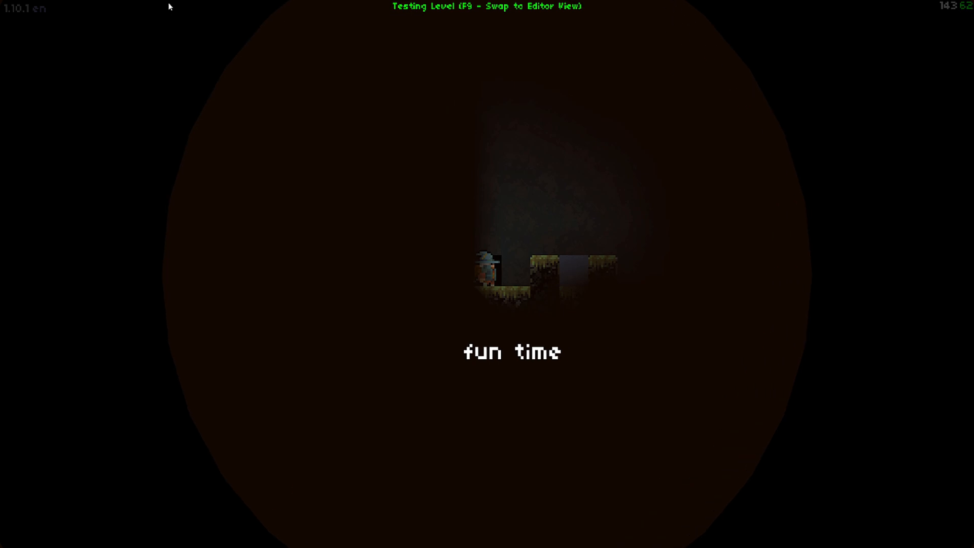
key("d")
key("space")
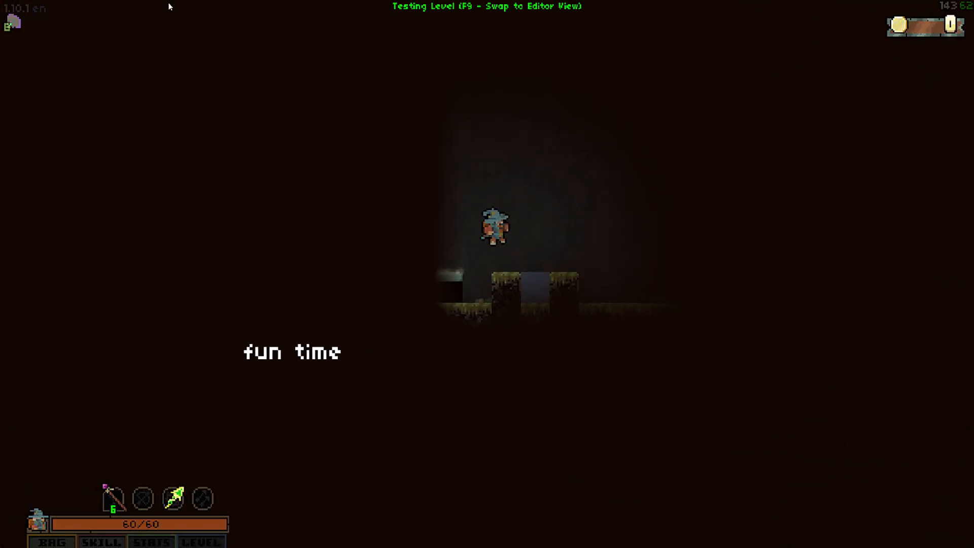
key("d")
key("space")
key("space")
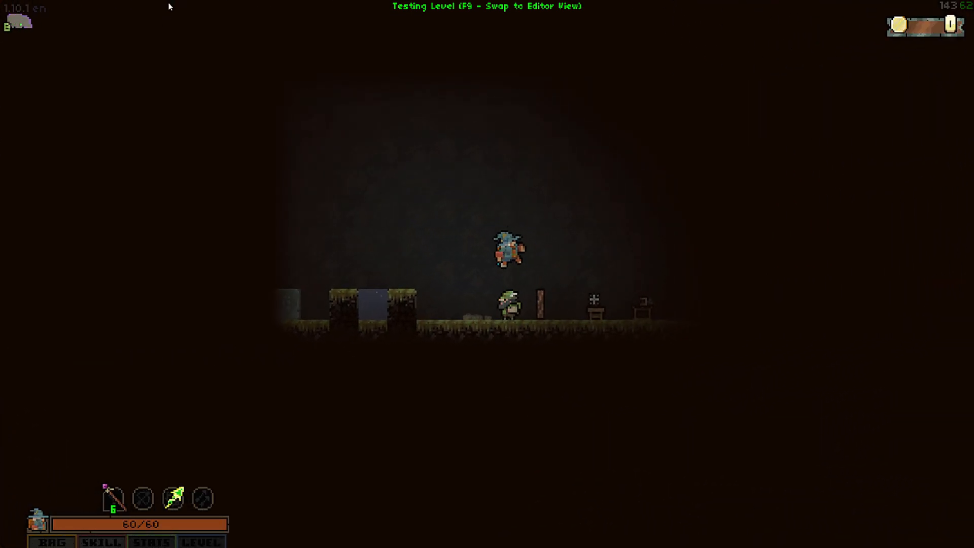
key("d")
key("space")
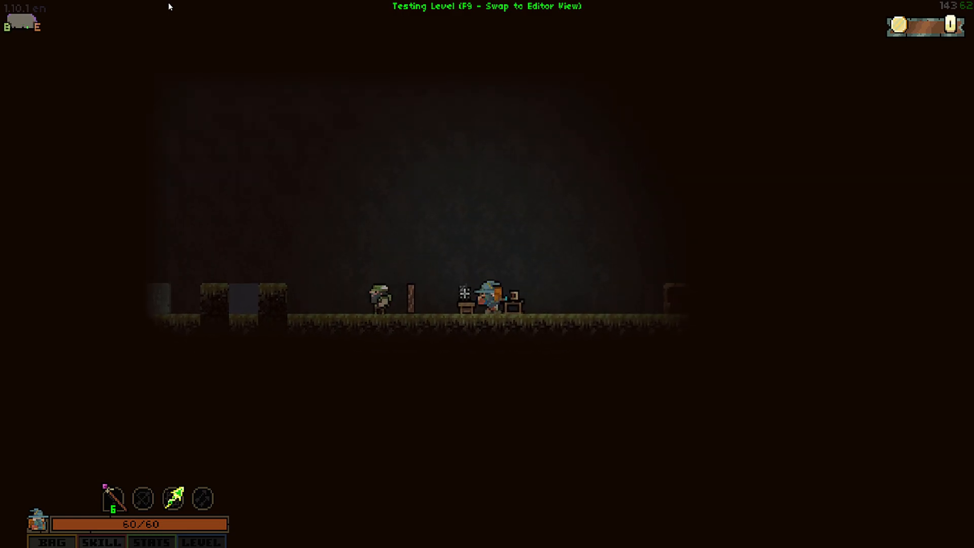
key("F9")
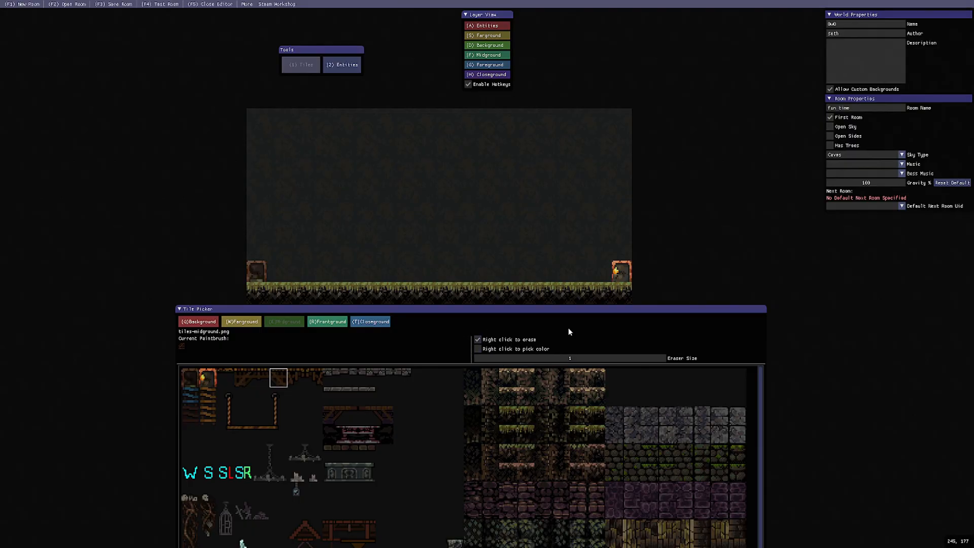
- Paint a few rocky ground tiles in the middle of the room and erase them
left_click(514, 403)
mouse_move(489, 184)
left_mouse_down()
mouse_move(481, 179)
mouse_move(500, 186)
left_mouse_up()
mouse_move(451, 187)
right_mouse_down()
mouse_move(501, 186)
mouse_move(468, 202)
mouse_move(461, 231)
right_mouse_up()
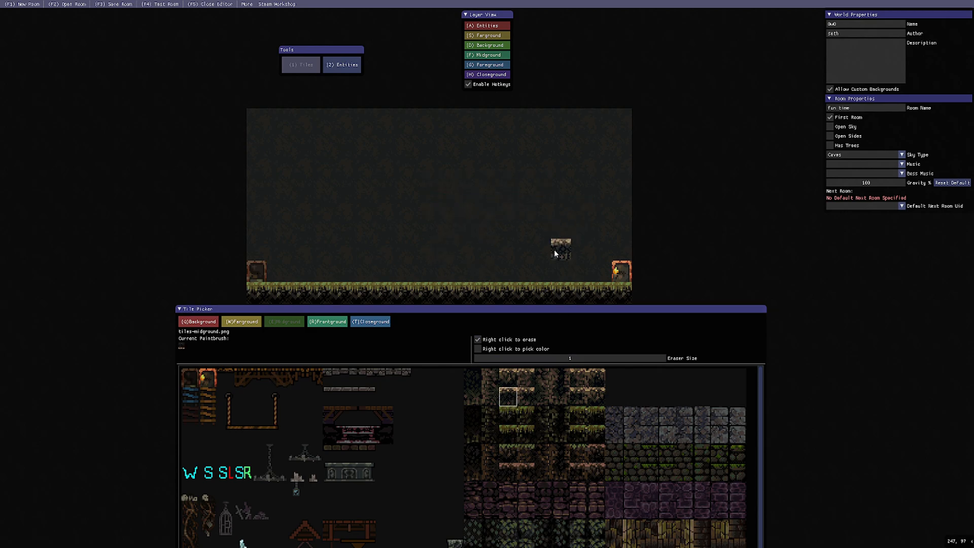
- Enable the pick-color option, and place a gray stone block high in the room and a spike tile on the ground near the torch-lit door
left_click(478, 349)
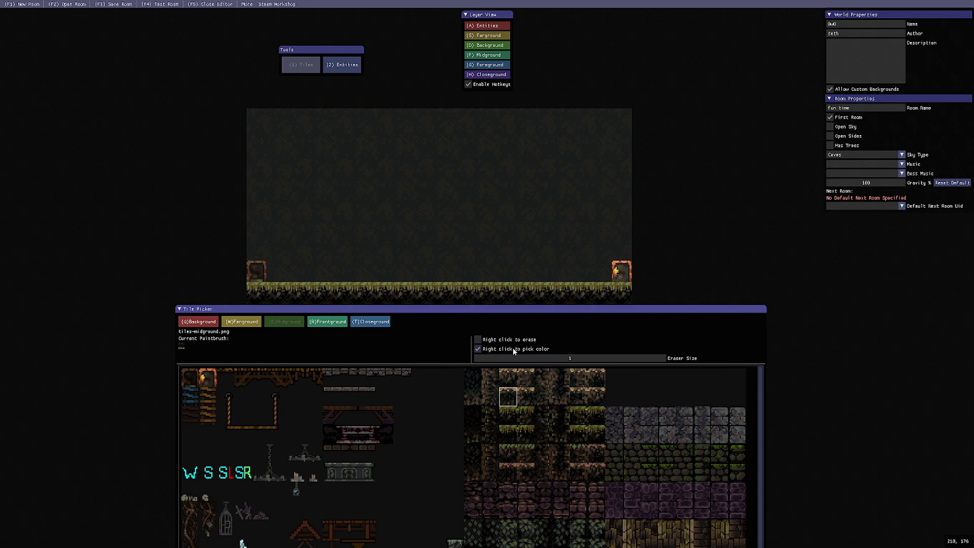
left_click(632, 415)
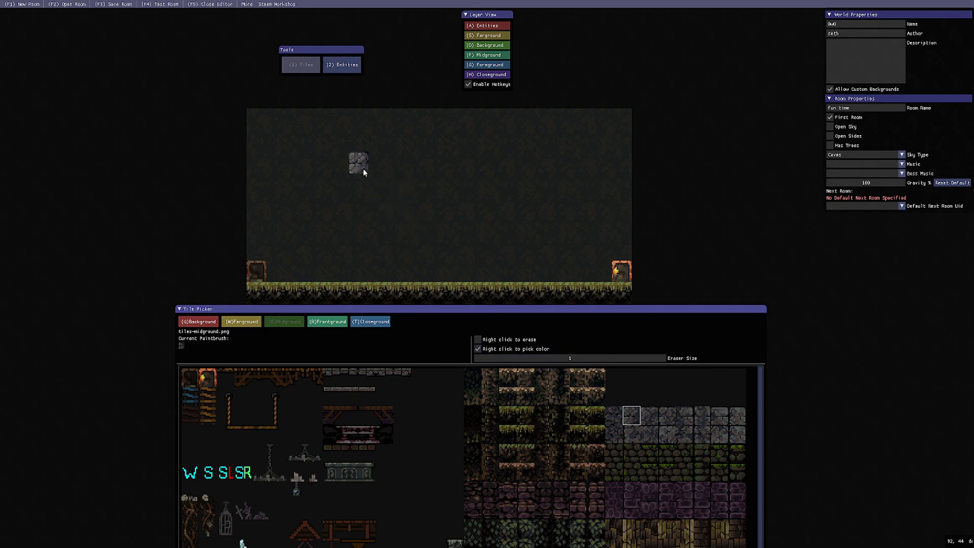
left_click(357, 163)
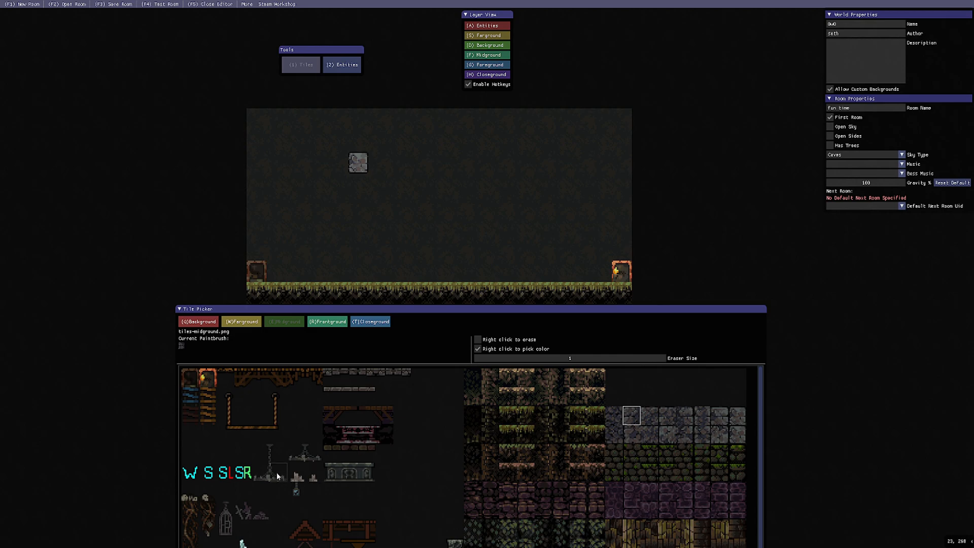
left_click(253, 506)
left_click(560, 264)
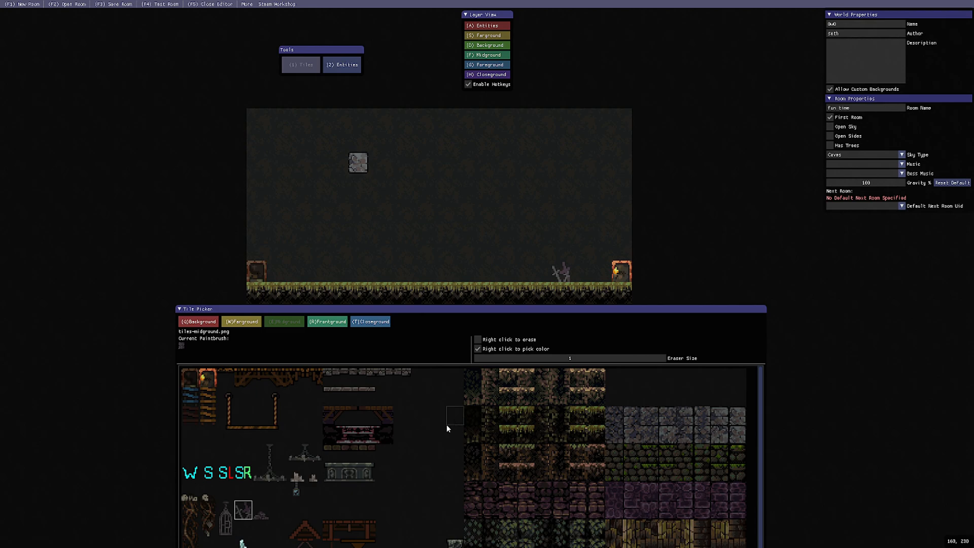
- Build a stepped structure of mossy stone tiles rising from the middle of the ground
left_click(683, 455)
mouse_move(399, 270)
left_mouse_down()
mouse_move(372, 271)
mouse_move(397, 249)
left_mouse_up()
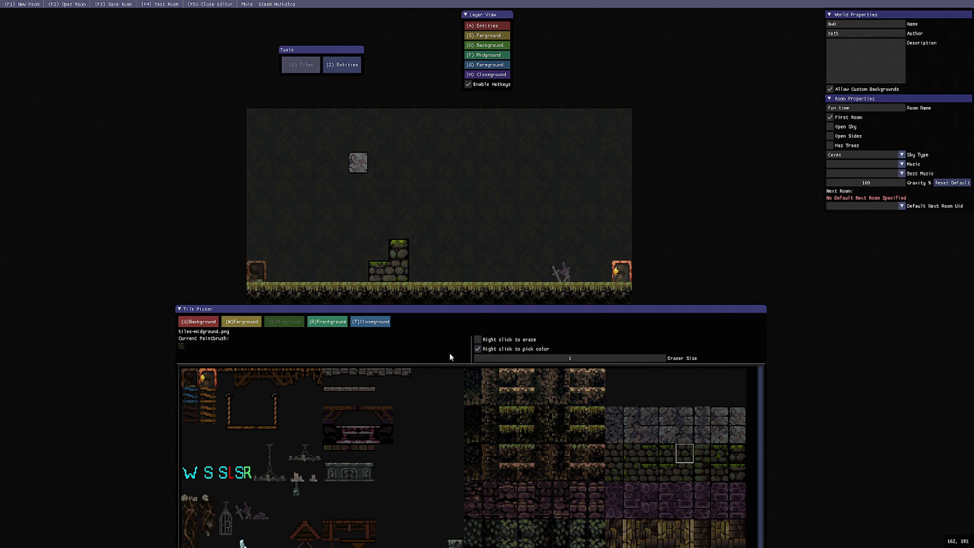
left_click_drag(414, 248, 417, 227)
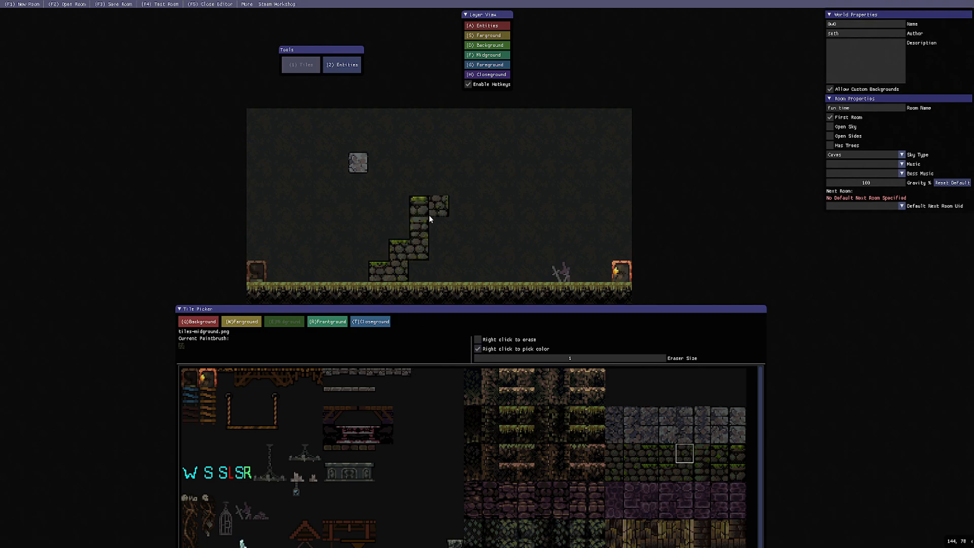
- Sample the spike, gray stone and both door tiles already placed in the room and paint more copies of them
right_click(565, 274)
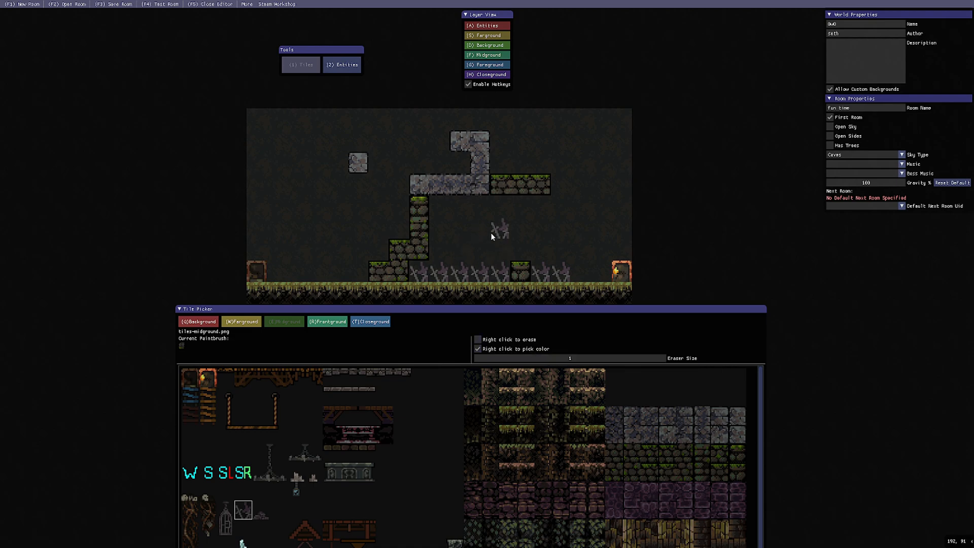
right_click(358, 162)
left_click_drag(277, 184, 317, 164)
right_click(249, 270)
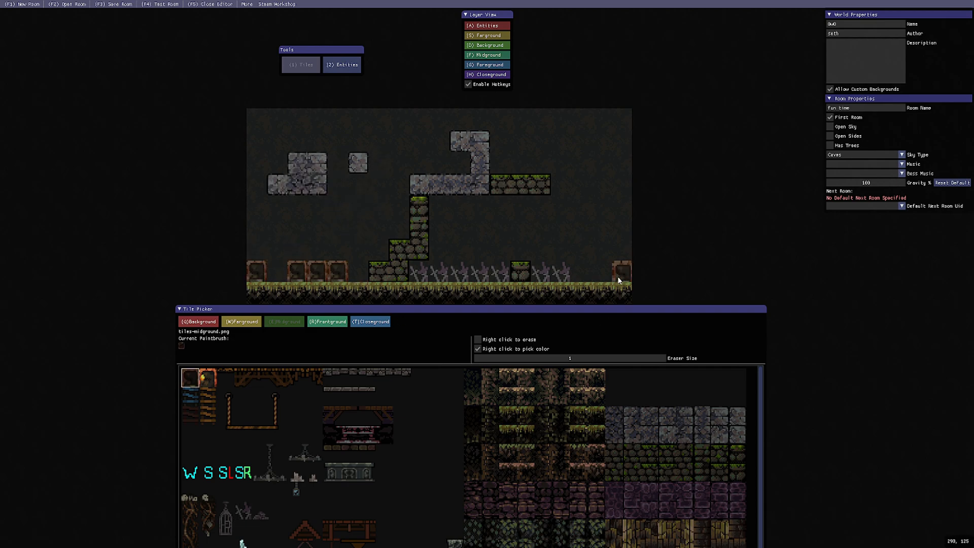
right_click(620, 278)
- Switch back to the erase option and wipe the tiles from the room using different eraser sizes
left_click(478, 340)
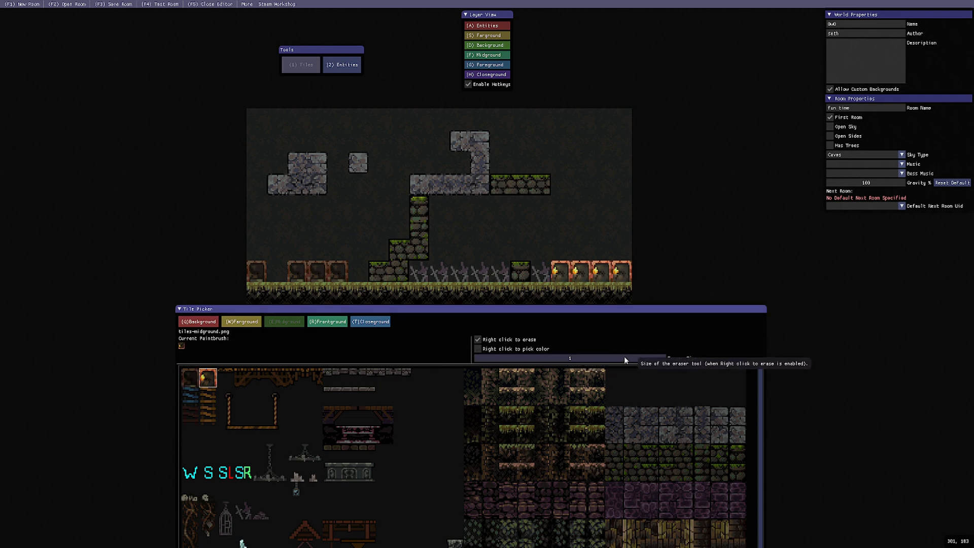
left_click(533, 219)
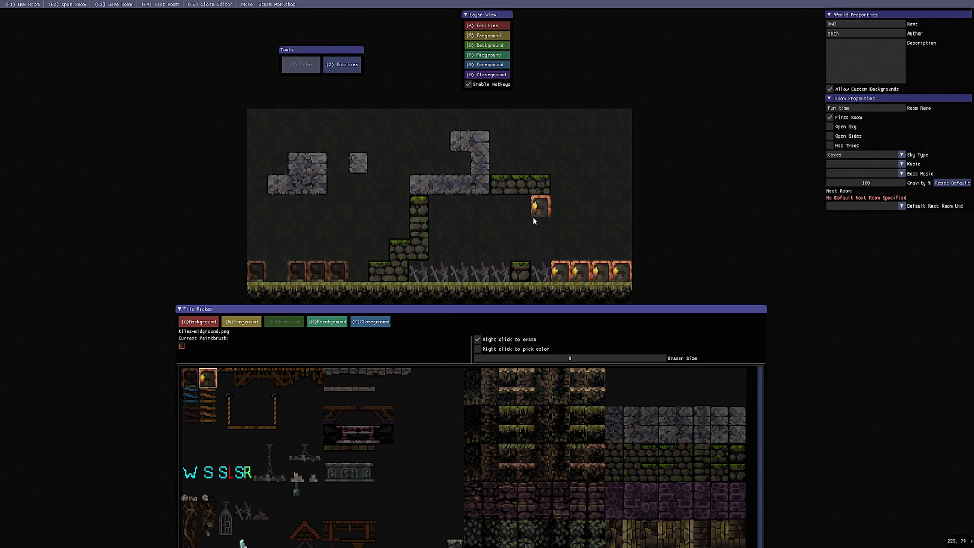
mouse_move(514, 212)
right_mouse_down()
mouse_move(456, 191)
mouse_move(407, 102)
mouse_move(324, 175)
mouse_move(247, 135)
right_mouse_up()
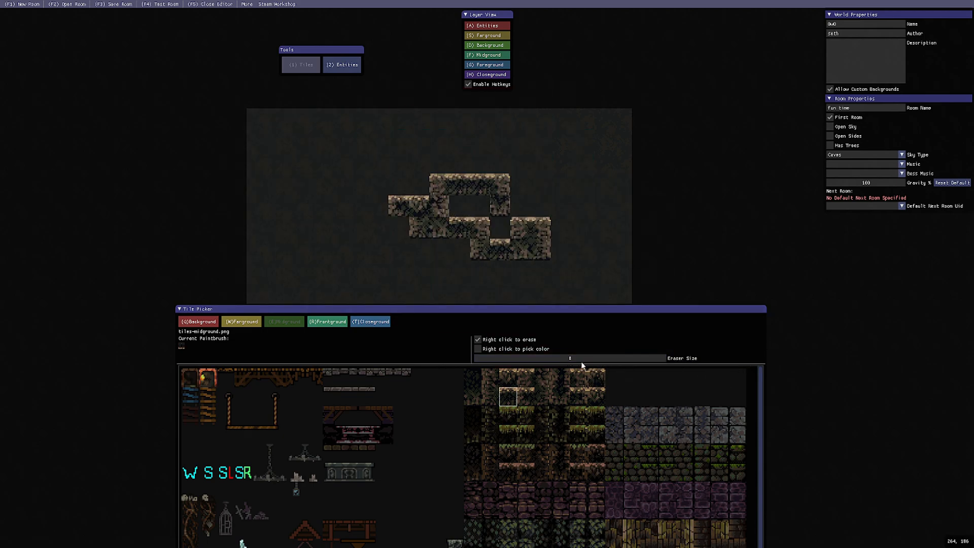
left_click(571, 359)
mouse_move(500, 226)
right_mouse_down()
mouse_move(482, 181)
mouse_move(404, 157)
mouse_move(523, 218)
right_mouse_up()
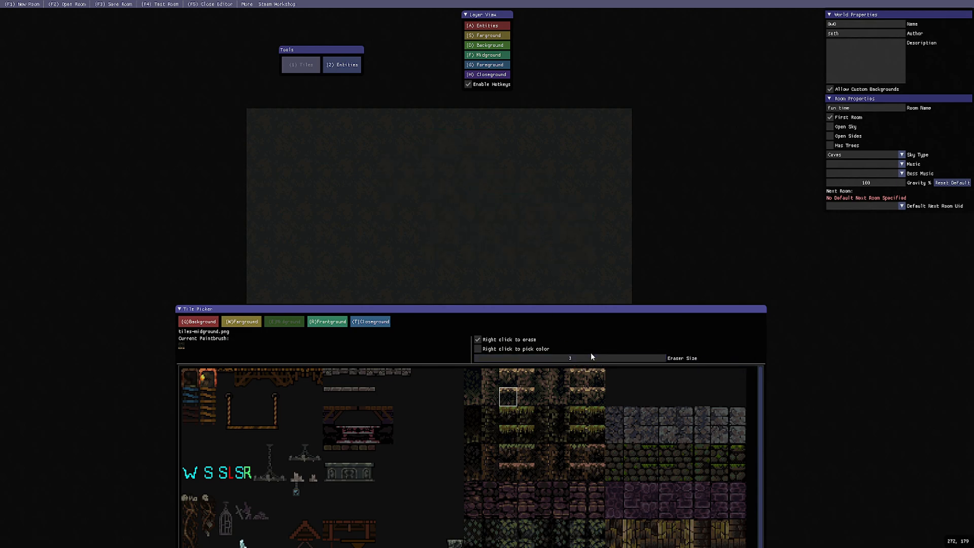
left_click(584, 359)
right_click_drag(516, 254, 447, 205)
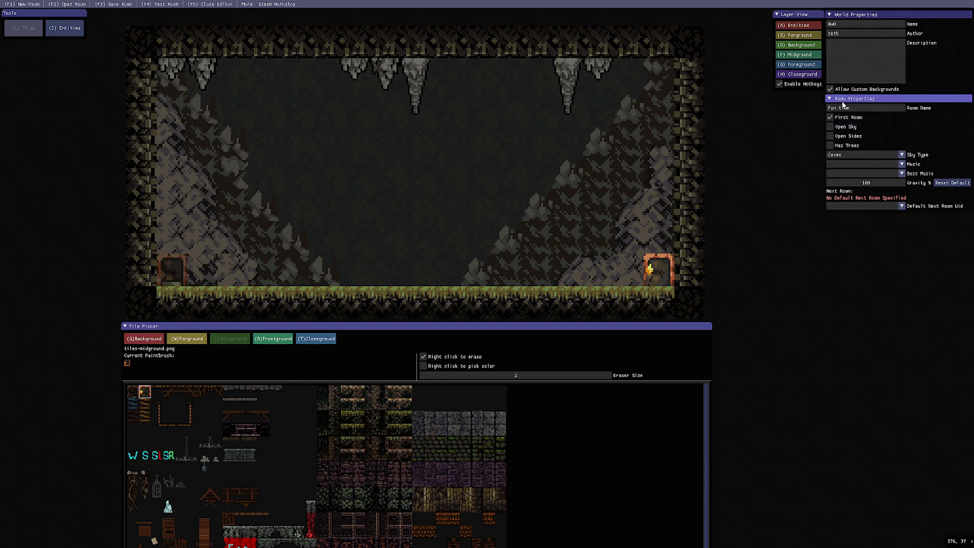
- Review the descriptions of the Room Name, First Room and Open Sky properties, and briefly test the room
mouse_move(922, 110)
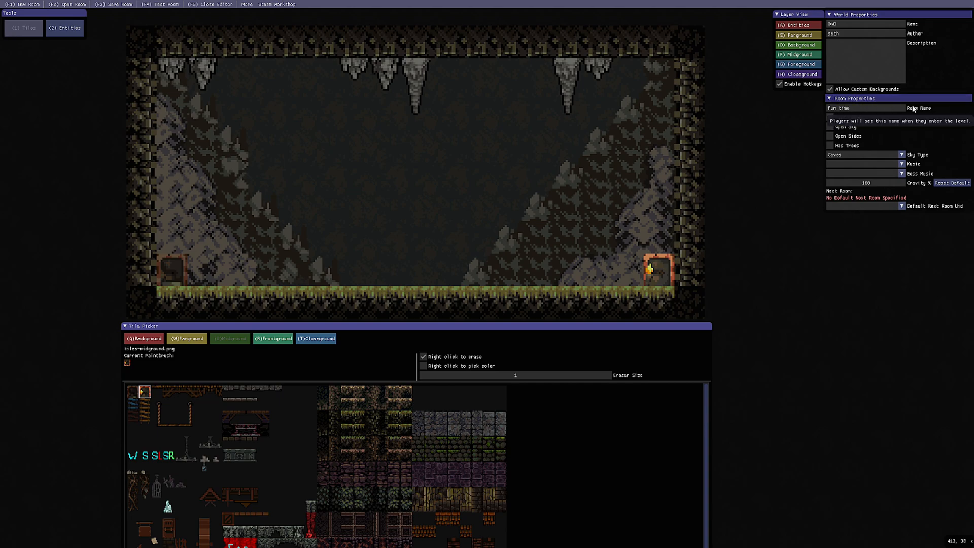
mouse_move(852, 128)
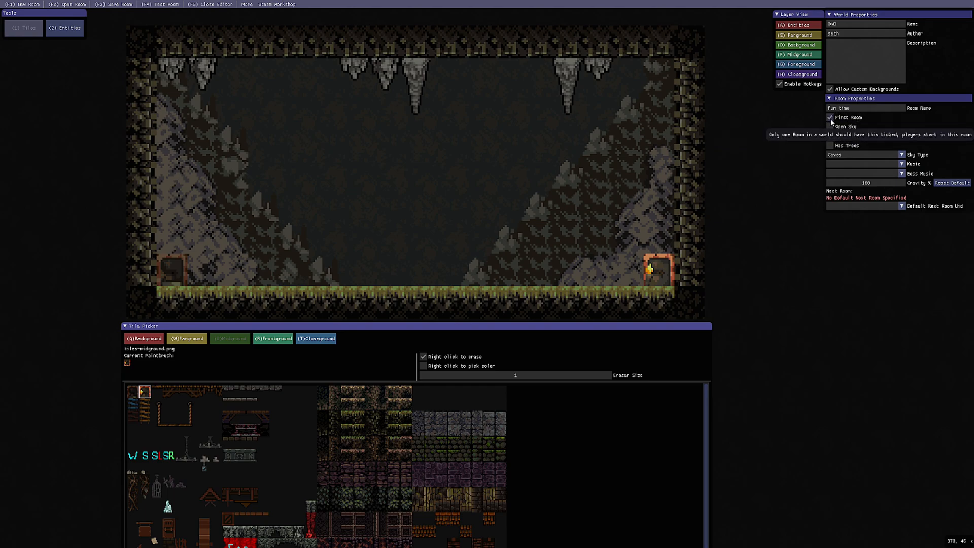
mouse_move(829, 140)
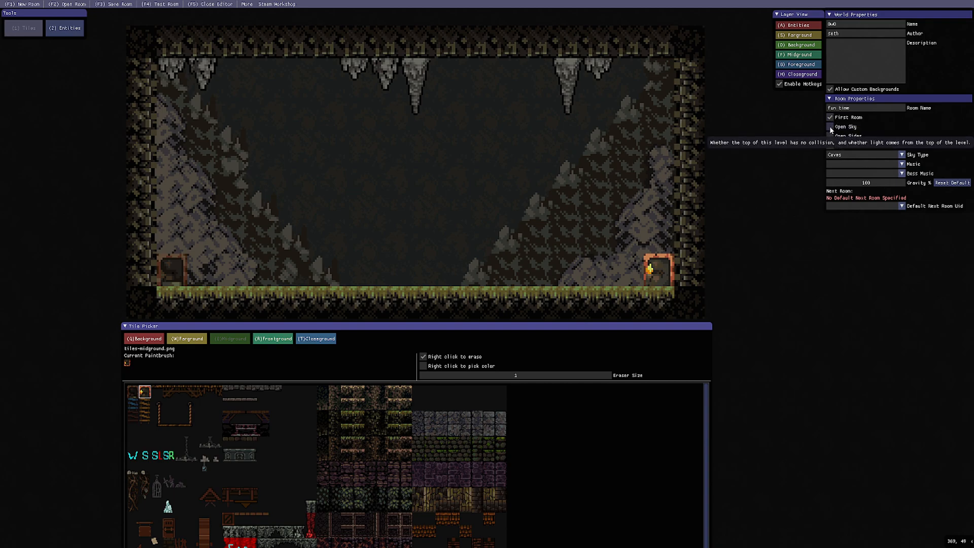
left_click(158, 6)
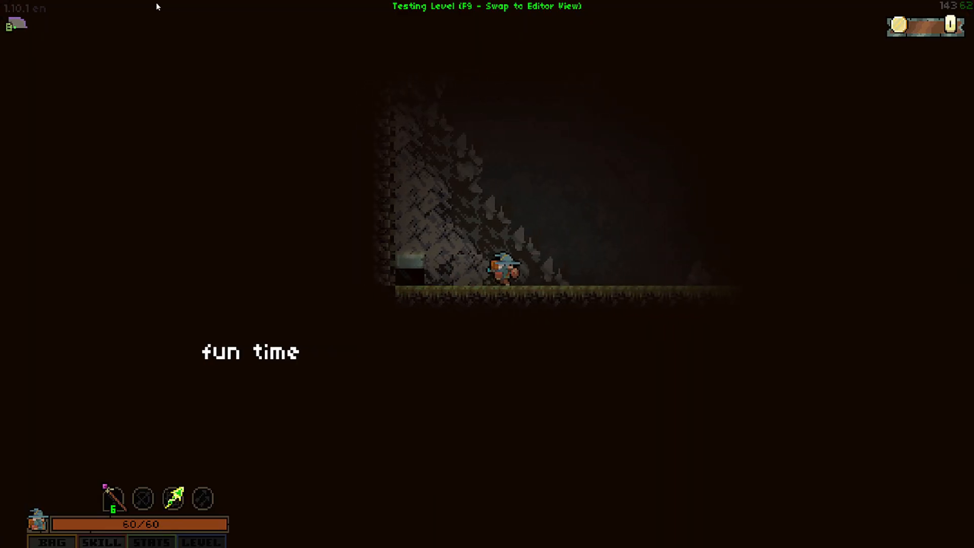
key("F9")
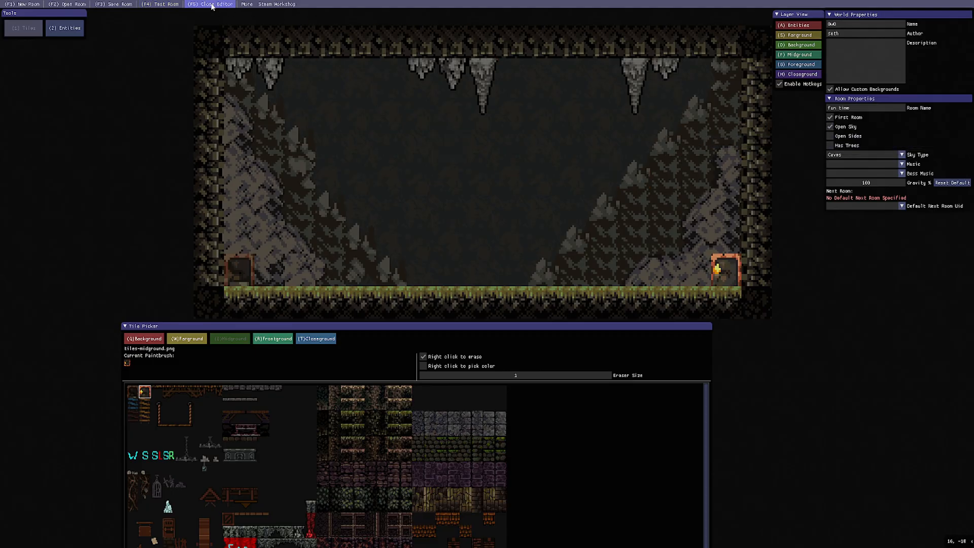
- With Open Sky enabled for the room, run a test and walk the character to the middle of the ground
left_click(160, 5)
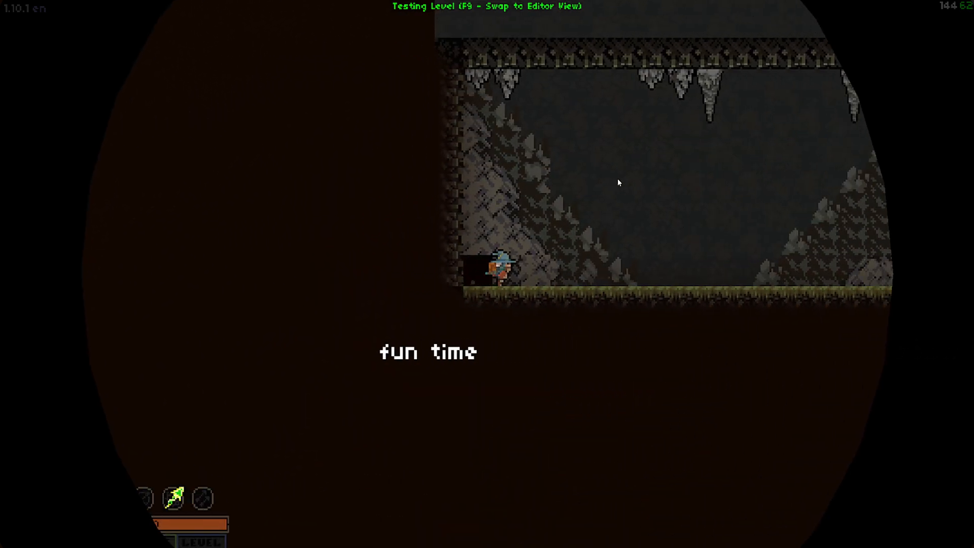
key("d")
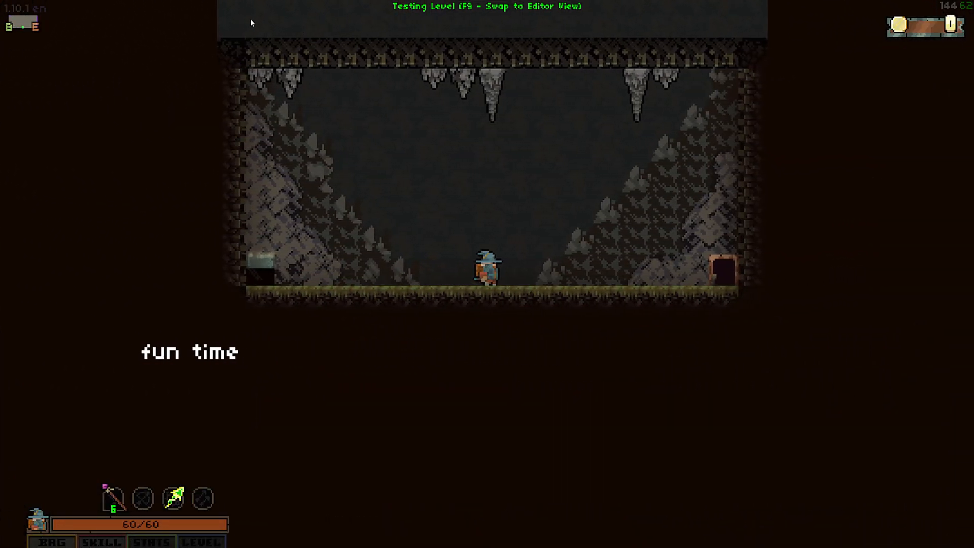
key("d")
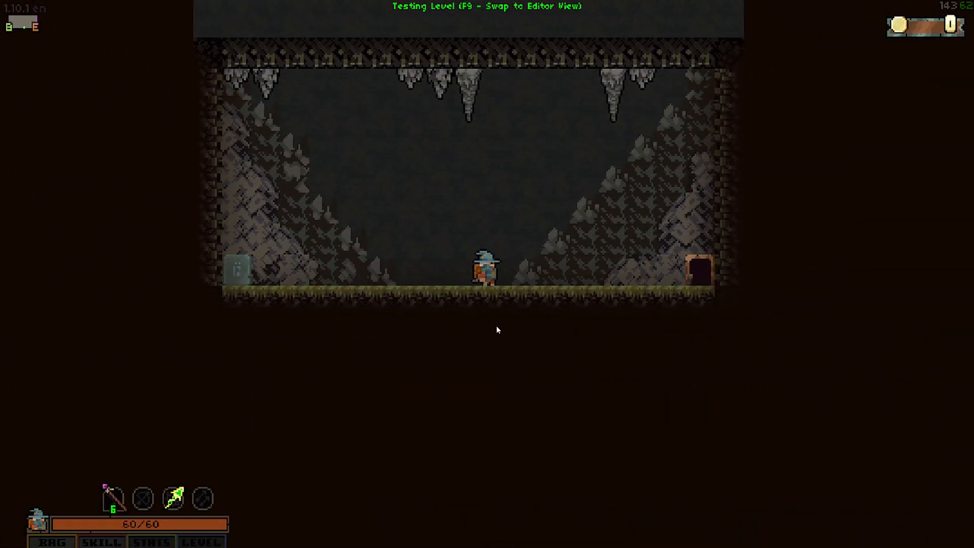
key("F9")
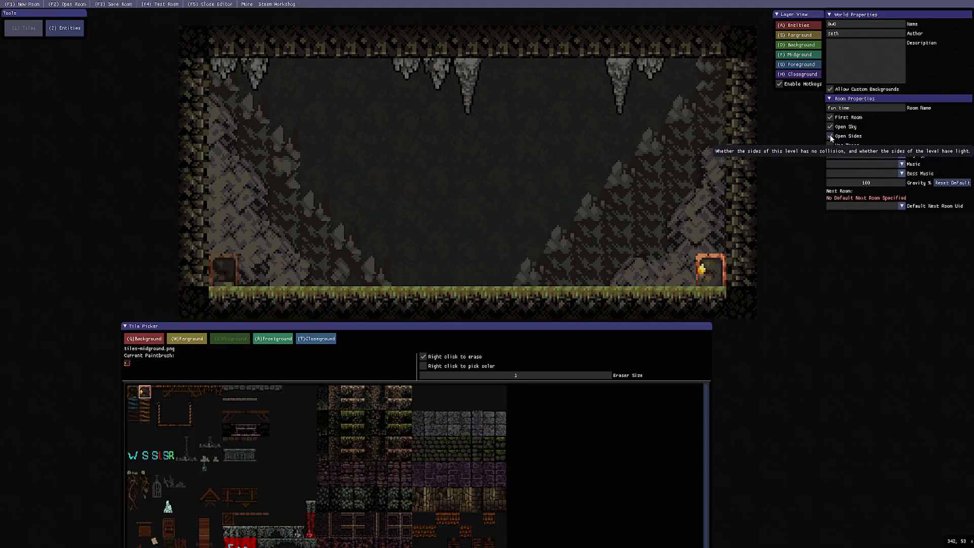
- With Open Sides enabled as well, test the room by walking the character back and forth near the entrance door
key("F9")
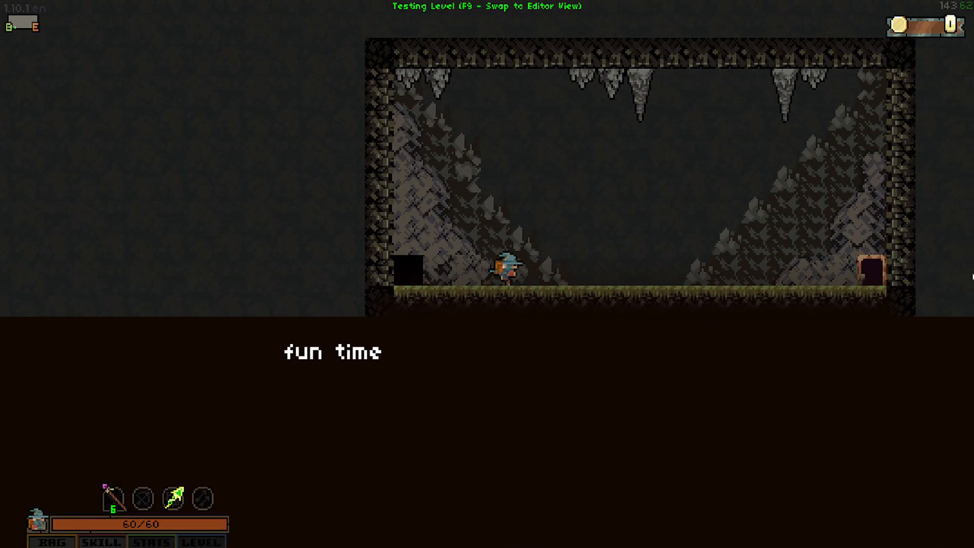
key("d")
key("a")
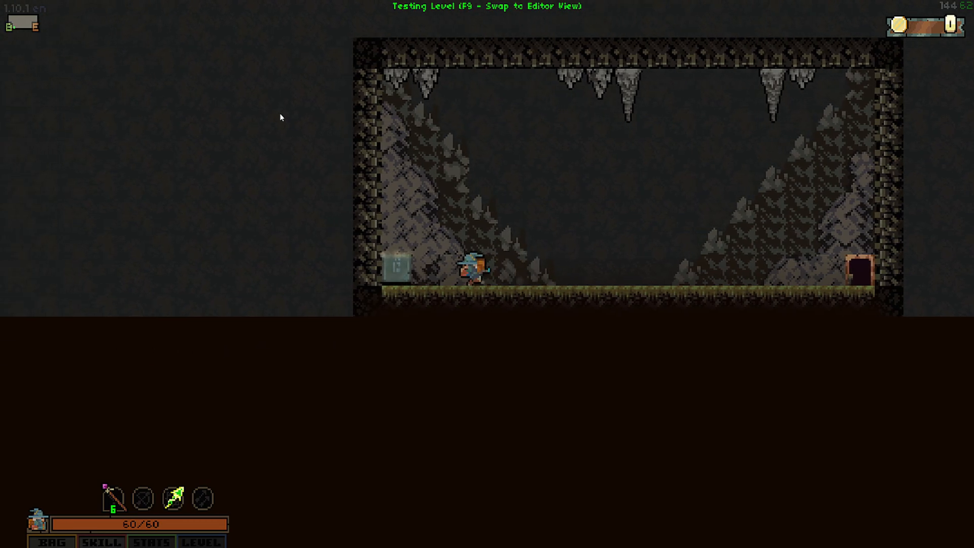
key("F9")
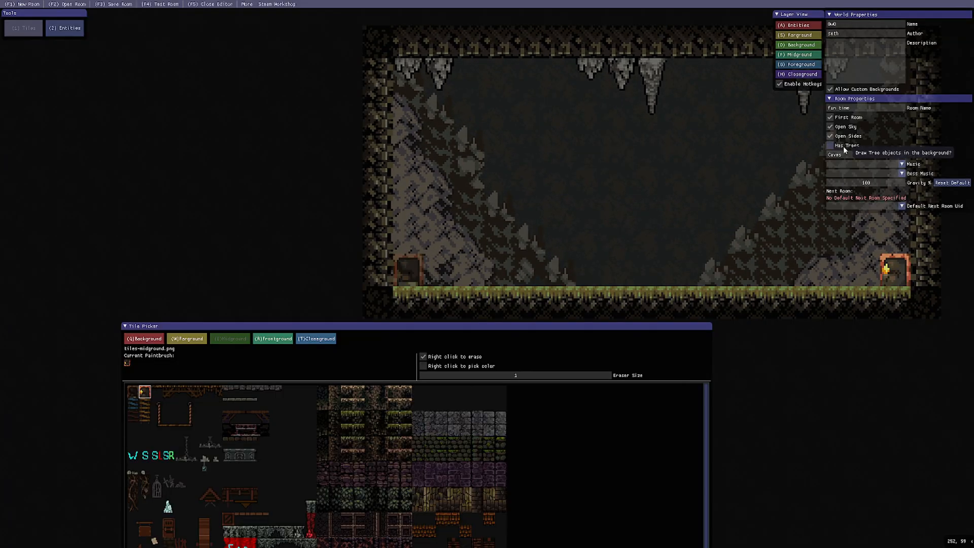
- Enable Has Trees for the room, walk through it in a test run, and disable the option again
left_click(832, 146)
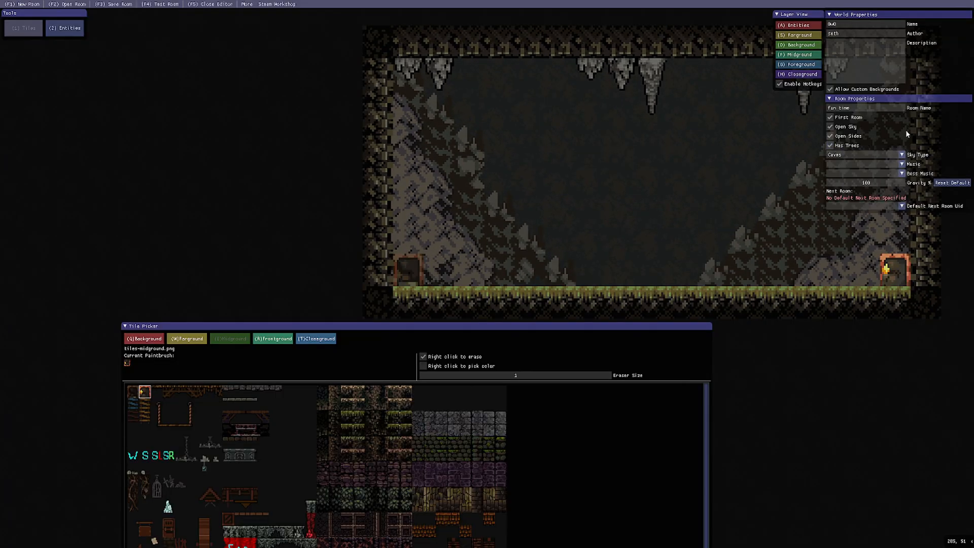
left_click(160, 4)
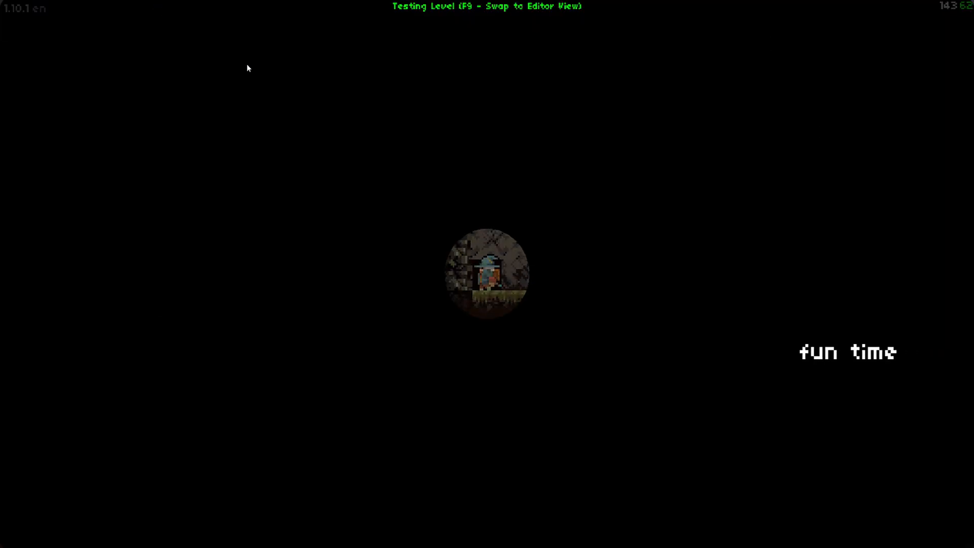
key("d")
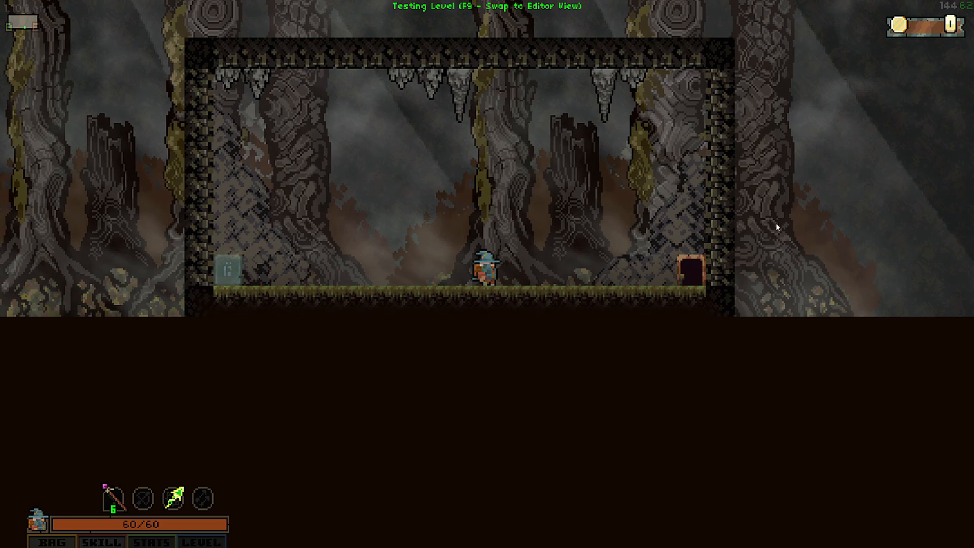
key("a")
key("F9")
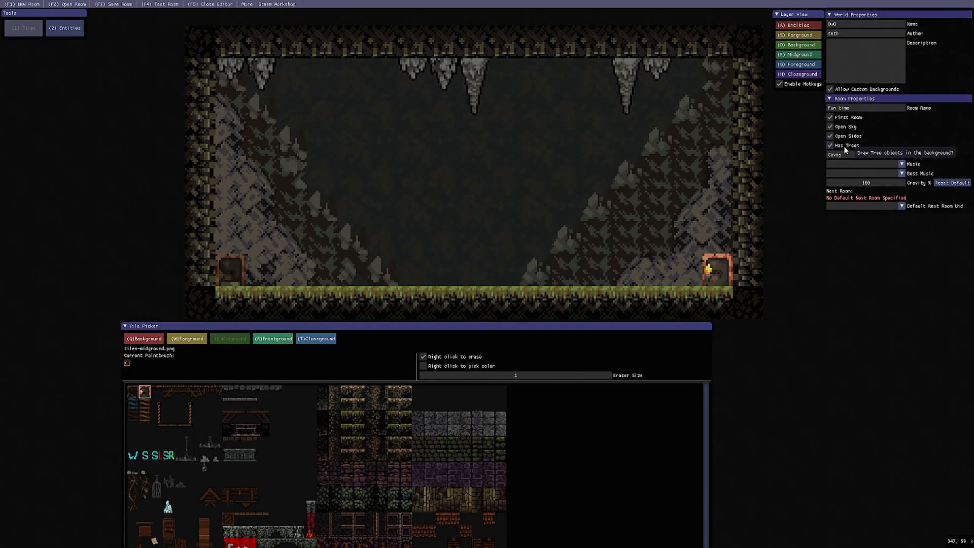
left_click(830, 148)
- Try the Forest and Night sky types on the room, inspecting how far the forest backdrop extends
left_click(902, 154)
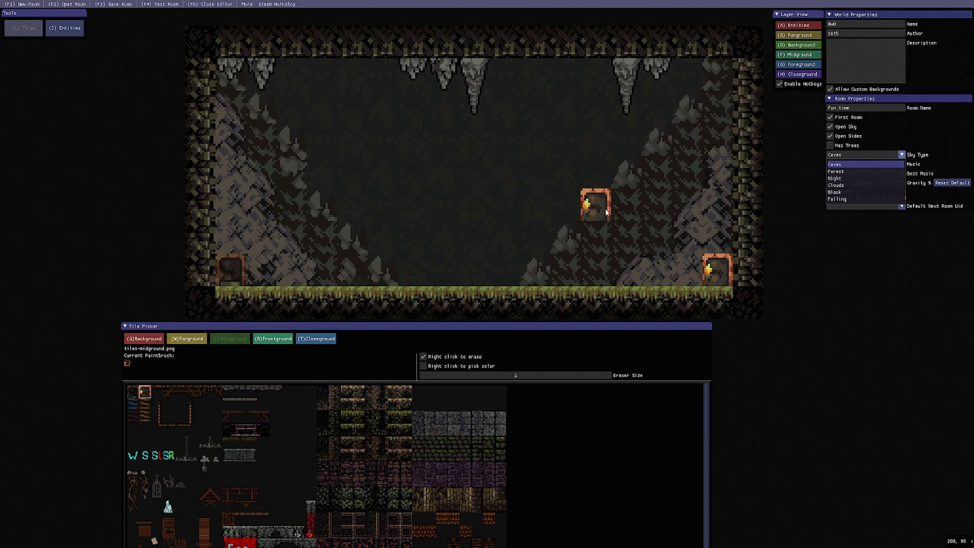
left_click(847, 171)
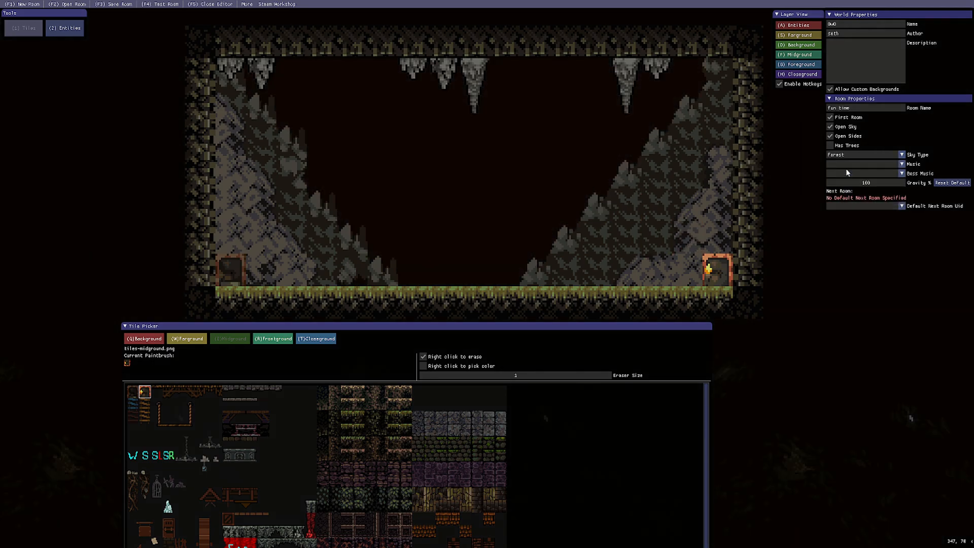
scroll(599, 313, "down", 5)
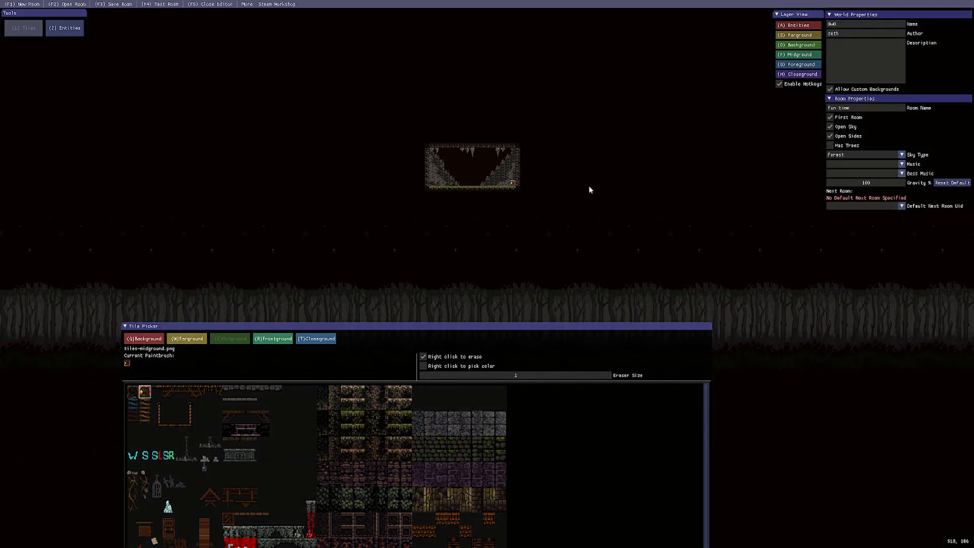
scroll(463, 276, "up", 5)
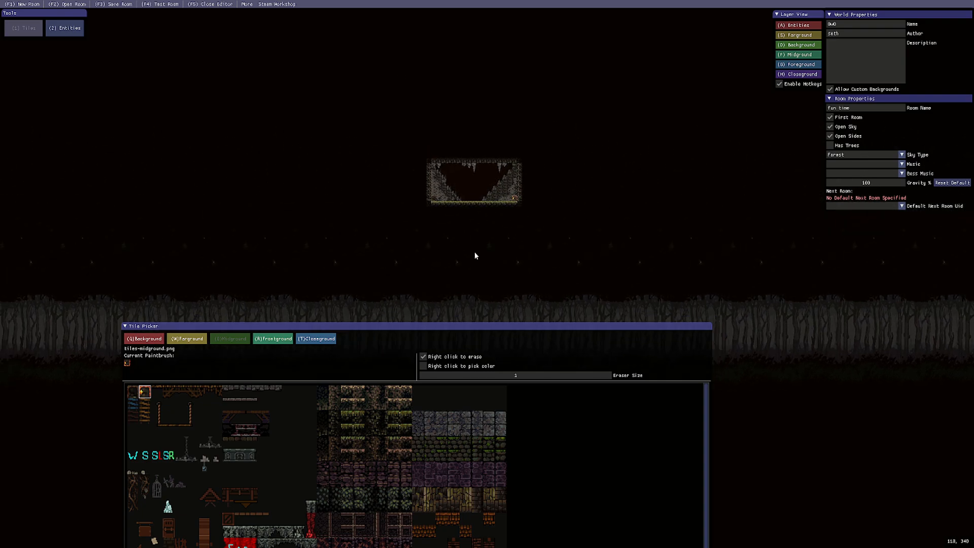
left_click(863, 155)
left_click(848, 179)
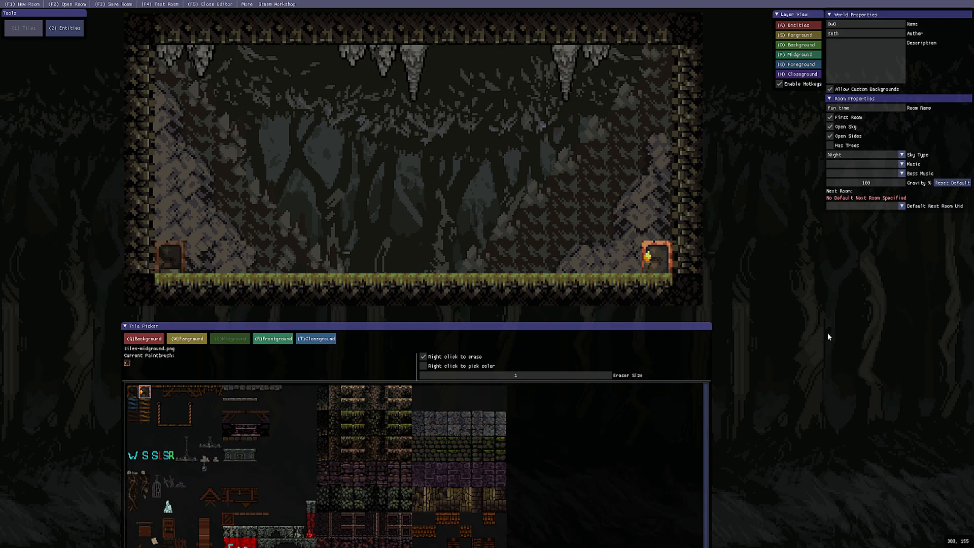
- Try the Clouds and Black sky types on the room
left_click(859, 154)
left_click(850, 187)
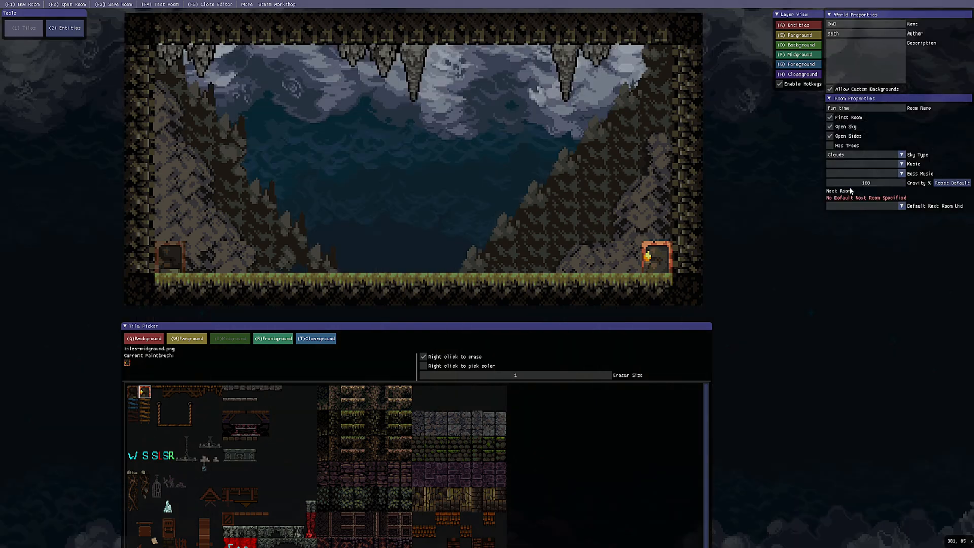
scroll(750, 167, "down", 1)
middle_click_drag(750, 169, 701, 189)
left_click(881, 155)
left_click(841, 198)
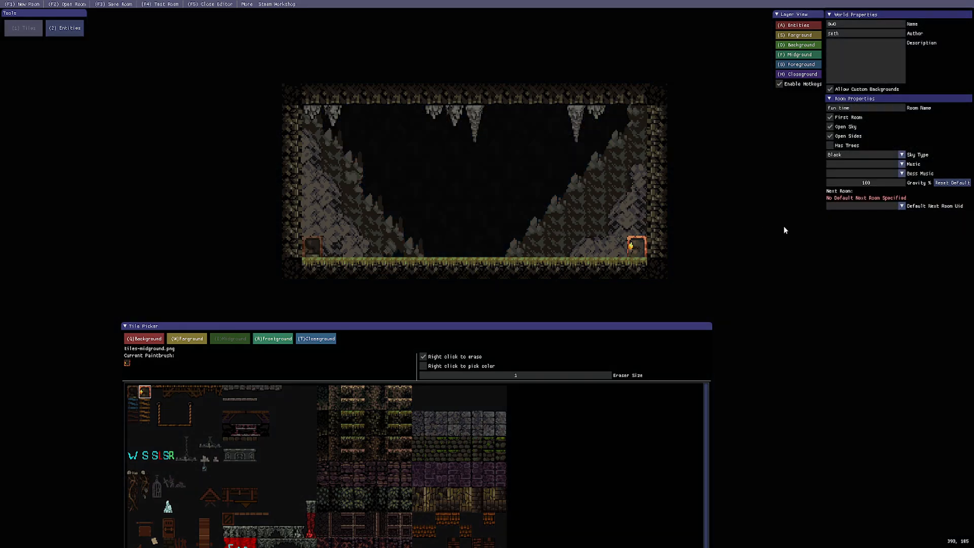
- Set the room's sky type to Falling and view it in a test run
left_click(881, 155)
left_click(848, 197)
left_click(160, 4)
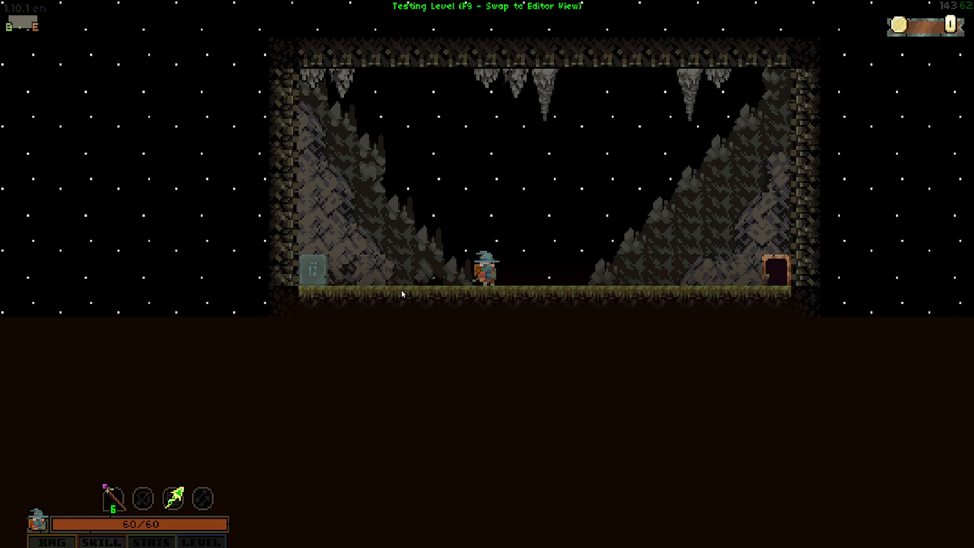
key("F9")
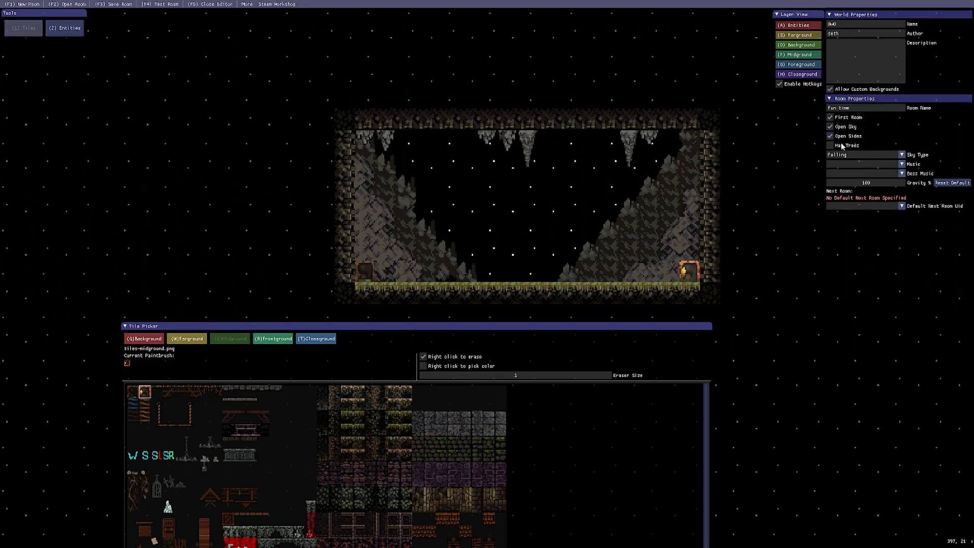
- Look through the available tracks for the room's music and boss music without choosing one
left_click(902, 165)
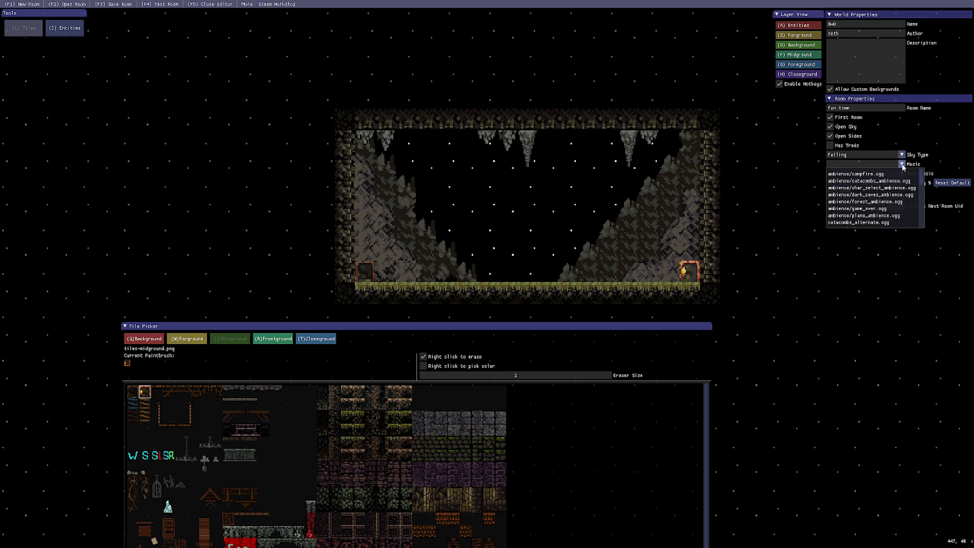
scroll(923, 182, "down", 1)
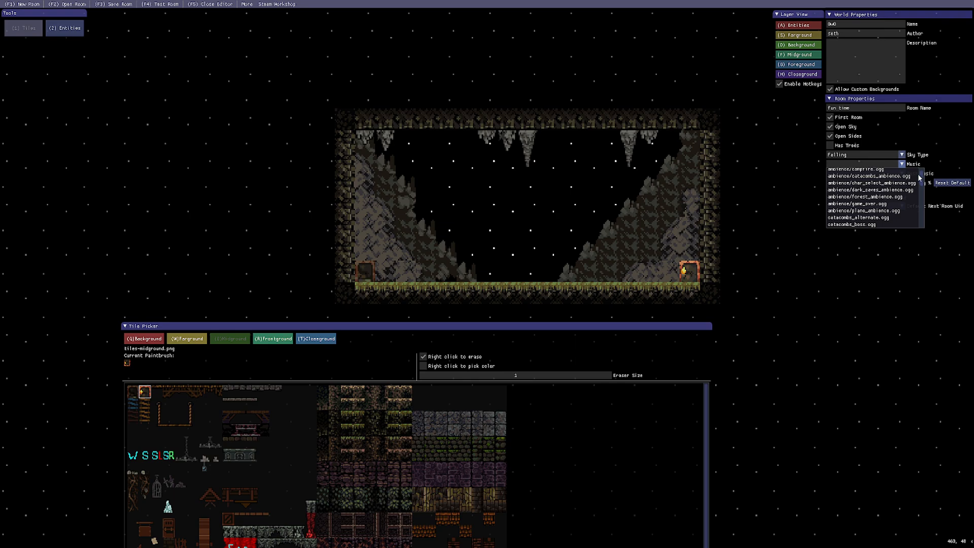
left_click(903, 164)
left_click(902, 173)
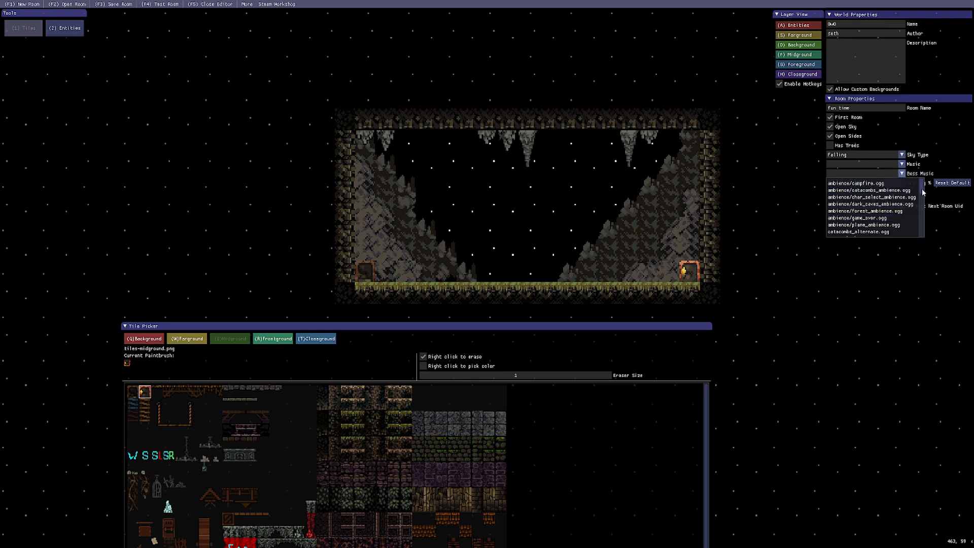
left_click_drag(922, 189, 922, 217)
left_click(901, 175)
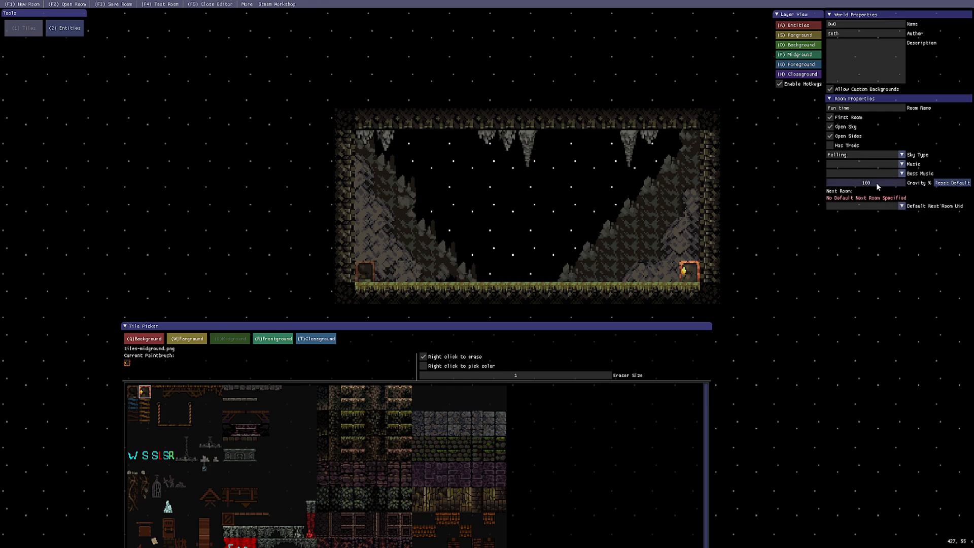
- Set the room's gravity to 1 percent and try out jumping in a test run
double_click(875, 182)
type("1")
key("Return")
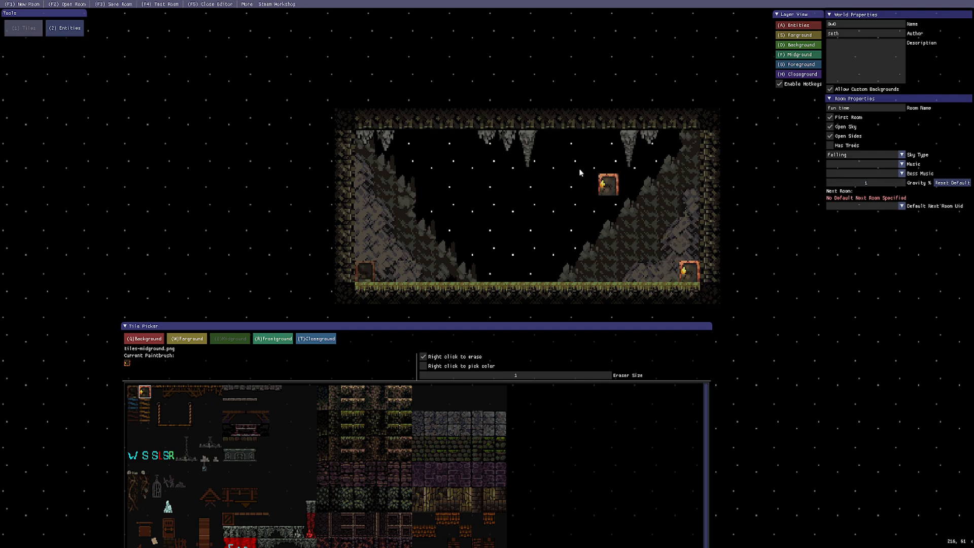
left_click(167, 4)
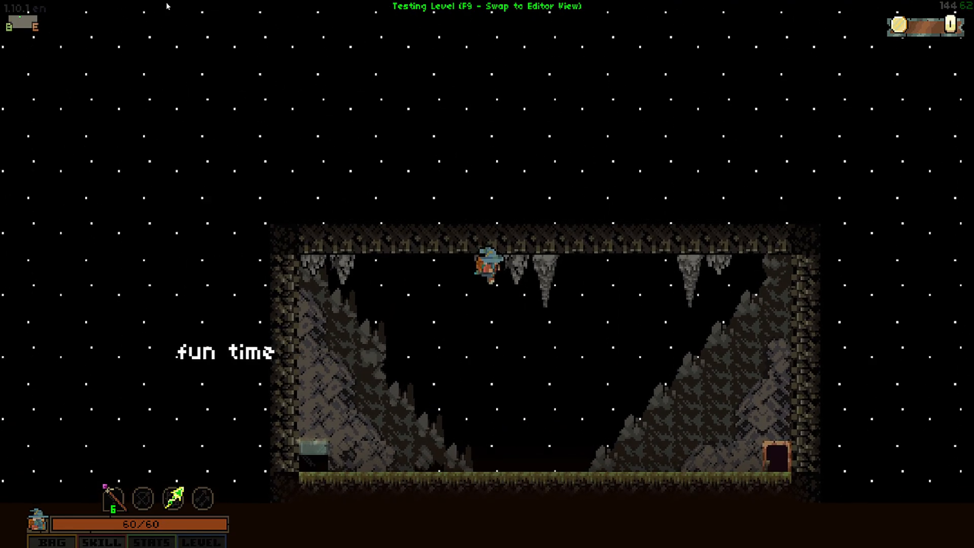
key("F9")
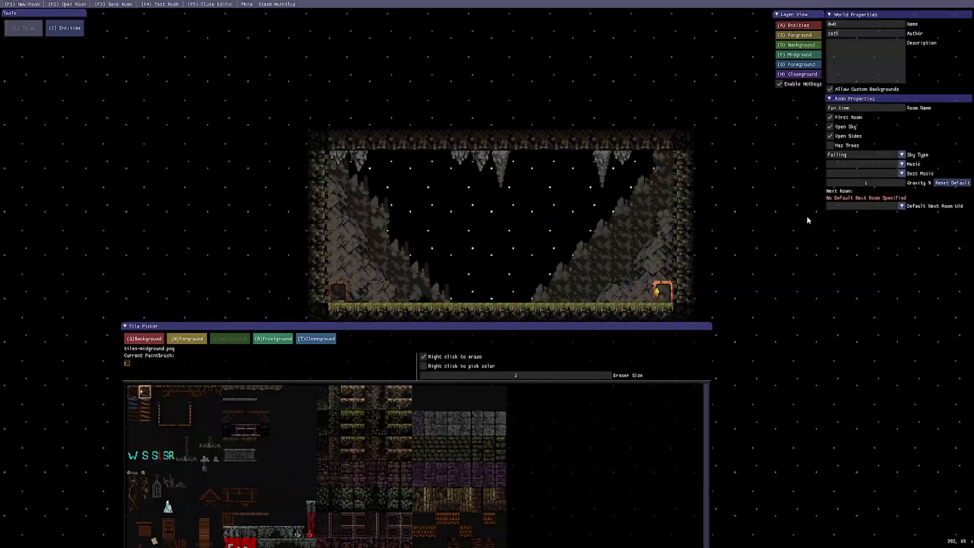
- Set the room's gravity to 200 percent, test the room, and restore the gravity to 100 percent
double_click(851, 183)
type("200")
key("Return")
left_click(163, 6)
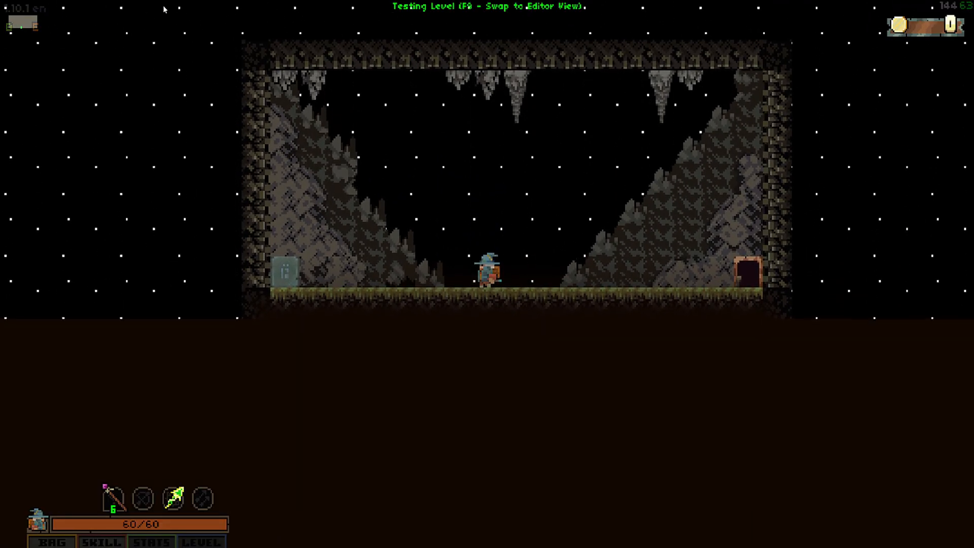
key("F9")
left_click_drag(861, 185, 861, 185)
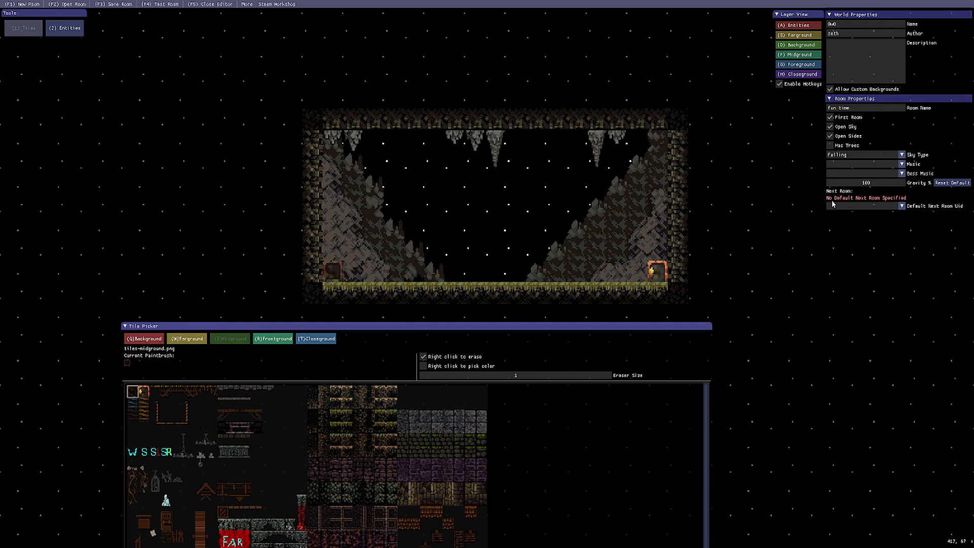
- Show the rooms available as the default next room
left_click(834, 205)
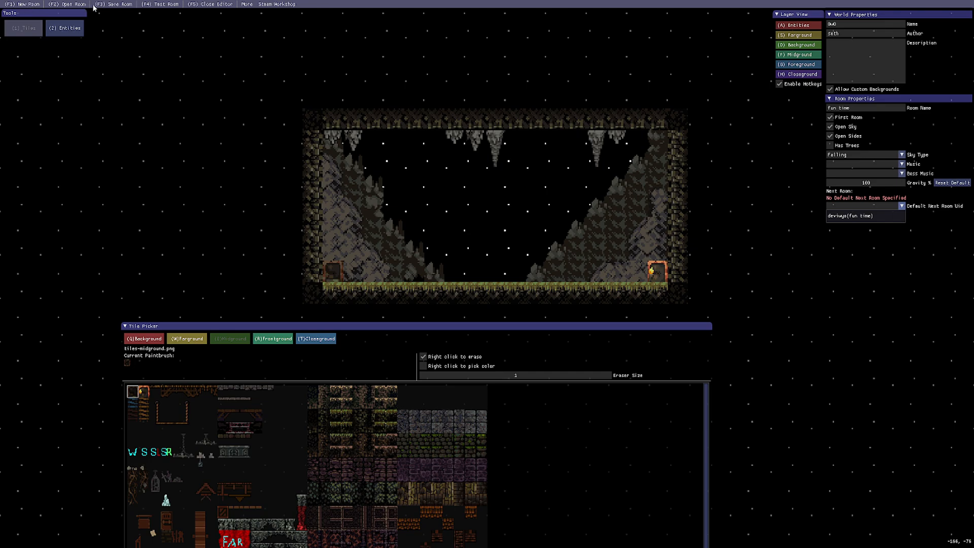
- Save the current room and create a new blank room of the INTERMISSION act
left_click(114, 5)
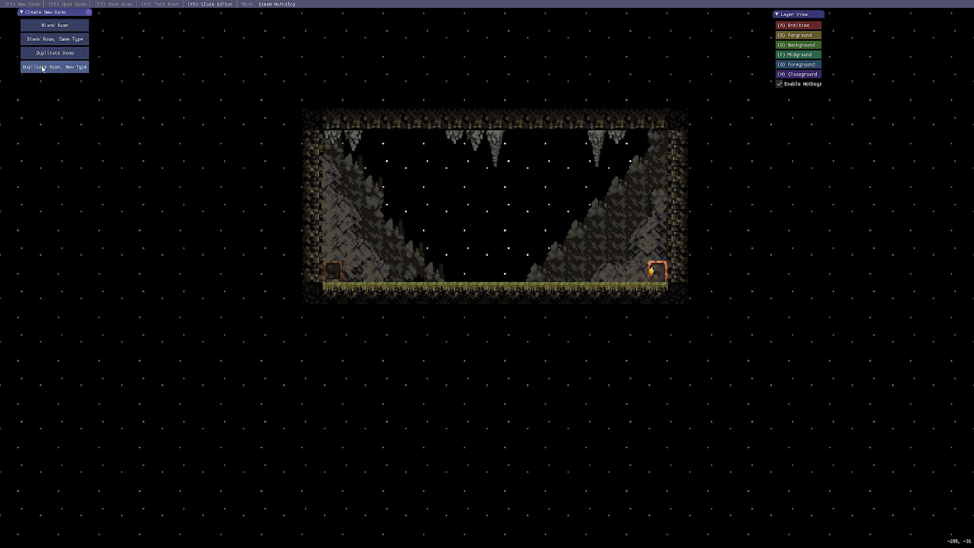
left_click(55, 25)
left_click(61, 124)
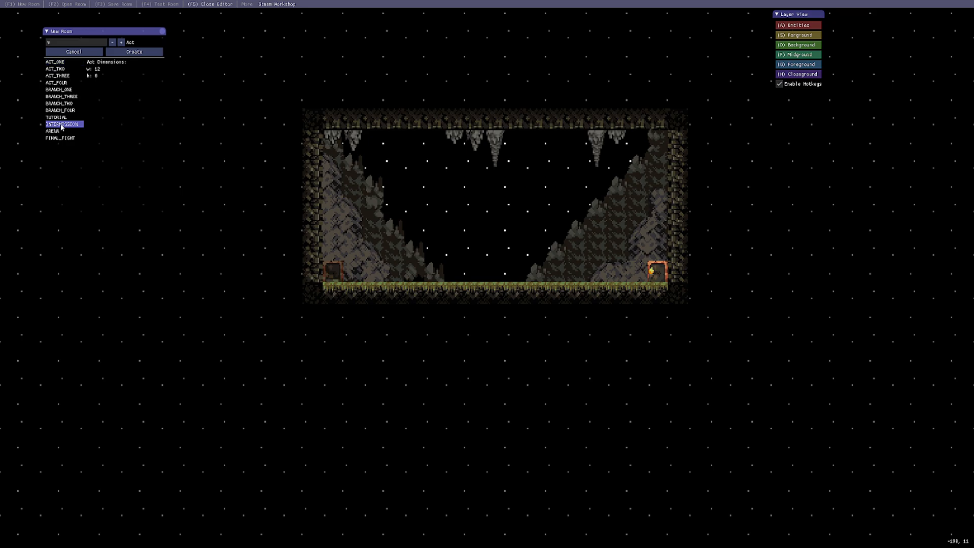
left_click(133, 54)
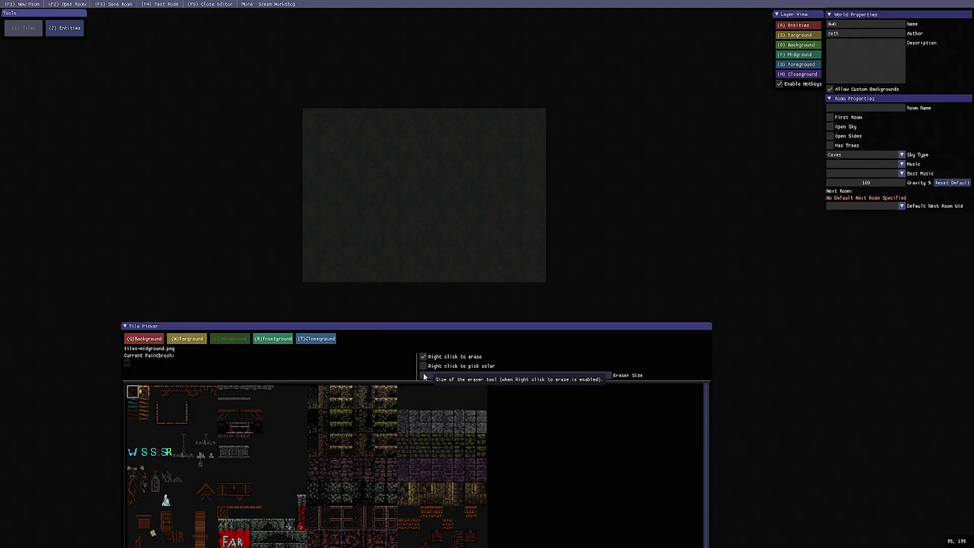
- Frame the new room with mossy stone tiles and place an entrance door mid-floor and a torch-lit exit door near the far wall
left_click(380, 416)
mouse_move(311, 271)
left_mouse_down()
mouse_move(517, 272)
mouse_move(528, 142)
mouse_move(396, 110)
mouse_move(304, 169)
mouse_move(312, 242)
left_mouse_up()
left_click(133, 391)
left_click(400, 251)
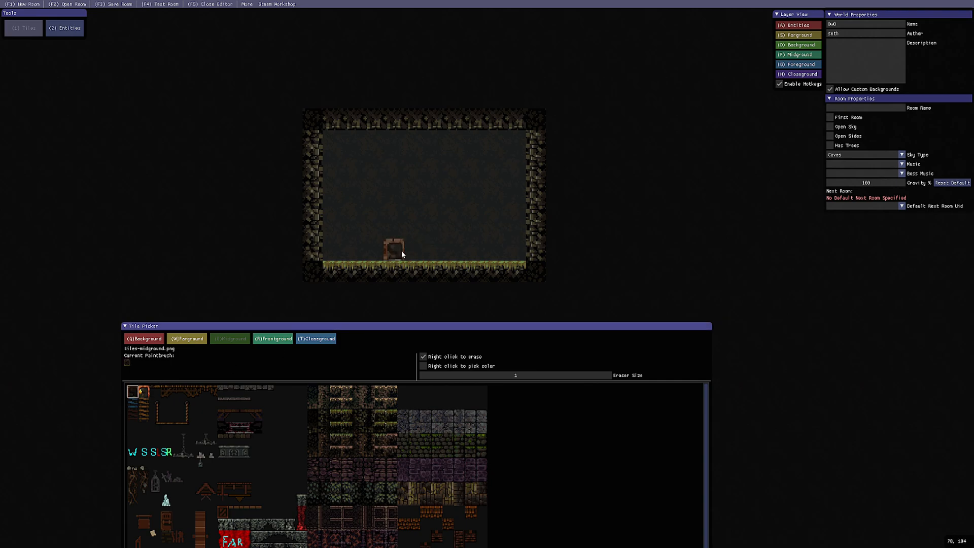
left_click(144, 391)
- Place spike traps along the floor between the doors, name the room 2 and save it
key("2")
left_click(878, 108)
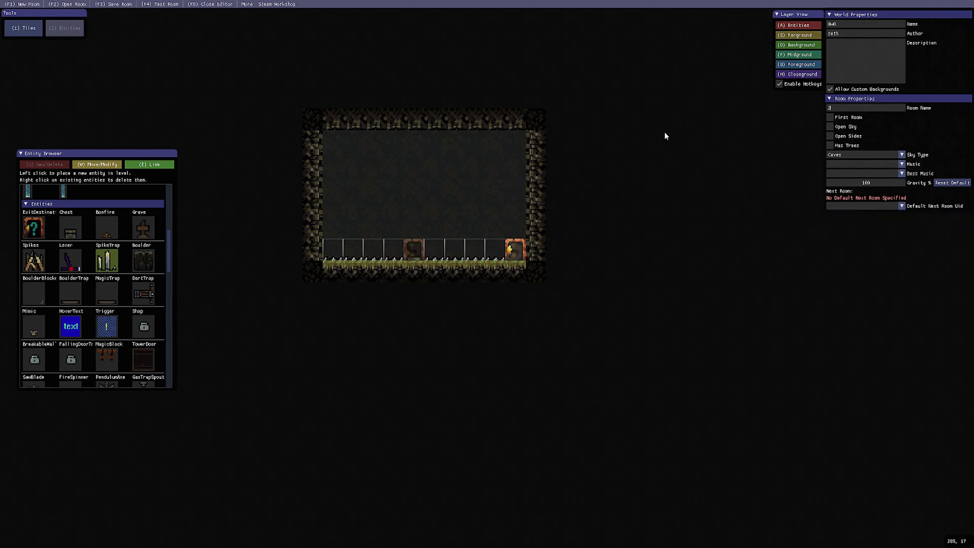
left_click(121, 7)
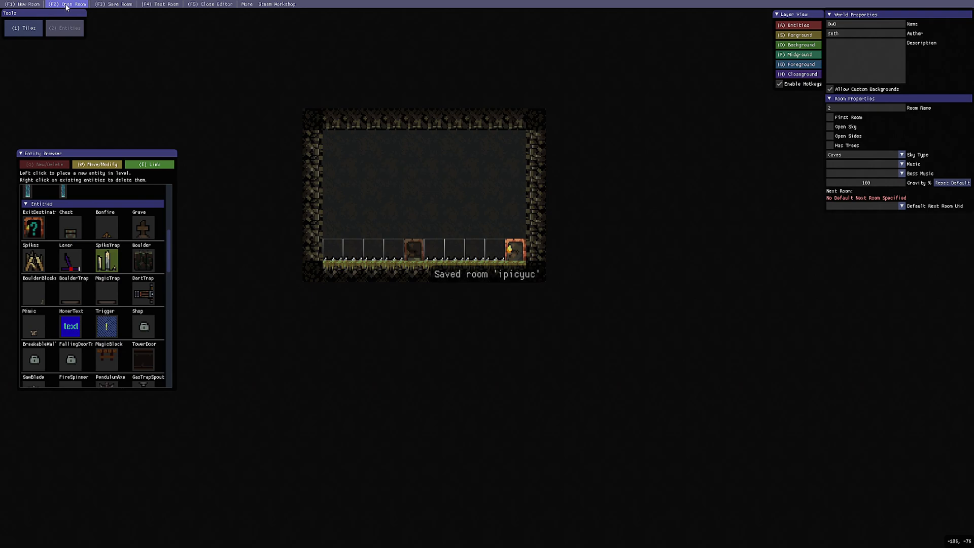
- Reopen the "fun time" room for editing and set its default next room to room 2 (ipicyuc)
left_click(68, 5)
double_click(28, 46)
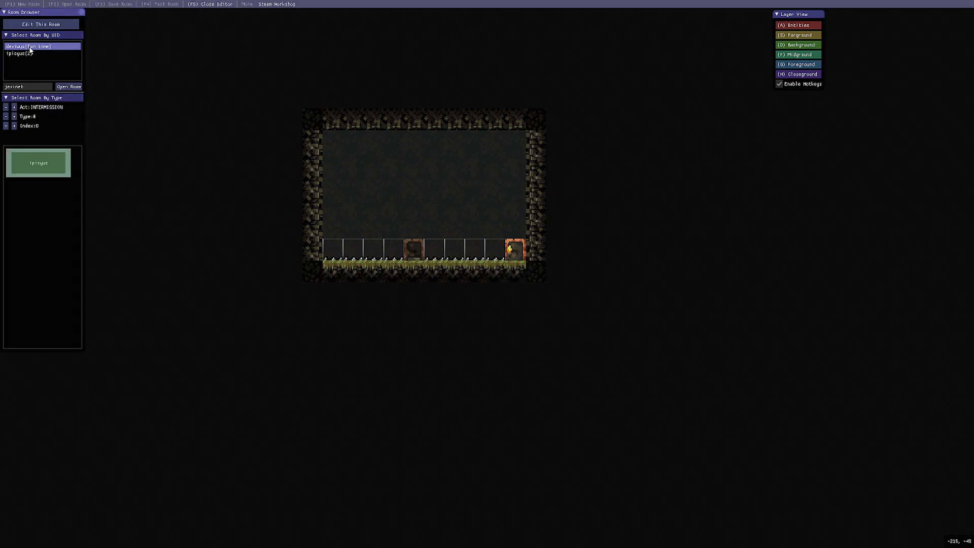
left_click(76, 24)
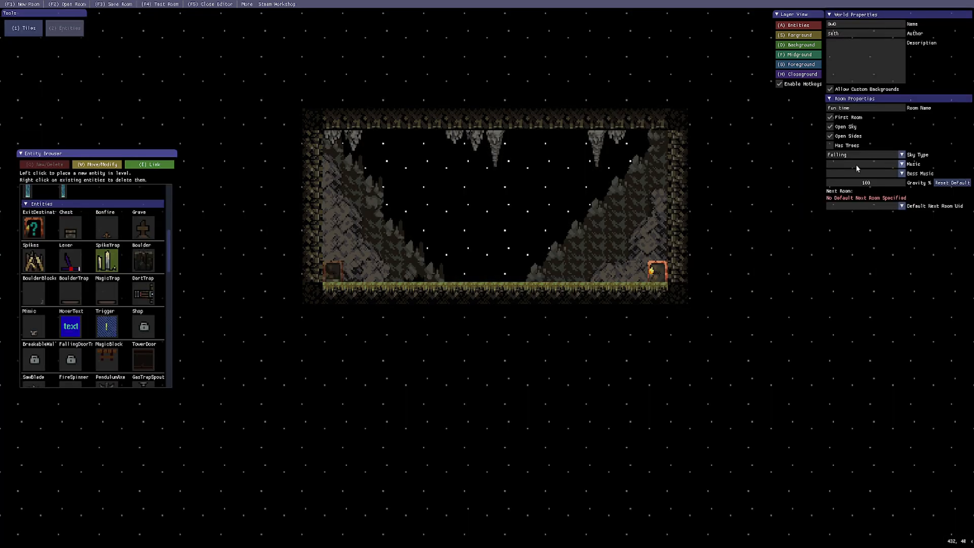
left_click(862, 205)
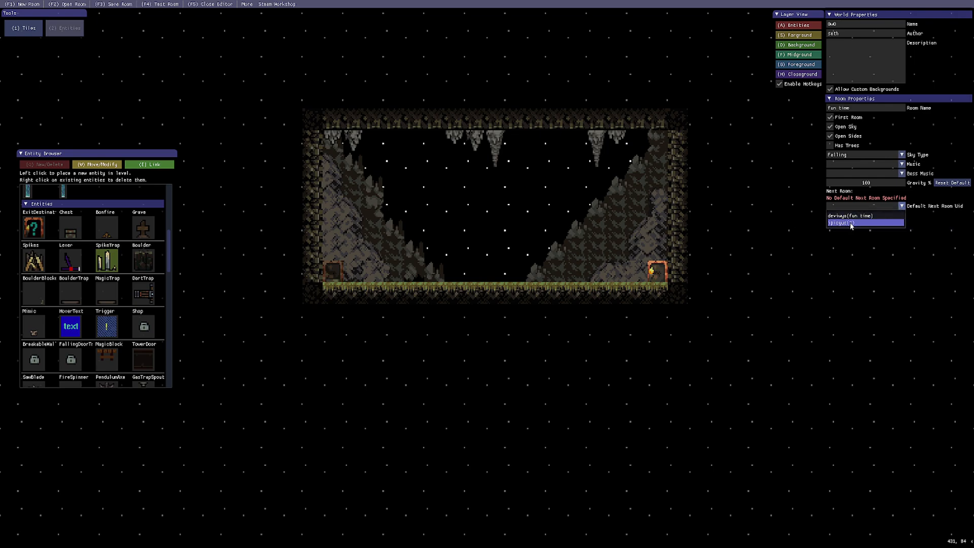
left_click(852, 223)
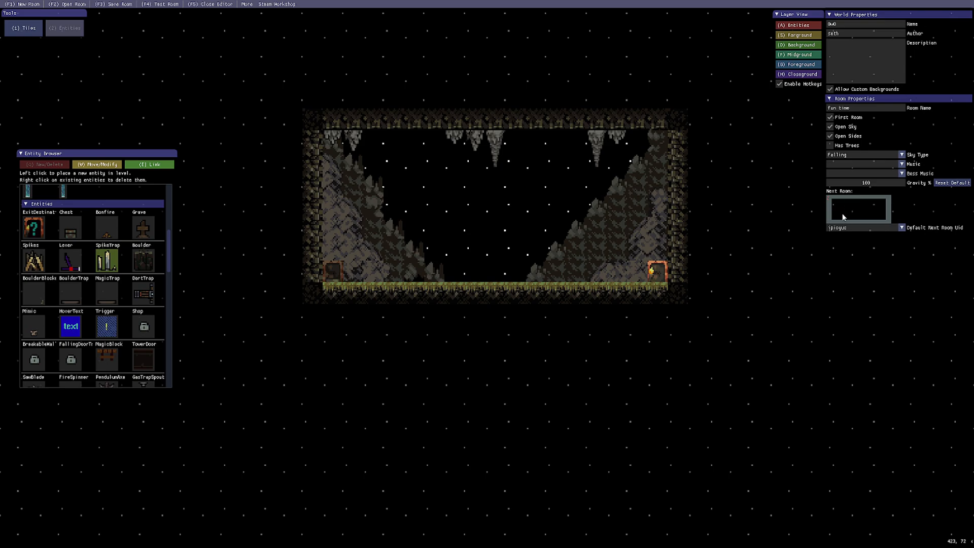
- Test the room by walking through its exit door into room 2, and return to the editor
left_click(159, 4)
key("Right")
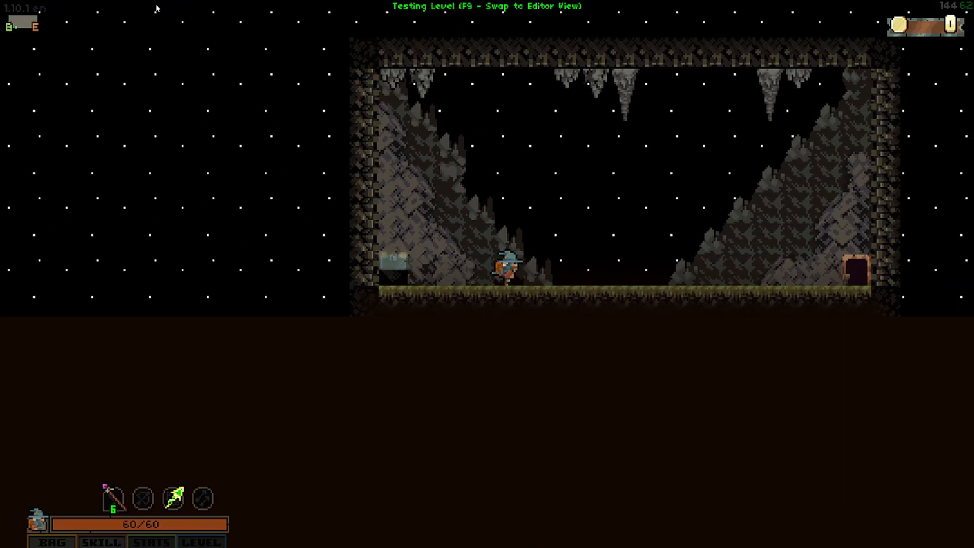
key("Right")
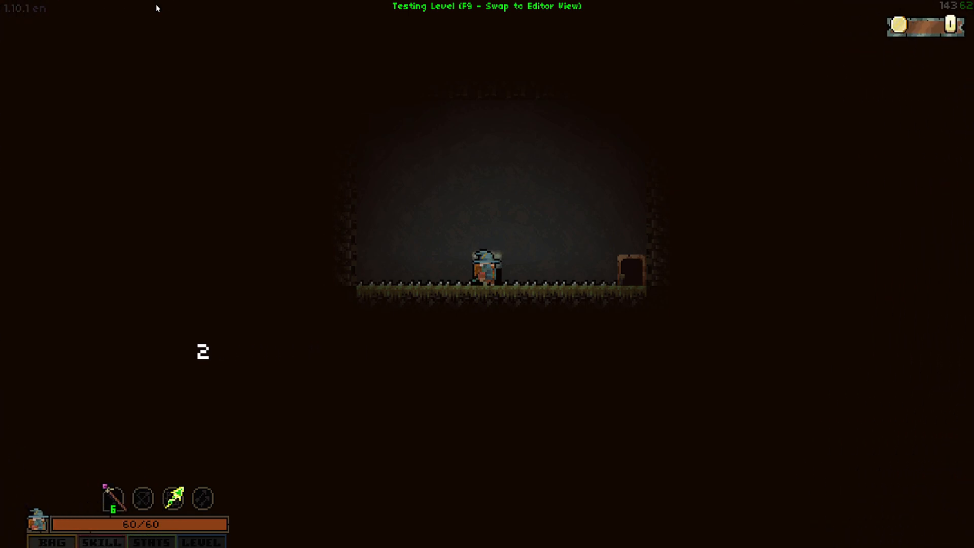
key("Right")
key("z")
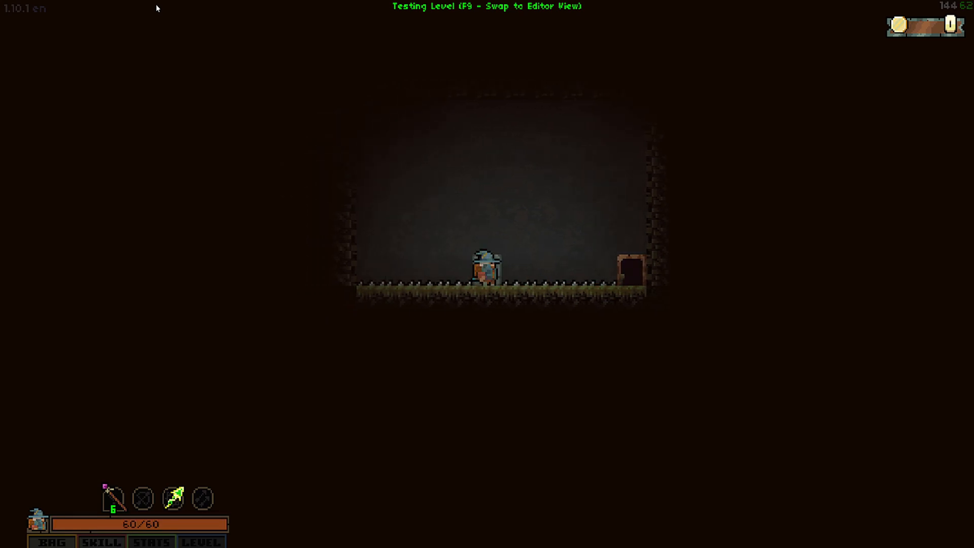
key("F9")
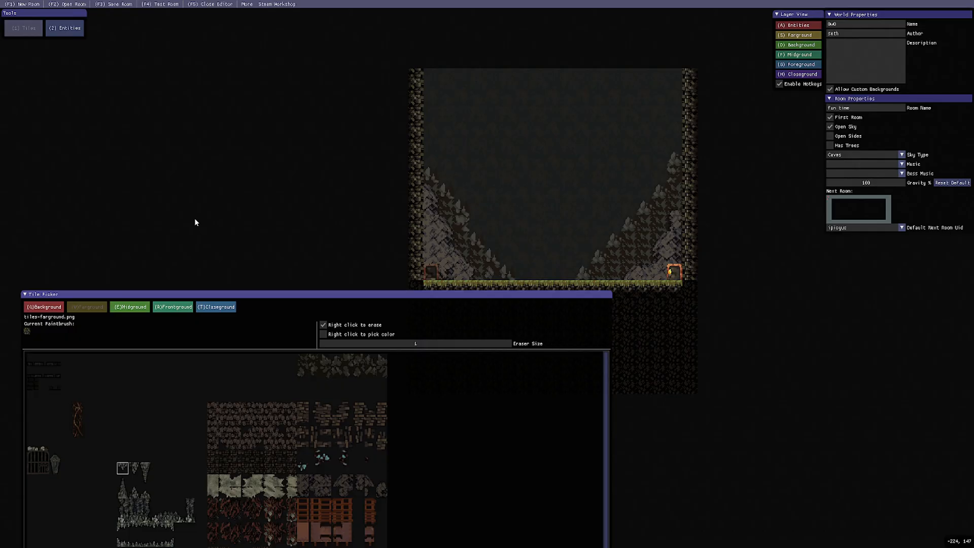
- Try placing Stream doodads with level grid snapping off, and again with snapping back on
left_click(74, 32)
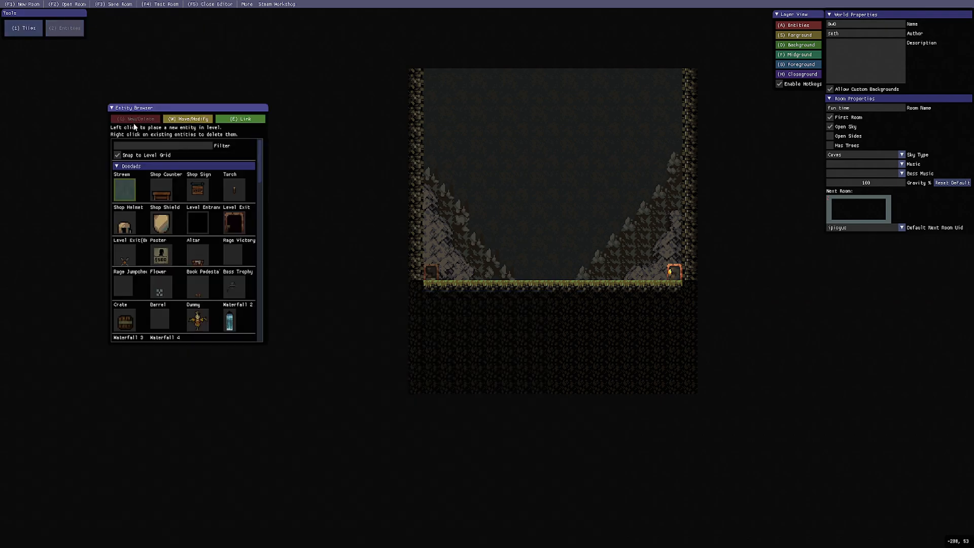
left_click(117, 155)
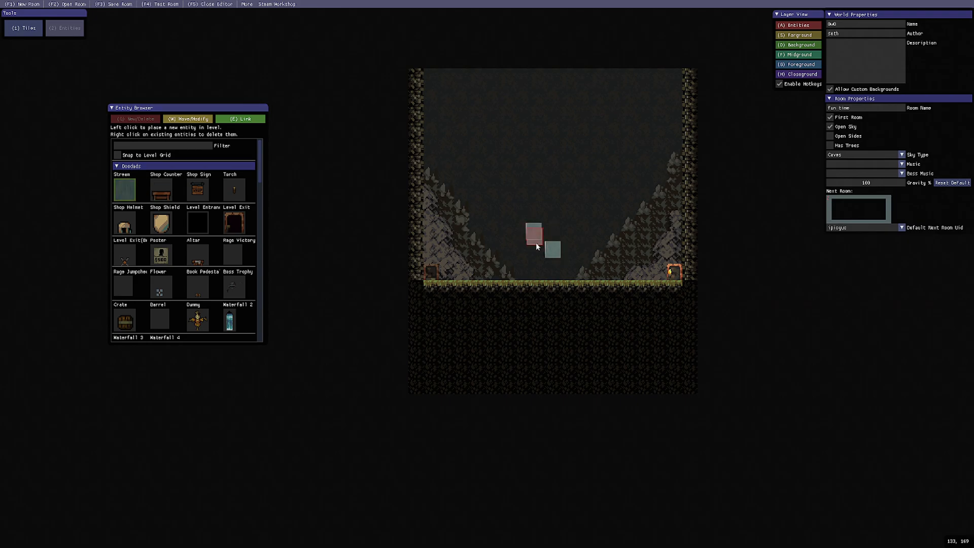
left_click(117, 155)
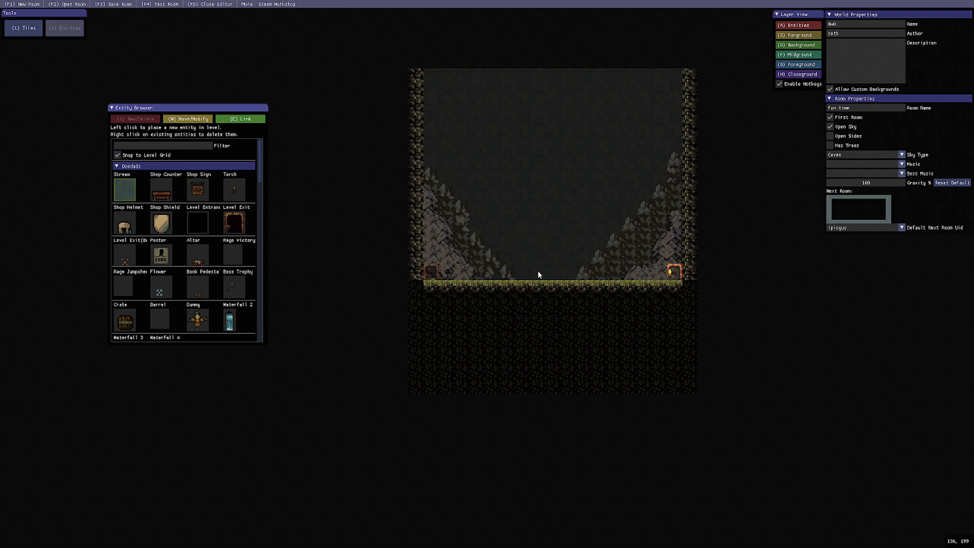
left_click(524, 254)
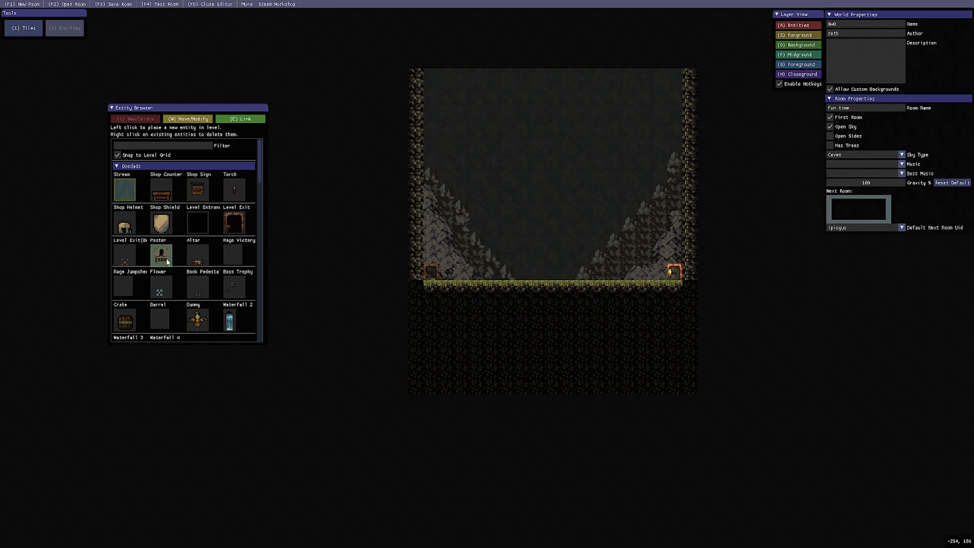
- Filter the placeable entities by "alt" and clear the filter again
left_click(140, 147)
type("alt")
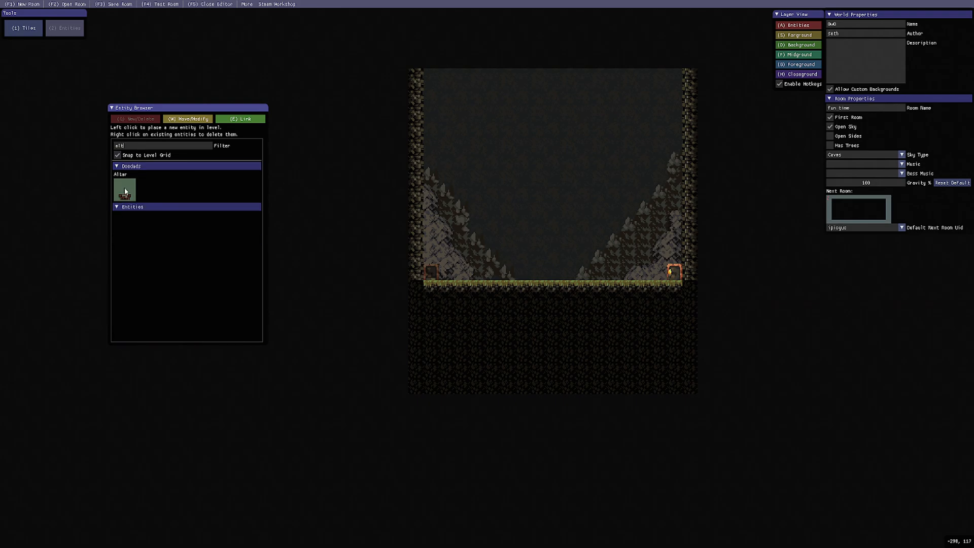
key("BackSpace")
key("BackSpace")
key("BackSpace")
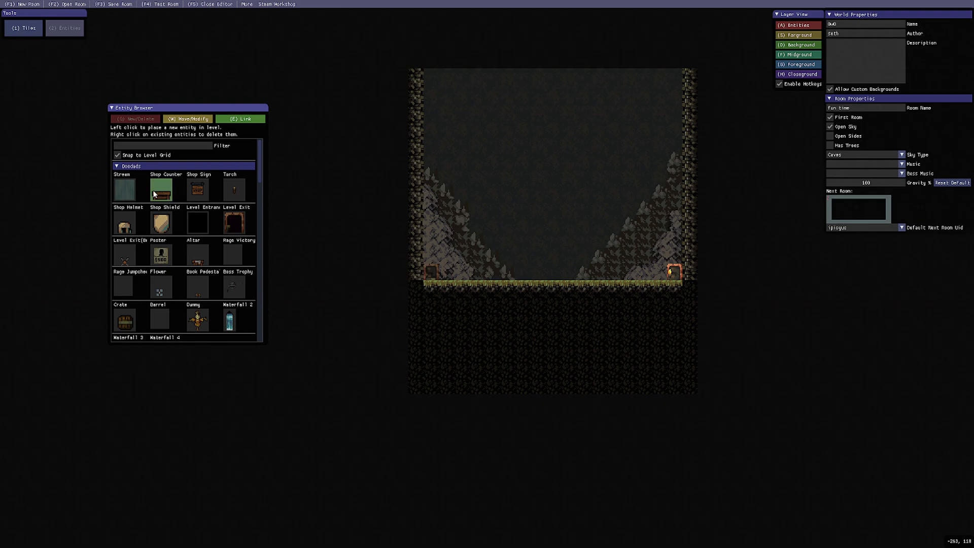
- Place a Stream doodad above the middle of the floor and move it slightly sideways to about (144, 177)
left_click(123, 191)
left_click(546, 256)
left_click(183, 121)
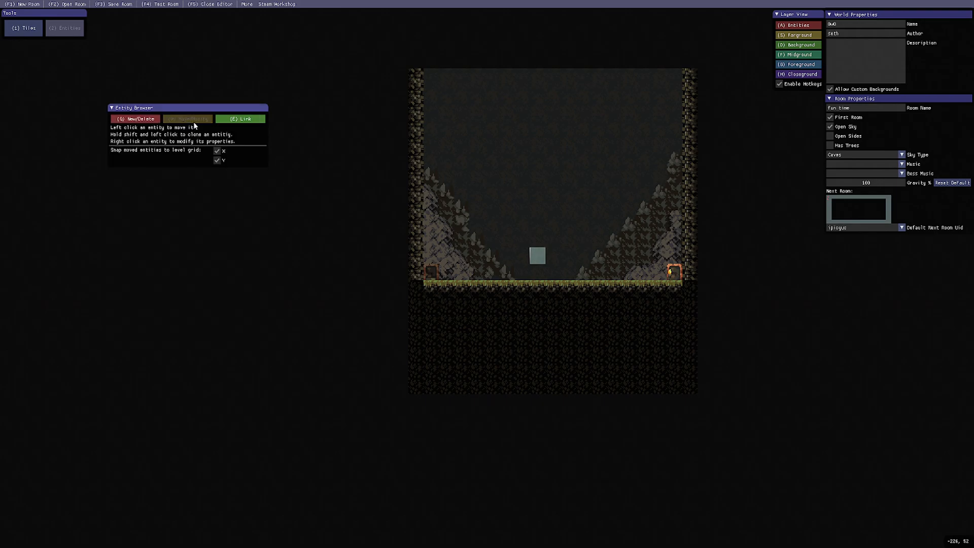
left_click_drag(535, 254, 569, 275)
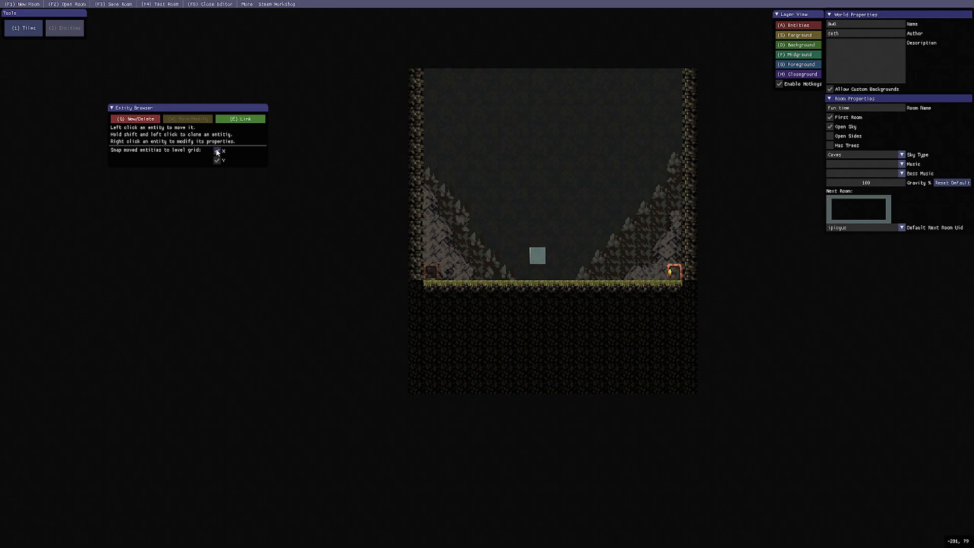
left_click_drag(512, 252, 554, 262)
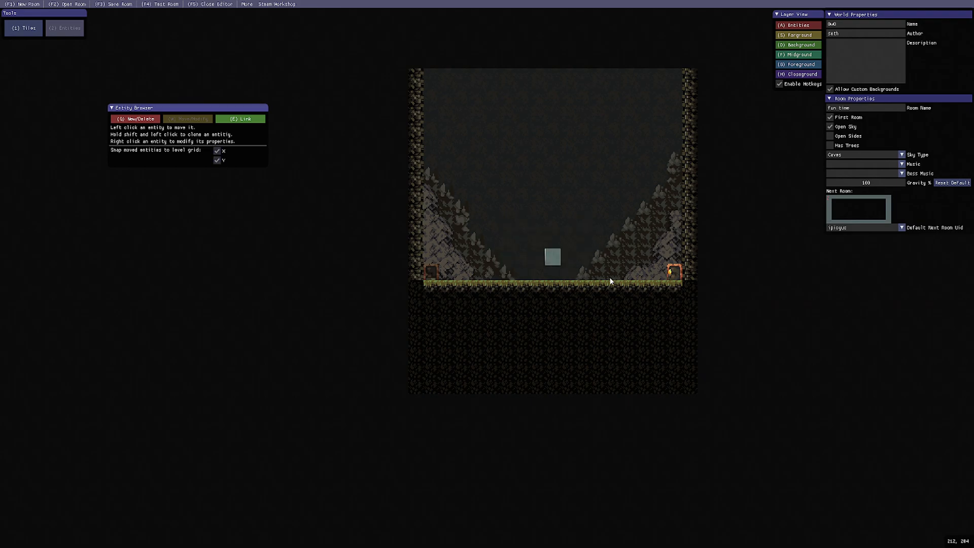
- Inspect the Stream's properties and browse the doodads and entities available for placement
right_click(556, 261)
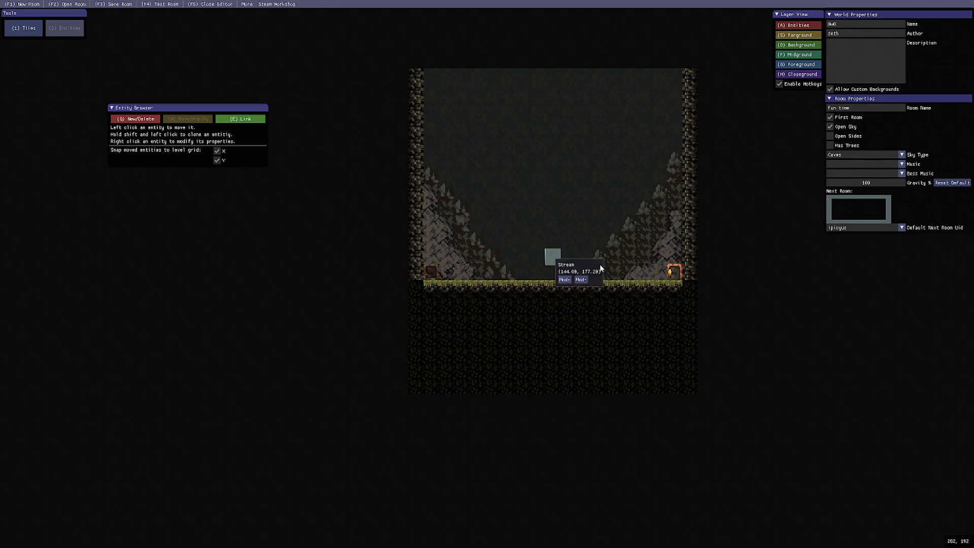
left_click(145, 121)
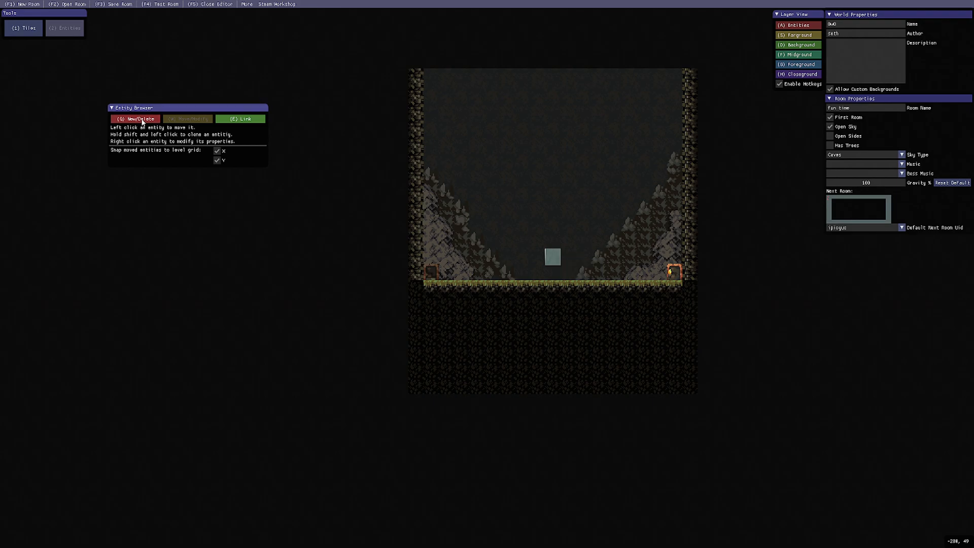
left_click(144, 120)
scroll(257, 183, "down", 3)
scroll(228, 188, "up", 3)
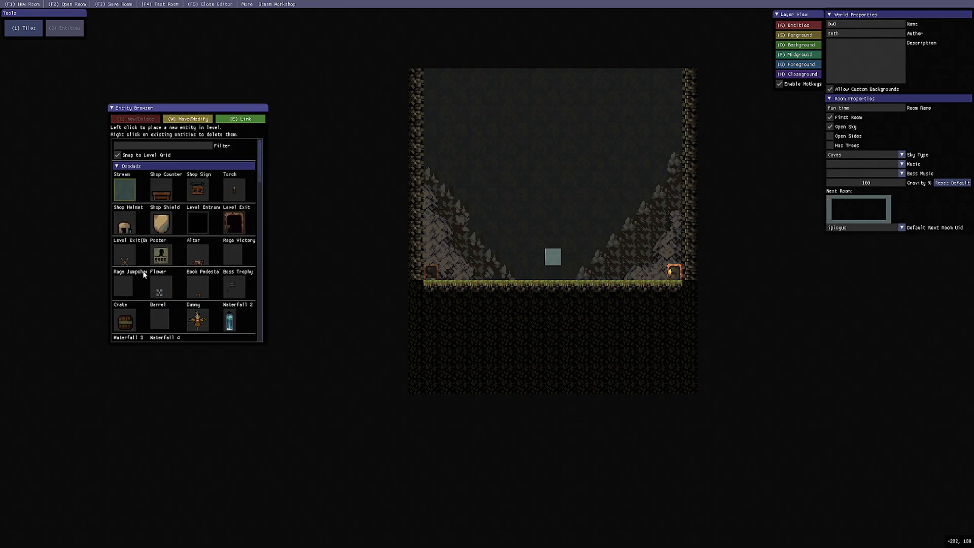
scroll(228, 199, "down", 5)
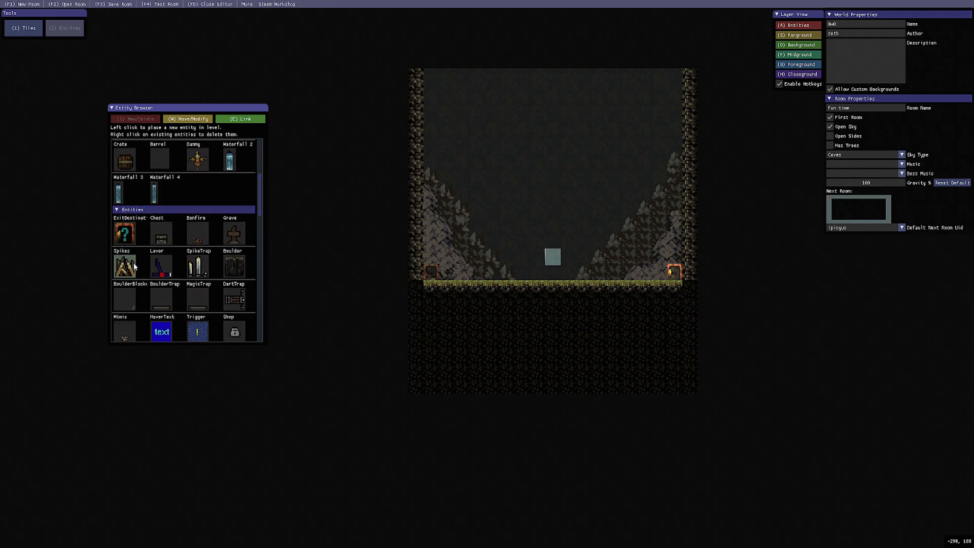
left_click_drag(257, 202, 261, 159)
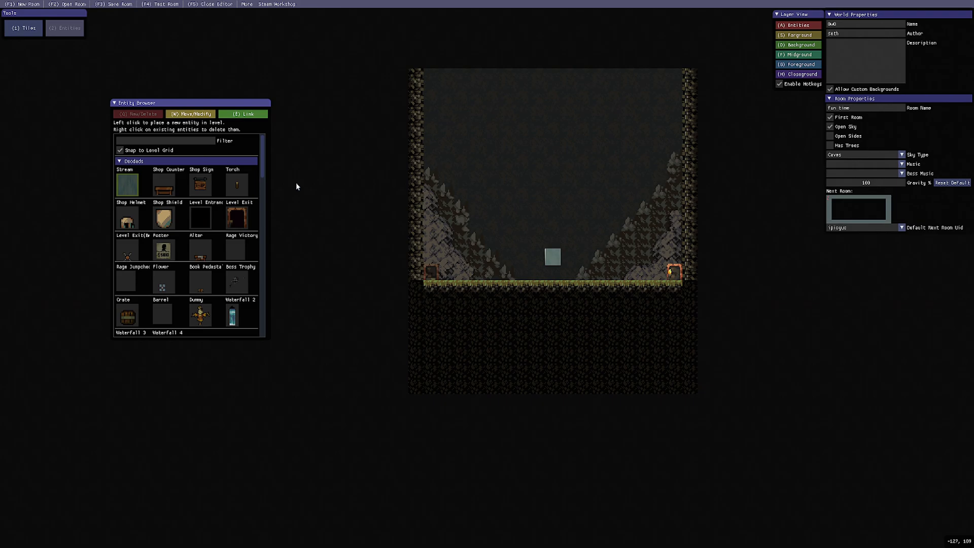
- Open the placed Stream's properties and cycle its doodad type to Shop Sign
left_click(190, 114)
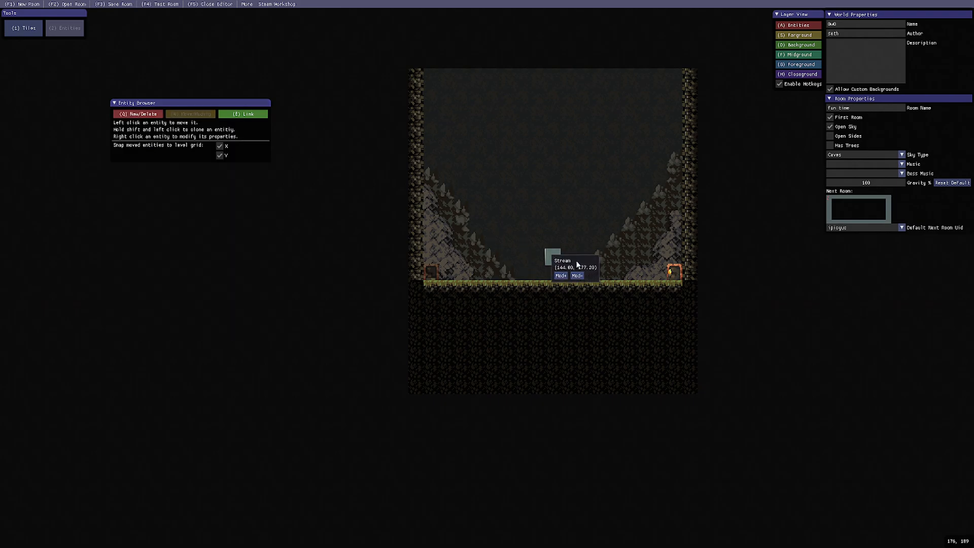
left_click_drag(576, 263, 626, 257)
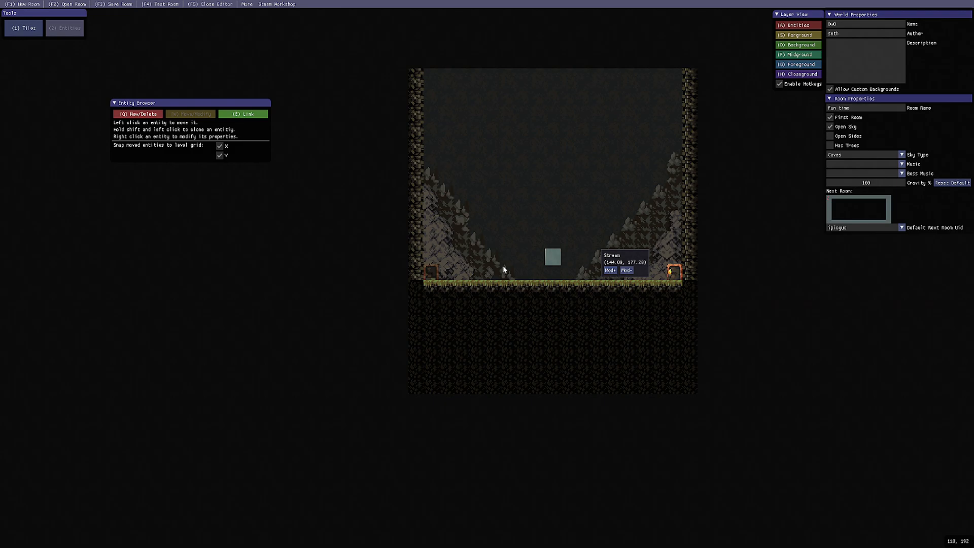
left_click(611, 271)
left_click(627, 271)
left_click(147, 114)
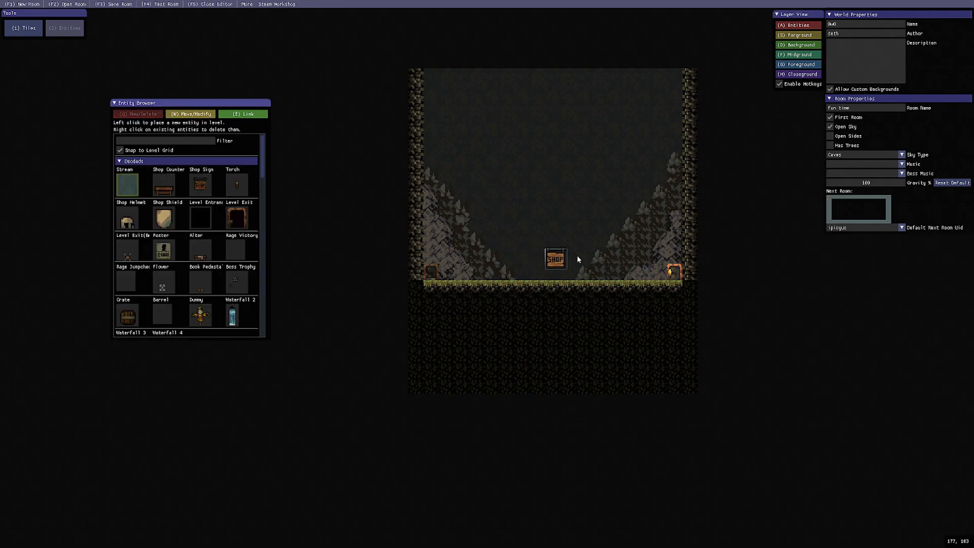
- Cycle the placed Shop Sign's doodad type back and forth to Level Entrance and close its properties
left_click(188, 114)
right_click(559, 260)
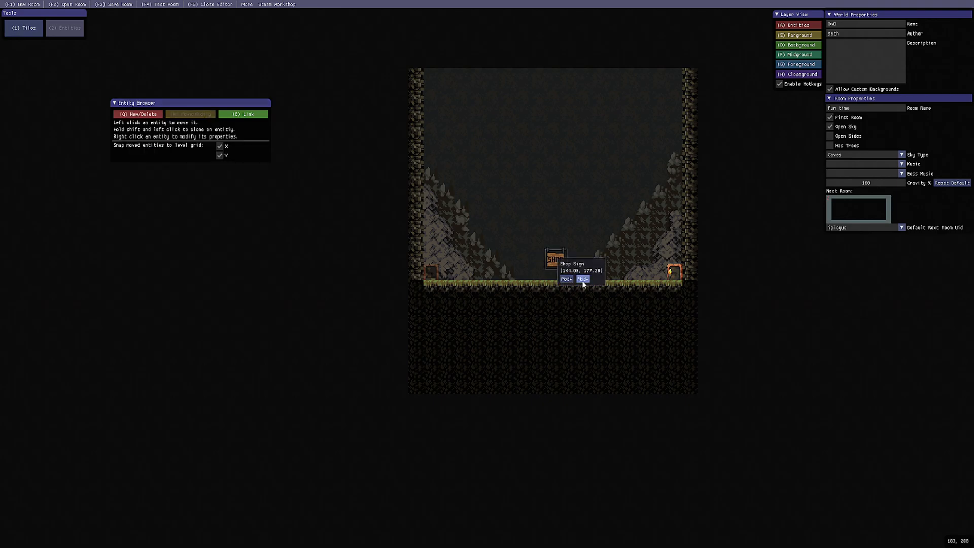
left_click(568, 279)
left_click(568, 279)
left_click(585, 280)
left_click(570, 279)
left_click(570, 279)
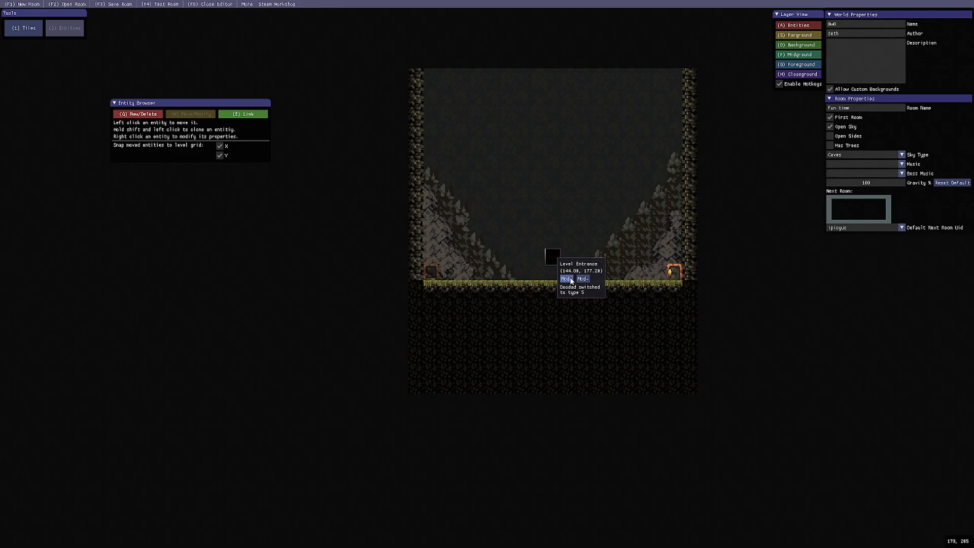
left_click(591, 329)
- Try the entity Link mode by drawing a link from the Stream above the floor
left_click(260, 116)
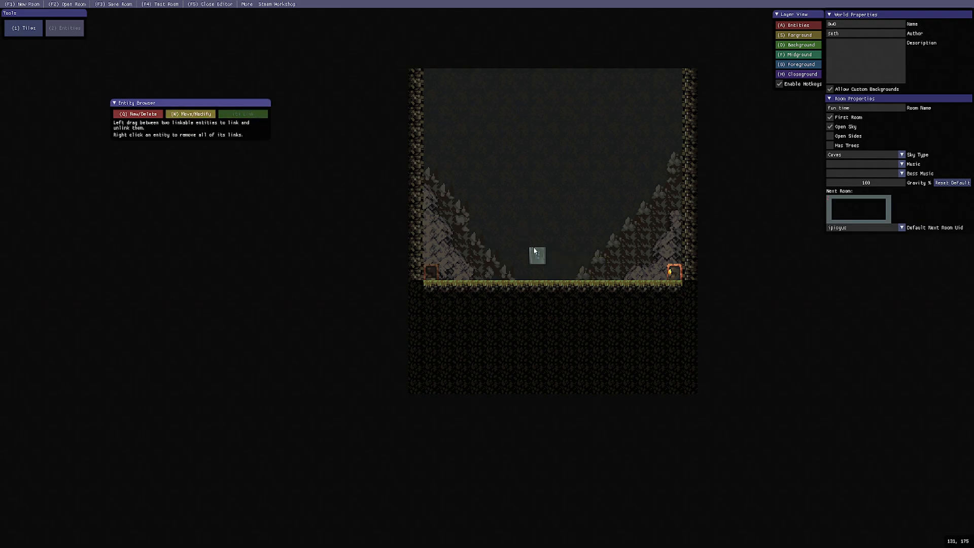
left_click_drag(538, 255, 556, 265)
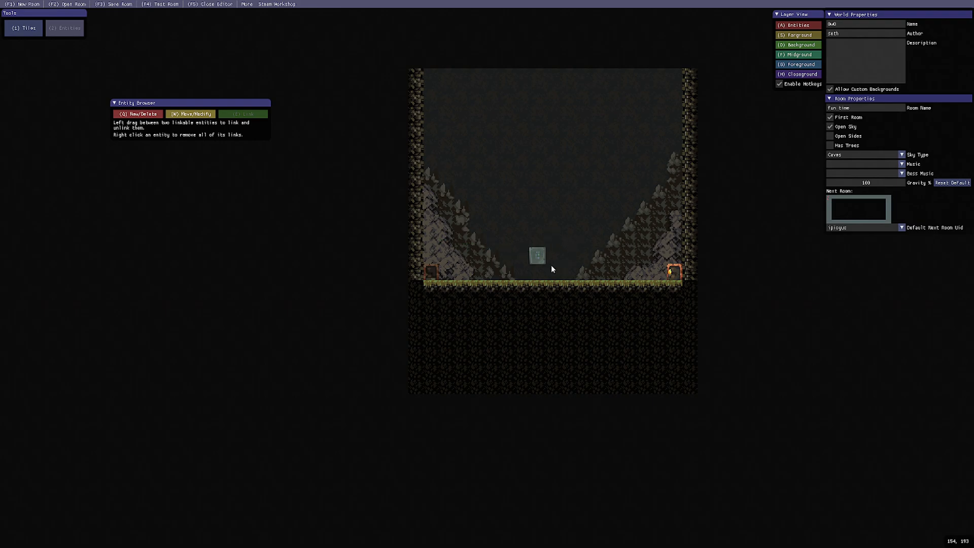
- Place a Stream and an Altar in turn above the middle of the floor as trials, deleting each one again
left_click(132, 114)
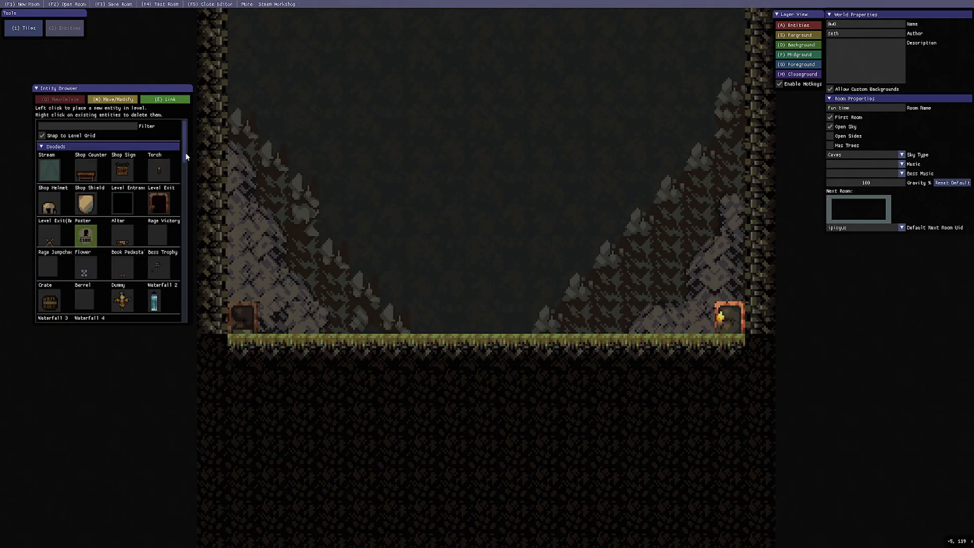
scroll(49, 160, "down", 1)
left_click(49, 161)
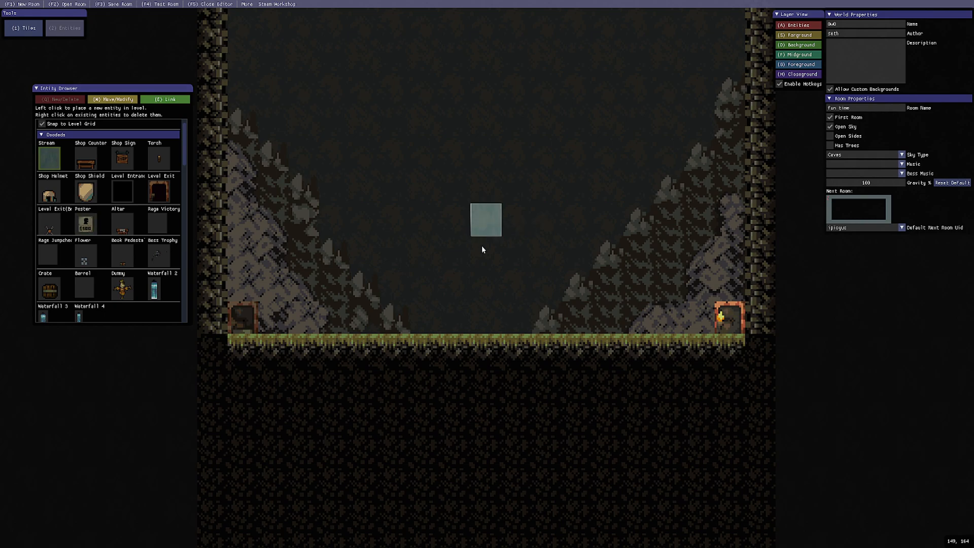
left_click(484, 273)
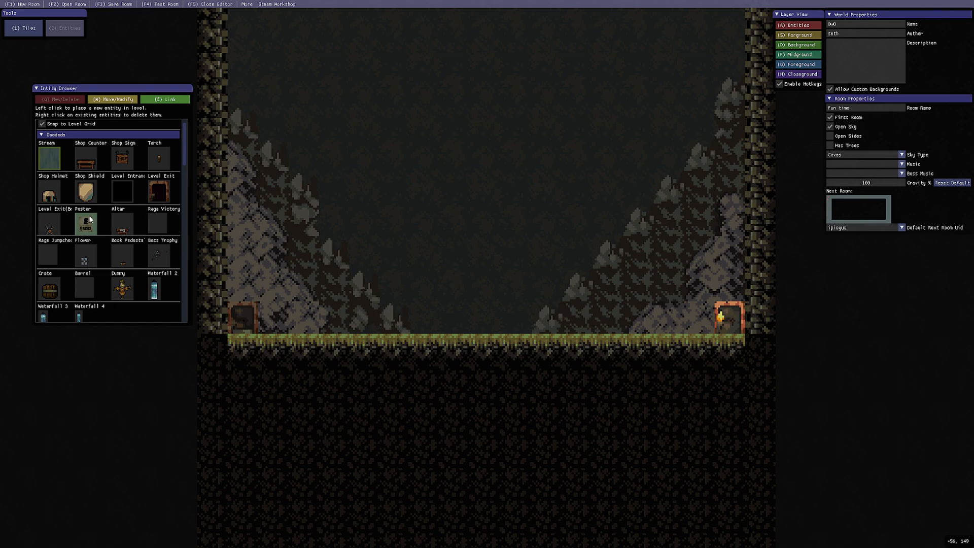
left_click(123, 223)
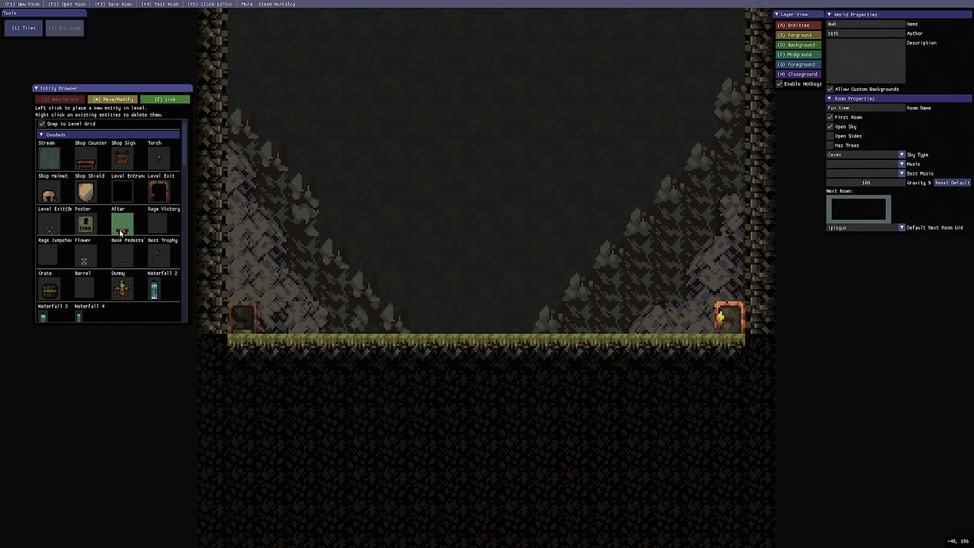
left_click(460, 323)
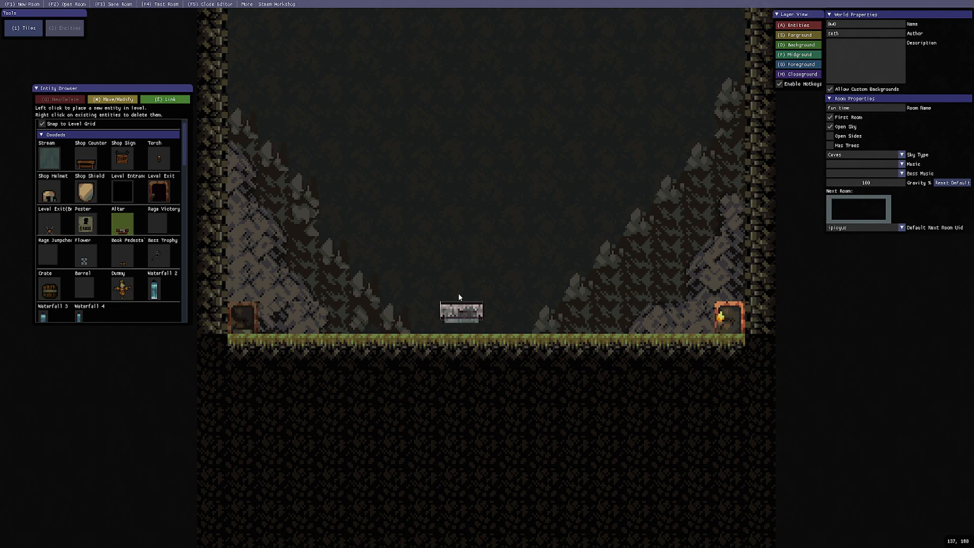
right_click(461, 306)
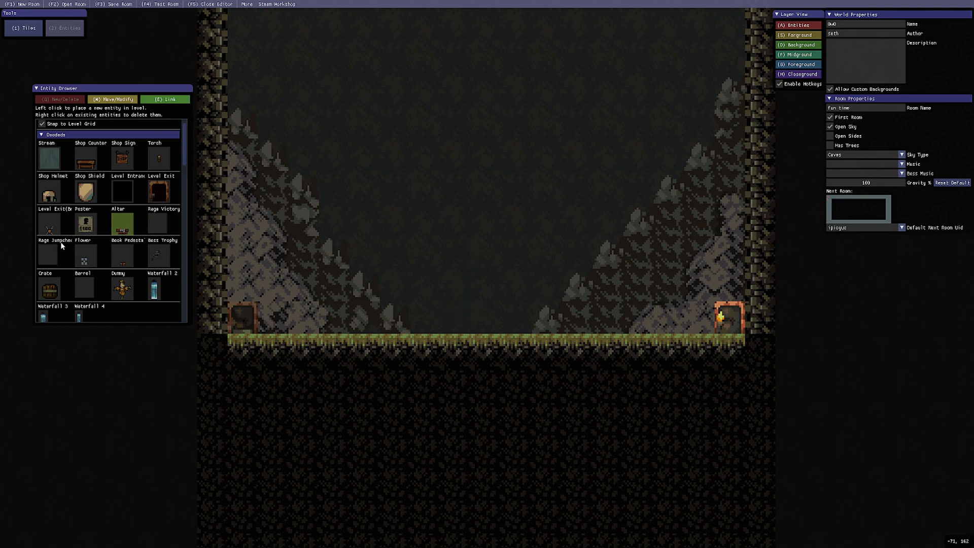
- Place a Flower doodad on the middle of the floor and a Book Pedestal closer to the entrance door
left_click(160, 219)
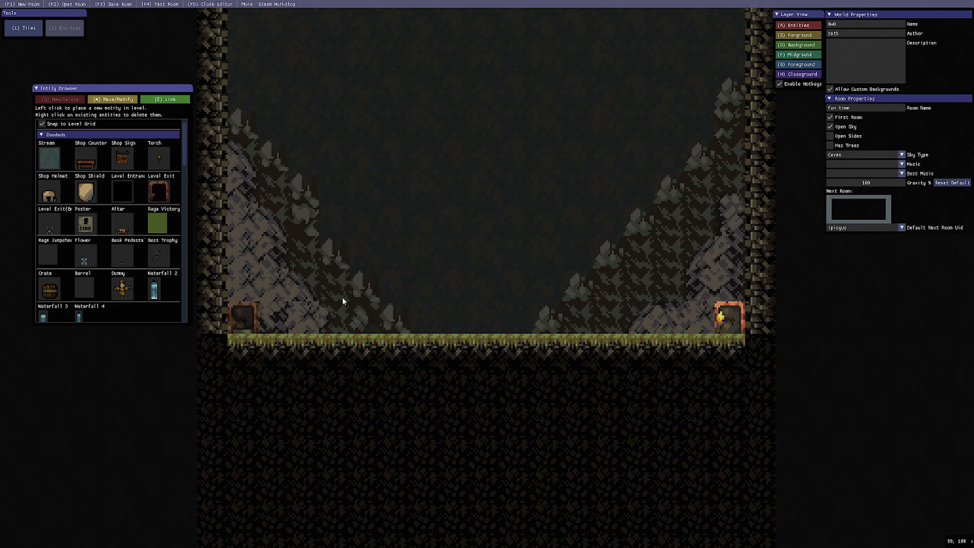
left_click(86, 254)
left_click(444, 329)
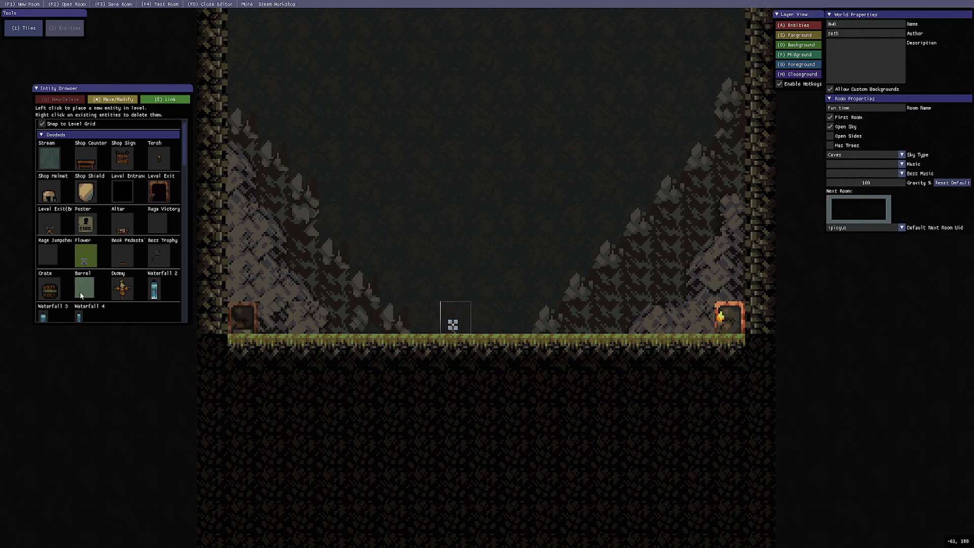
left_click(122, 256)
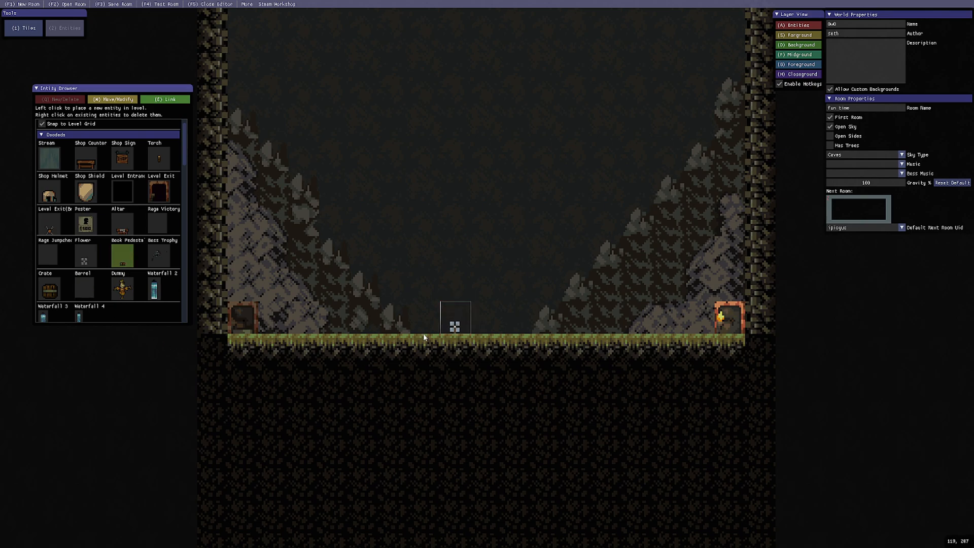
left_click(398, 329)
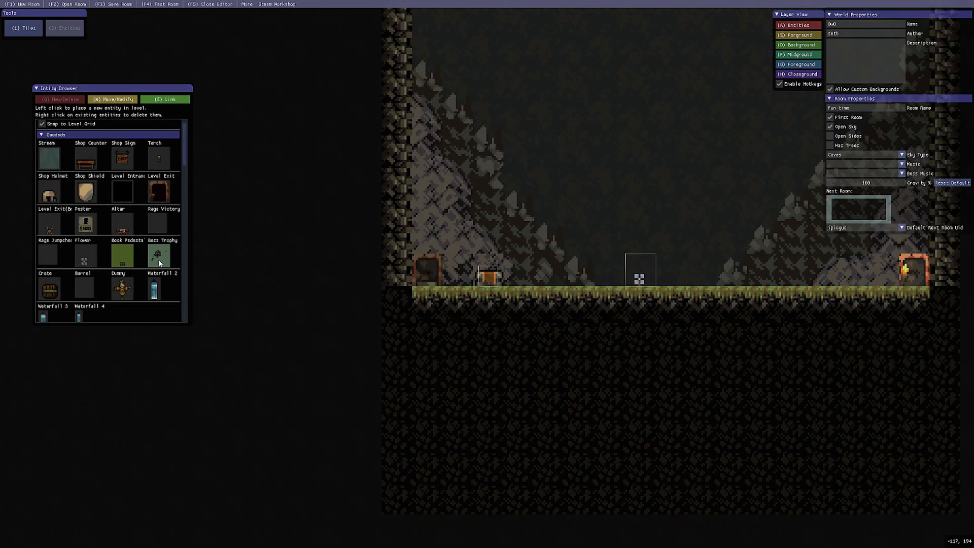
- Place a Boss Trophy twice at different heights in the room, open the second one's properties, and delete both
left_click(158, 255)
left_click(627, 182)
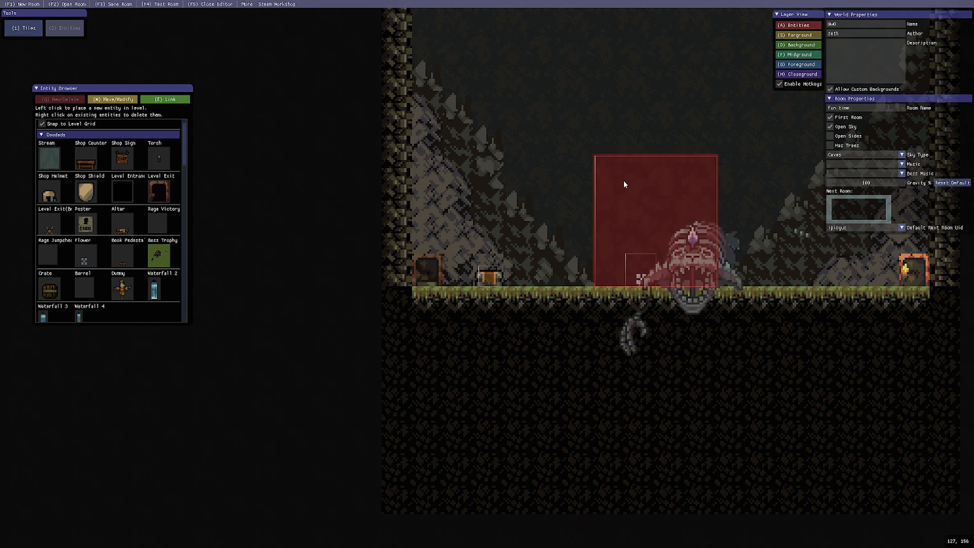
right_click(707, 261)
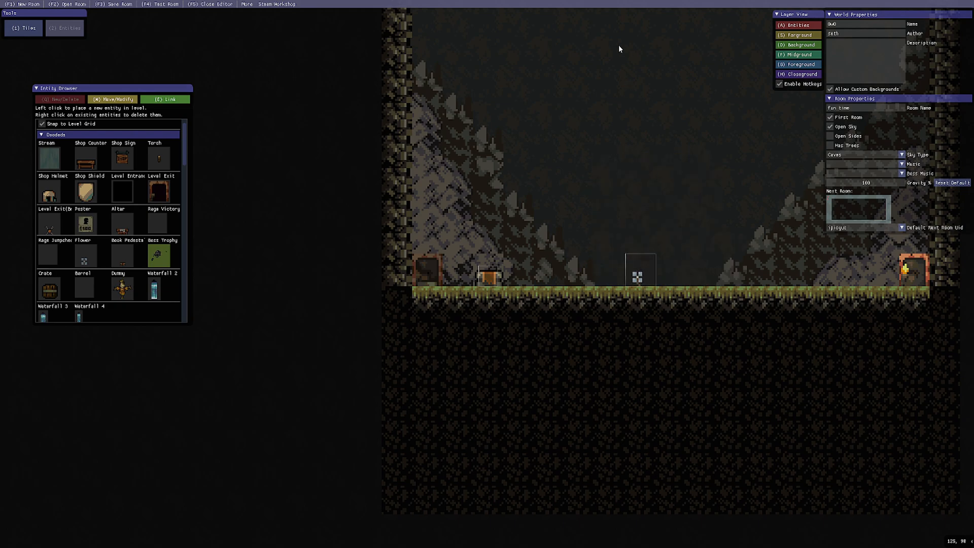
left_click(623, 173)
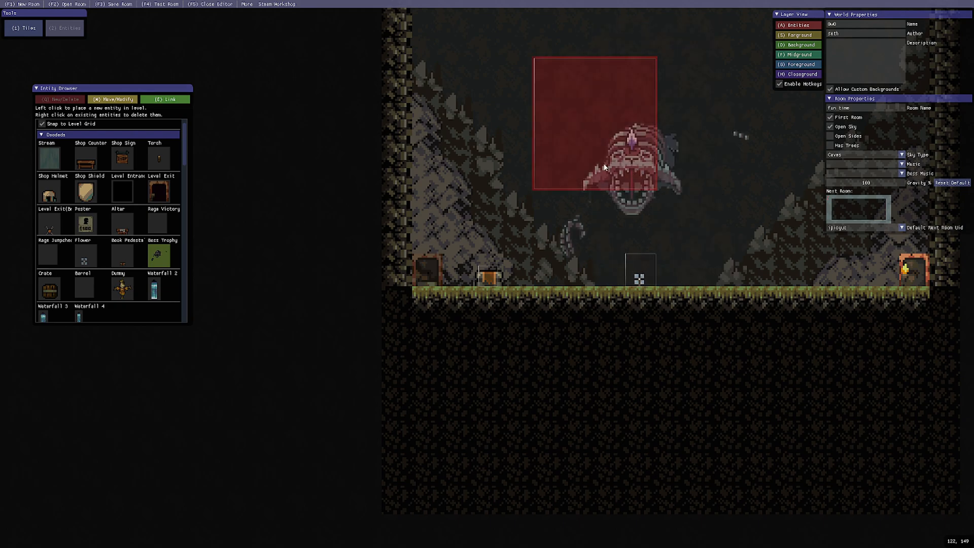
key("w")
right_click(577, 125)
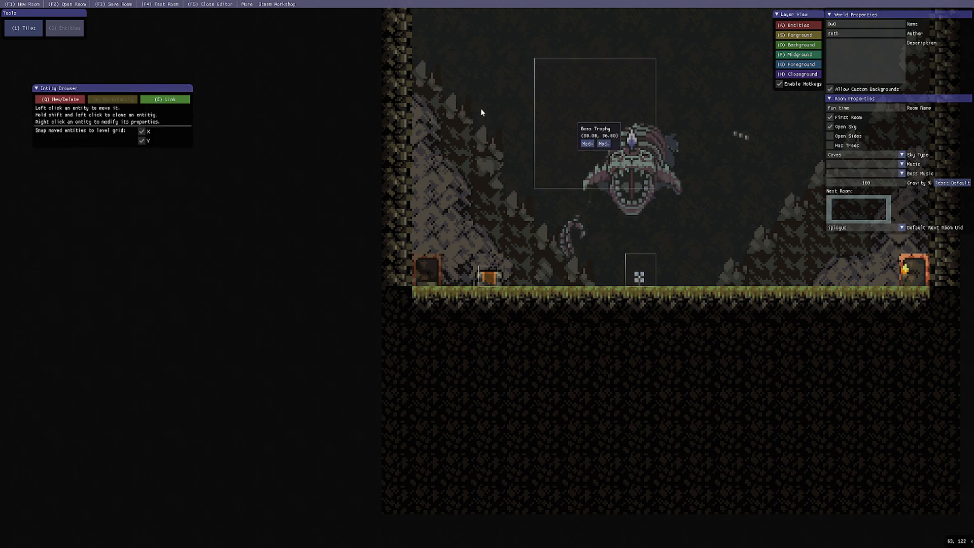
key("q")
right_click(541, 121)
- Place three Crates between the Book Pedestal and the Flower, two on the floor and one stacked on top
scroll(119, 282, "down", 1)
left_click(54, 266)
left_click(538, 272)
left_click(581, 270)
left_click(581, 236)
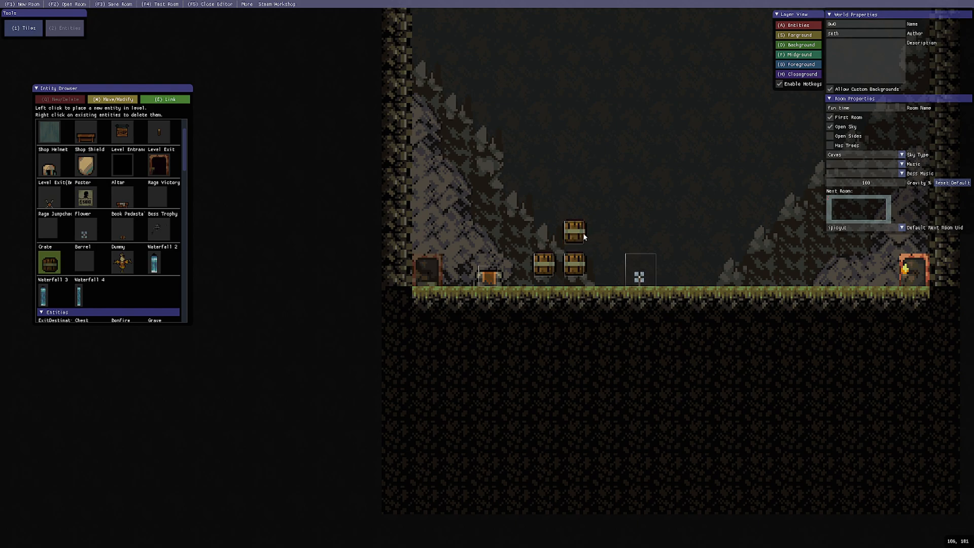
- Open the top Crate's properties and cycle its type up through 4 to the following variant
left_click(113, 100)
left_click(573, 231)
right_click(573, 229)
left_click(583, 251)
left_click(583, 251)
left_click(583, 251)
left_click(583, 251)
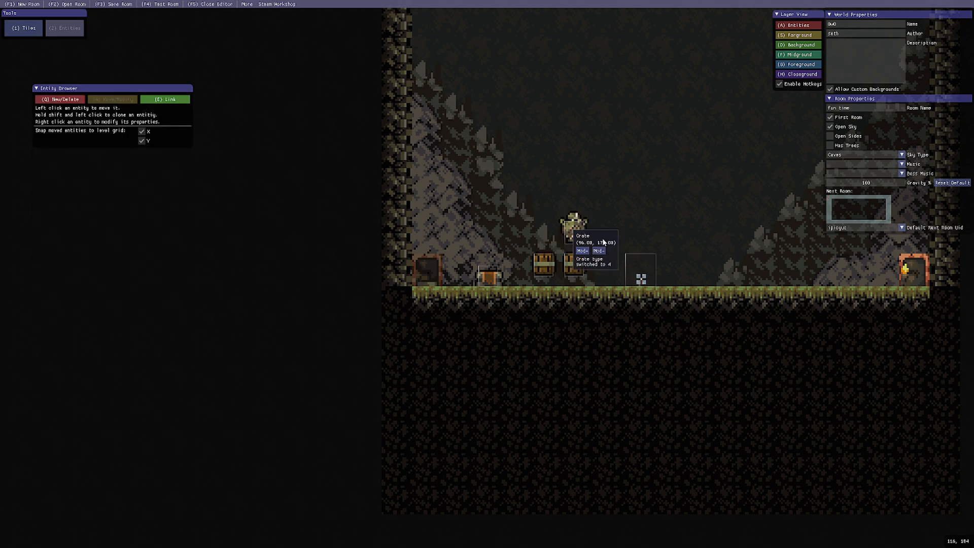
left_click_drag(603, 242, 659, 232)
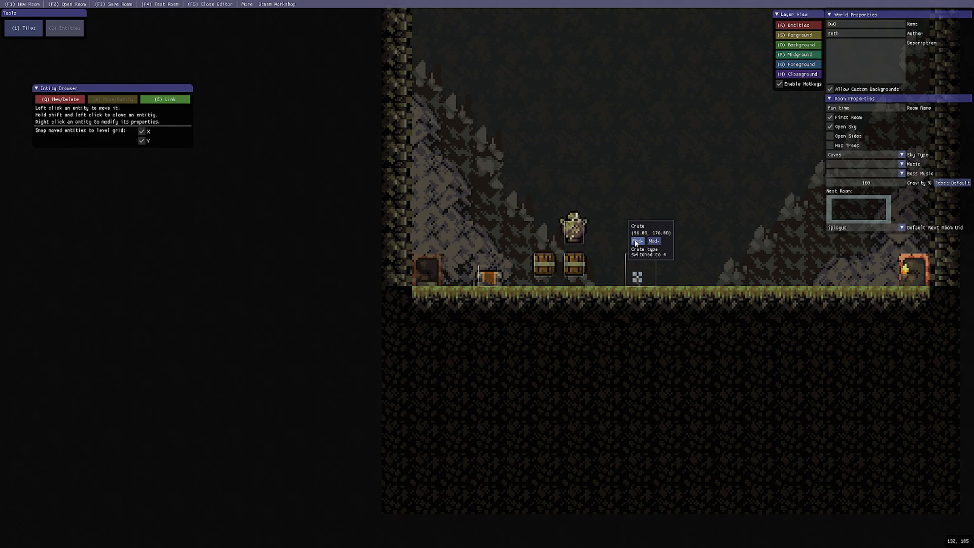
left_click(636, 242)
- Place a Dummy on the floor beside the Flower and delete it again
left_click(60, 100)
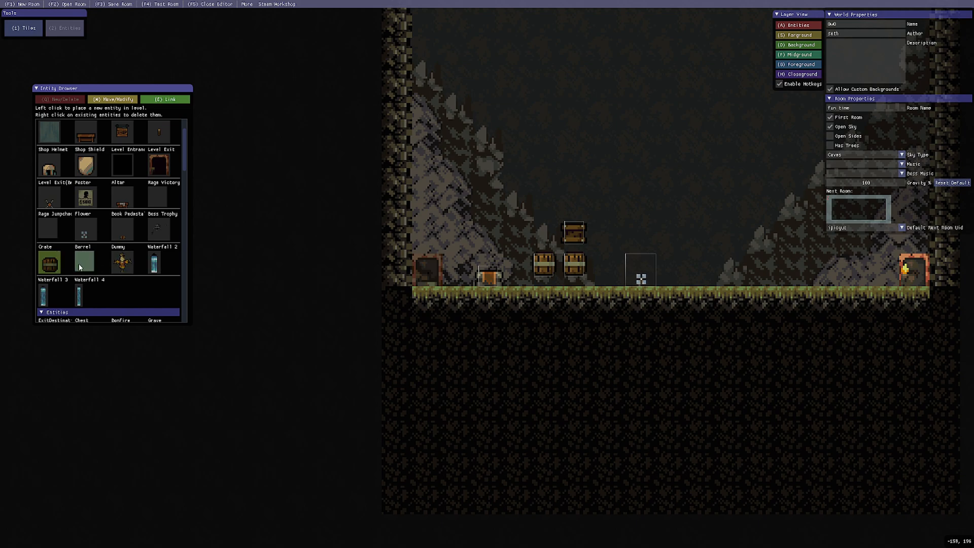
left_click(127, 261)
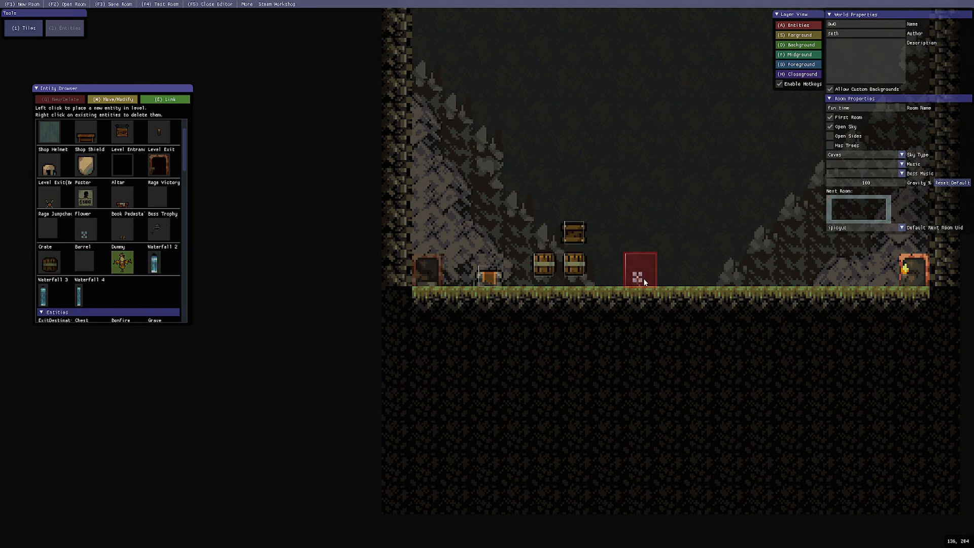
left_click(691, 262)
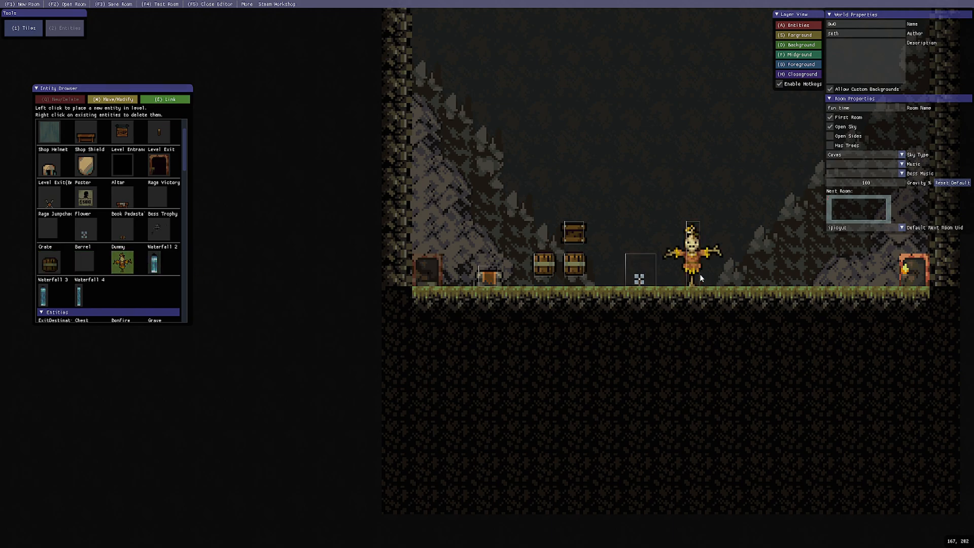
right_click(694, 250)
- Place Waterfall 2 and Waterfall 3 doodads next to each other high above the floor as trials
left_click(155, 262)
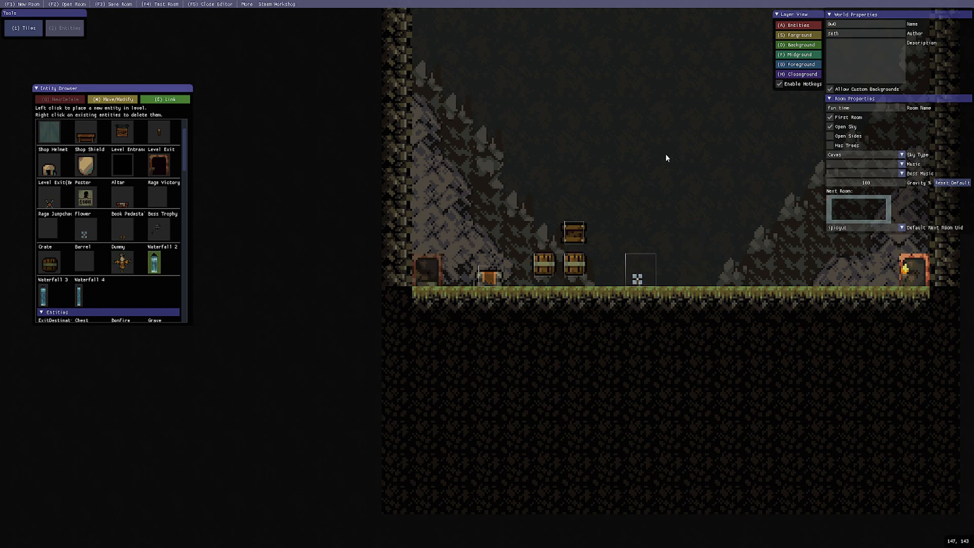
left_click(706, 144)
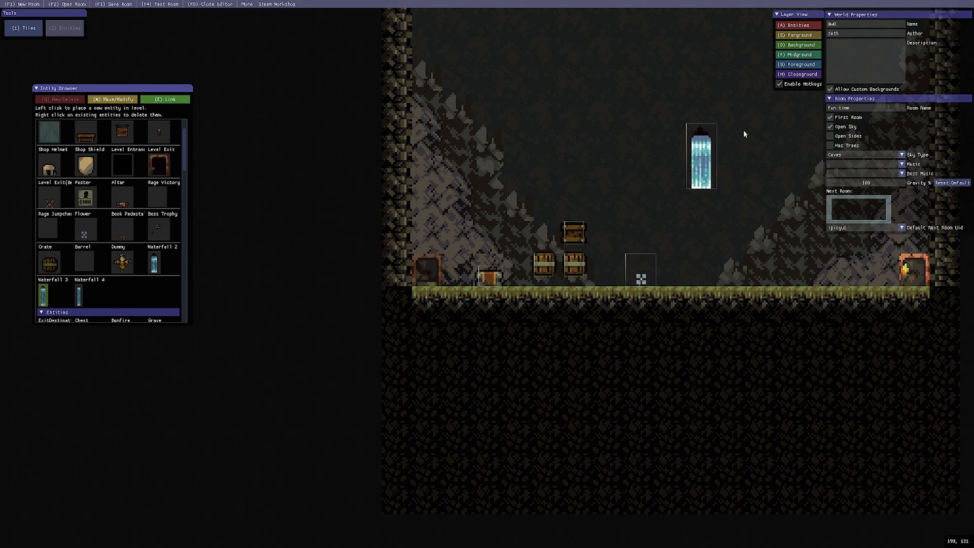
left_click(734, 147)
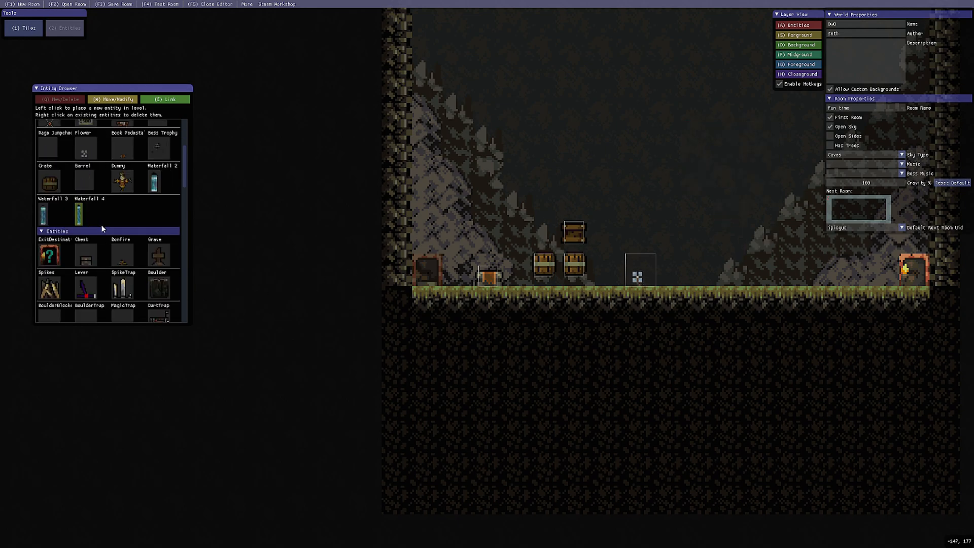
- Place an ExitDestination entity on the exit door at the far end of the floor
scroll(114, 230, "up", 5)
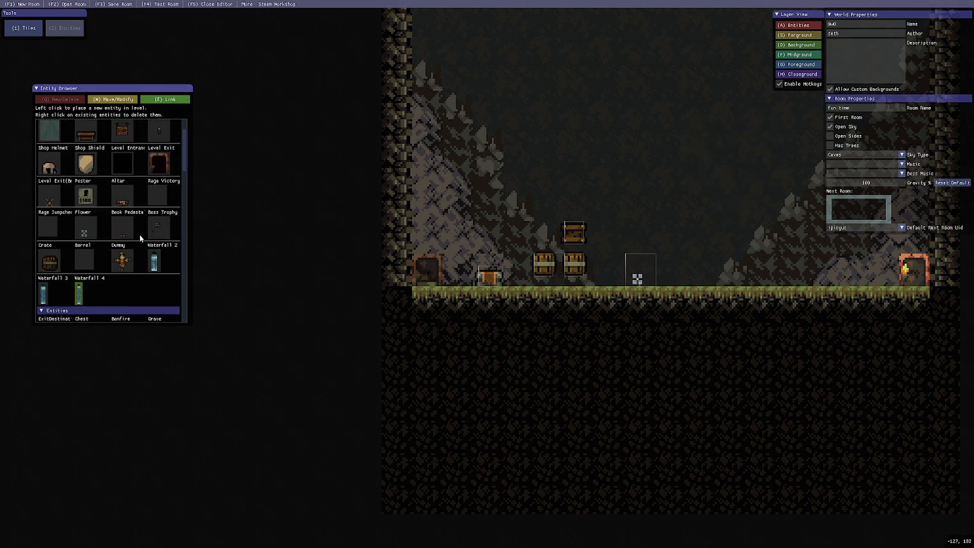
scroll(140, 236, "down", 3)
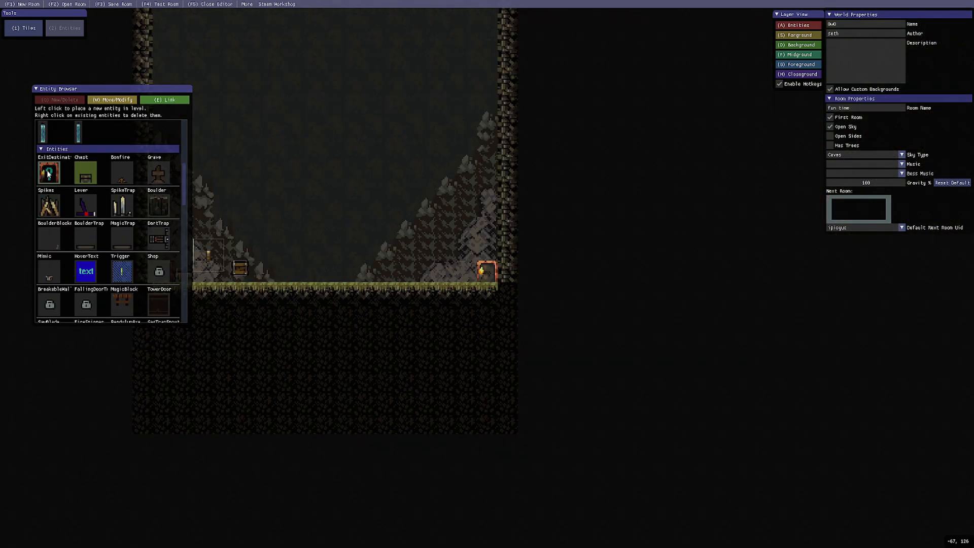
left_click(51, 177)
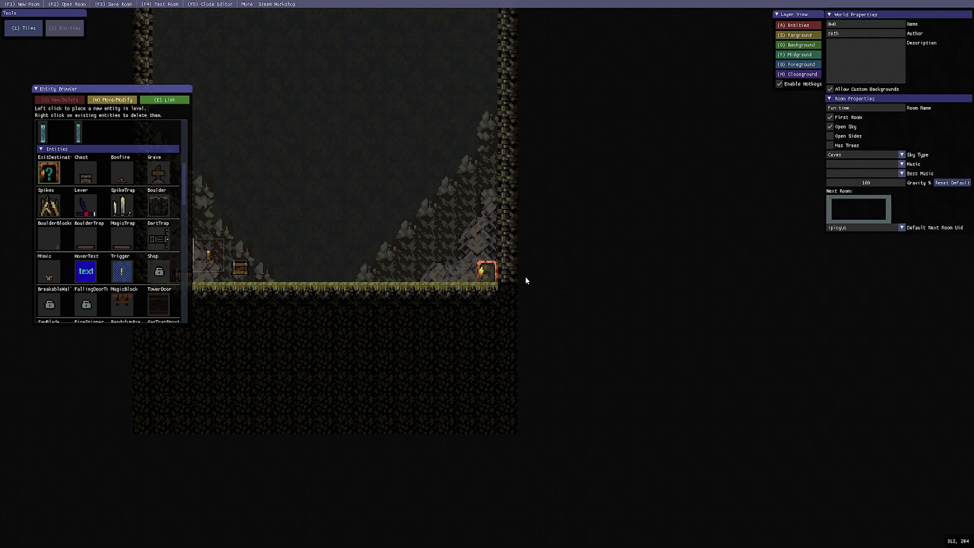
left_click(485, 271)
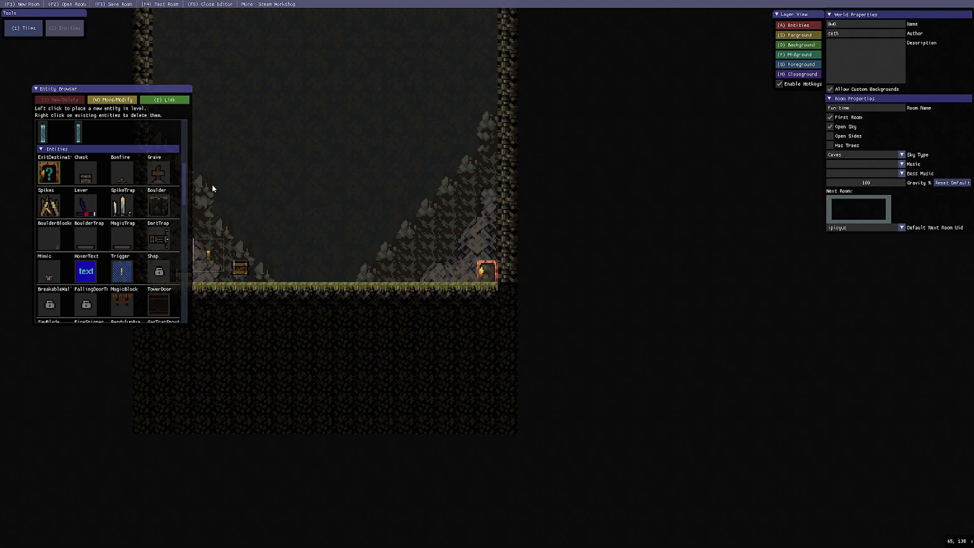
- Set the ExitDestination's room uid to ipicyuc (room 2) and mark the exit as Locked
left_click(102, 100)
right_click(488, 273)
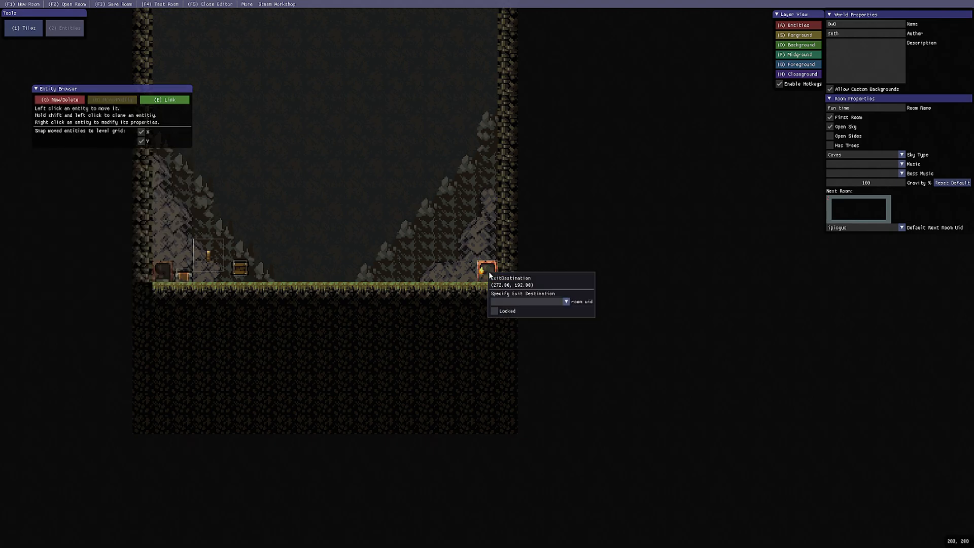
left_click(566, 301)
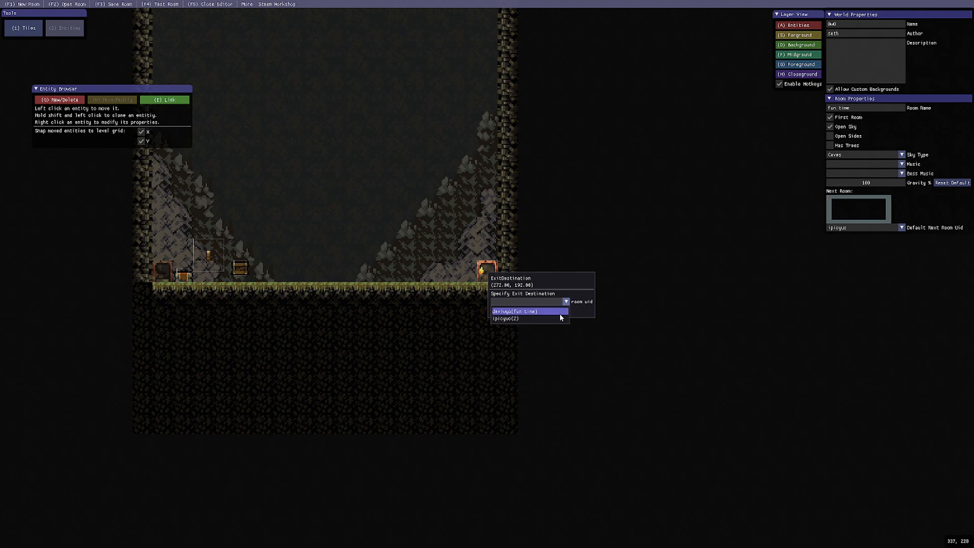
left_click(517, 318)
left_click(494, 352)
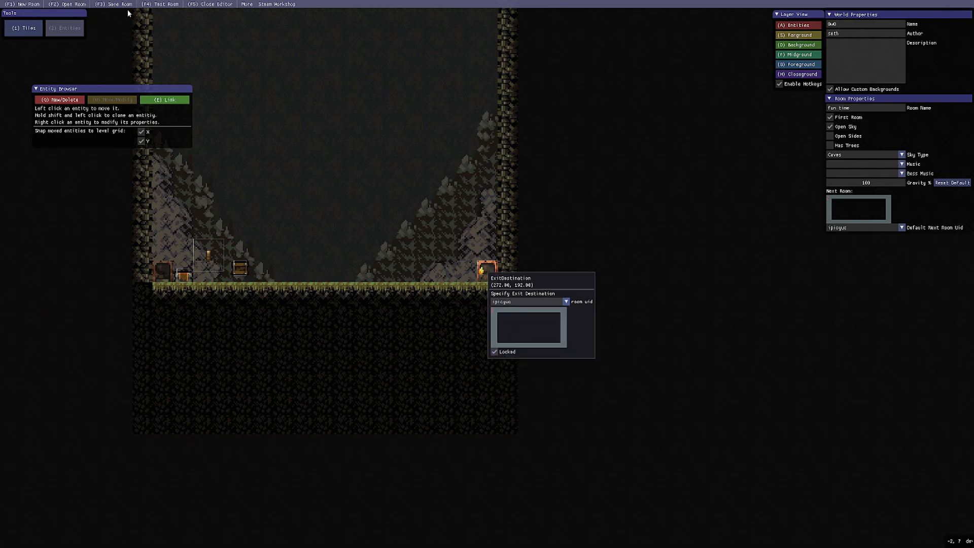
- Test the room, walk the character toward the locked exit, and swap back to the editor view
left_click(154, 4)
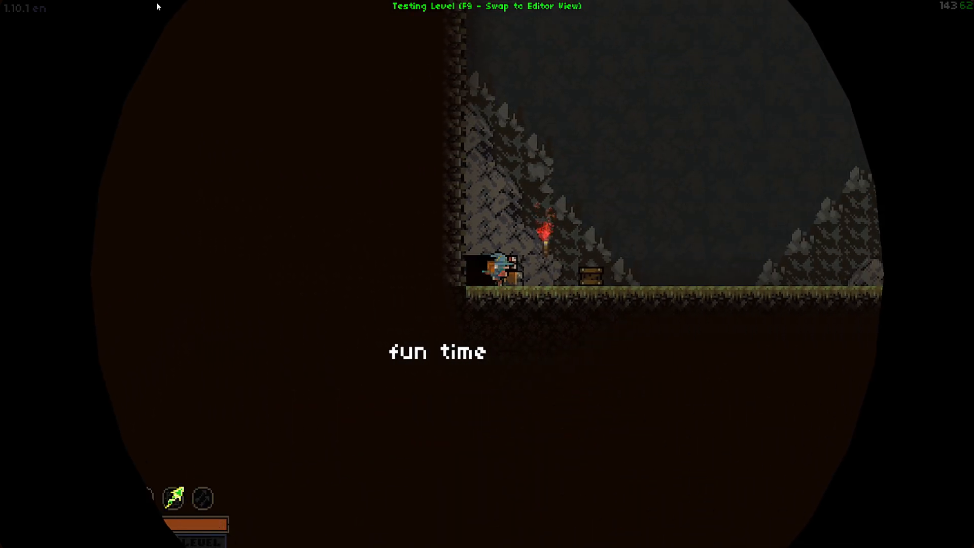
key("d")
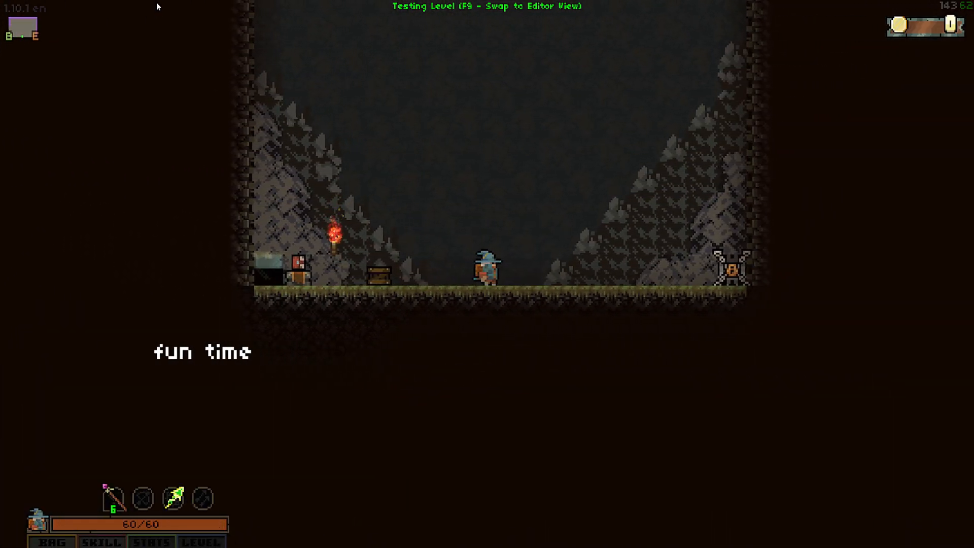
key("F9")
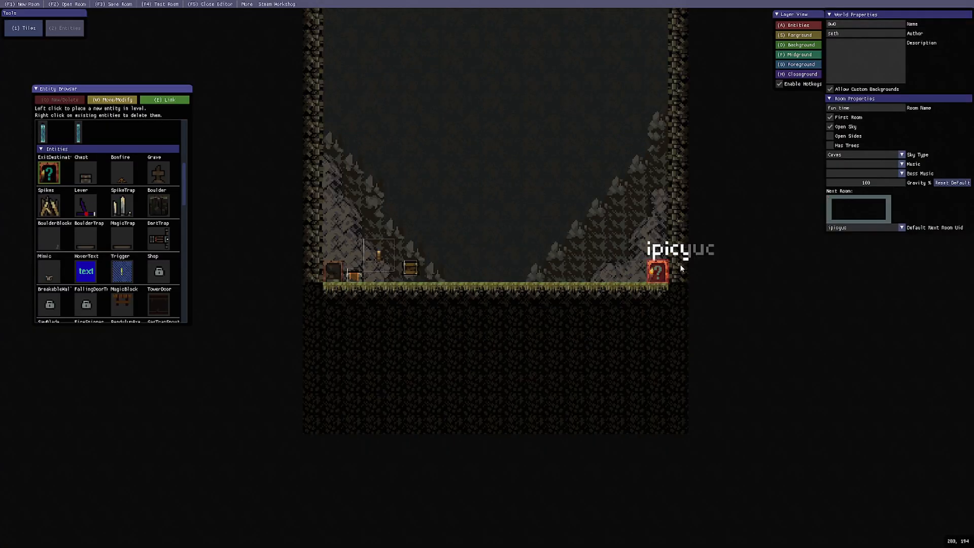
- Place a Chest on the middle of the floor and switch it to a BOSS Chest
left_click(82, 177)
left_click(493, 270)
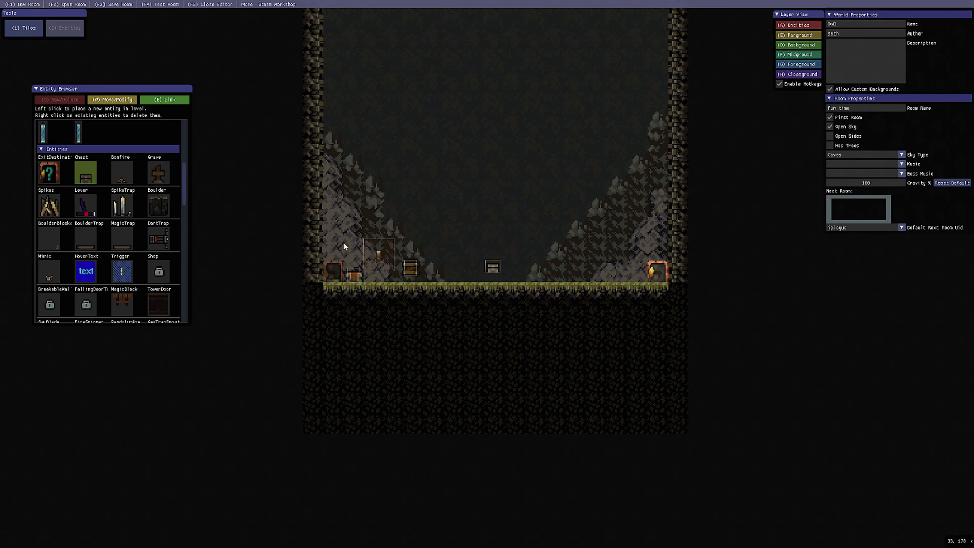
key("w")
right_click(493, 268)
left_click(504, 288)
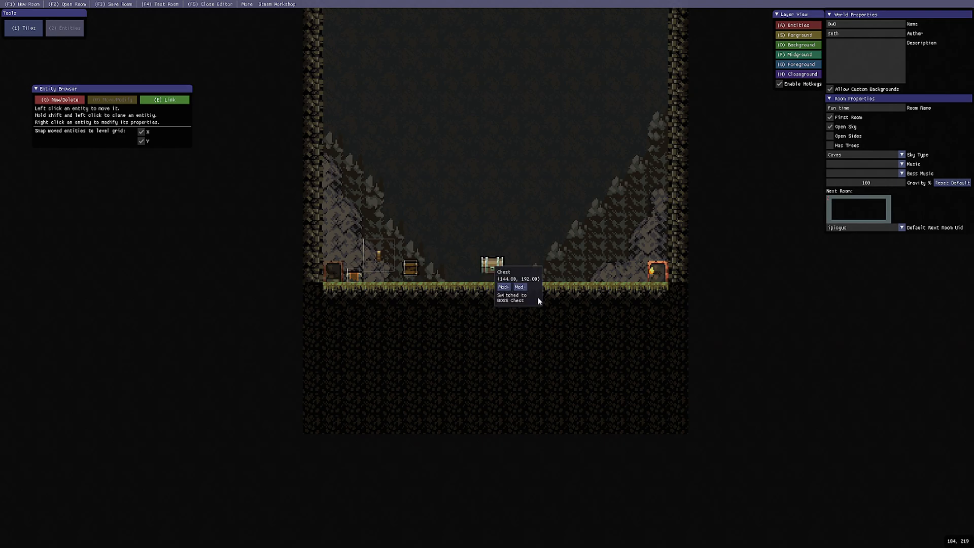
- Switch the BOSS Chest to its next type and place a Bonfire on the floor to the left of the Chest
left_click(505, 287)
key("q")
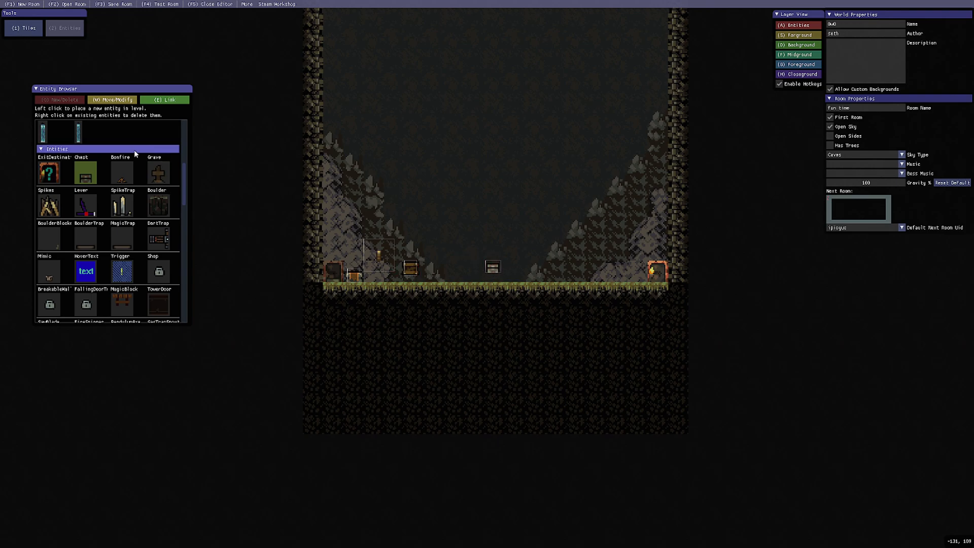
left_click(121, 179)
left_click(451, 265)
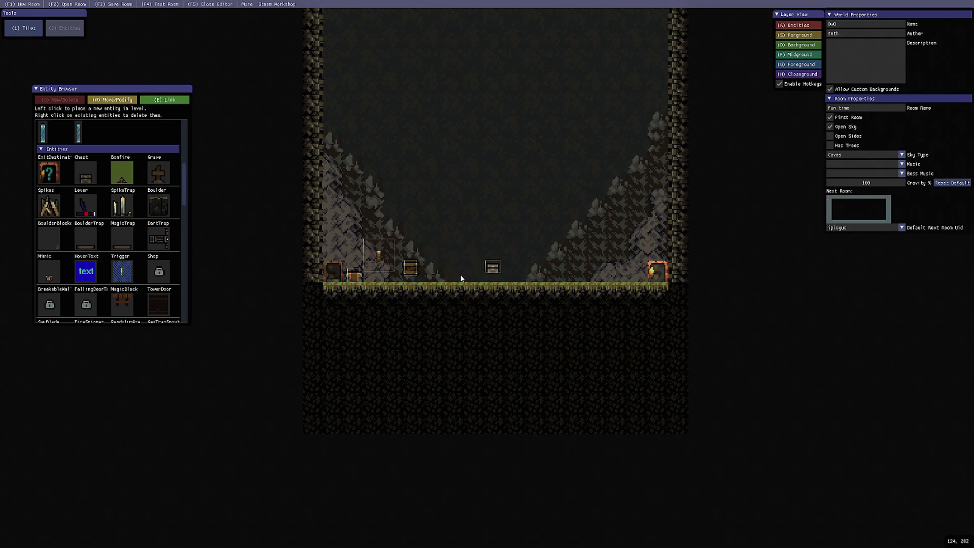
left_click_drag(464, 256, 441, 257)
key("w")
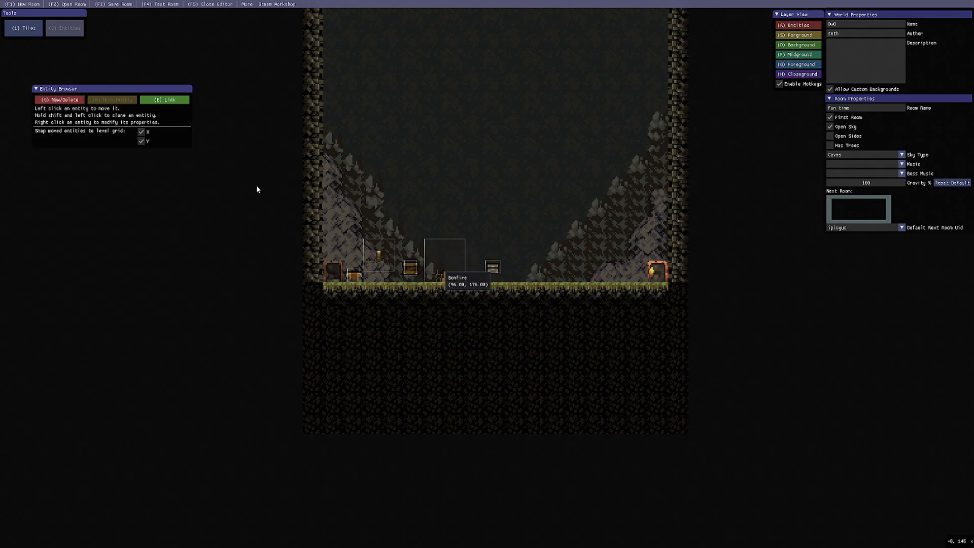
- Try out a Grave and Spikes on the floor to the right of the Chest, deleting the Spikes again
left_click(59, 100)
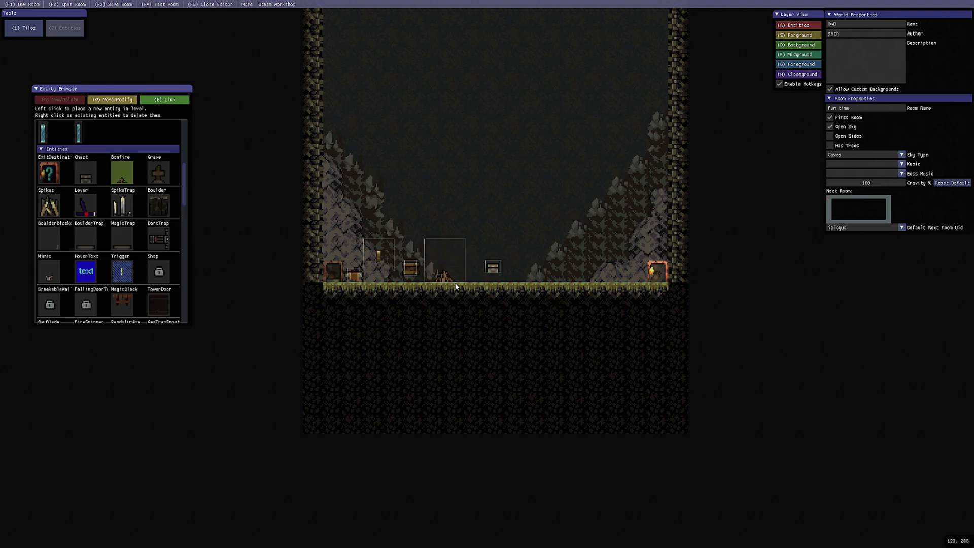
left_click(152, 170)
left_click(531, 273)
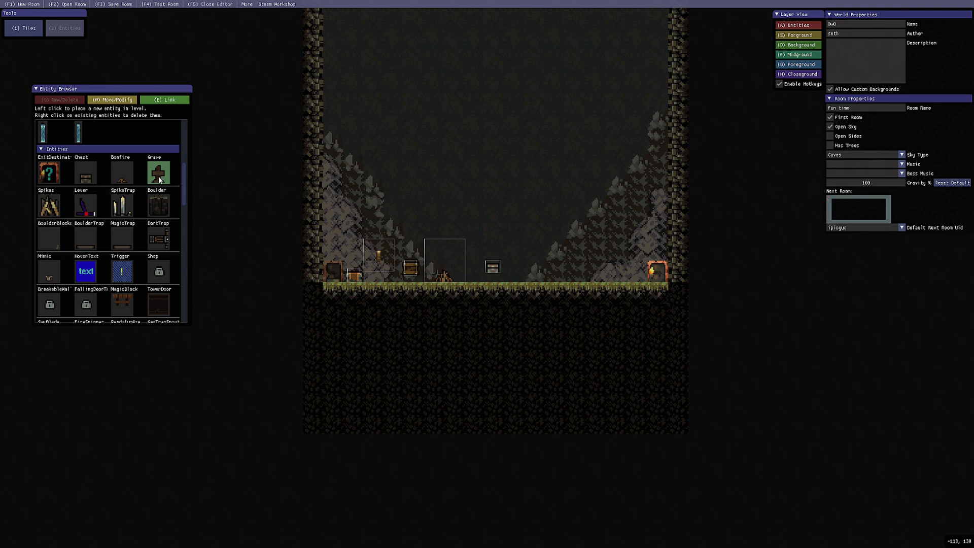
left_click(49, 206)
left_click(521, 274)
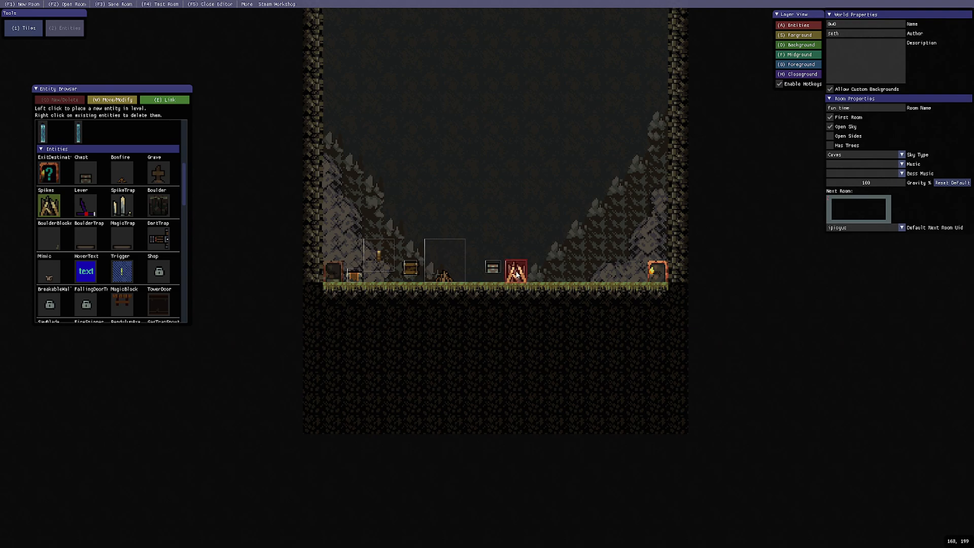
right_click(516, 274)
- Place a Lever on the floor between the Chest and the locked exit, and check it in modify mode
left_click(85, 205)
left_click(537, 268)
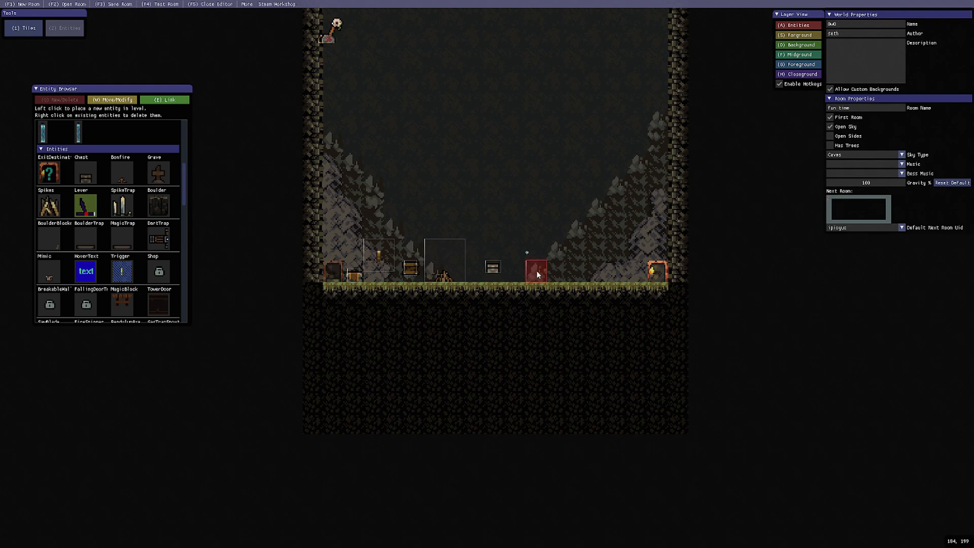
left_click(118, 101)
left_click(538, 273)
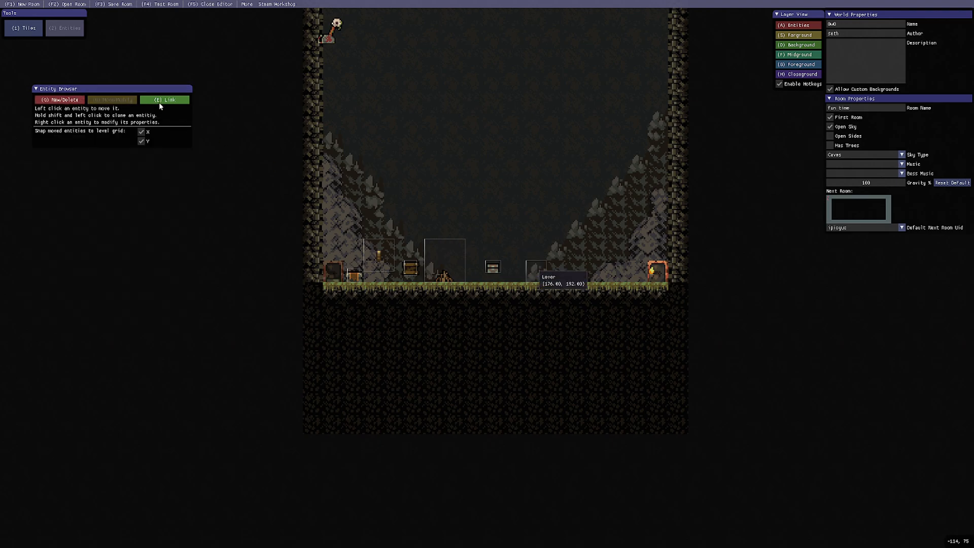
- Try out a SpikeTrap and a Boulder between the Chest and the Lever, deleting the SpikeTrap before placing the Boulder
key("q")
left_click(515, 275)
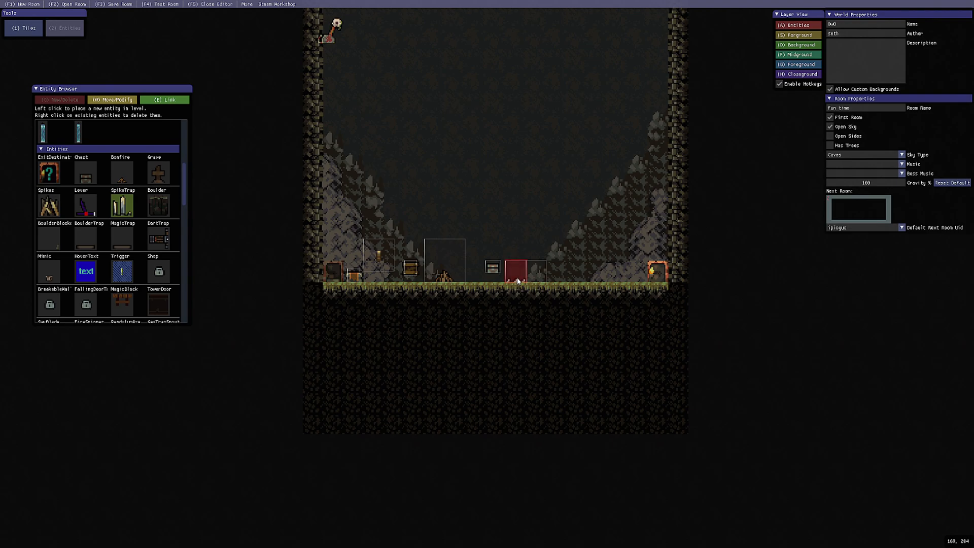
right_click(516, 273)
left_click(153, 208)
left_click(515, 275)
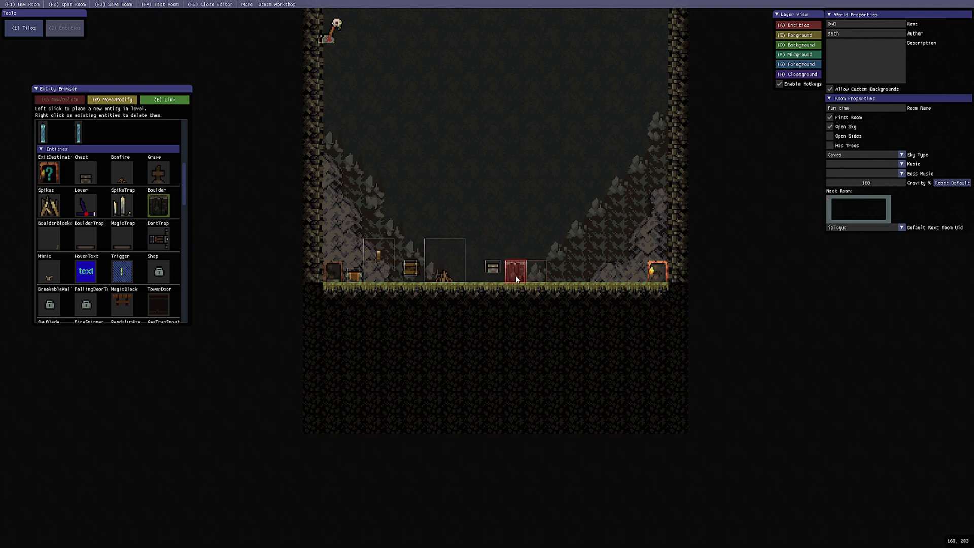
- Place a BoulderBlocker between the Chest and the Lever, set it facing right, and delete it
left_click(47, 240)
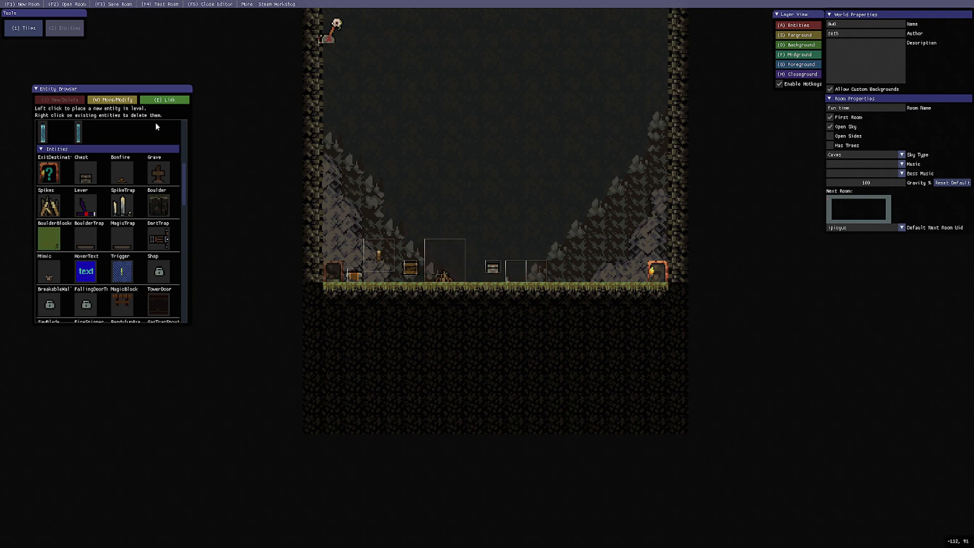
left_click(117, 100)
right_click(513, 283)
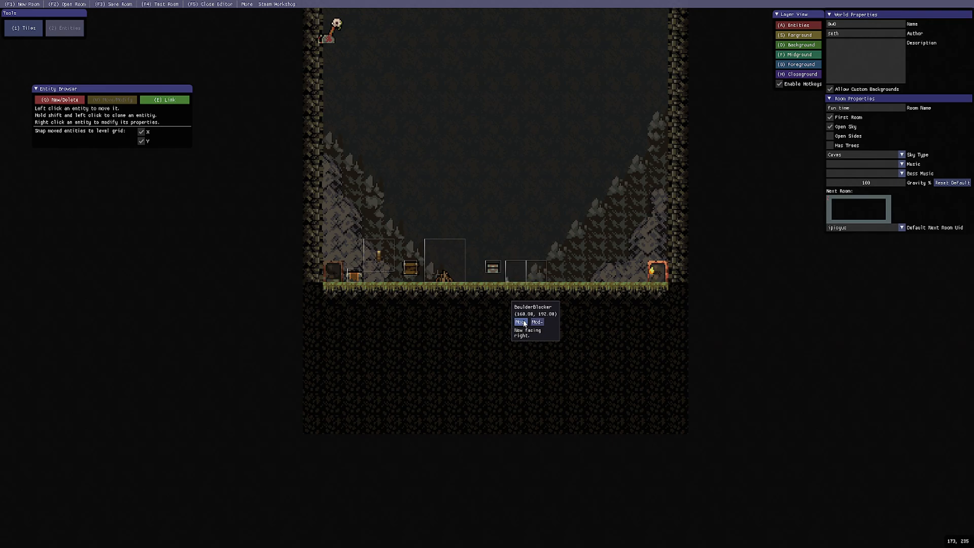
left_click(67, 103)
left_click(68, 103)
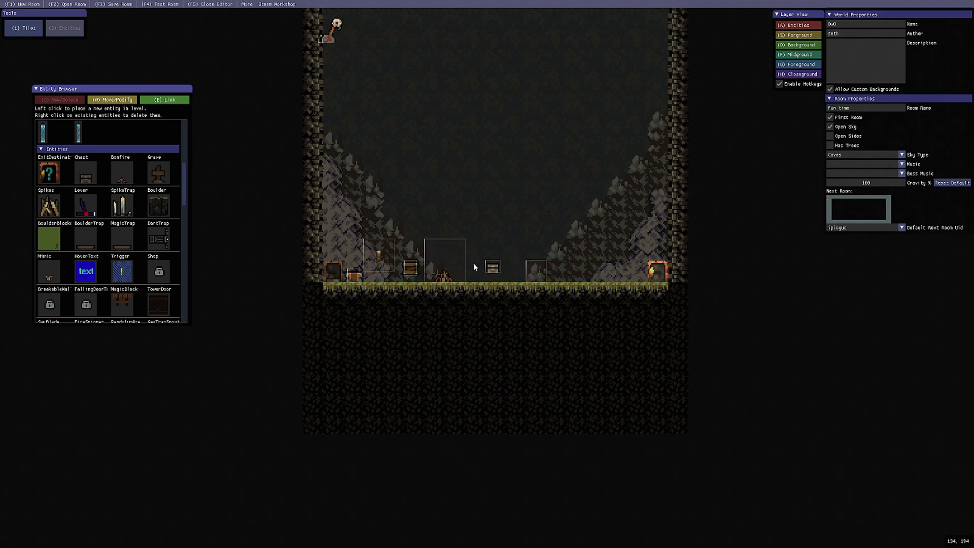
- Place a BoulderTrap between the Chest and the Lever and test the room by walking the character onto it
left_click(83, 241)
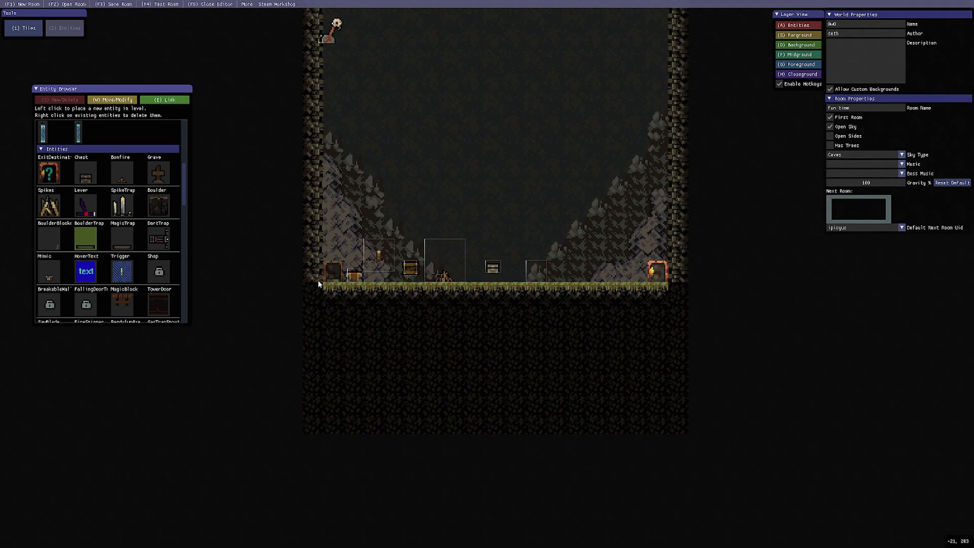
left_click(516, 281)
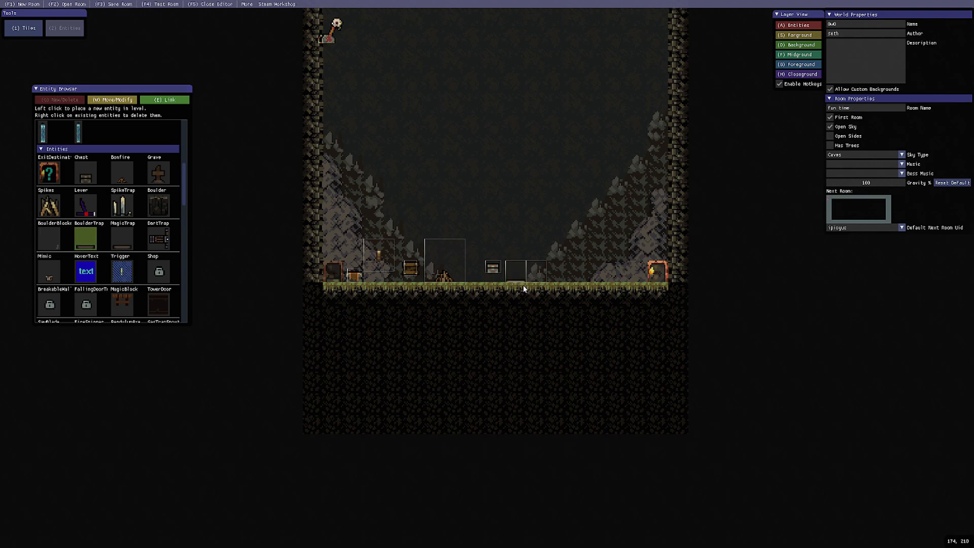
middle_click_drag(561, 58, 537, 151)
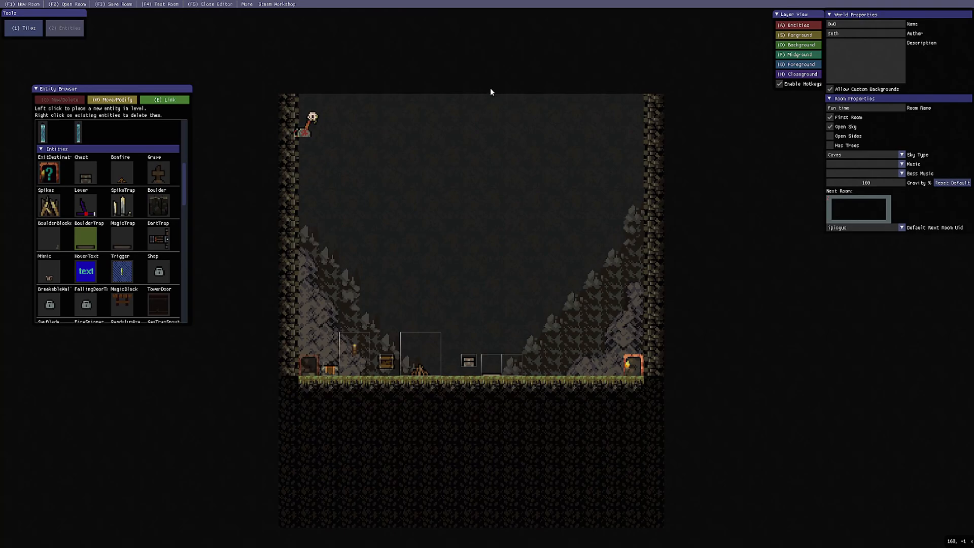
left_click(157, 6)
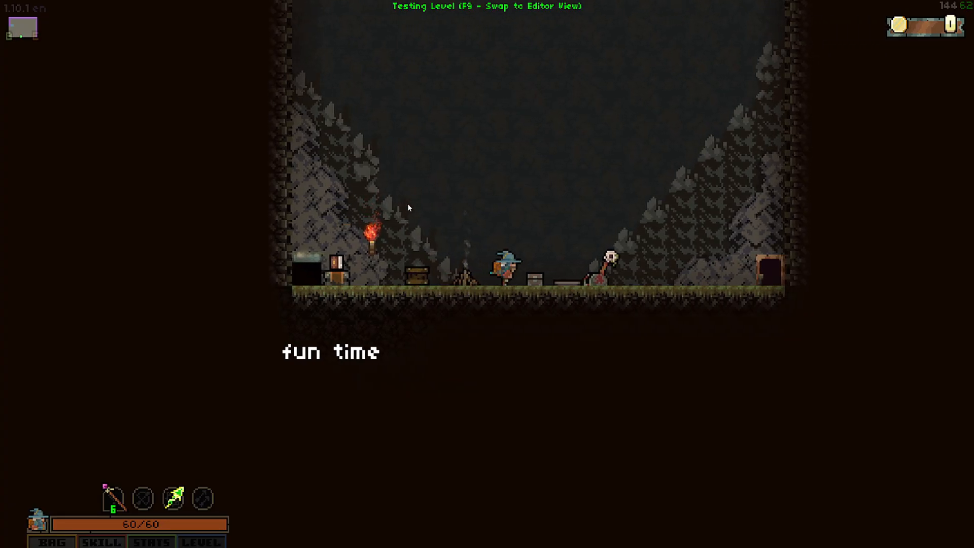
key("d")
key("a")
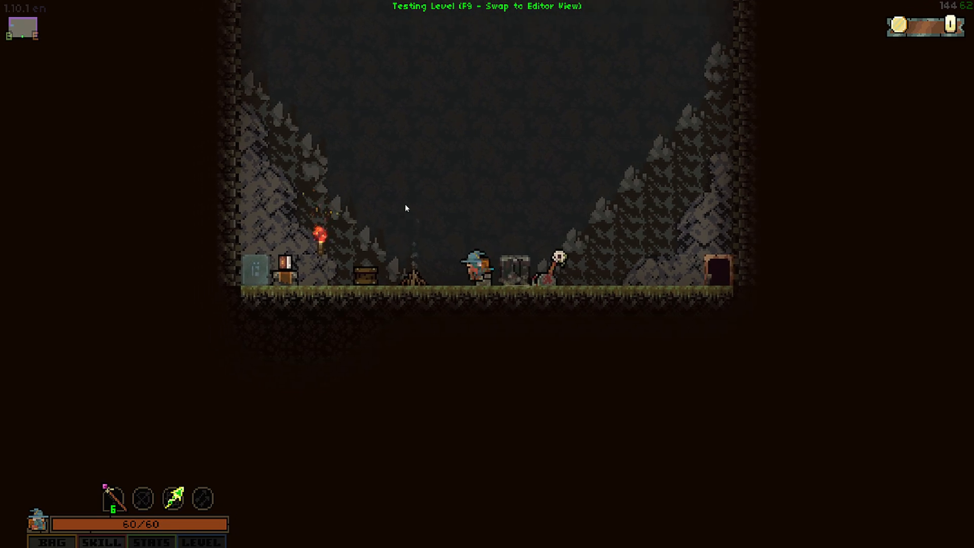
key("F9")
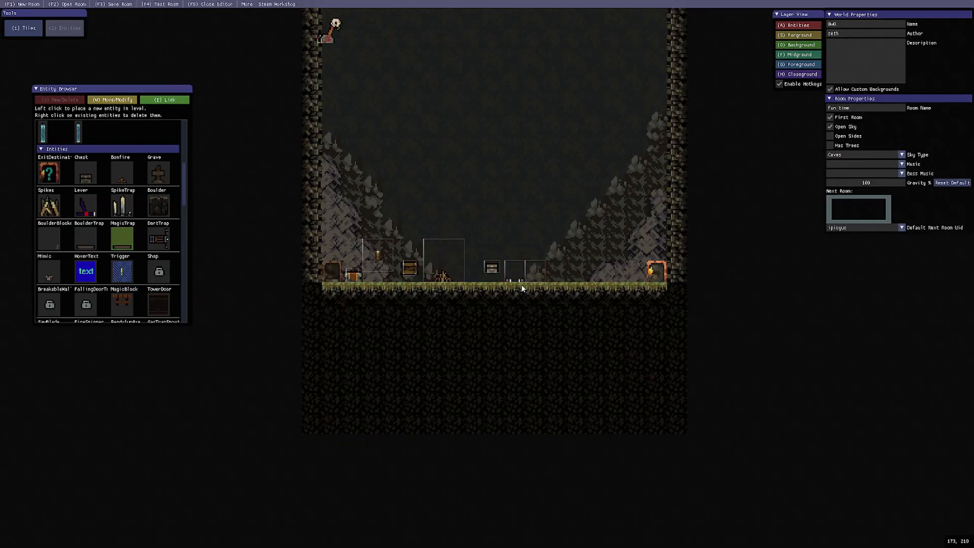
- Cycle the Magic Trap between the Chest and the Lever through its modifier options
key("w")
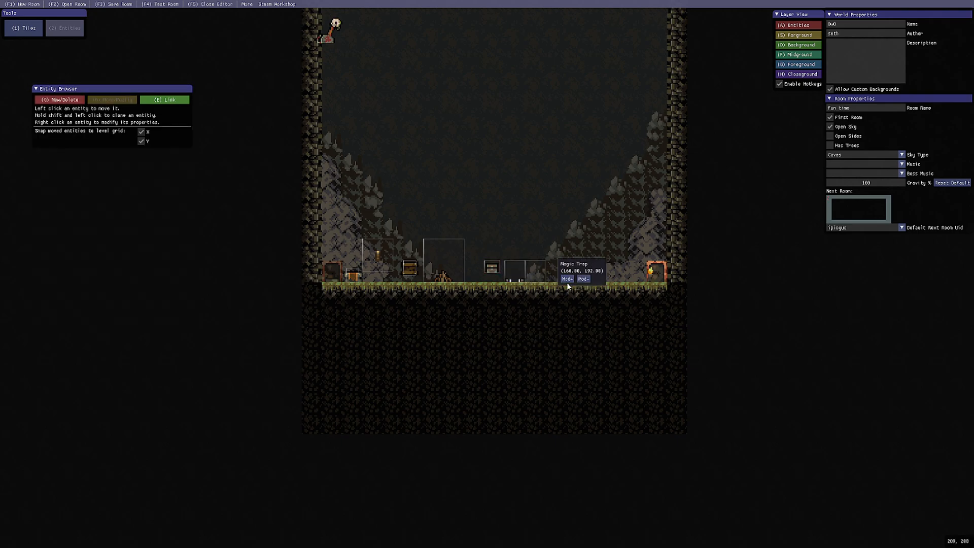
left_click(567, 279)
left_click(568, 279)
left_click(567, 279)
left_click(567, 279)
left_click(568, 279)
left_click(568, 279)
- Test the room by walking the character over the Magic Trap, and swap back to the editor view
left_click(159, 5)
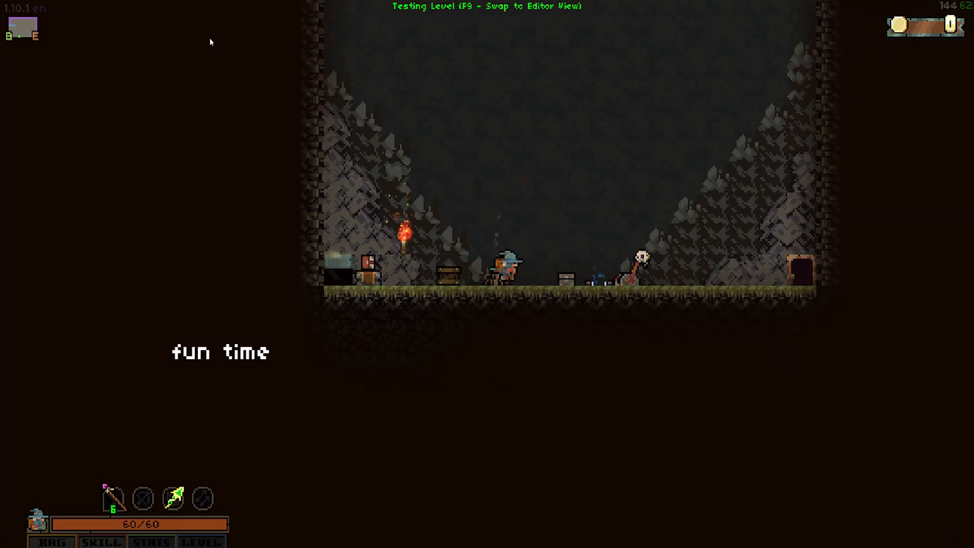
key("d")
key("a")
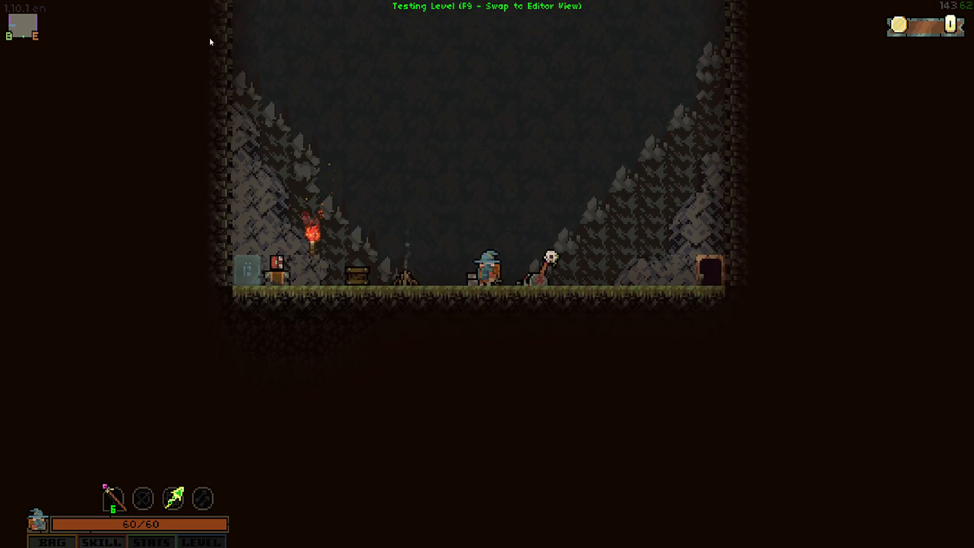
key("F9")
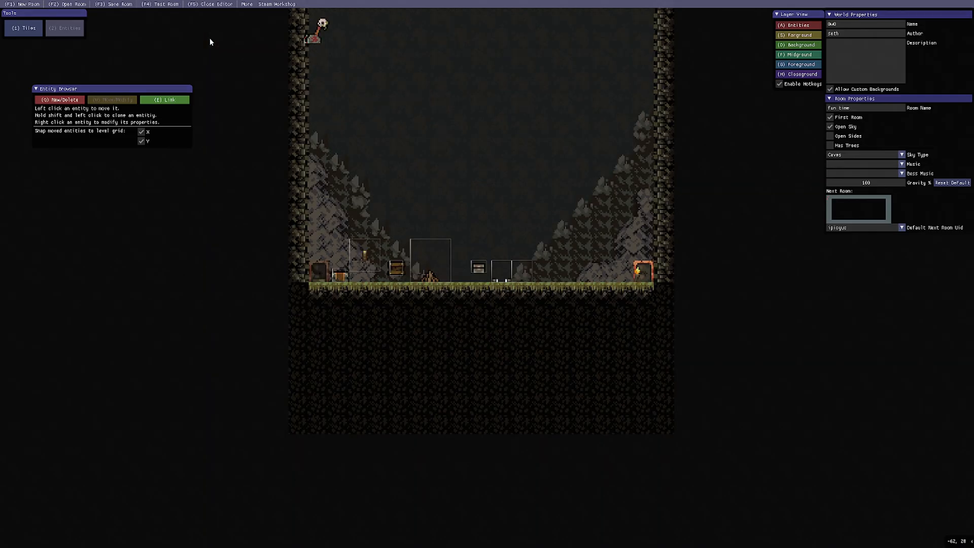
- Delete the Magic Trap and place a DartTrap in mid-air above the Bonfire
right_click(502, 274)
left_click(66, 101)
left_click(51, 99)
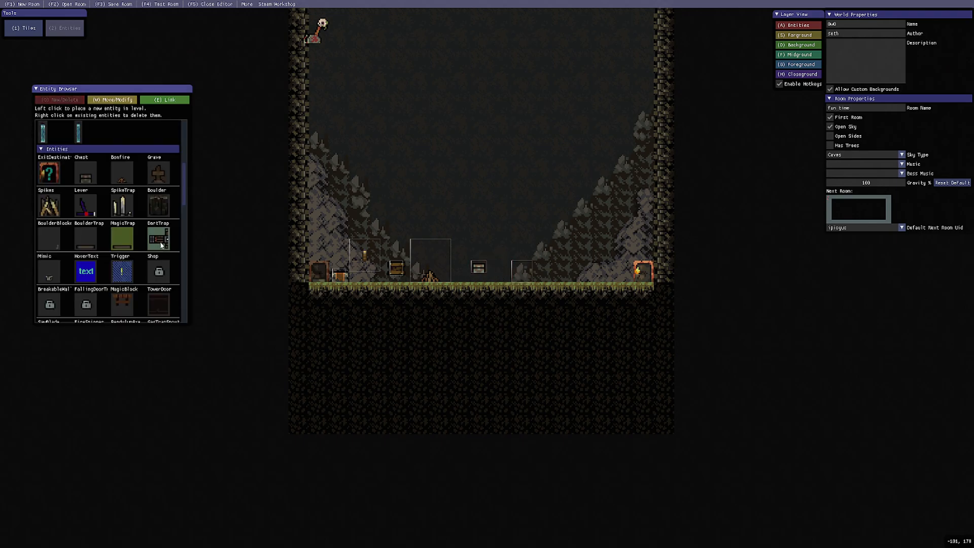
left_click(162, 245)
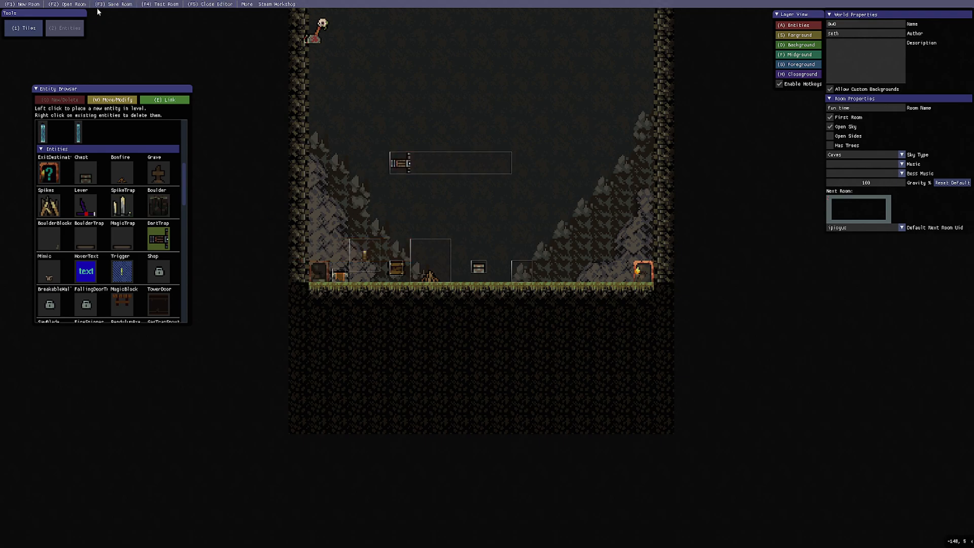
- Cycle the mid-air Arrow Trap's modifier options and set canReload to 0
left_click(133, 101)
left_click(426, 184)
left_click_drag(421, 173, 493, 189)
left_click(480, 195)
left_click(480, 197)
left_click(482, 198)
left_click(482, 198)
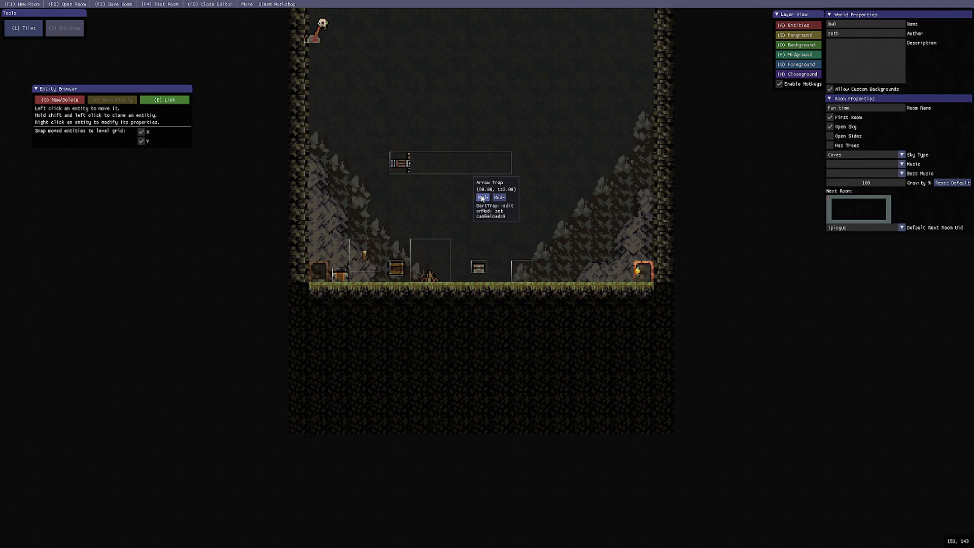
- Delete the Arrow Trap and place a Mimic on the floor right beside the Chest
key("q")
left_click(52, 253)
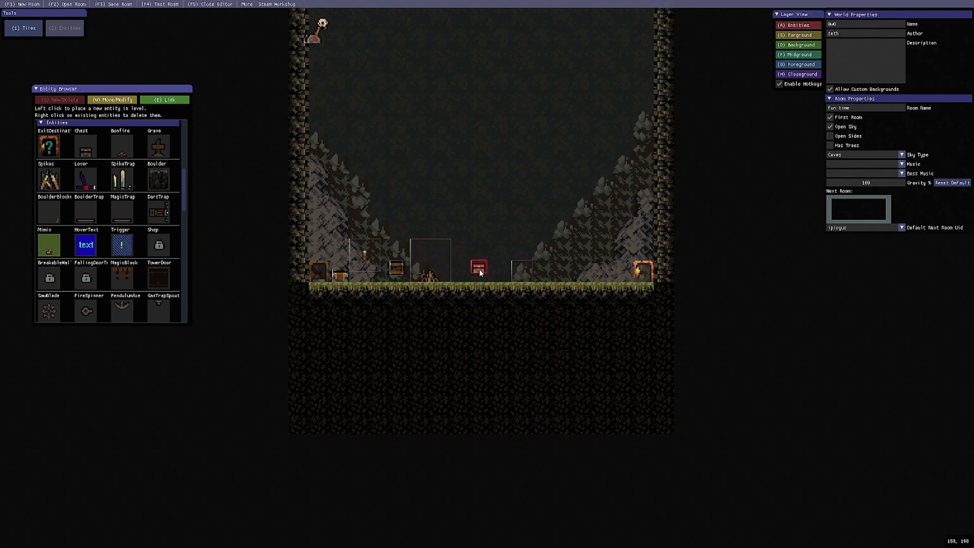
left_click(498, 273)
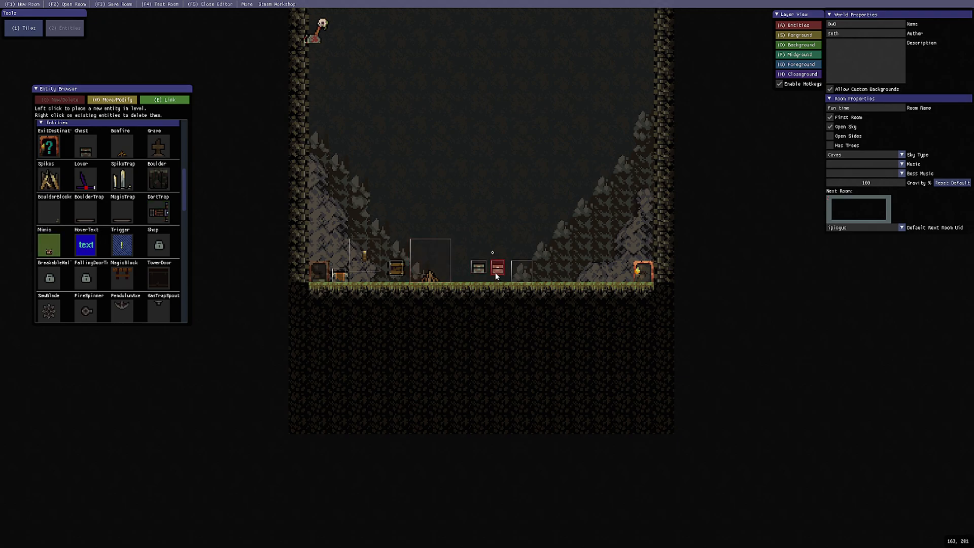
- Find the Item entity among the available entities and place one in mid-air above the Chest
left_click(86, 246)
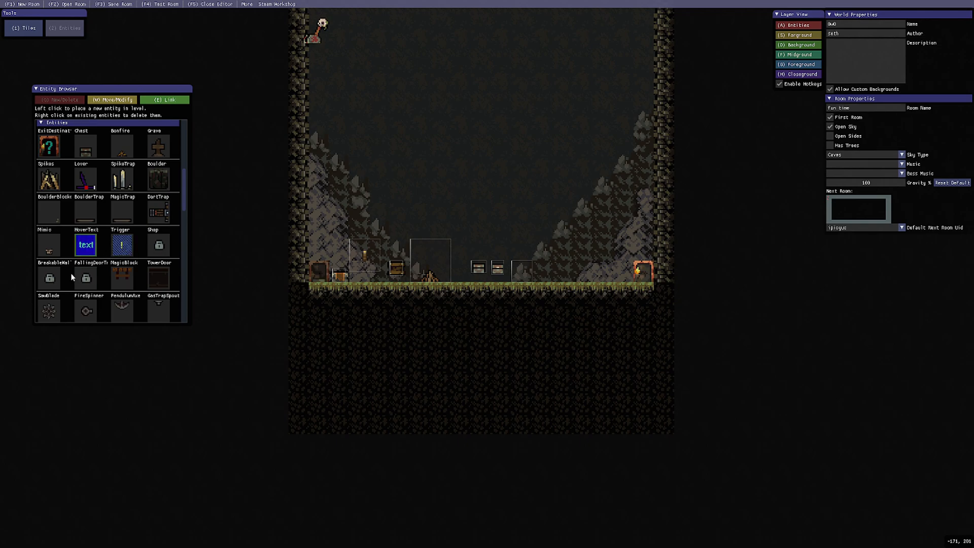
scroll(75, 278, "down", 2)
scroll(74, 278, "down", 3)
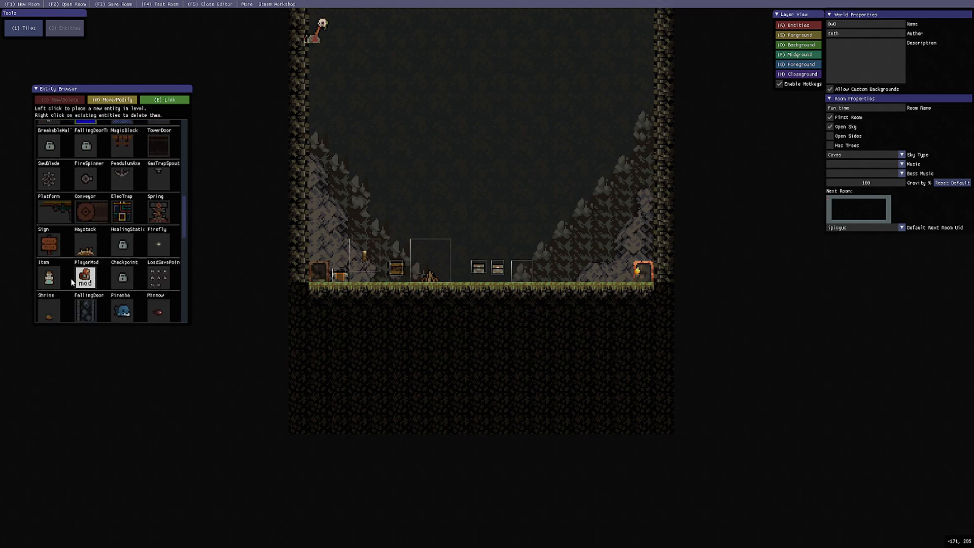
left_click(48, 282)
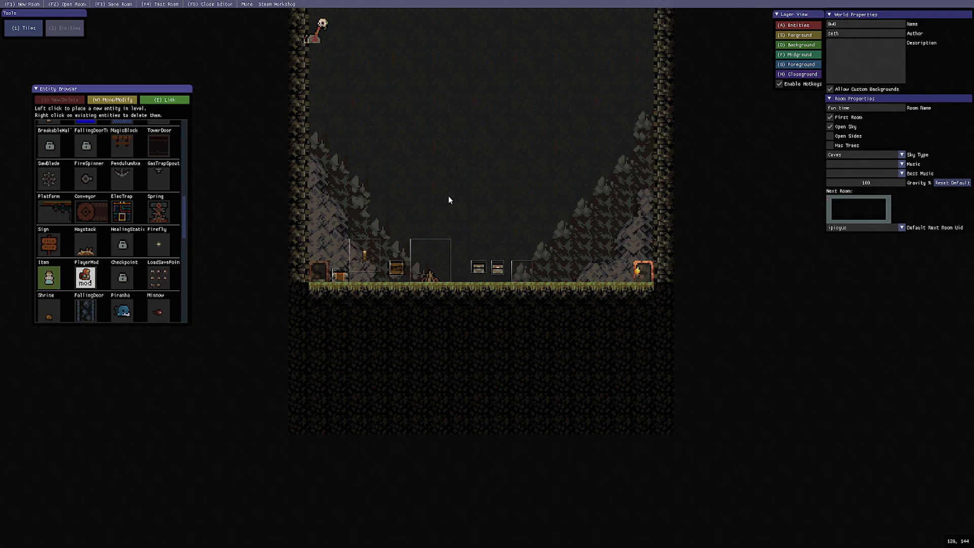
left_click(474, 176)
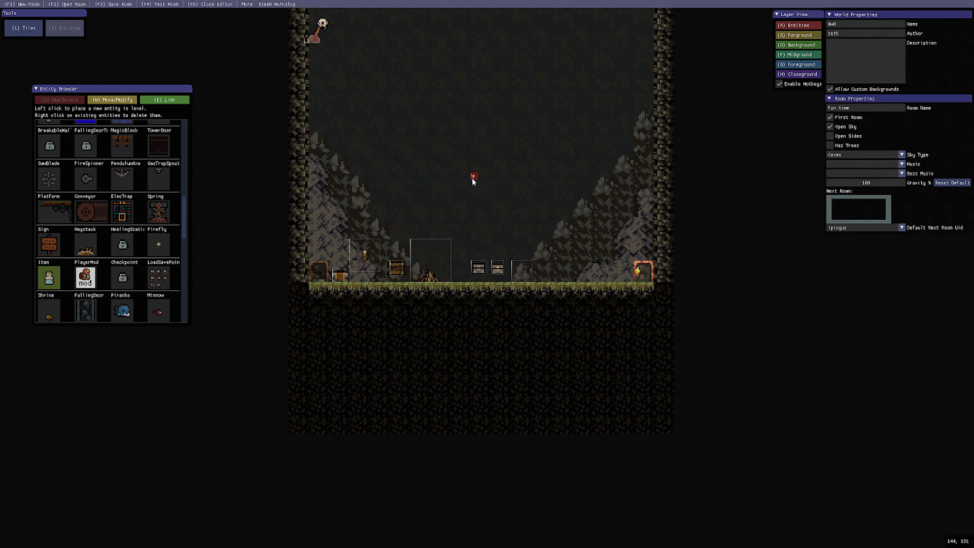
- Set the mid-air Item above the Chest to the Unarmed item type at the end of the item list
left_click(112, 101)
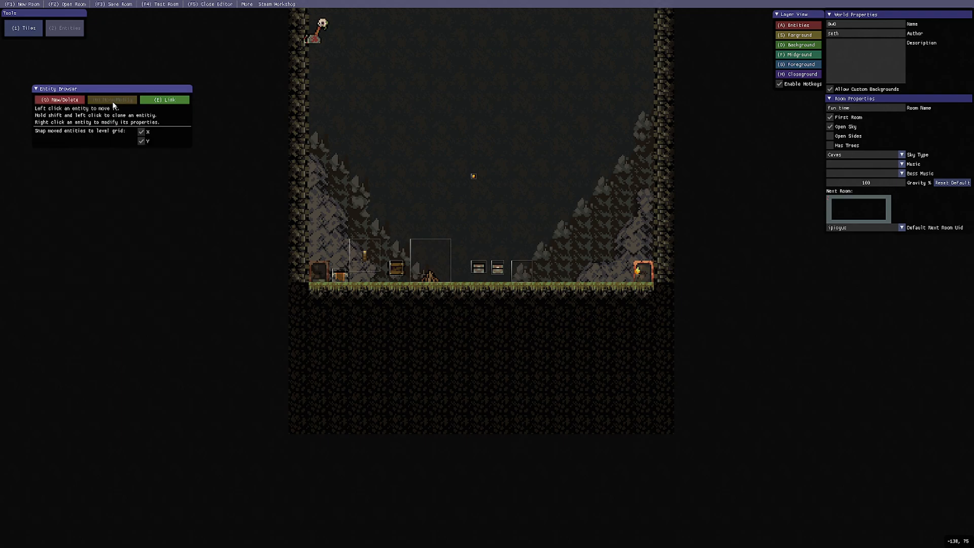
right_click(474, 178)
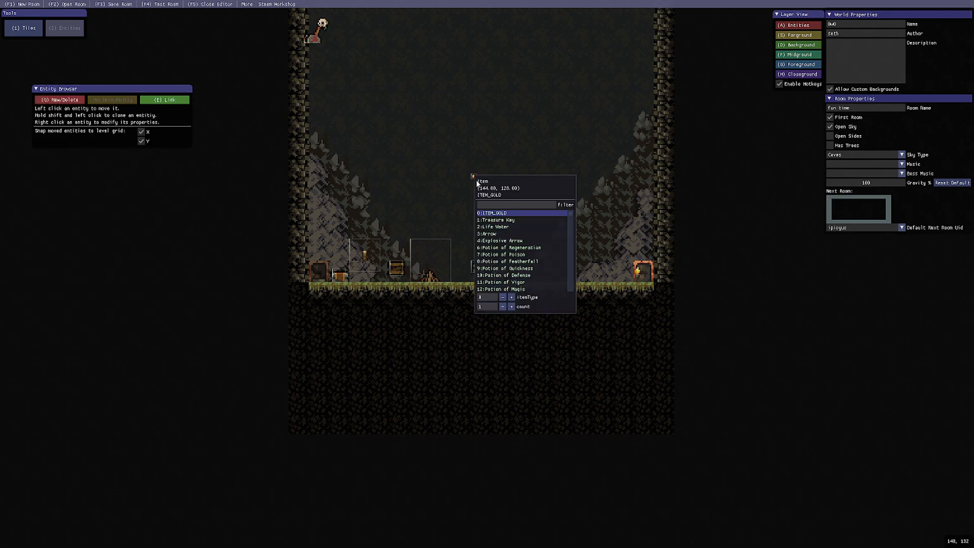
left_click_drag(571, 213, 575, 297)
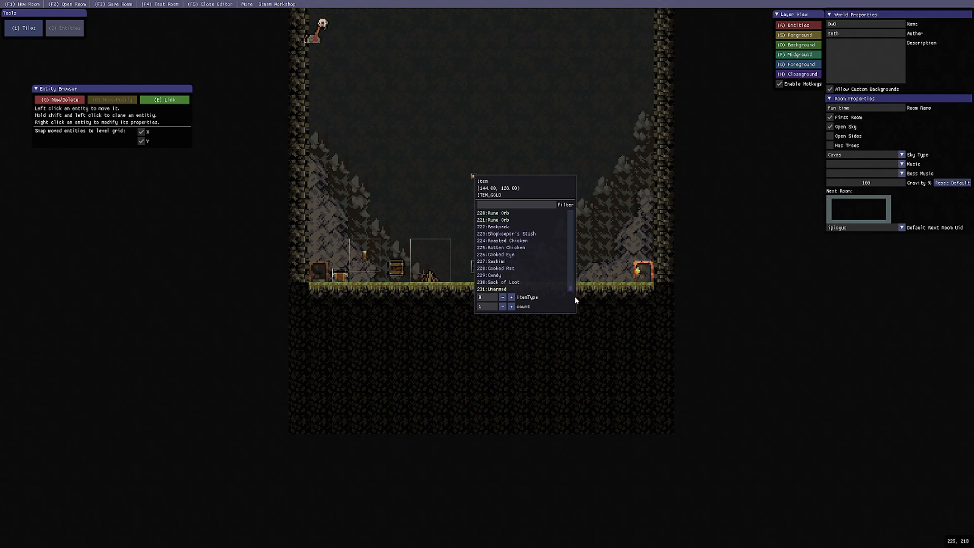
left_click(497, 289)
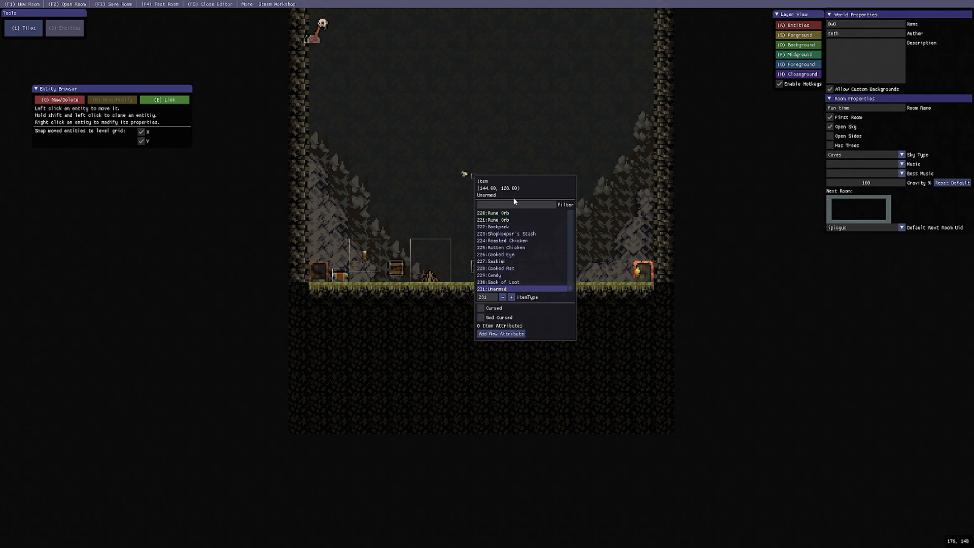
- Set the mid-air Item above the Chest to Potion of Regeneration
scroll(464, 178, "up", 3)
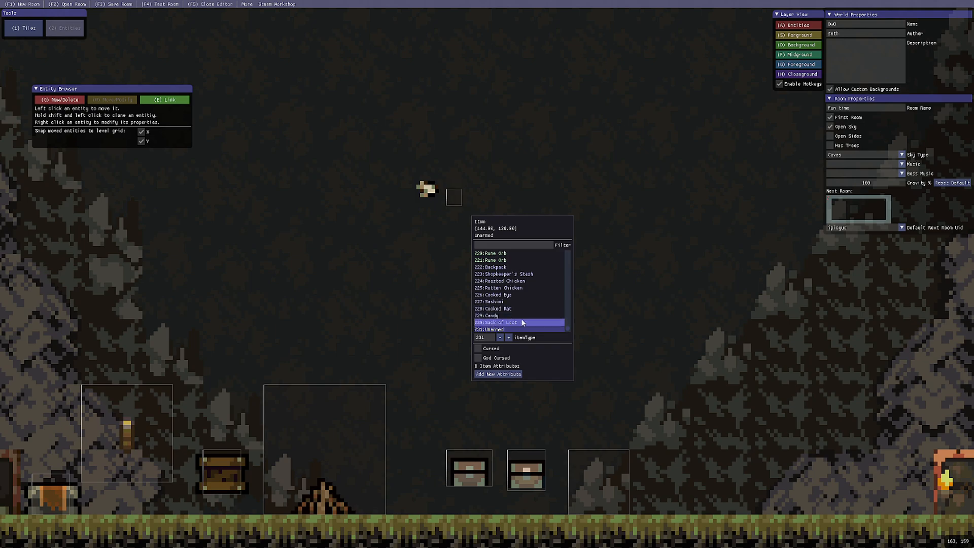
left_click_drag(567, 328, 586, 271)
scroll(572, 307, "down", 1)
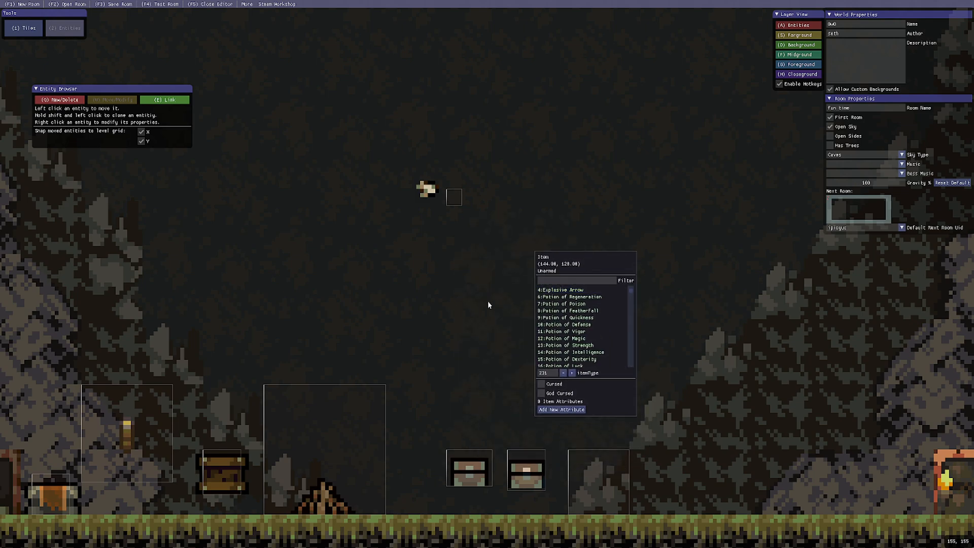
scroll(456, 305, "down", 1)
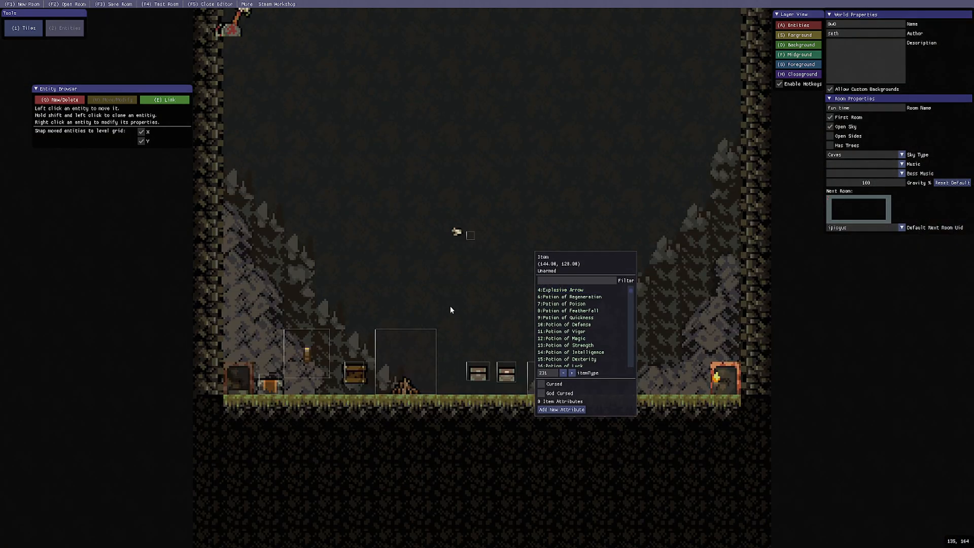
left_click(569, 299)
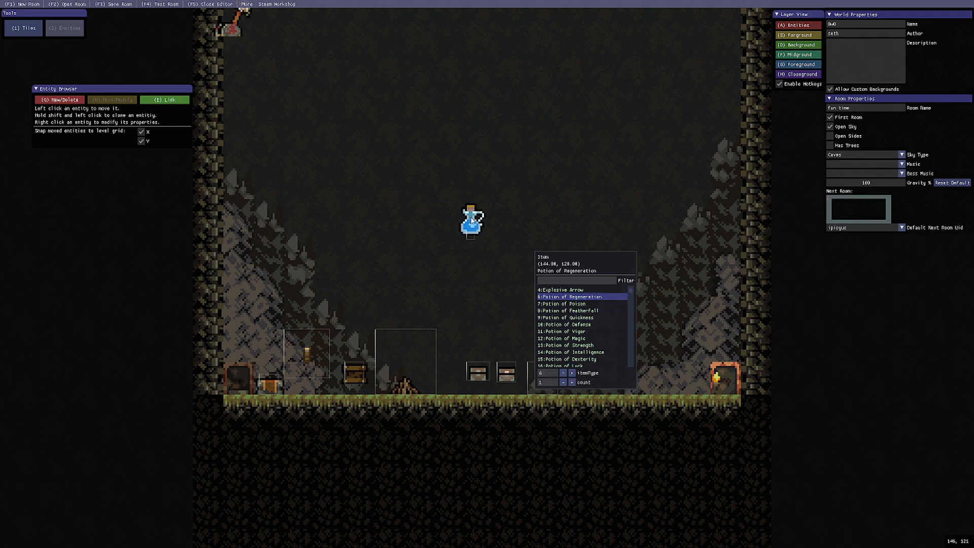
scroll(475, 267, "down", 2)
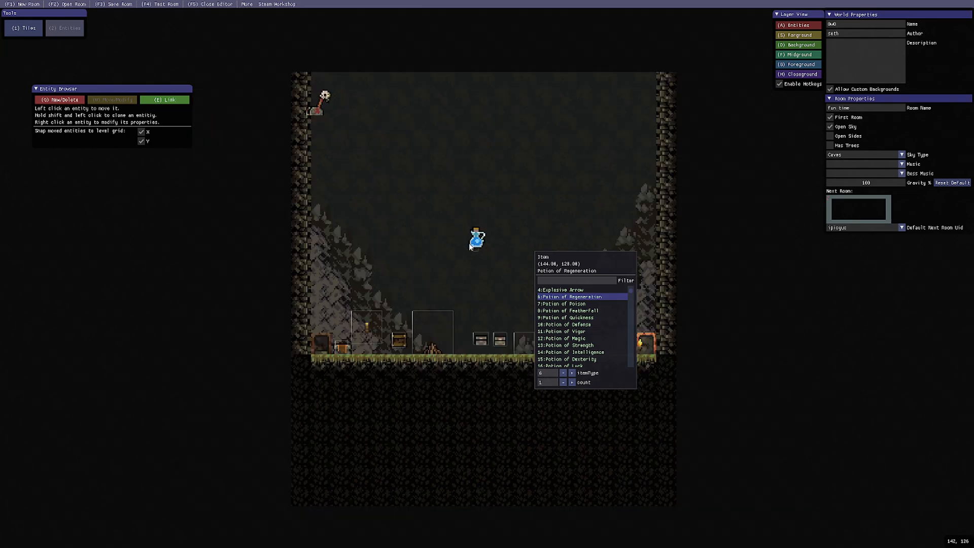
- Place three more Items in mid-air in a row around the Potion of Regeneration
left_click(69, 101)
left_click(67, 101)
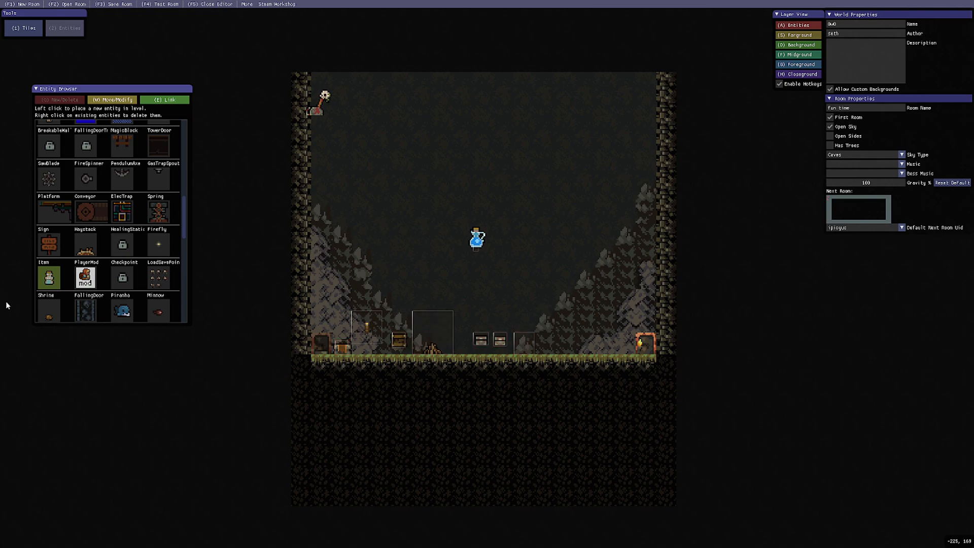
left_click(435, 227)
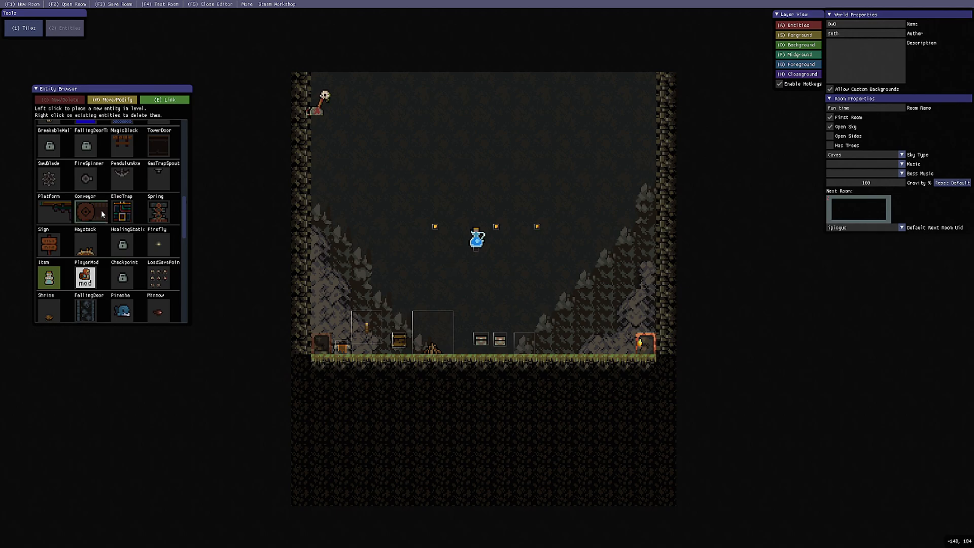
- Set the leftmost new Item to Hammer and the middle one to Woodsman's Axe
left_click(121, 101)
right_click(436, 227)
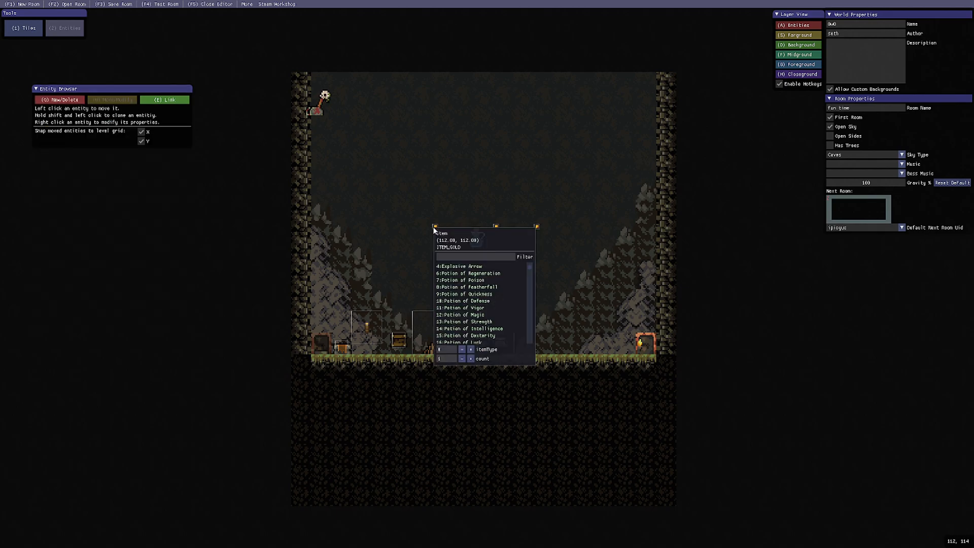
scroll(471, 329, "down", 6)
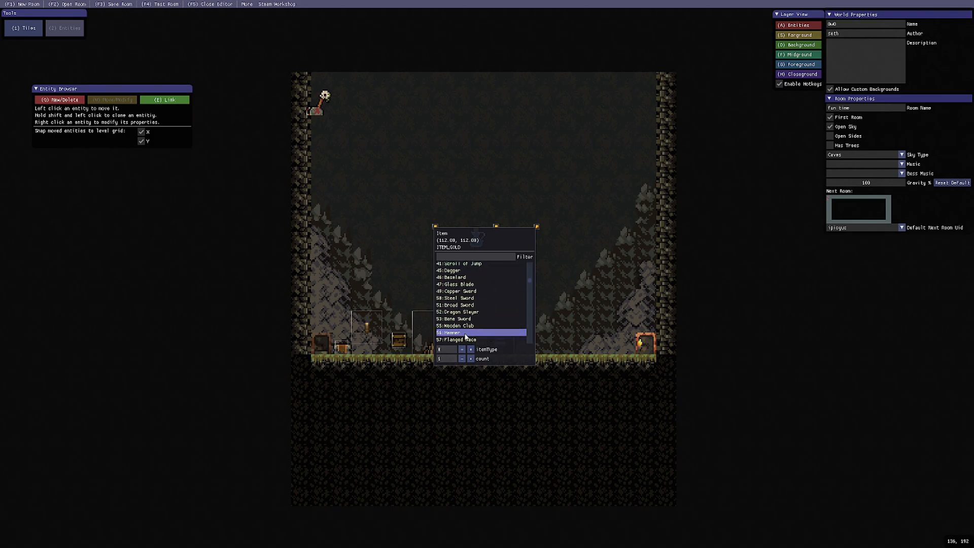
left_click(473, 333)
right_click(497, 226)
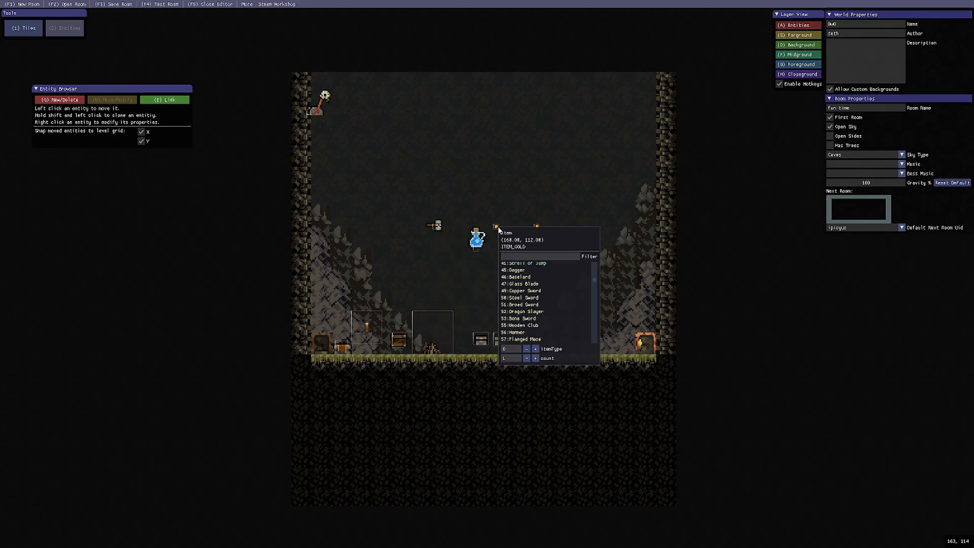
scroll(530, 317, "down", 9)
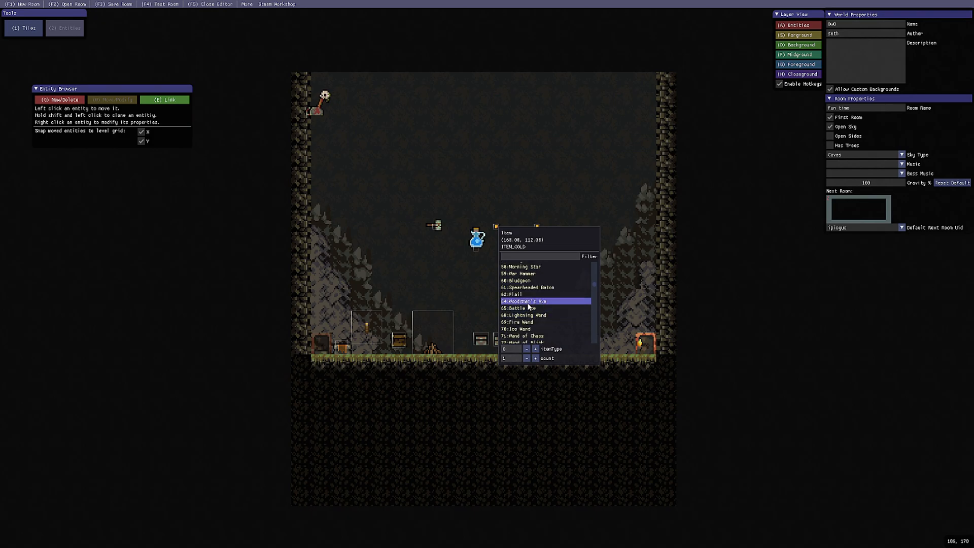
left_click(529, 303)
left_click_drag(559, 246, 561, 289)
- Set the rightmost new Item to Ice Wand and cycle its itemType through the wands to 73, Wand of Pestilence
right_click(537, 228)
scroll(578, 330, "down", 9)
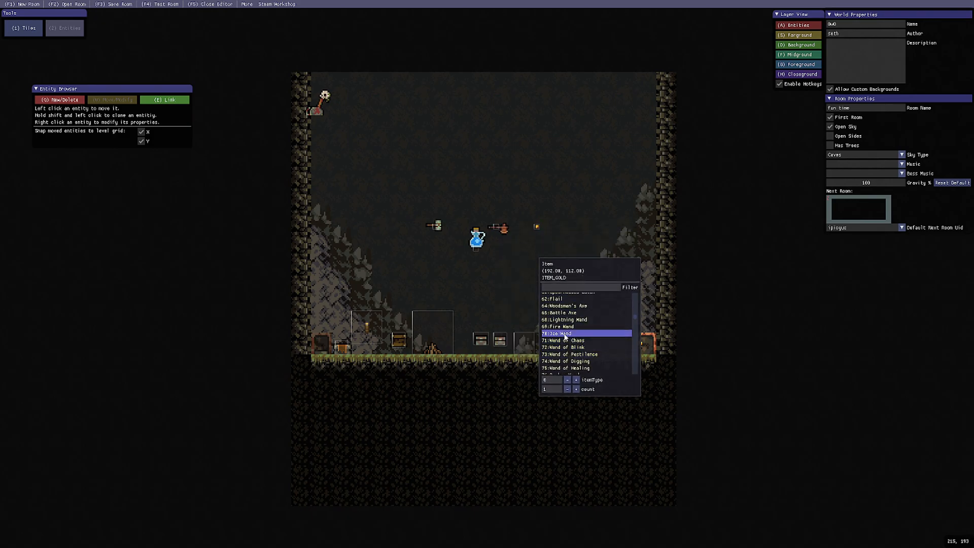
left_click(558, 333)
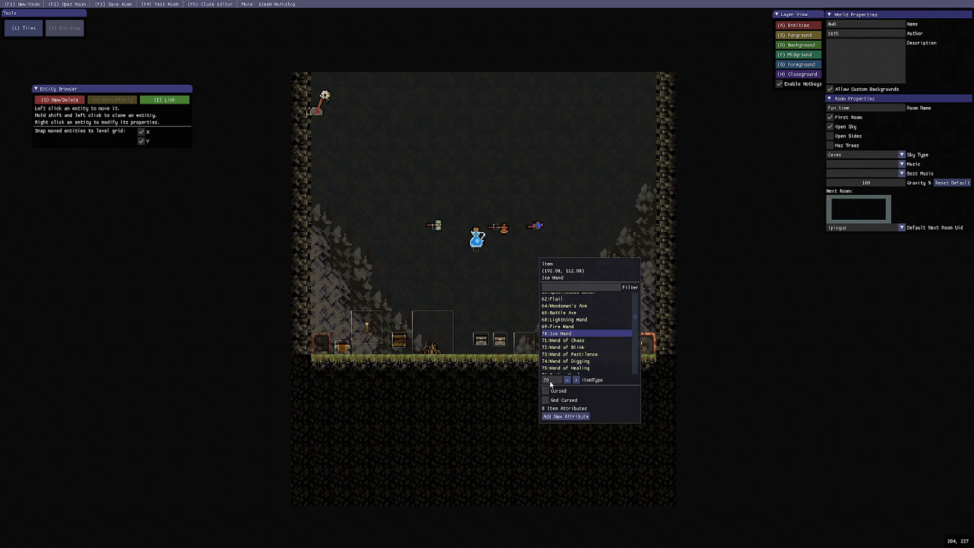
left_click(567, 380)
left_click(568, 380)
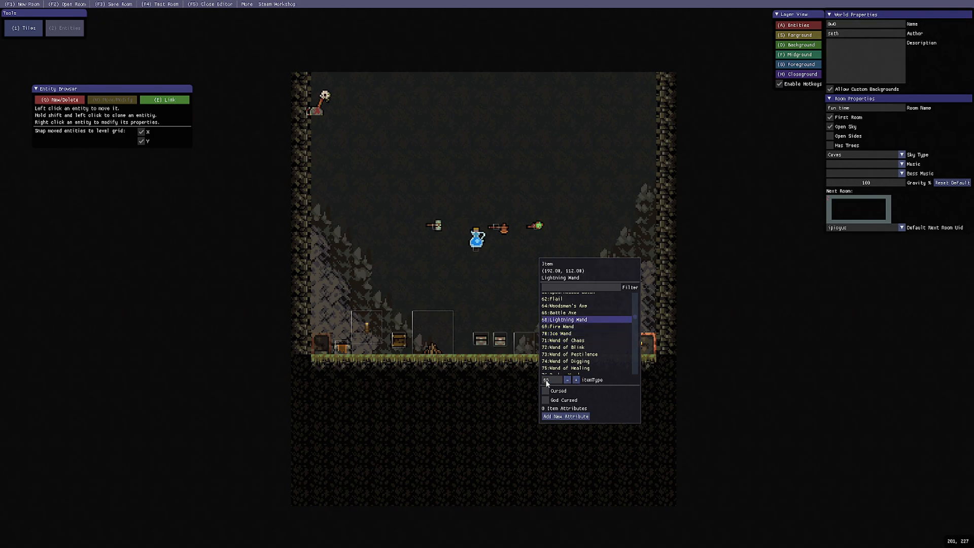
left_click(577, 380)
left_click(577, 380)
left_click(576, 380)
left_click(577, 380)
left_click(576, 380)
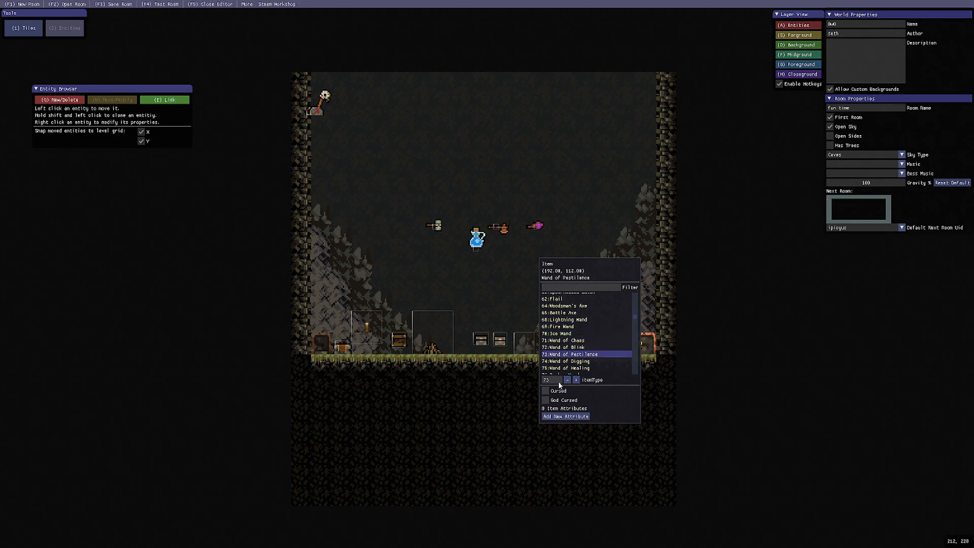
- Mark the Wand of Pestilence as Cursed and start a new item attribute for it
double_click(546, 381)
left_click(546, 391)
left_click(554, 417)
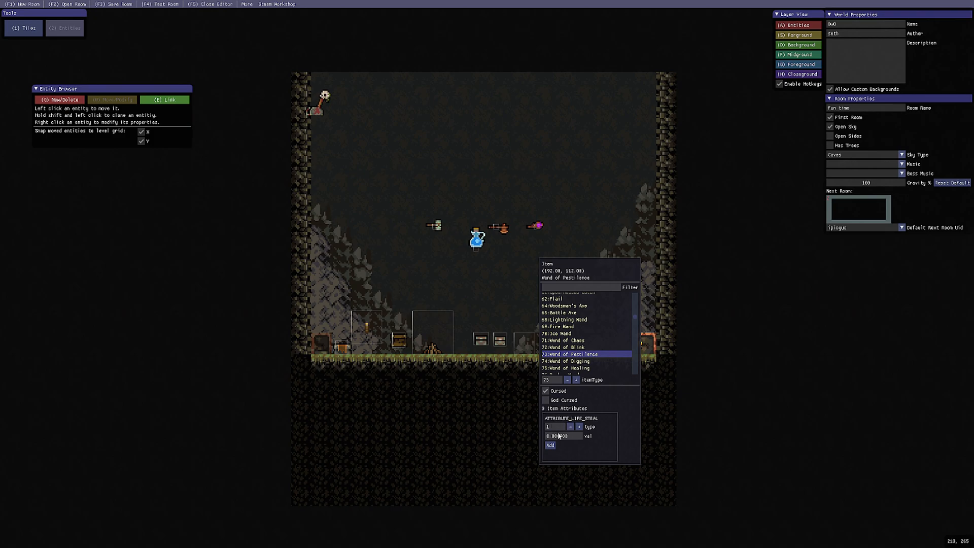
- Cycle up through the new attribute's types, try type 128, and step back down through them
left_click(579, 427)
left_click(579, 427)
left_click(579, 427)
left_click(579, 427)
left_click(579, 427)
left_click(579, 427)
left_click(579, 428)
left_click(579, 427)
left_click(579, 428)
left_click(579, 427)
left_click(579, 427)
left_click(579, 427)
left_click(579, 428)
left_click(551, 428)
type("128")
left_click(571, 427)
left_click(570, 427)
left_click(570, 427)
left_click(570, 427)
left_click(570, 427)
left_click(570, 427)
left_click(570, 427)
left_click(570, 427)
left_click(570, 427)
left_click(570, 427)
left_click(570, 427)
left_click(570, 426)
left_click(570, 427)
left_click(571, 427)
left_click(570, 427)
left_click(570, 427)
left_click(570, 427)
left_click(570, 426)
left_click(570, 427)
left_click(571, 427)
left_click(570, 427)
left_click(571, 426)
left_click(570, 426)
left_click(570, 427)
left_click(570, 427)
left_click(571, 427)
left_click(570, 426)
left_click(570, 427)
left_click(570, 427)
left_click(570, 426)
left_click(571, 427)
left_click(571, 426)
left_click(572, 426)
- Add the ATTRIBUTE_JUMP_SPEED attribute, type 22, with value 2.5 to the Wand of Pestilence
left_click(558, 427)
type("20")
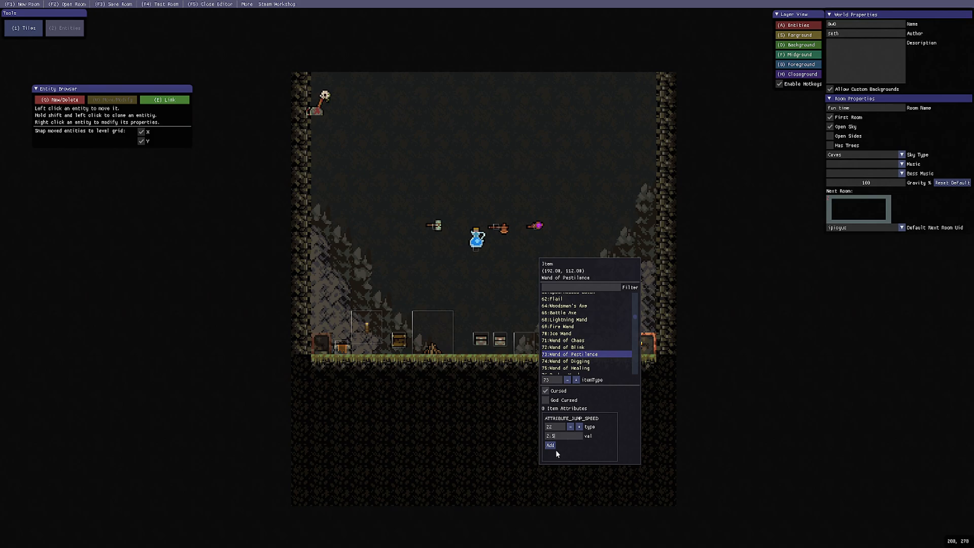
left_click(550, 446)
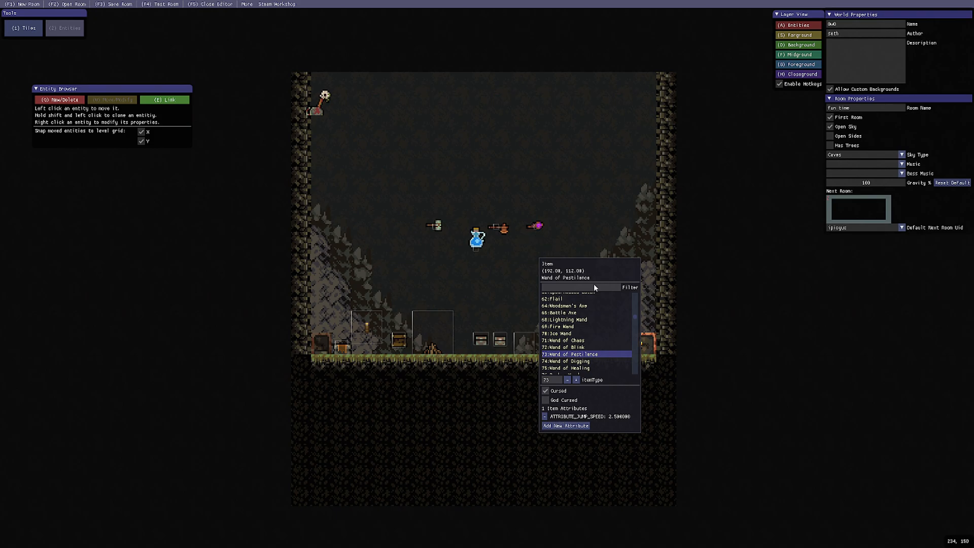
- Leave a second new attribute unadded and remove the Cursed flag from the Wand of Pestilence
left_click(583, 425)
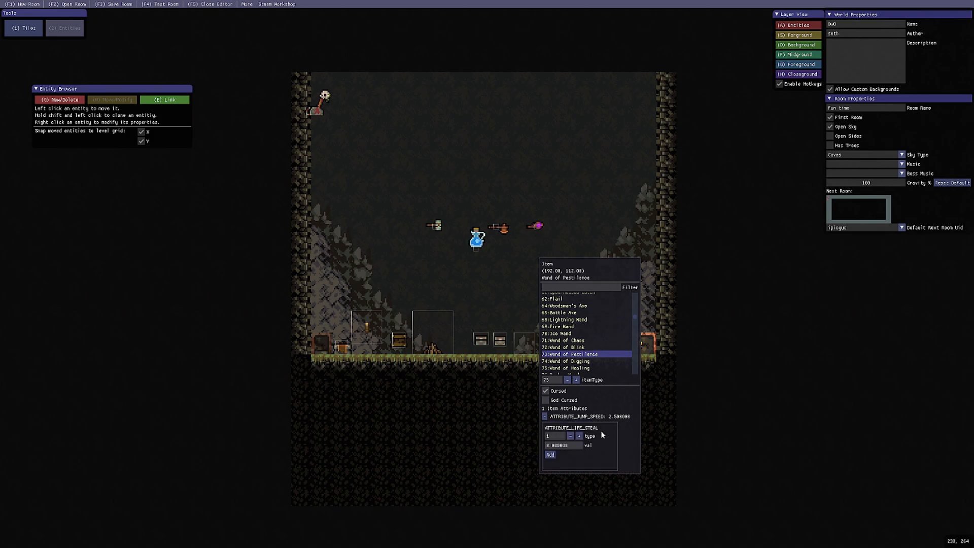
left_click(545, 390)
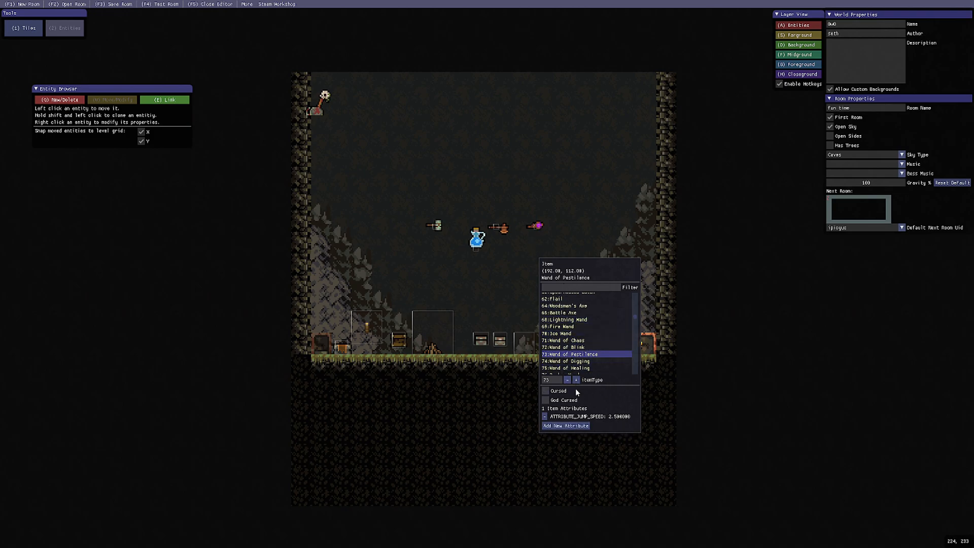
left_click_drag(595, 275, 688, 248)
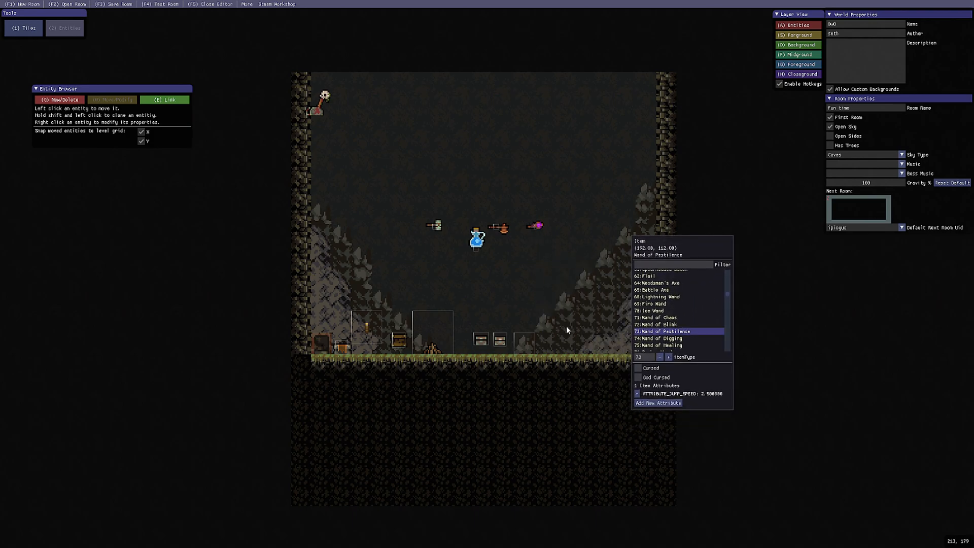
left_click_drag(705, 249, 646, 327)
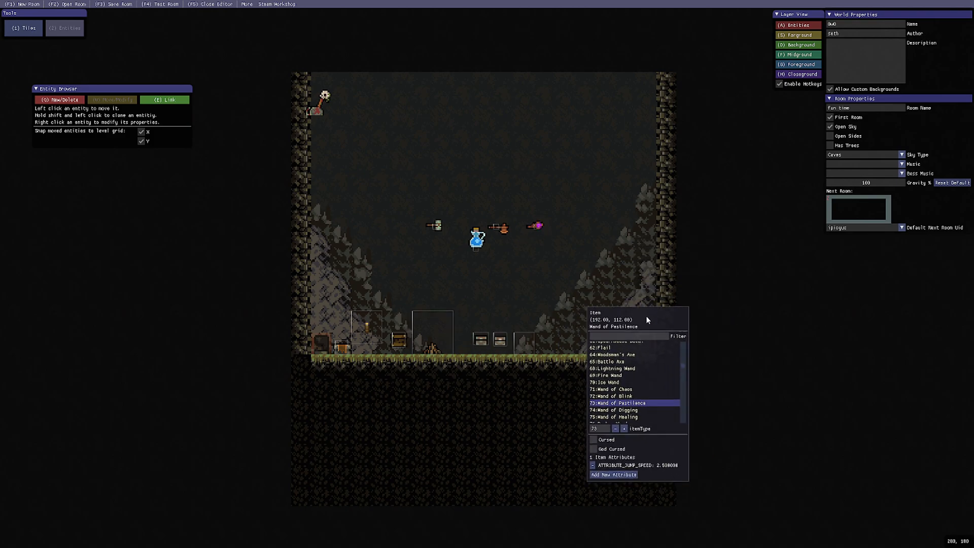
- Link the Mimic to the Wand of Pestilence and the Chest to the Woodsman's Axe, and try linking the crate to the potion and the Hammer to the torch
left_click(159, 99)
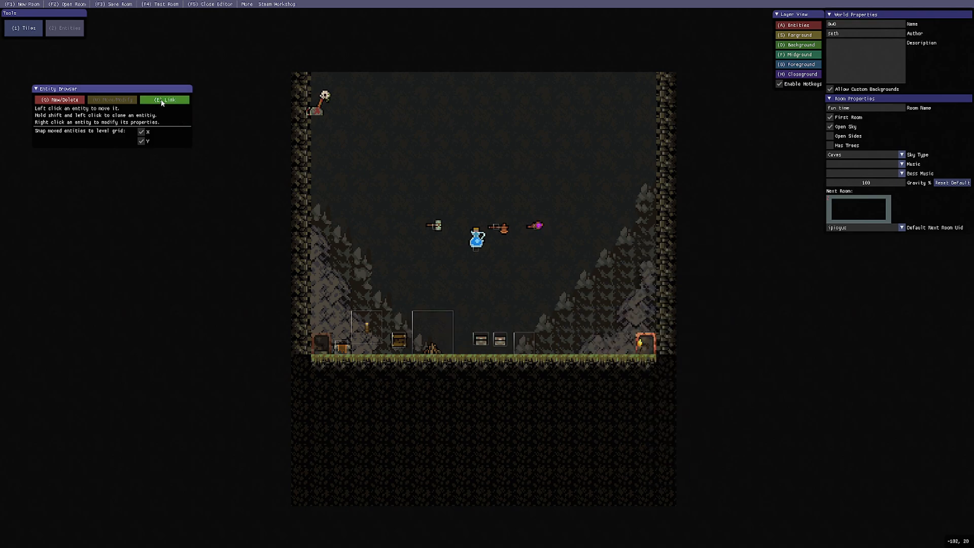
left_click(159, 98)
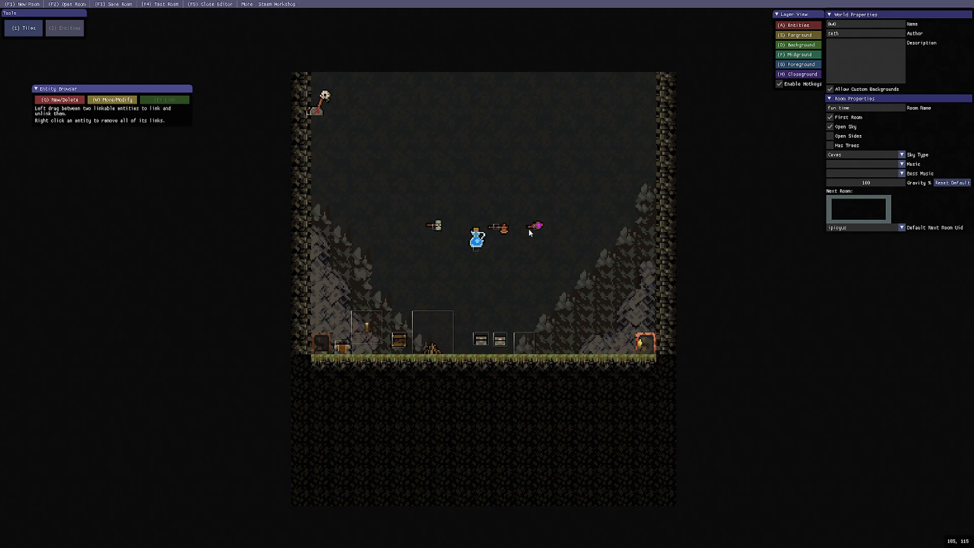
left_click_drag(537, 226, 501, 344)
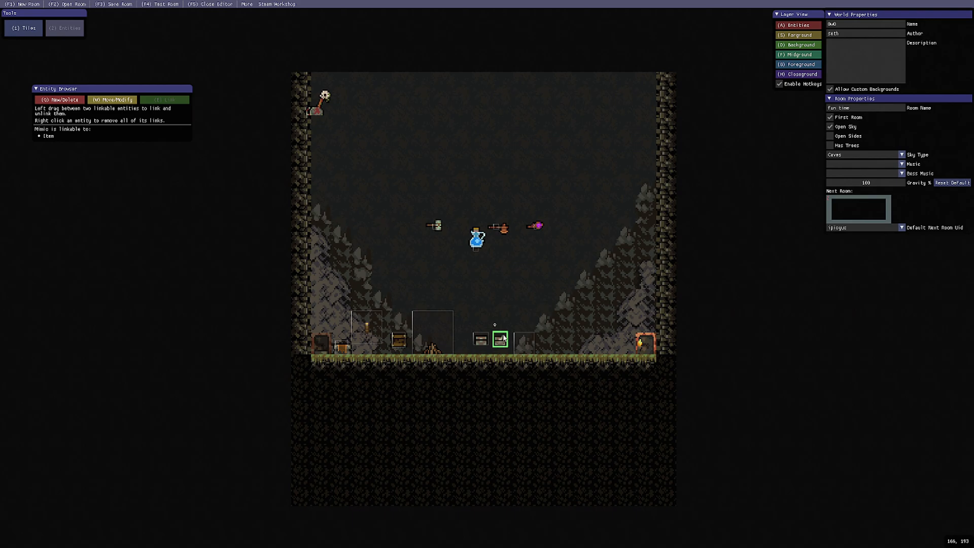
left_click_drag(506, 325, 538, 226)
left_click_drag(481, 338, 498, 228)
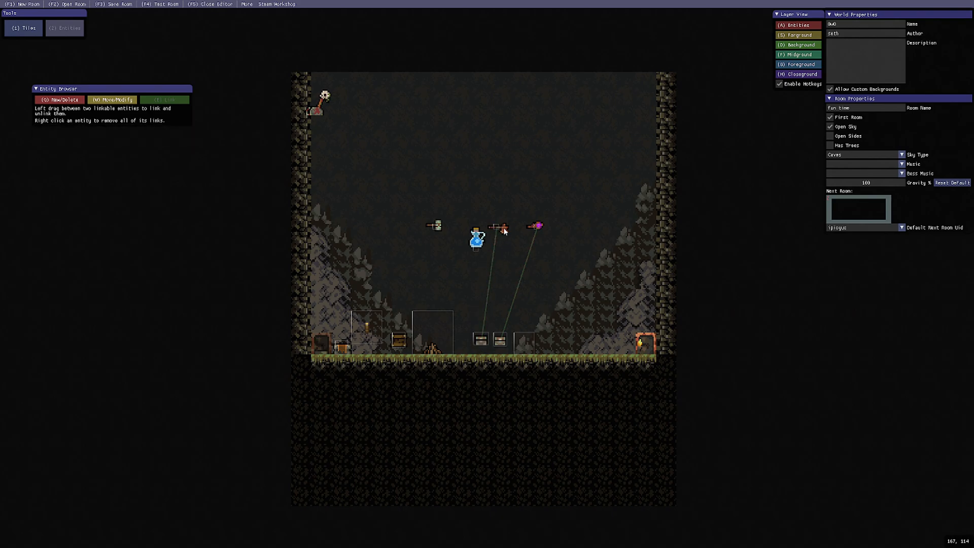
left_click_drag(398, 338, 476, 242)
left_click_drag(434, 226, 370, 328)
- Start a test of the room and walk the character from the entrance door towards the wooden crate
left_click(159, 4)
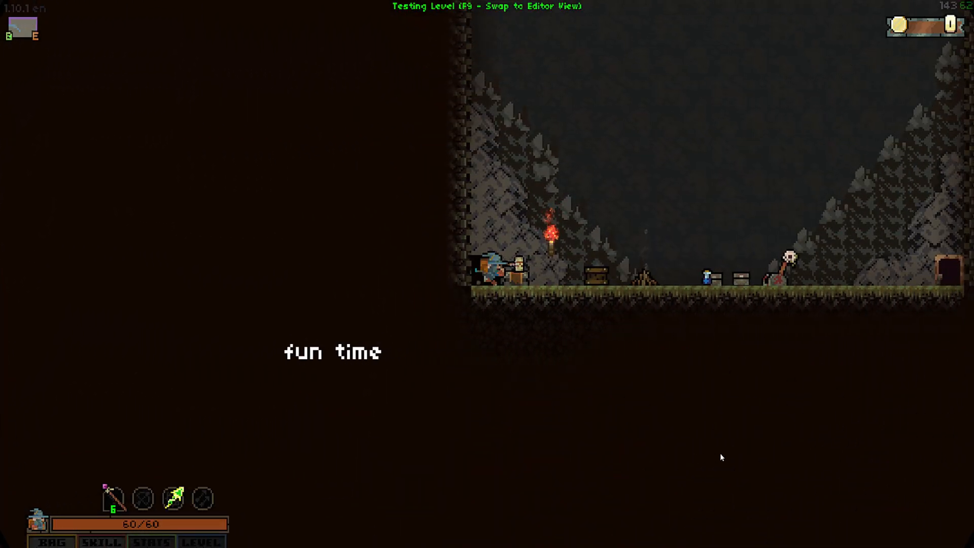
key("d")
key("a")
key("d")
key("a")
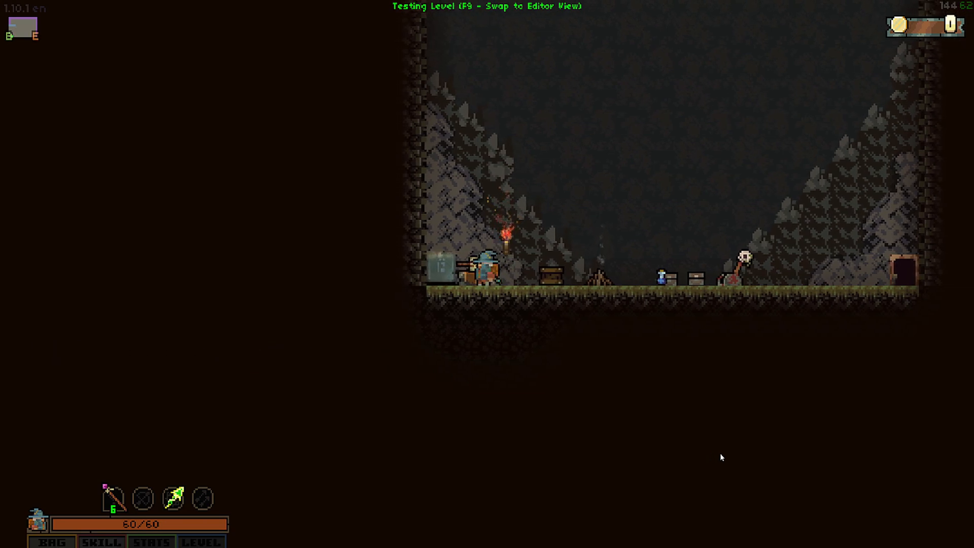
key("e")
key("d")
- Attack the wooden crate beside the torch in the test room to check what it holds
left_click(720, 453)
left_click(720, 452)
key("d")
key("e")
key("a")
key("d")
key("Tab")
key("Right")
key("Right")
key("Right")
key("Left")
key("Tab")
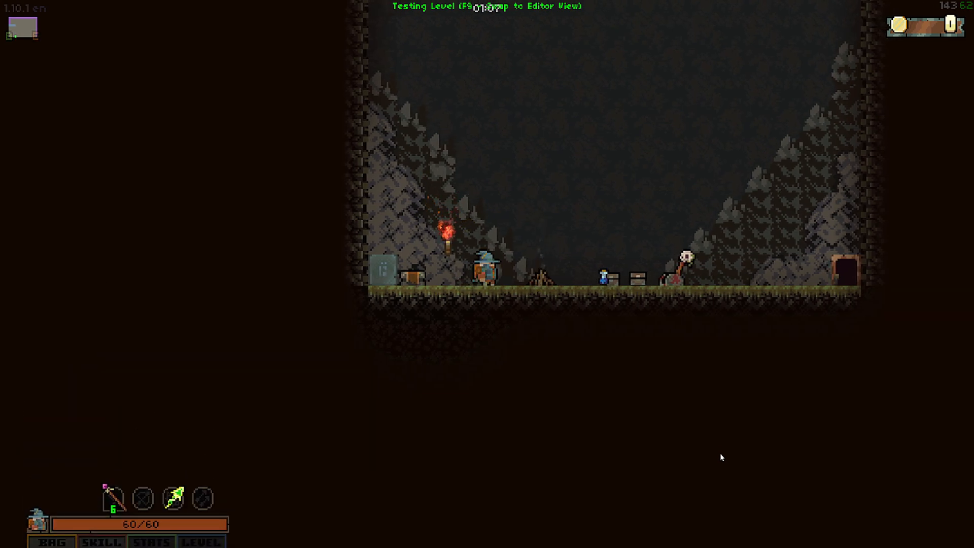
- Walk the character to the Chest and the Mimic and interact with both to test their linked items
key("d")
key("d")
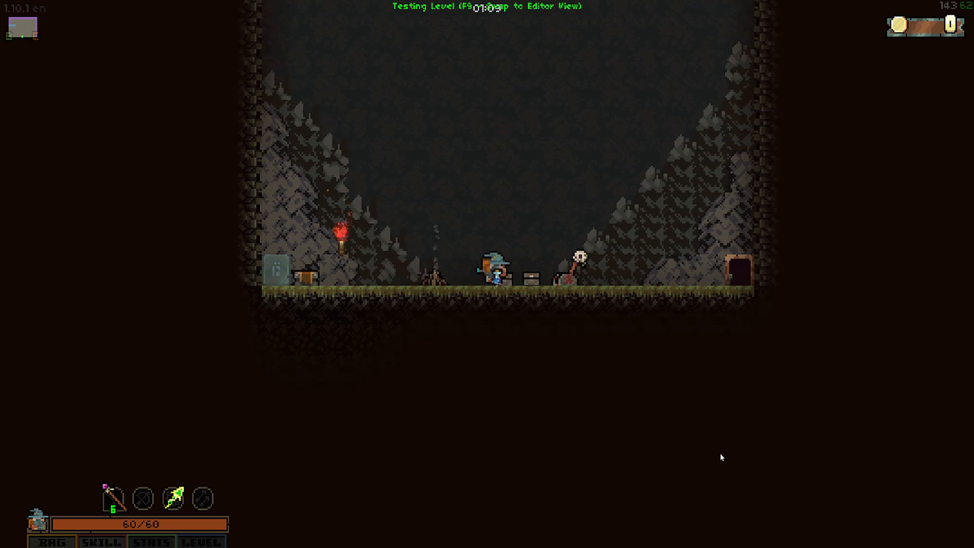
key("e")
key("e")
key("e")
key("d")
key("e")
key("a")
key("a")
key("space")
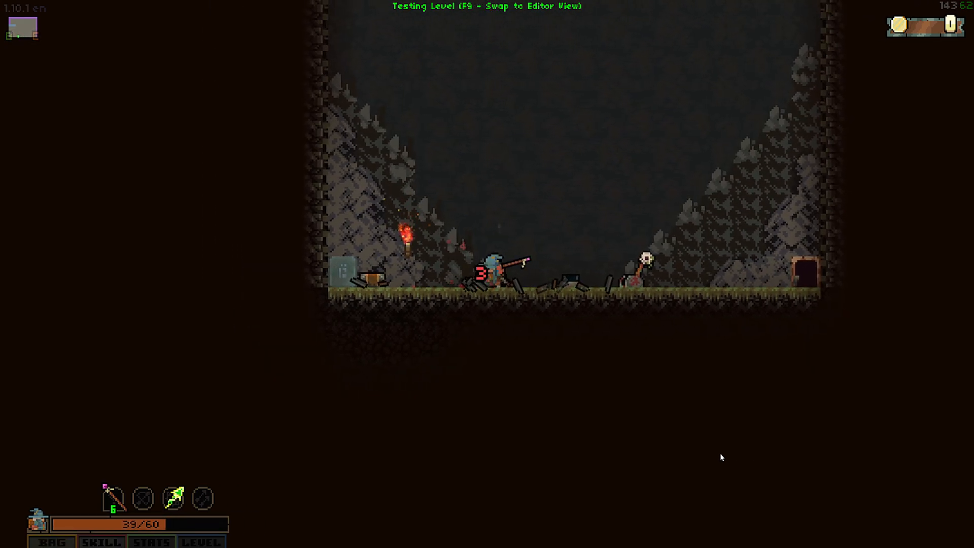
- Move the character among the broken containers, interact with the dropped item, and return to the editor view
key("d")
key("a")
key("e")
key("F9")
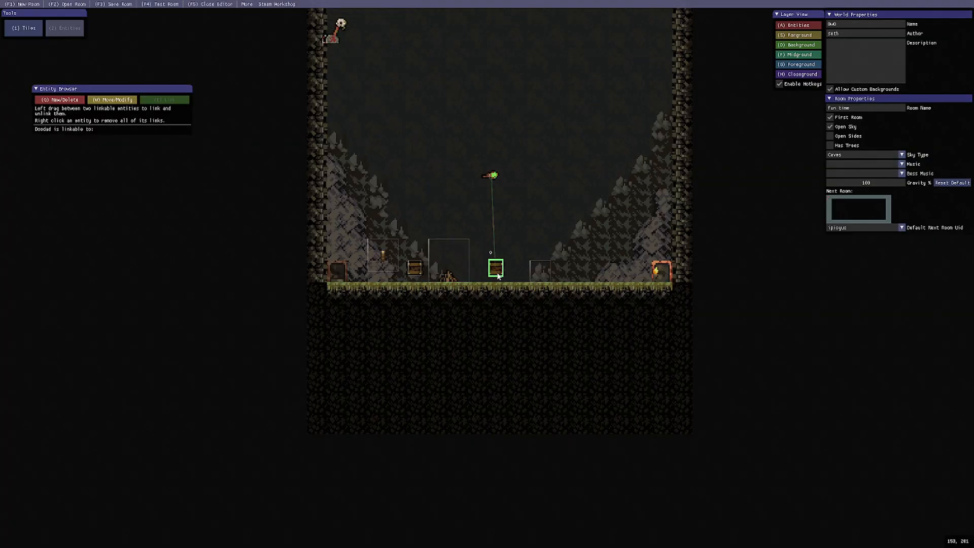
- Place a HoverText entity in the middle of the "text" room above the ground and set its text to "hello"
left_click(61, 99)
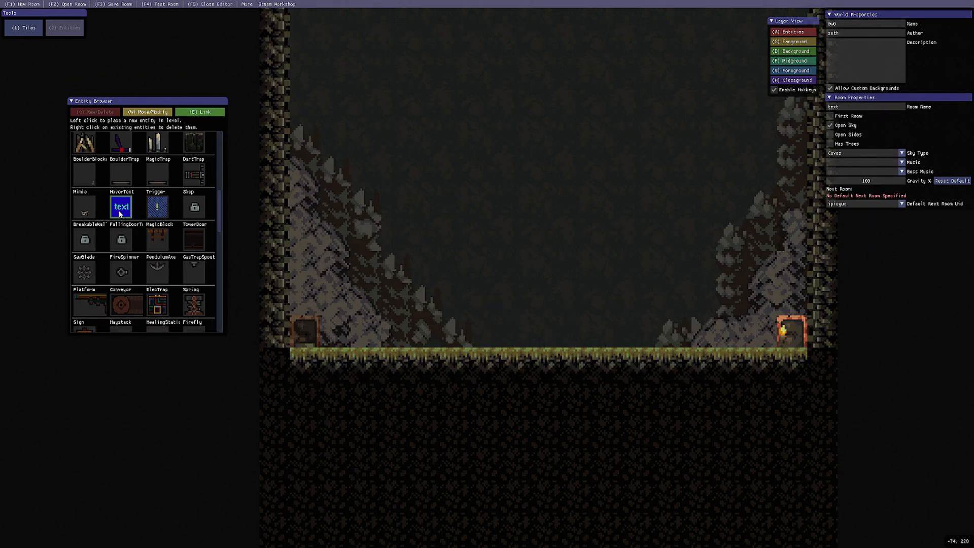
left_click(541, 267)
key("w")
right_click(556, 271)
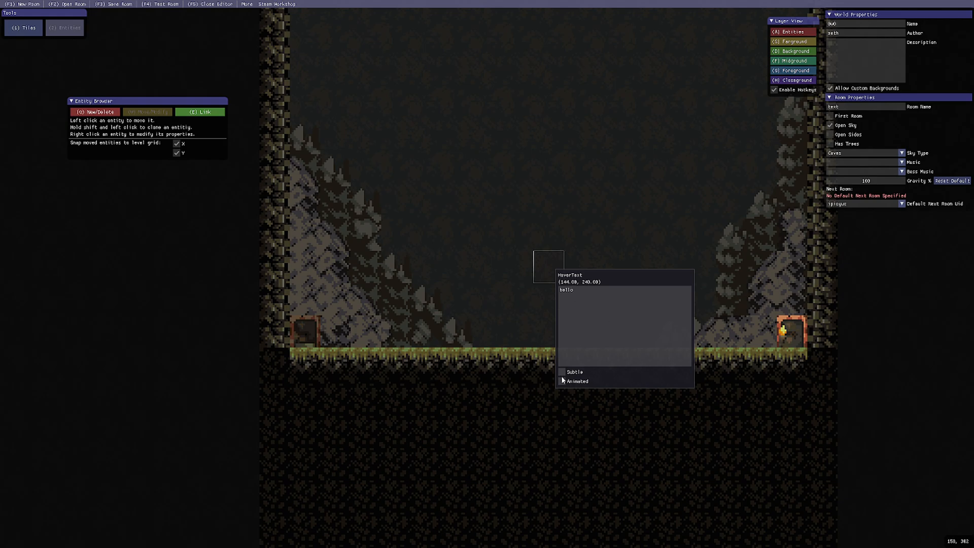
- Place a Sign entity on the ground directly below the HoverText
key("q")
scroll(112, 284, "down", 2)
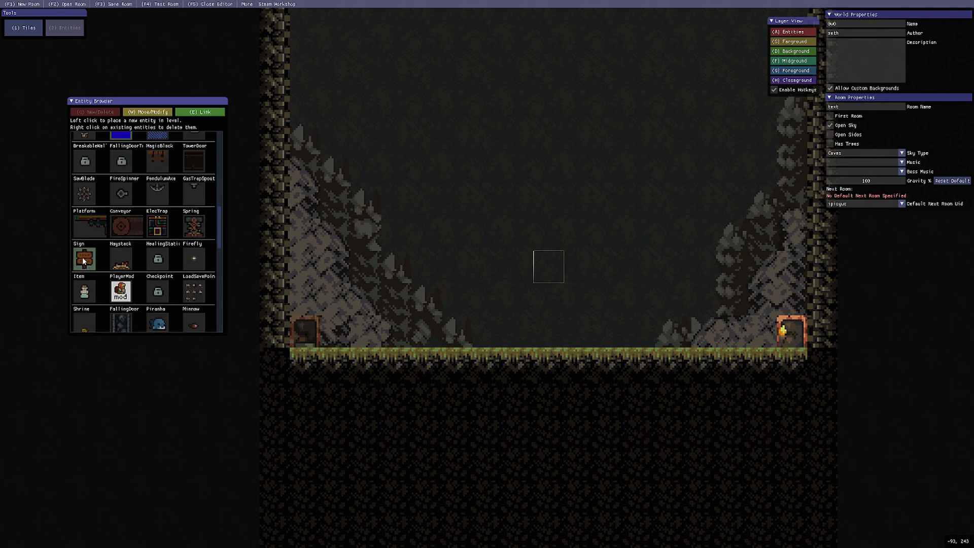
left_click(84, 259)
left_click(549, 333)
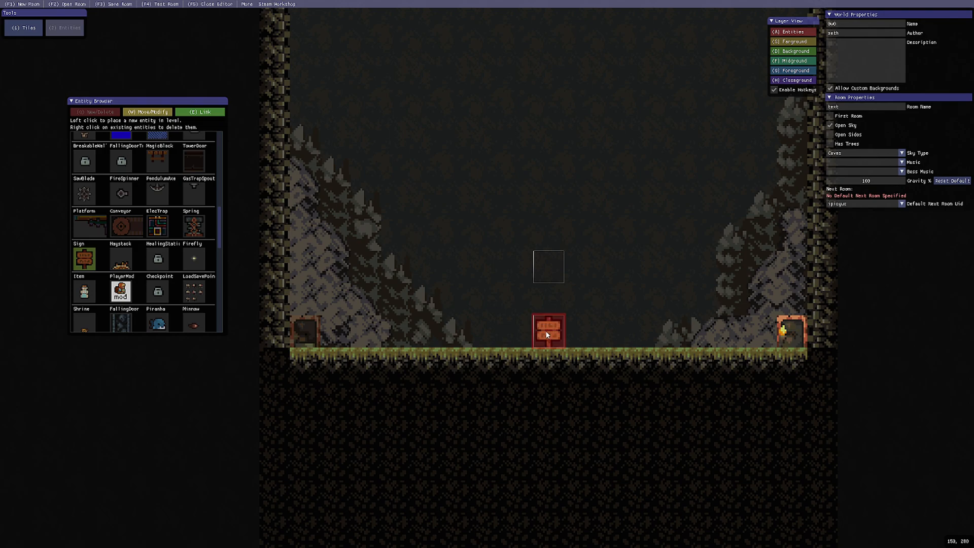
- Cycle through the Sign's appearance variants in its properties and choose the skull-and-crossbones look
left_click(147, 112)
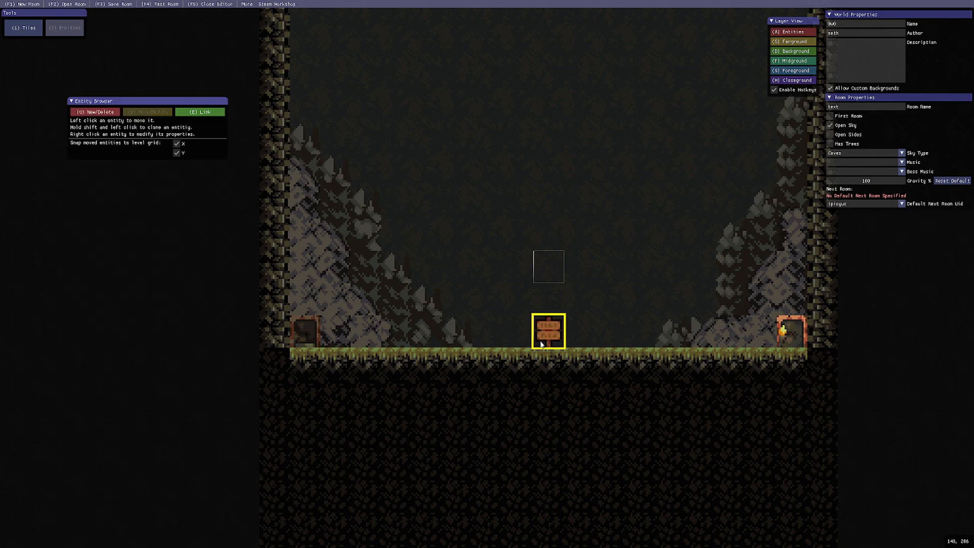
right_click(549, 331)
left_click(559, 354)
left_click(558, 354)
left_click(558, 354)
left_click(558, 354)
left_click(558, 354)
left_click(558, 355)
left_click(557, 355)
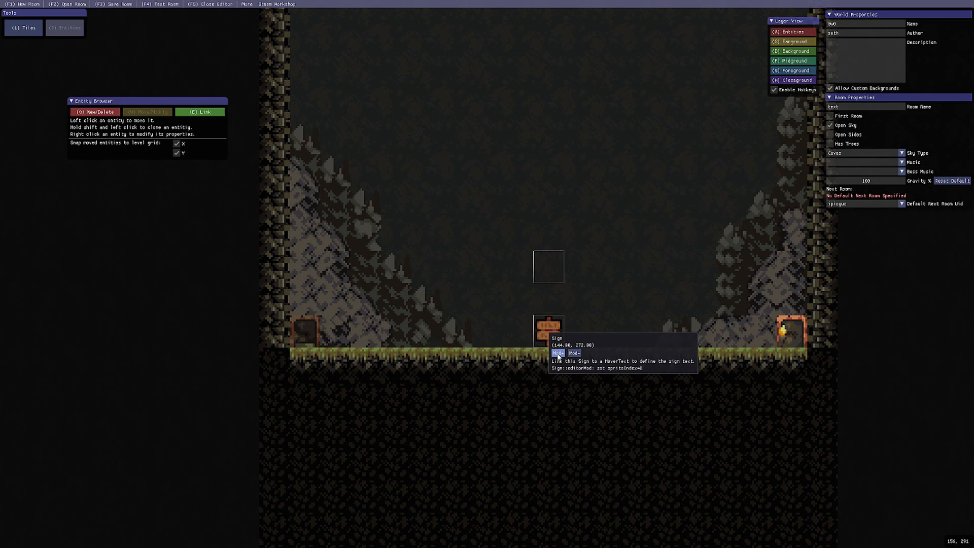
left_click_drag(586, 342, 628, 377)
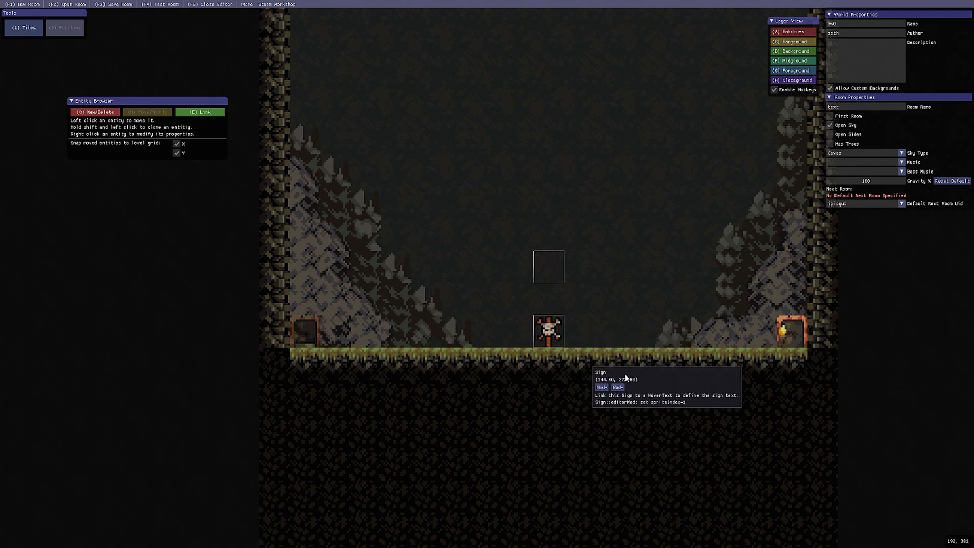
- Link the Sign to the HoverText above it
left_click(193, 113)
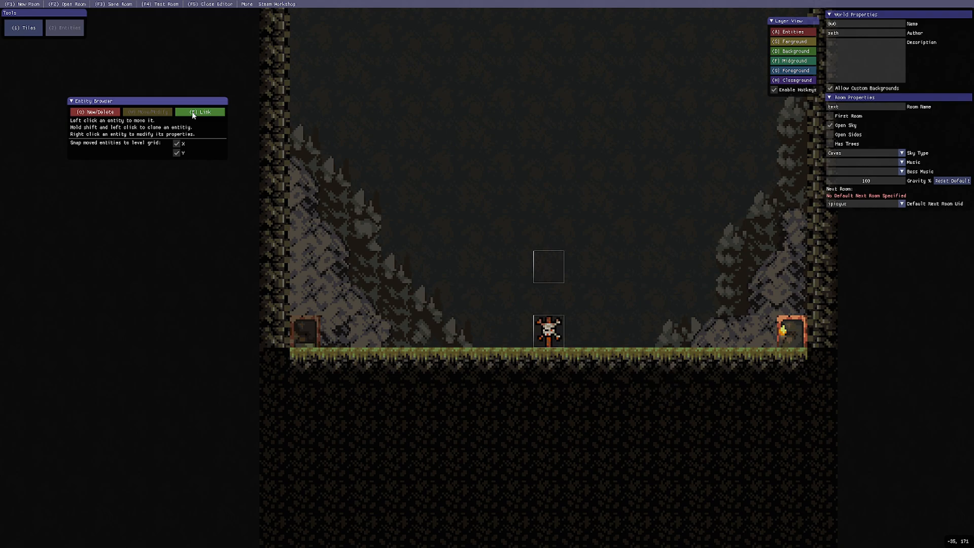
left_click(198, 116)
left_click_drag(548, 330, 549, 273)
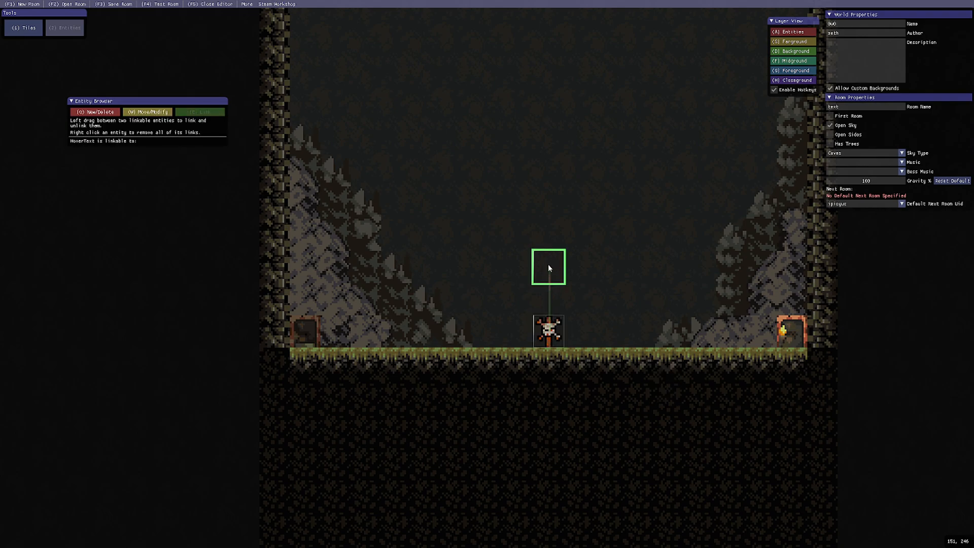
- Test the room by walking the character back and forth past the Sign, and return to the editor view
left_click(165, 5)
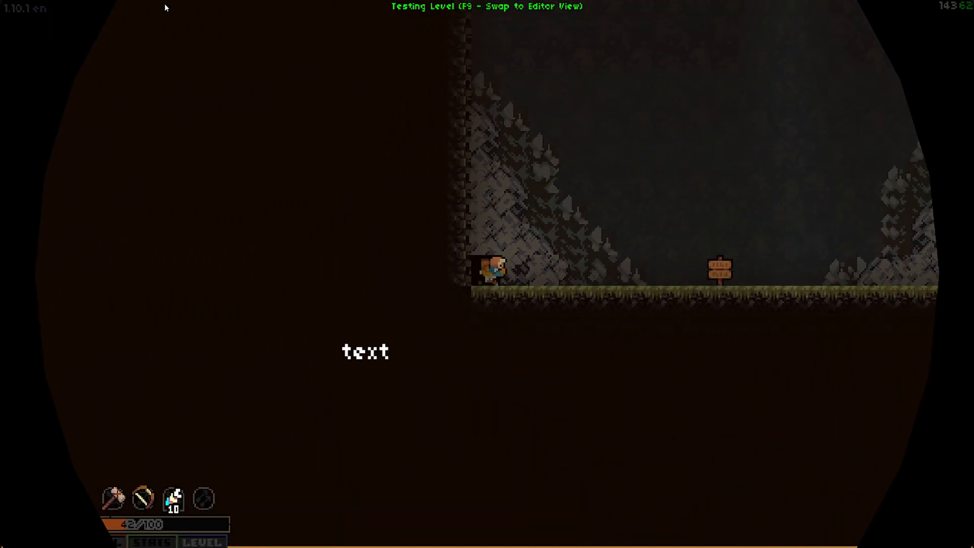
key("d")
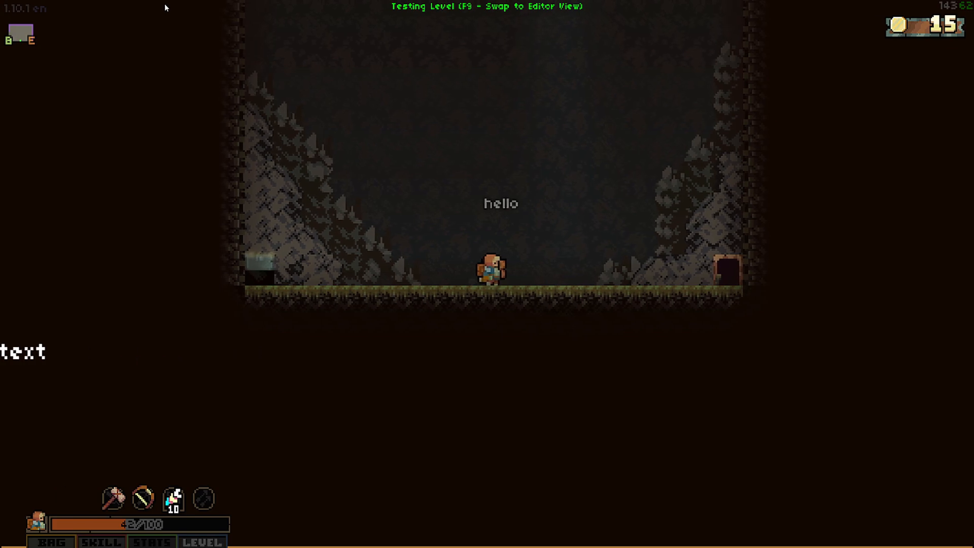
key("a")
key("d")
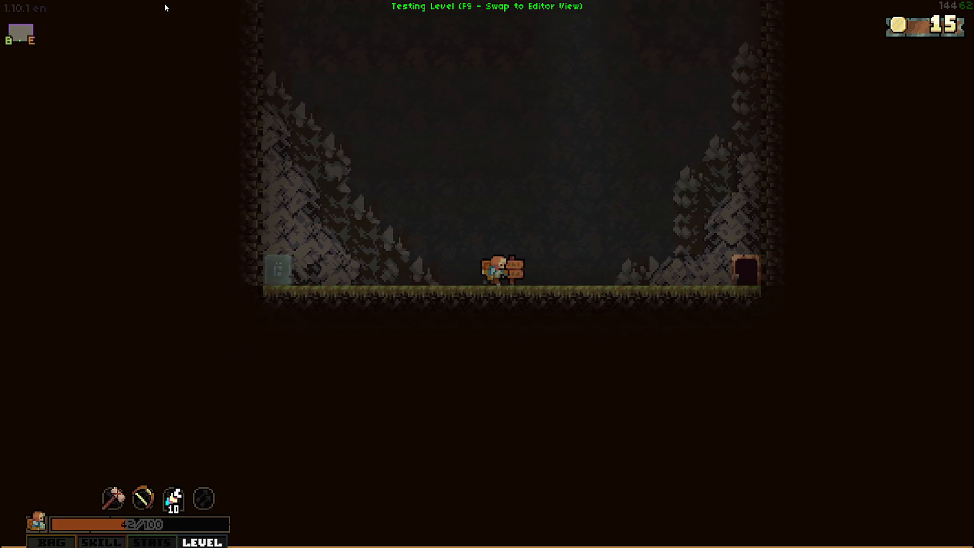
key("a")
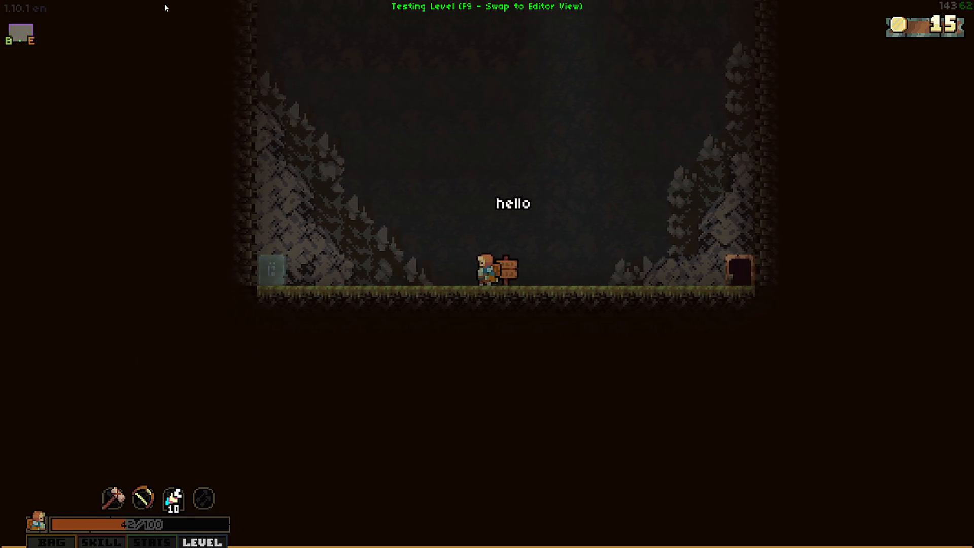
key("F9")
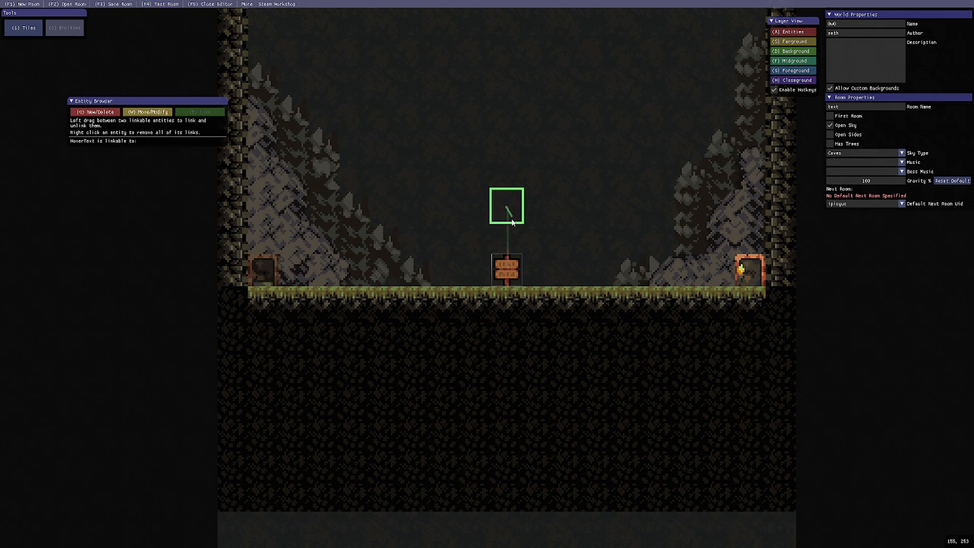
- Place a Trigger entity on the ground to the right of the Sign and open its properties
key("w")
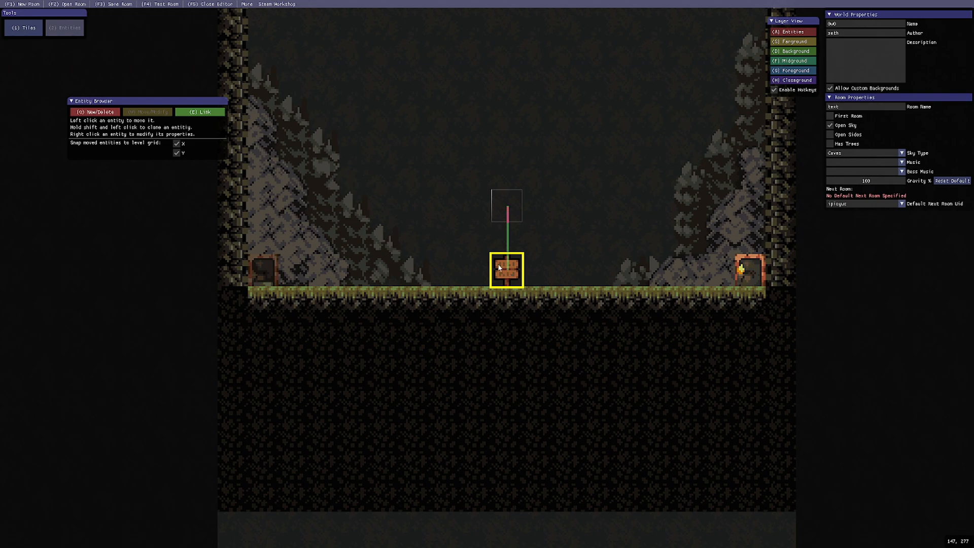
left_click(96, 112)
left_click(157, 156)
left_click(553, 262)
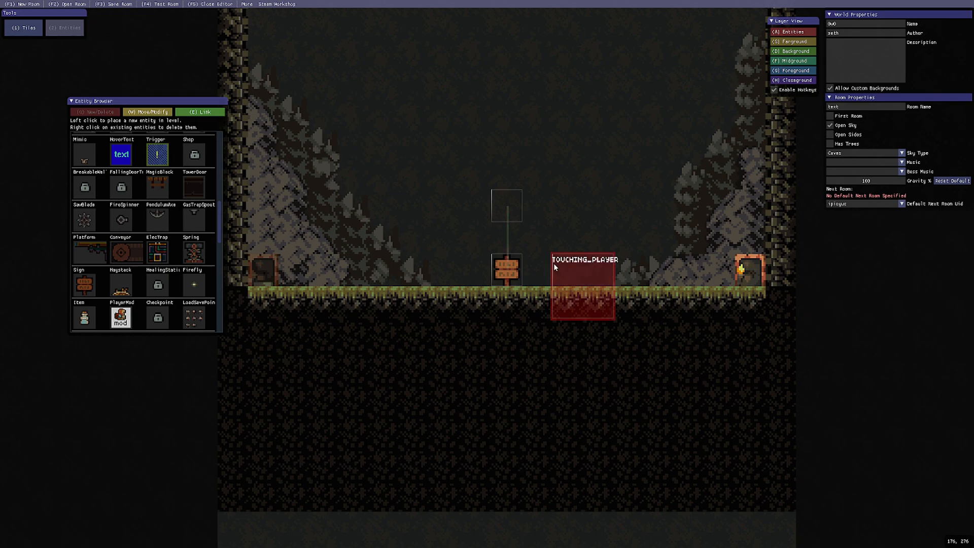
left_click(151, 112)
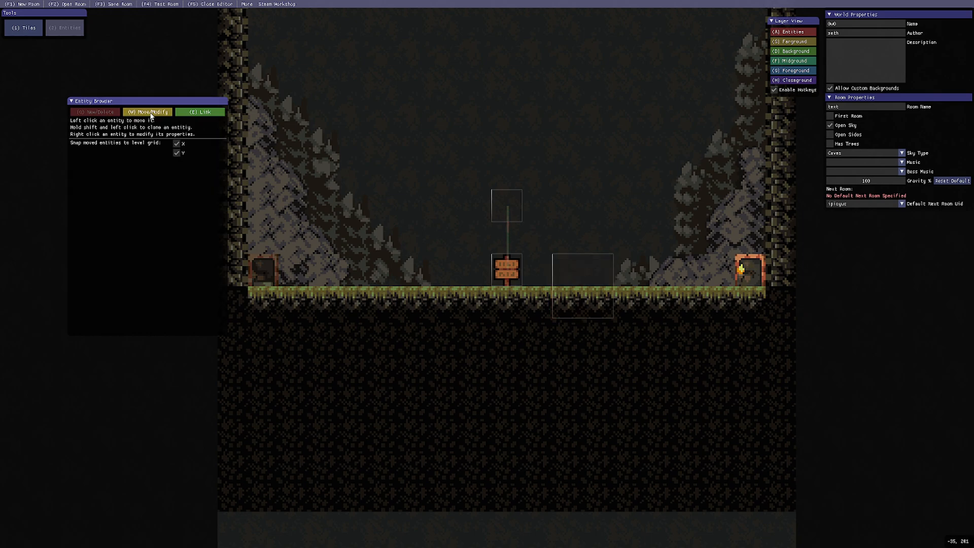
right_click(576, 275)
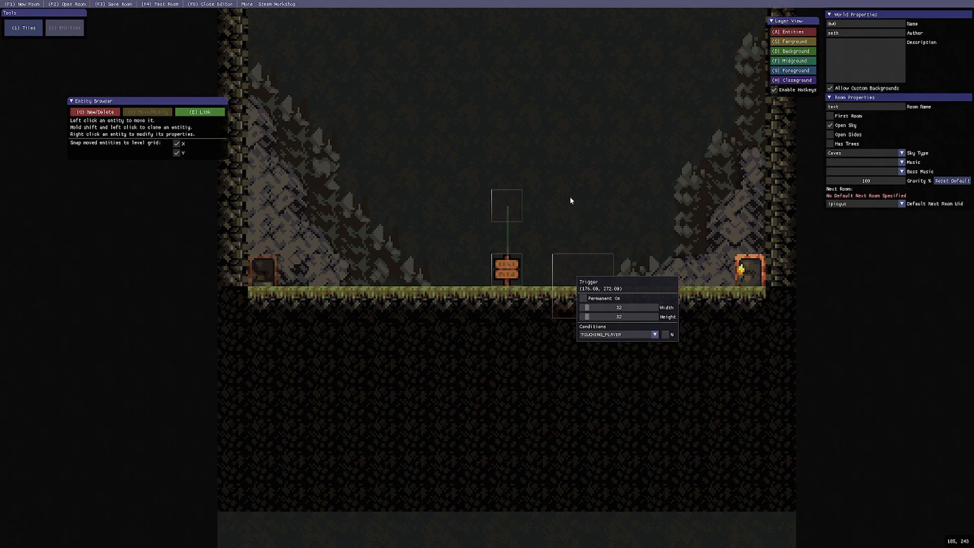
- Link the Trigger beside the Sign to the HoverText
left_click(200, 116)
left_click(191, 117)
left_click_drag(582, 285, 512, 215)
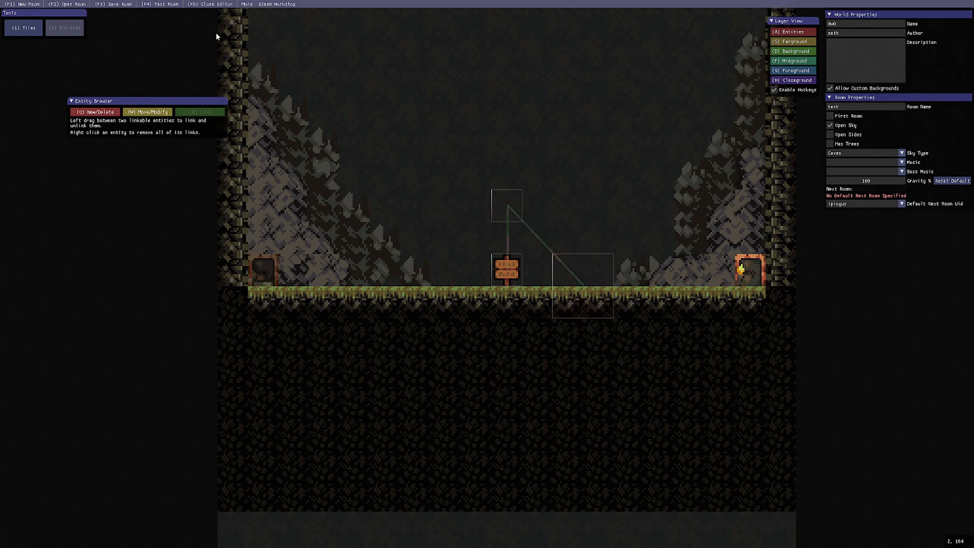
- Test the room by walking the character through the Trigger area and back to the Sign, and return to the editor
left_click(166, 5)
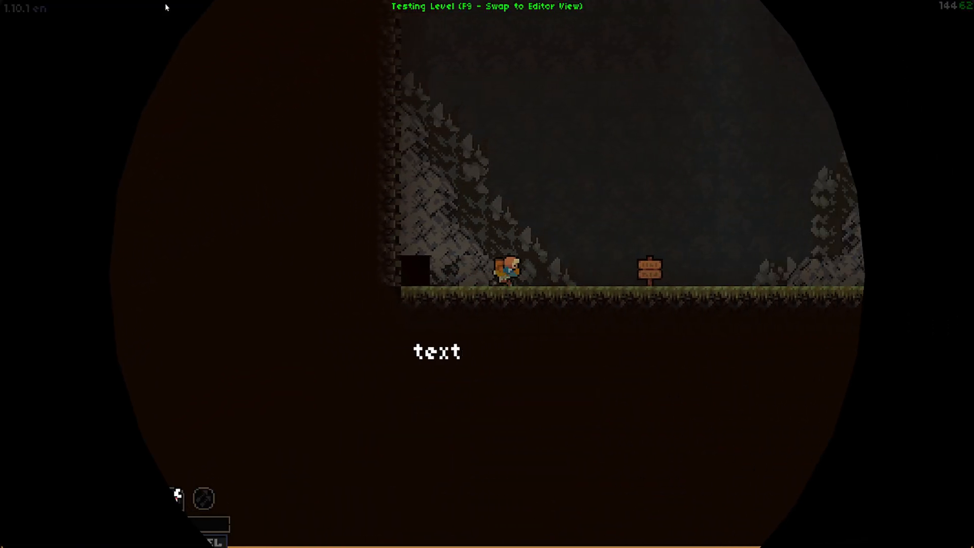
key("d")
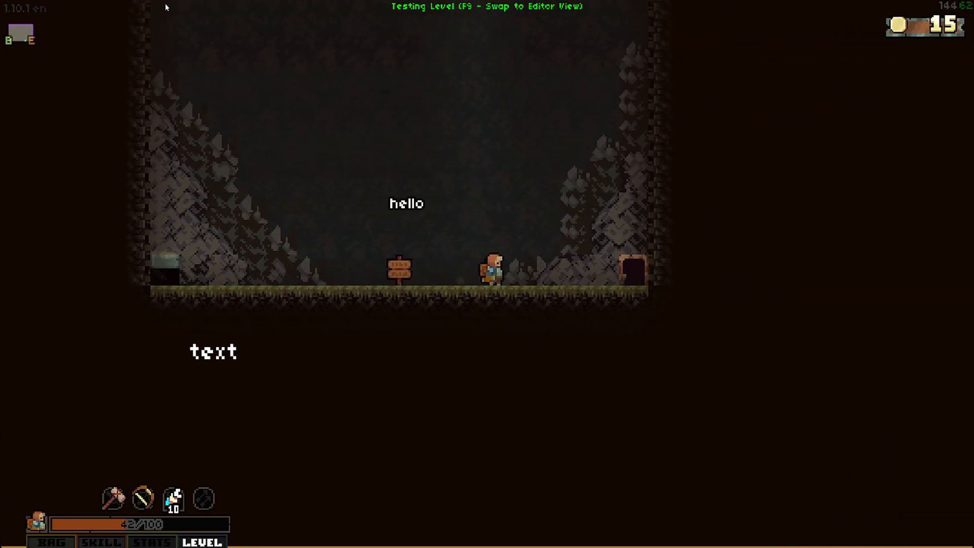
key("a")
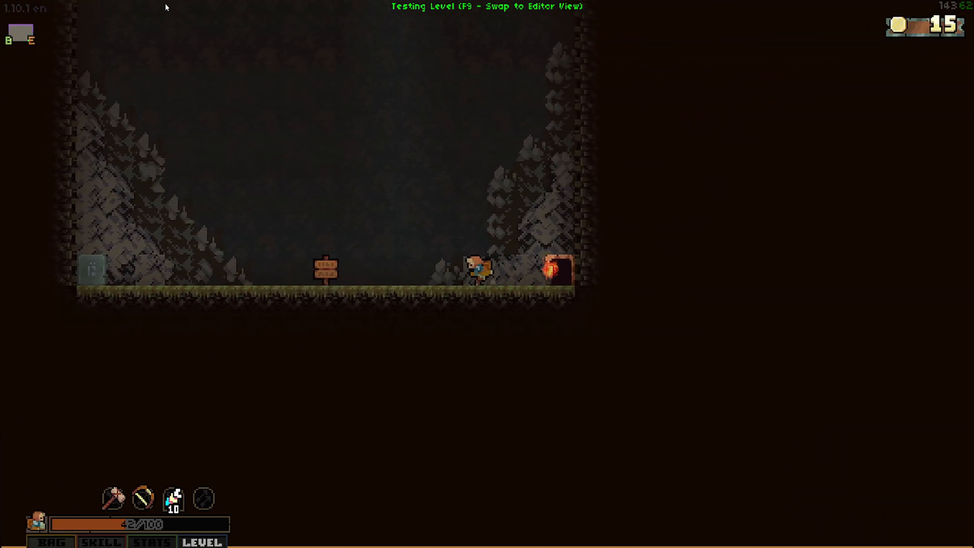
key("a")
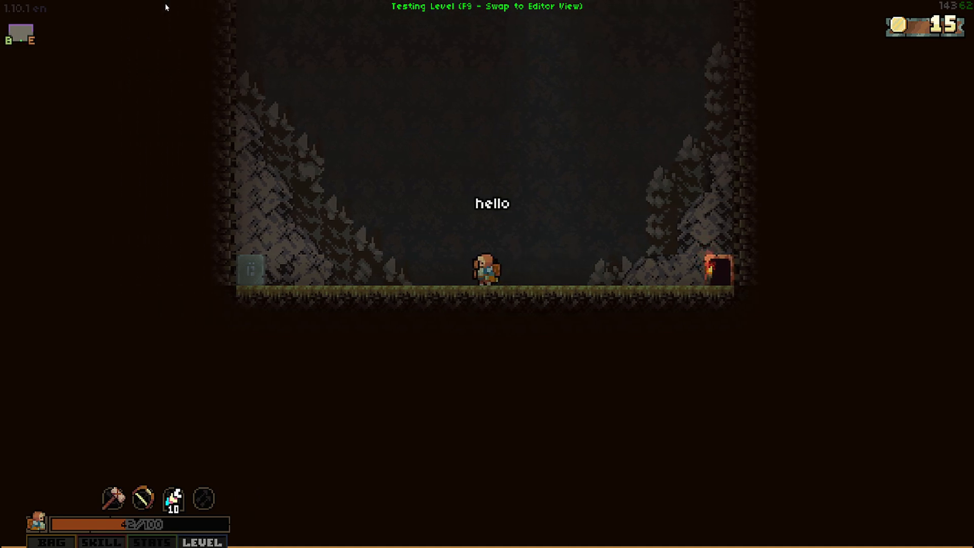
key("F9")
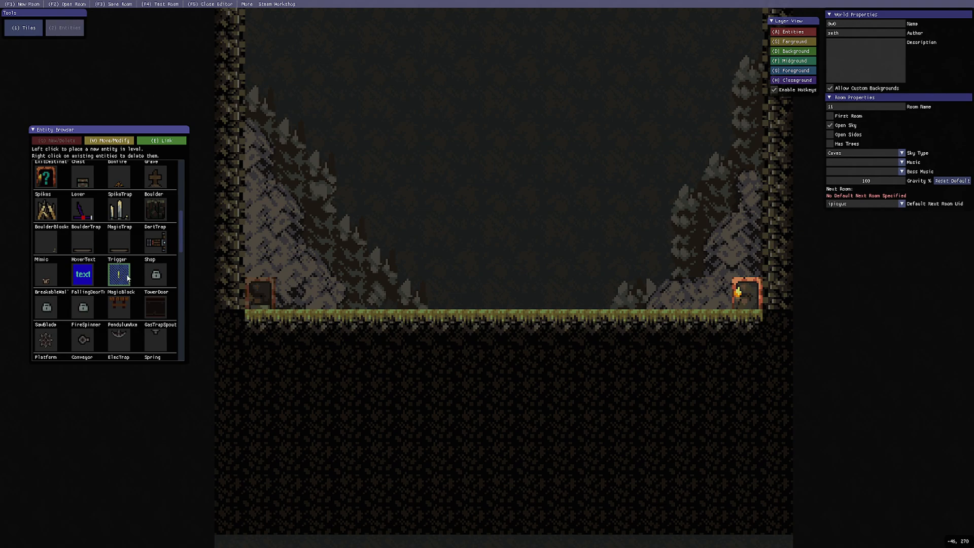
- Place a Trigger in the middle of room 11 and a FallingDoor on the ground to its right
left_click(488, 267)
scroll(131, 293, "down", 4)
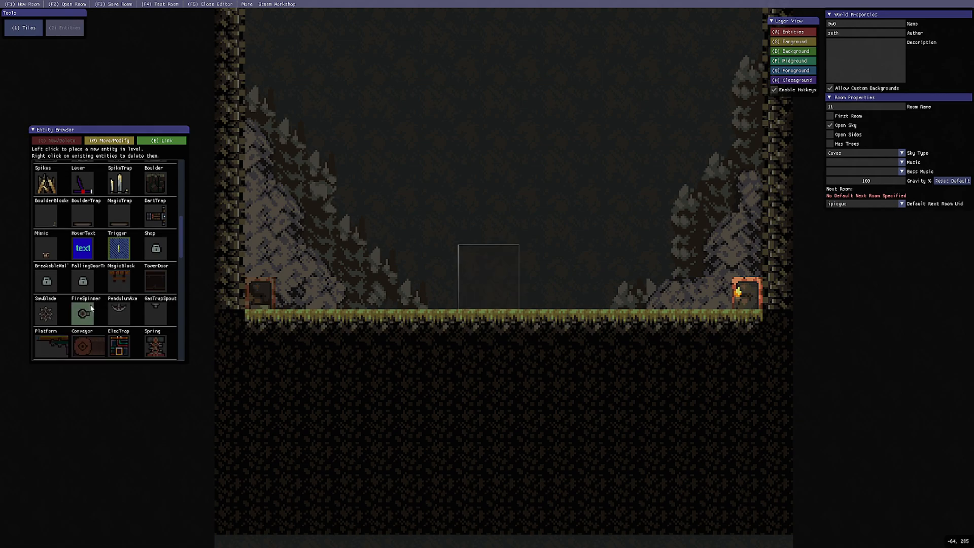
scroll(88, 333, "down", 1)
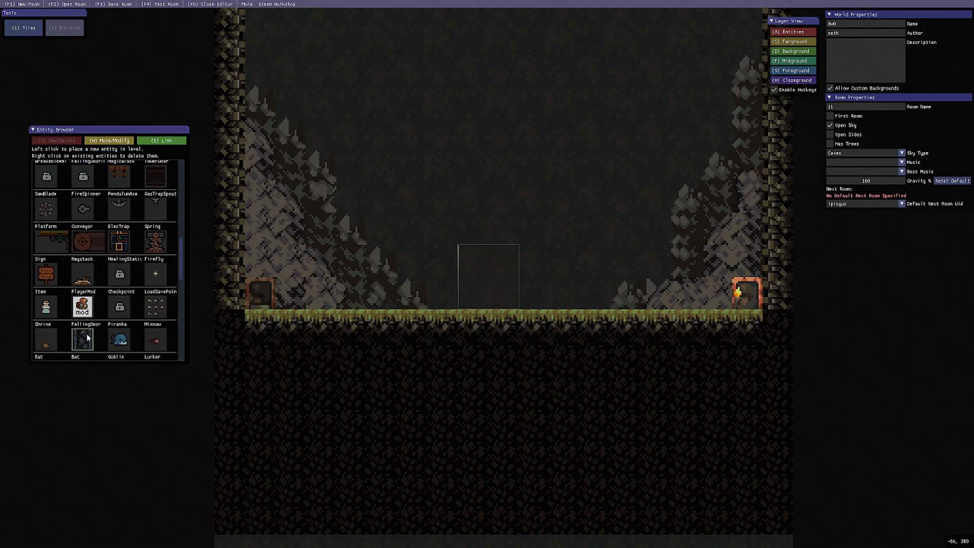
left_click(570, 297)
- Place a Lever on the ground to the left of the Trigger
scroll(135, 293, "up", 5)
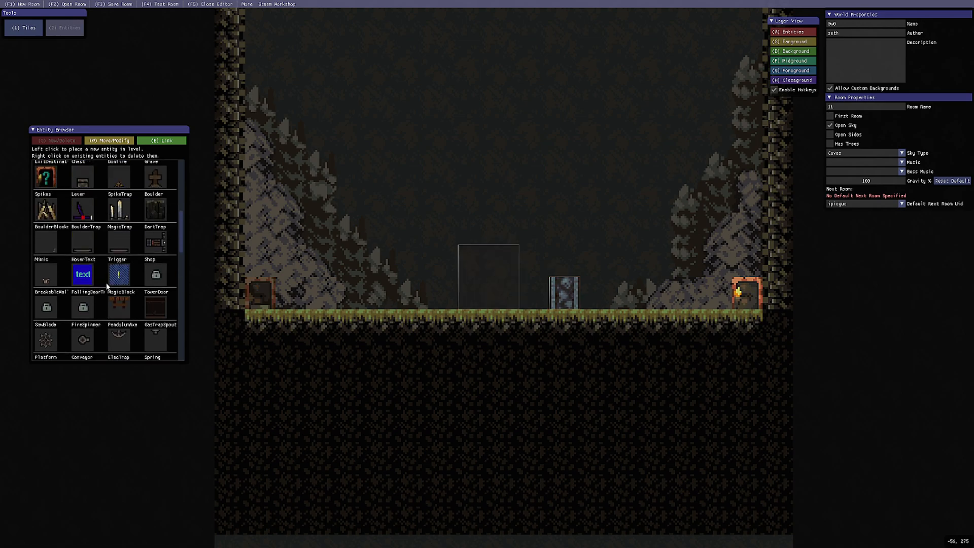
left_click(83, 208)
left_click(406, 295)
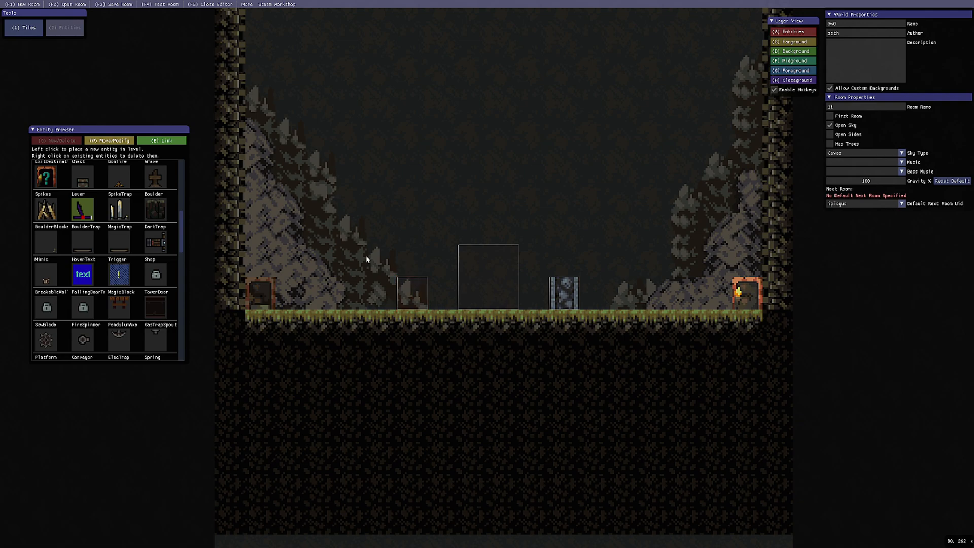
- Set the Trigger's condition to INPUT_TRUE in its properties
left_click(115, 142)
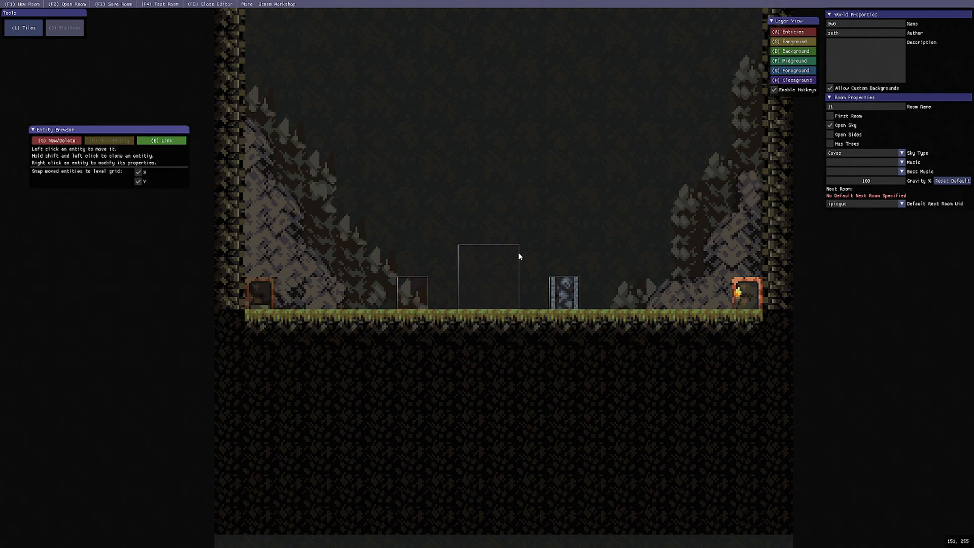
right_click(482, 277)
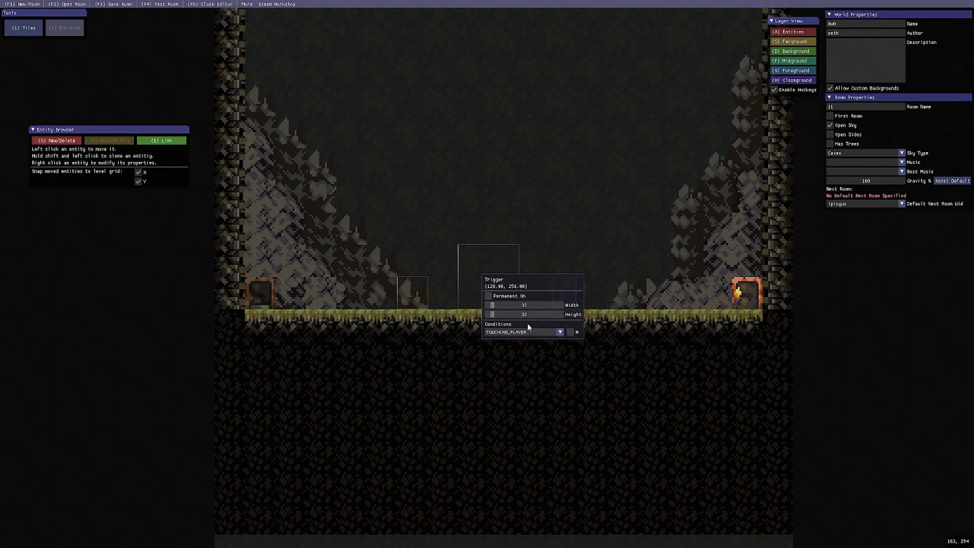
left_click(560, 332)
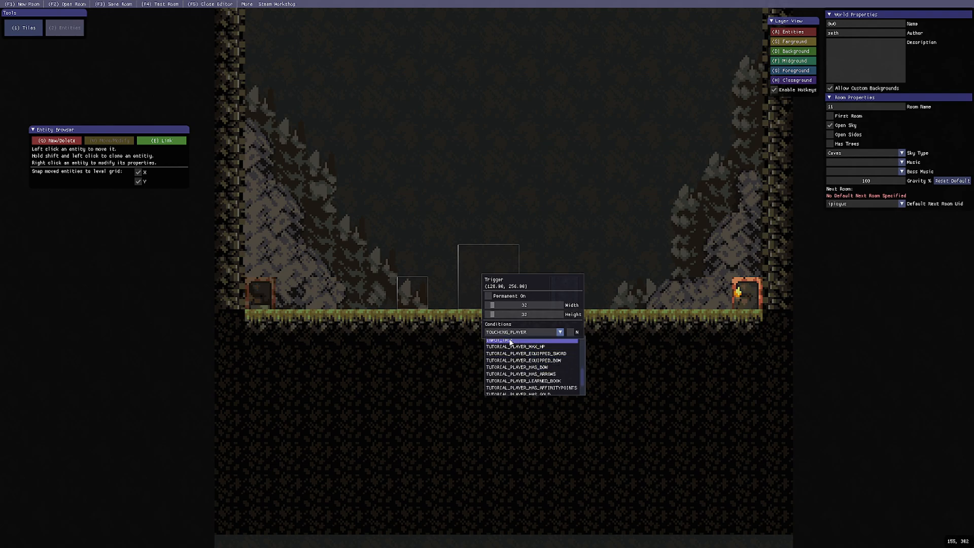
left_click(518, 339)
left_click_drag(531, 281, 526, 303)
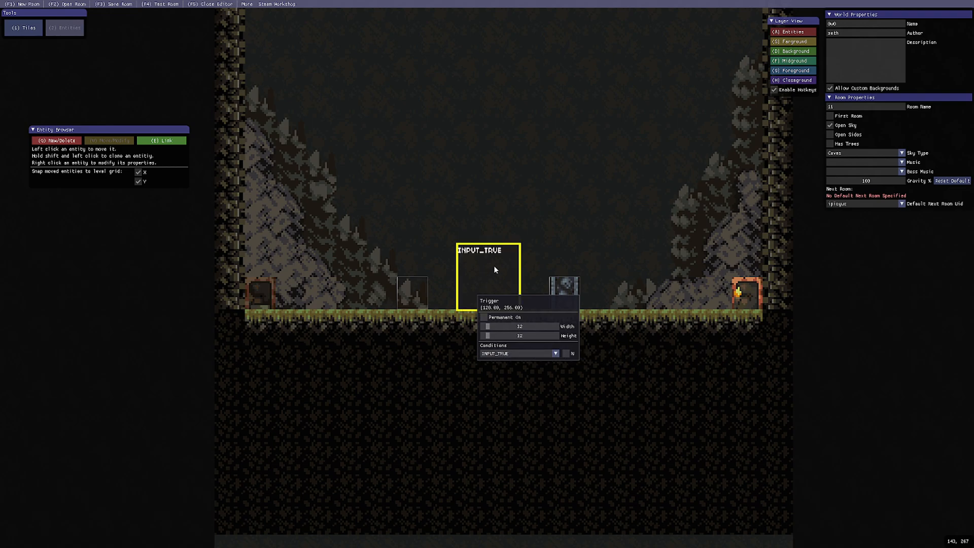
- Link the Lever to the Trigger
key("e")
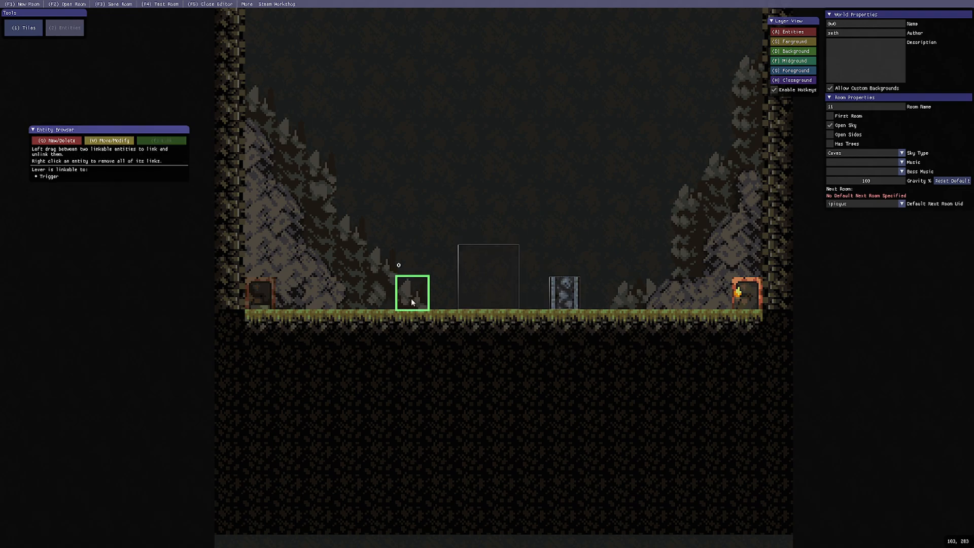
left_click_drag(409, 294, 495, 276)
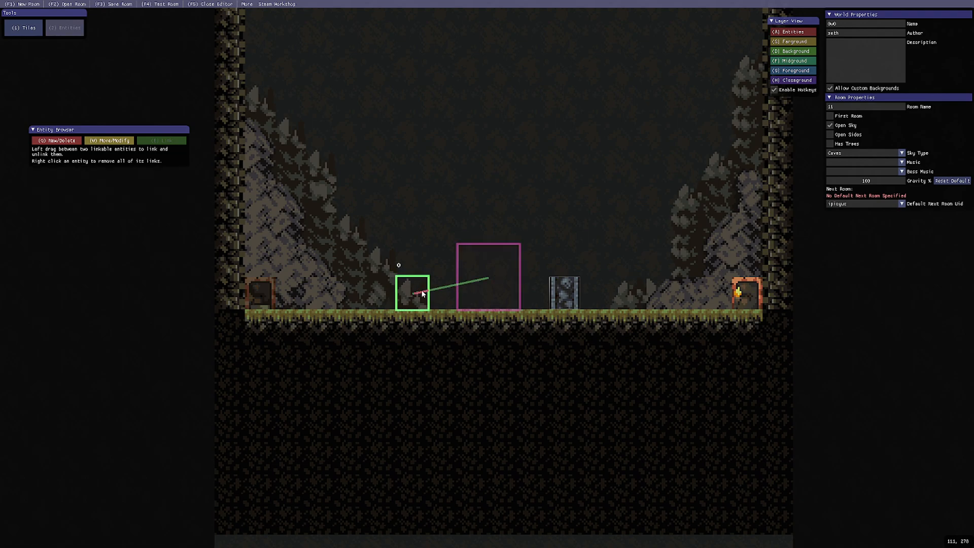
- Link the Trigger to the FallingDoor in room 11 and test the room by pulling the lever
left_click_drag(503, 280, 561, 293)
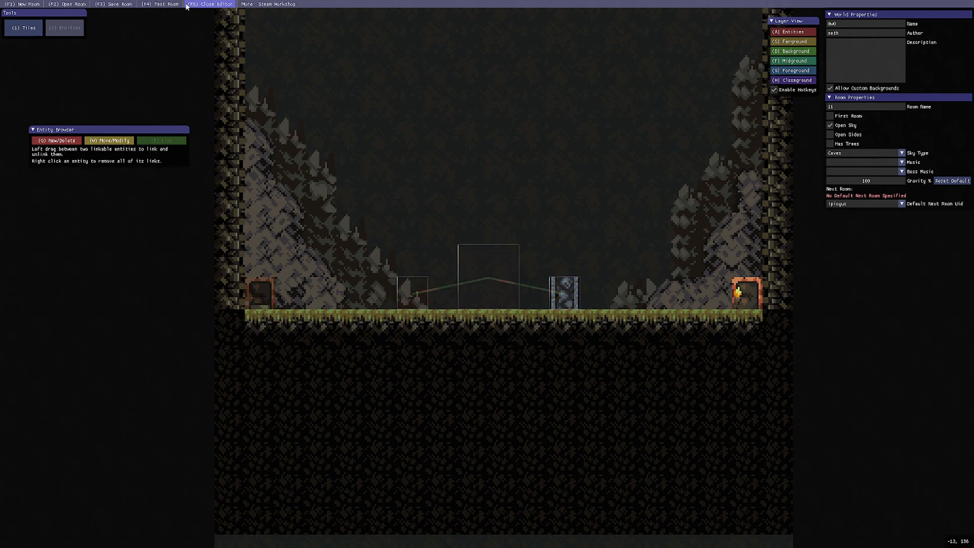
left_click(169, 6)
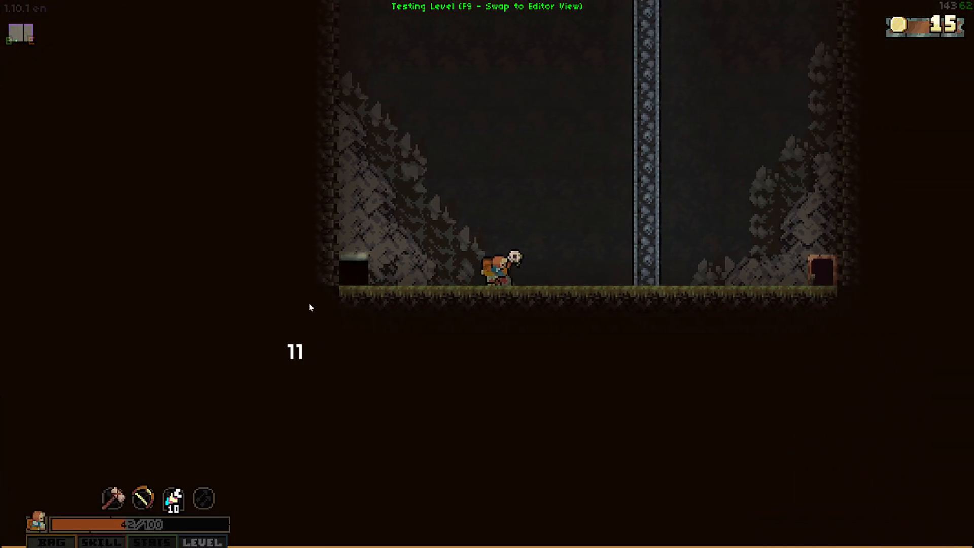
key("x")
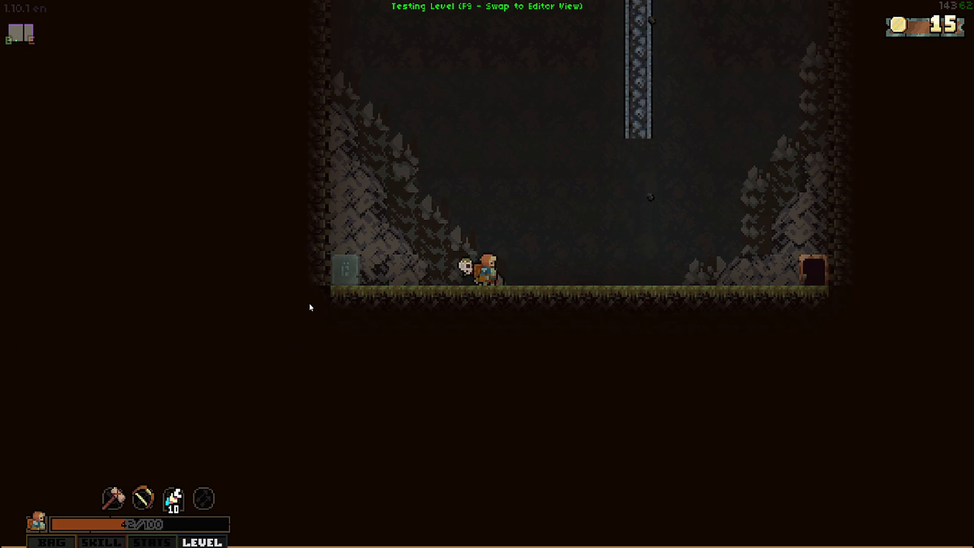
key("F9")
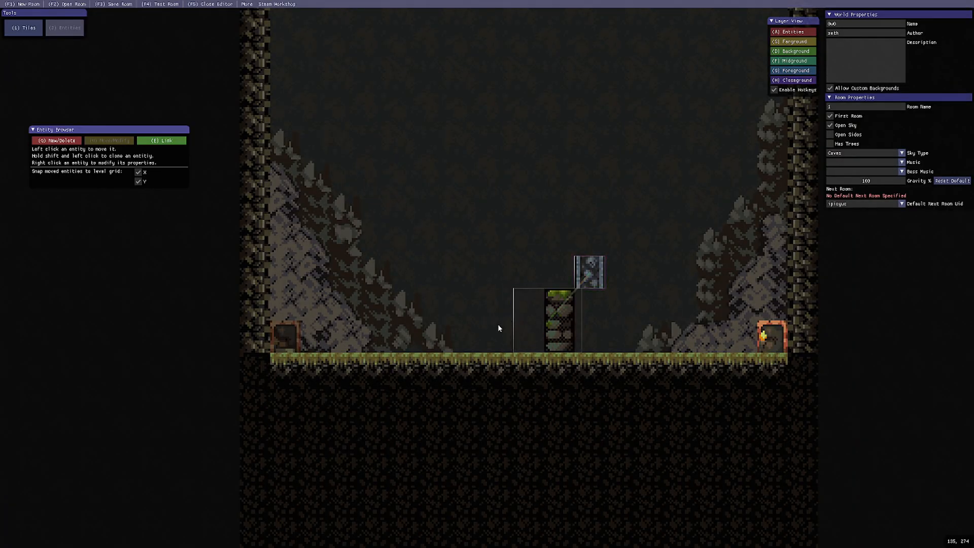
- Review the condition options of room 1's Trigger, keeping TOUCHING_PLAYER selected
right_click(529, 314)
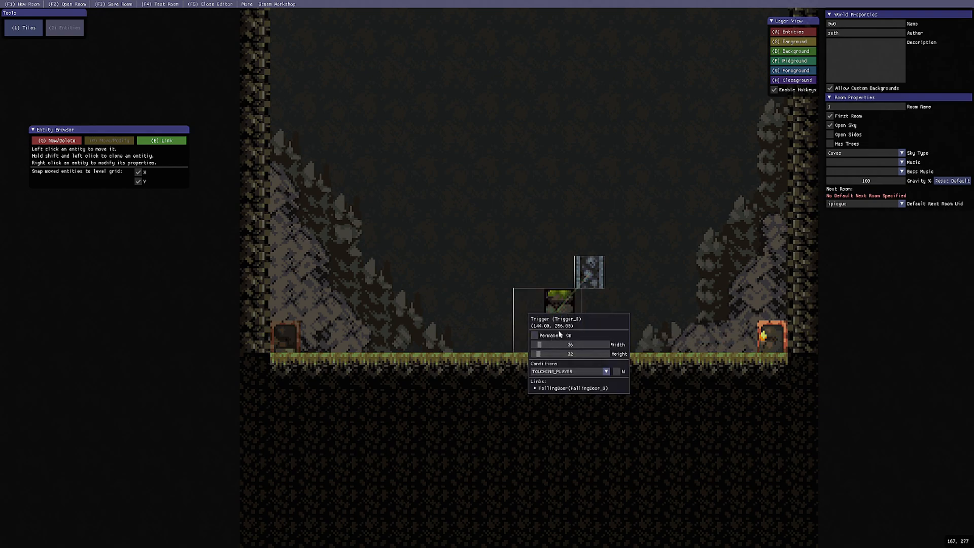
left_click(606, 371)
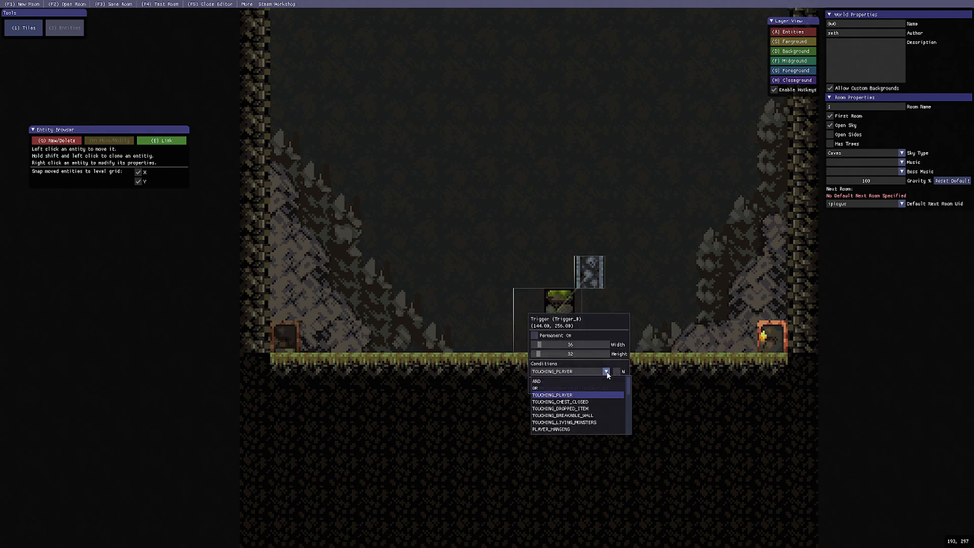
mouse_move(630, 389)
left_mouse_down()
mouse_move(630, 429)
mouse_move(631, 384)
left_mouse_up()
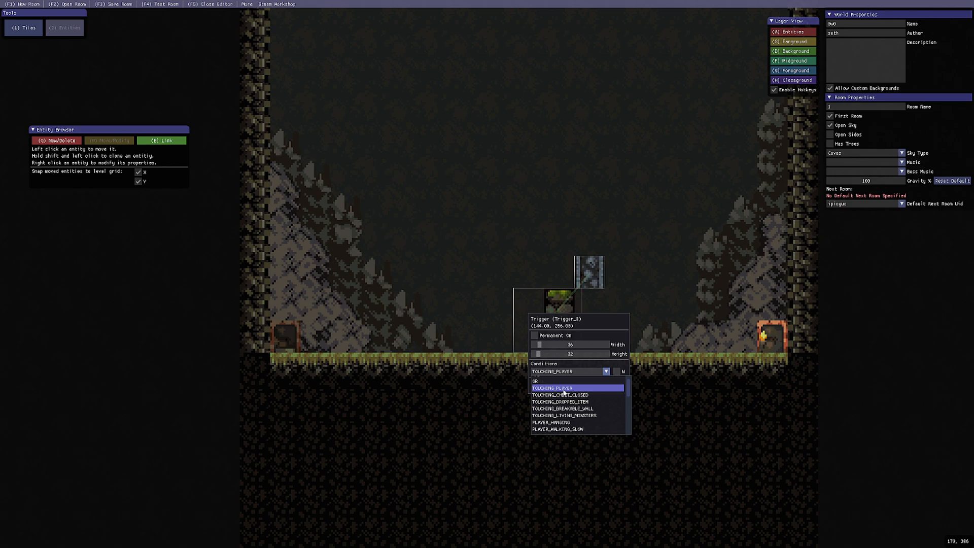
left_click(557, 391)
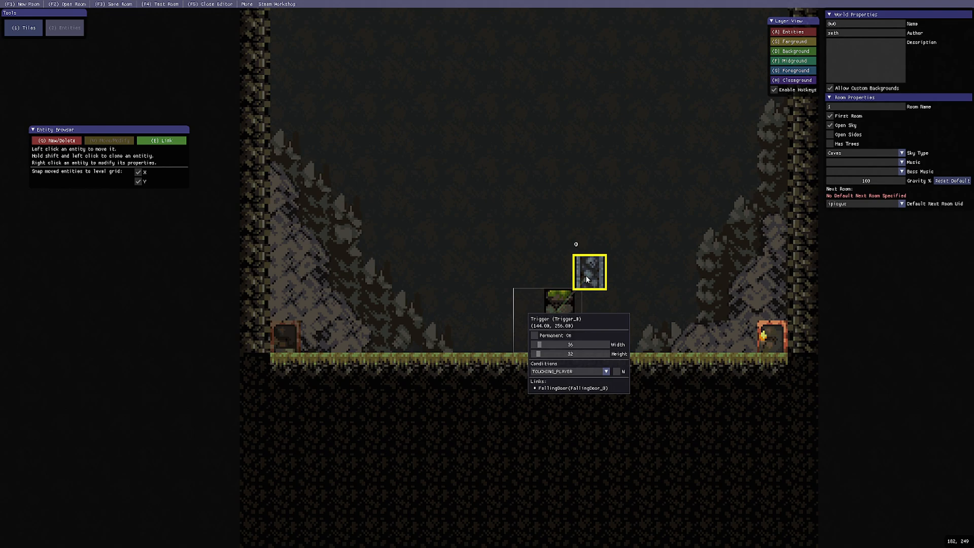
- Test room 1 by walking the character toward the trigger area, and return to the editor view
left_click(168, 4)
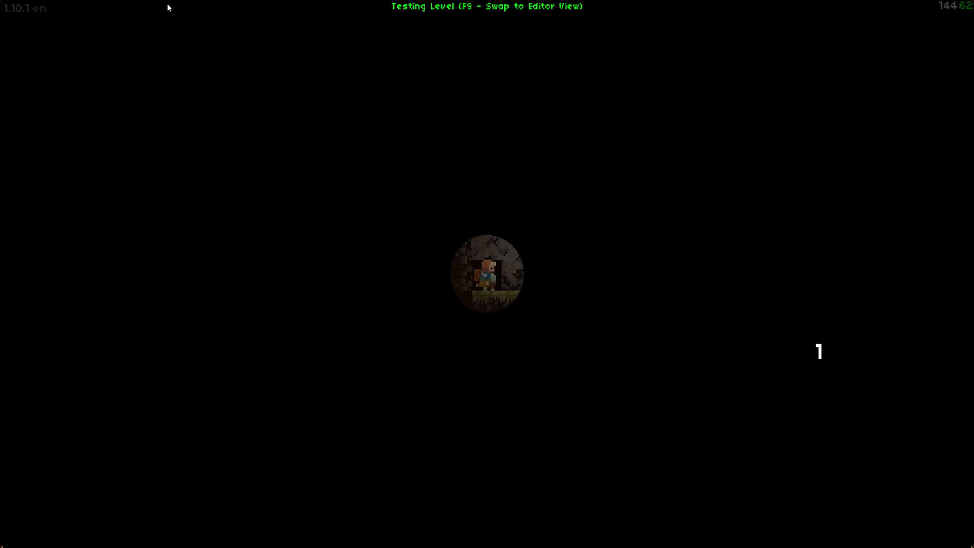
key("Right")
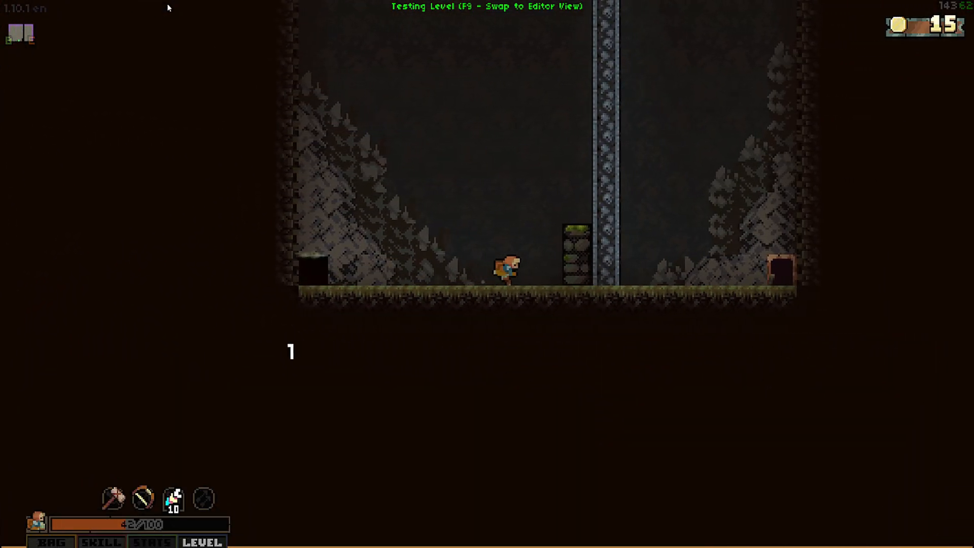
key("F9")
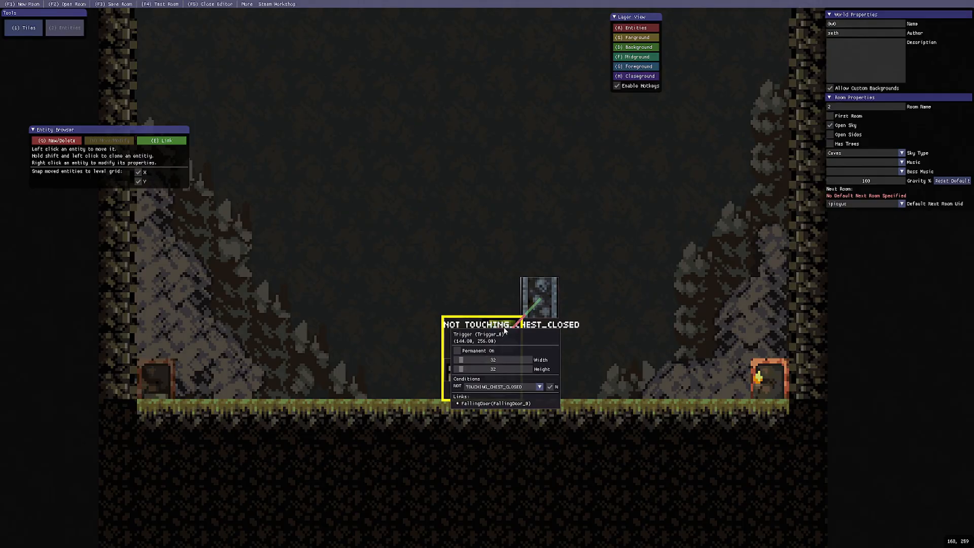
- Review the negated TOUCHING_CHEST_CLOSED condition of room 2's Trigger and test the room by opening the chest
left_click(539, 387)
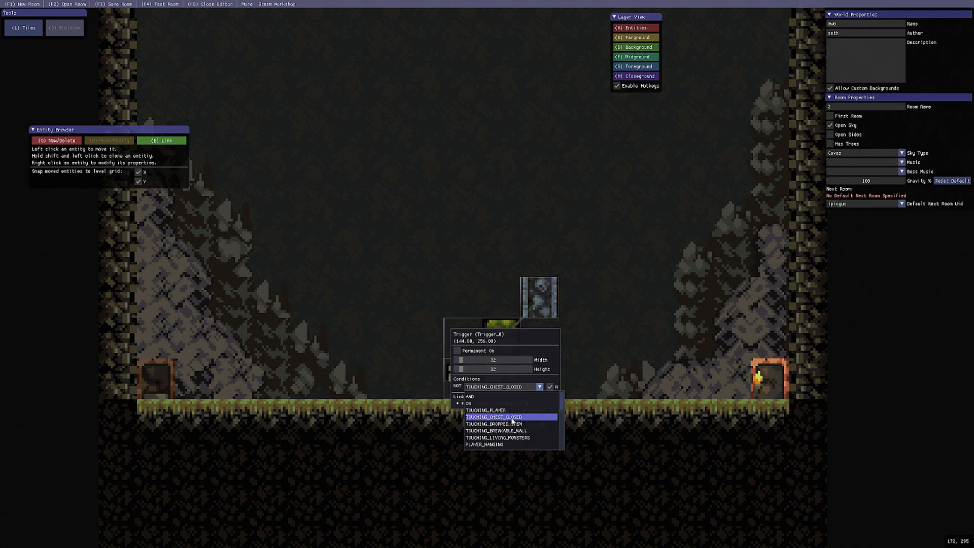
left_click_drag(512, 340, 627, 357)
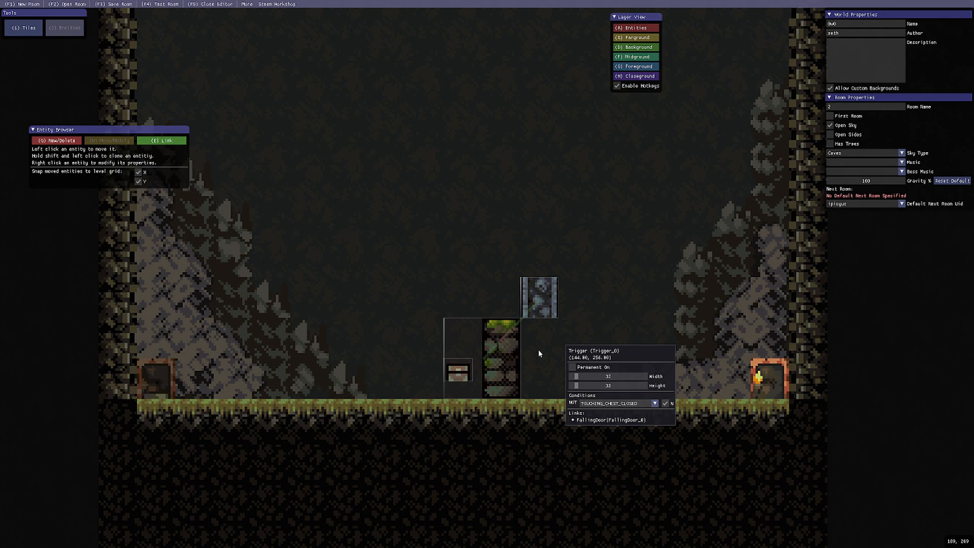
left_click(164, 5)
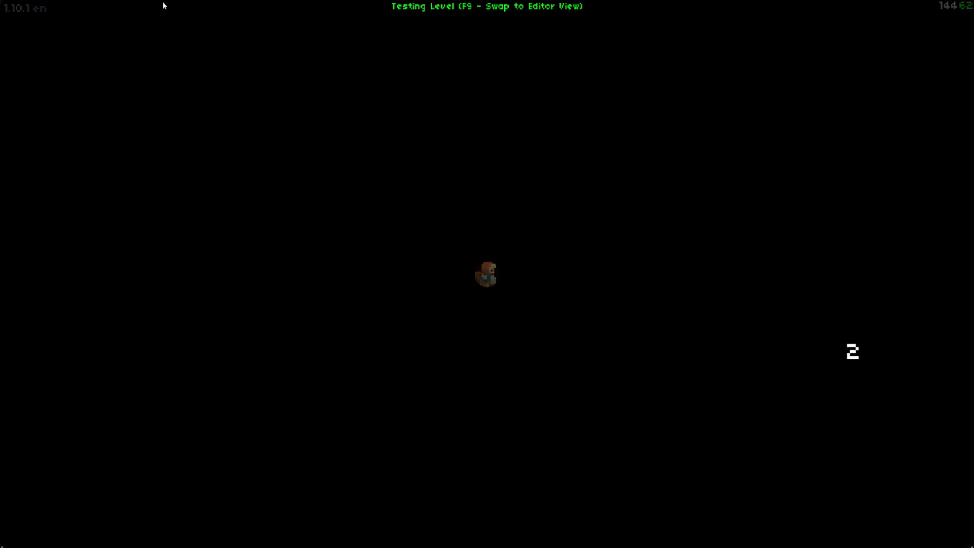
key("d")
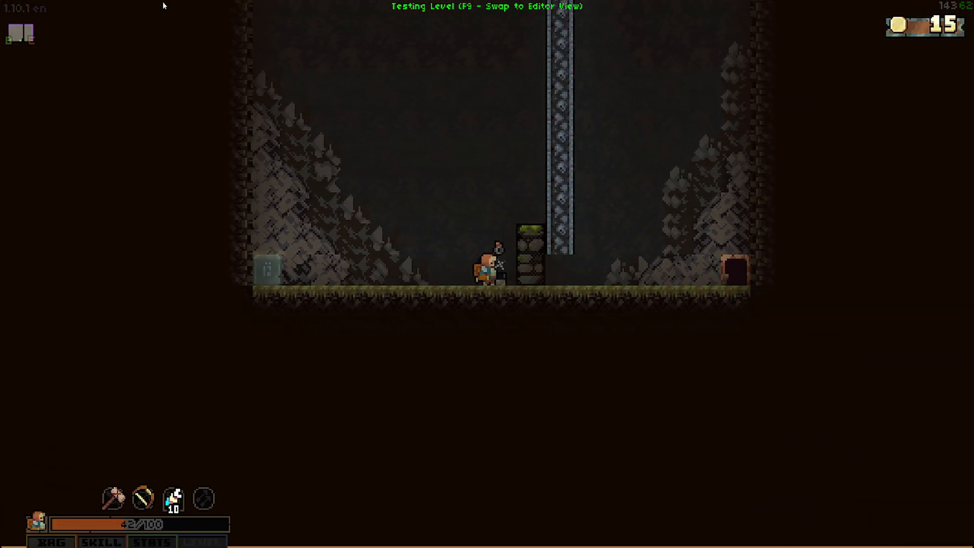
key("F9")
- Review the TOUCHING_DROPPED_ITEM condition of room 3's Trigger and test the room by dropping an item beside the wall
right_click(434, 360)
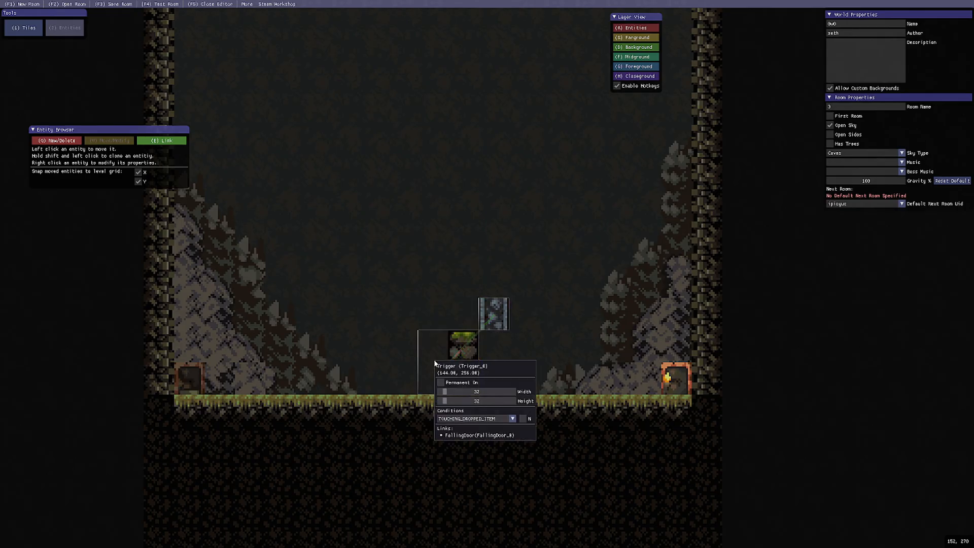
left_click(511, 419)
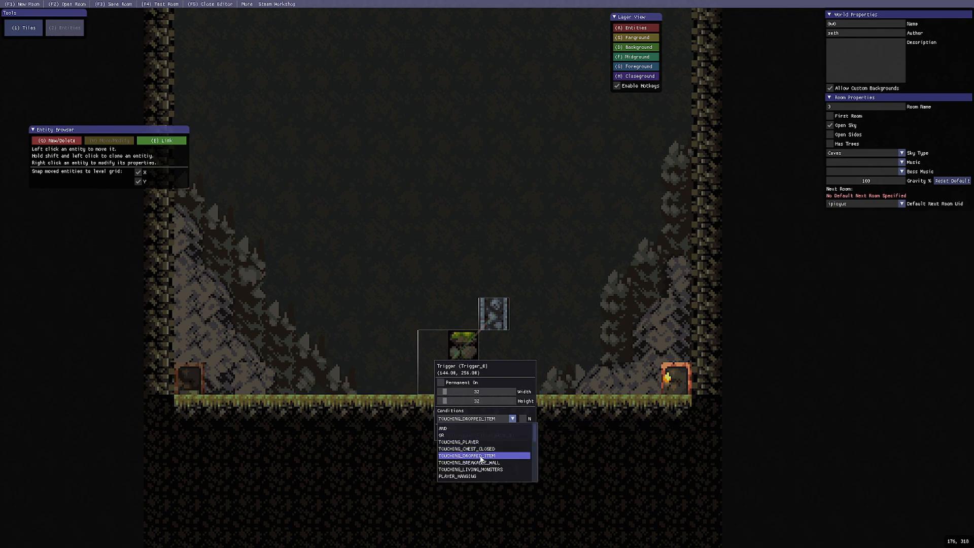
left_click(372, 341)
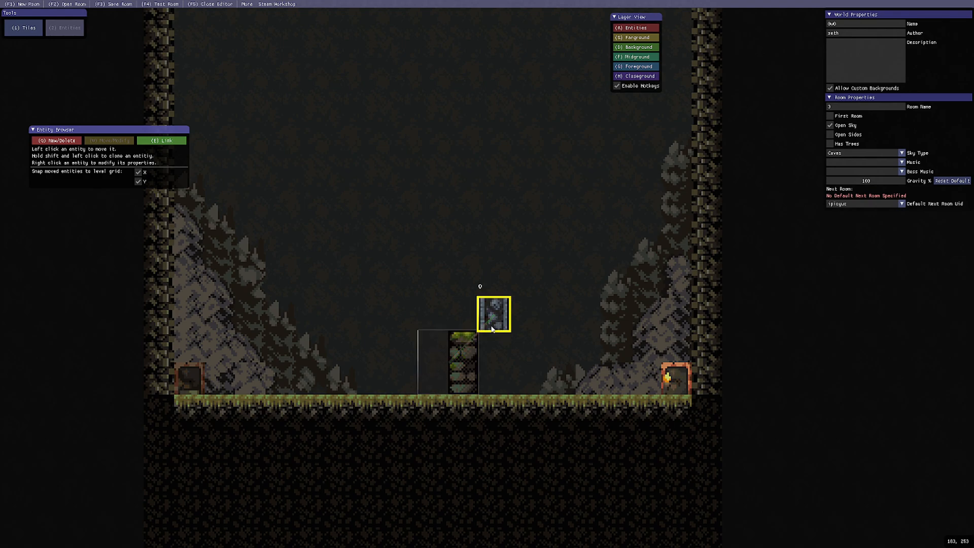
left_click(159, 4)
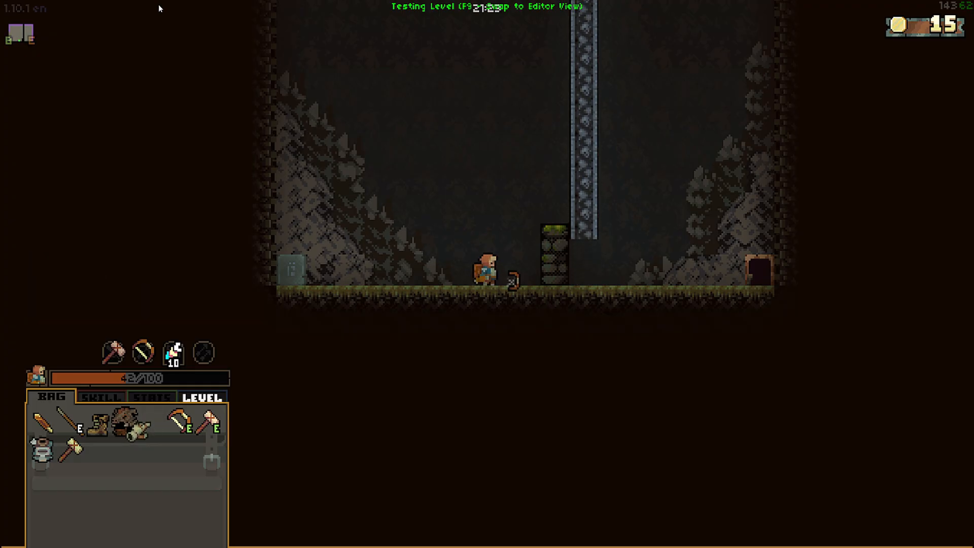
key("F9")
- Check the condition of room 4's Trigger and select the BreakableWall entity among the placeable entities
right_click(486, 341)
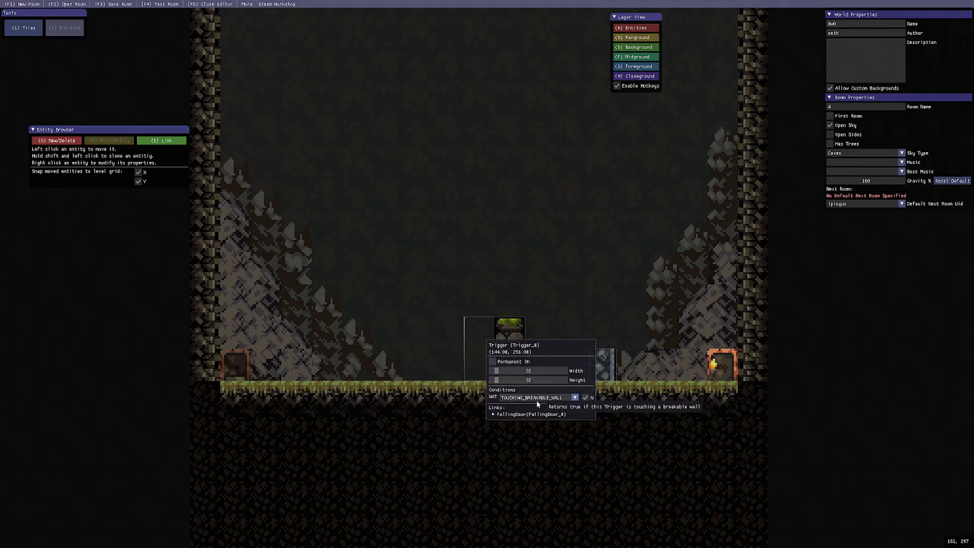
left_click_drag(557, 349, 547, 406)
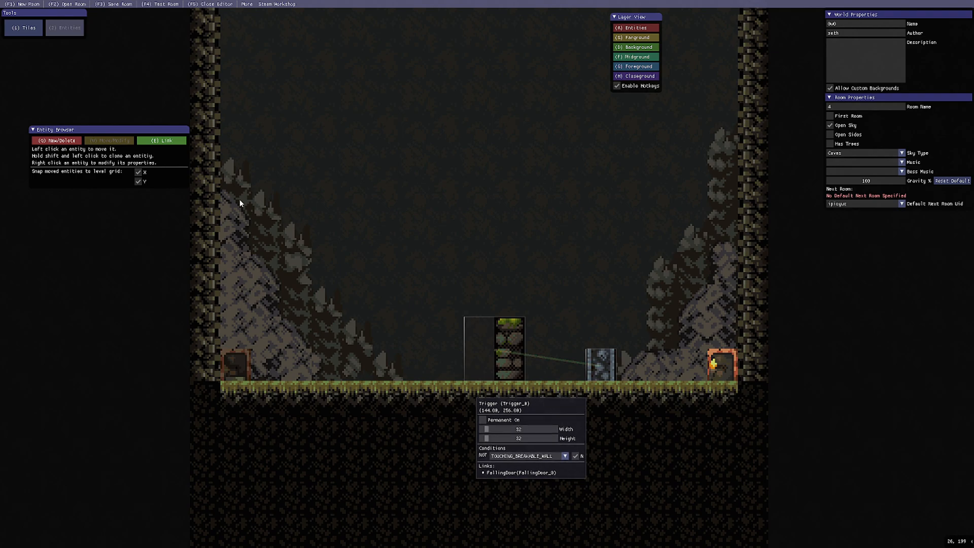
left_click(73, 142)
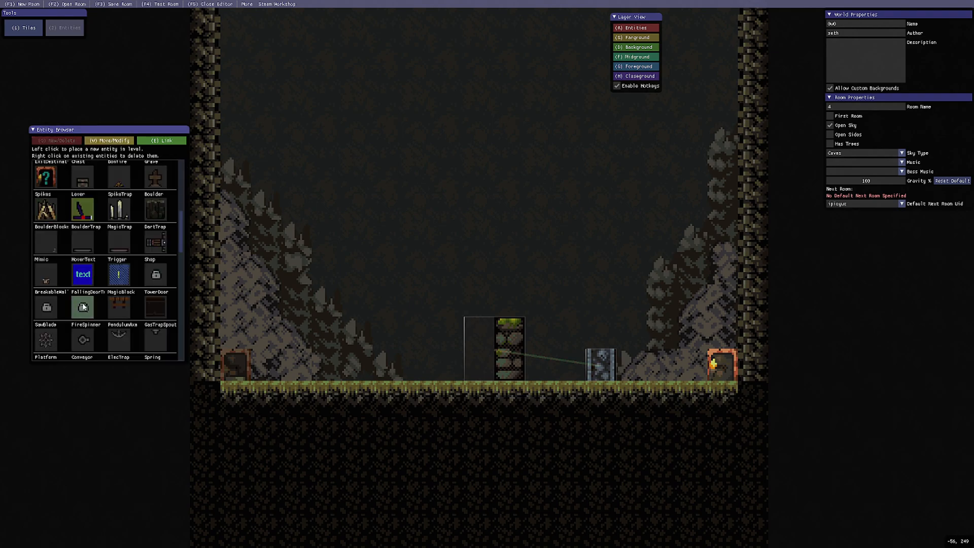
scroll(68, 291, "down", 3)
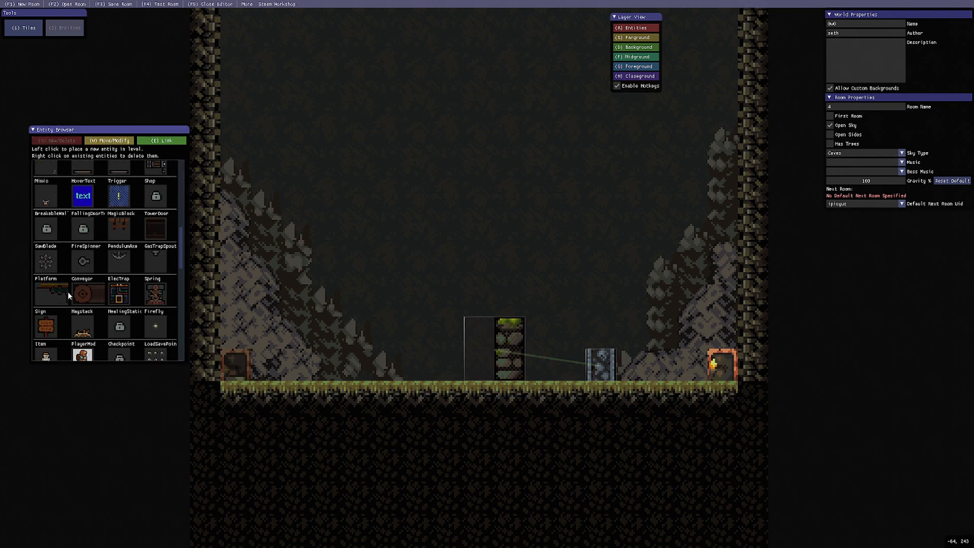
scroll(66, 291, "down", 1)
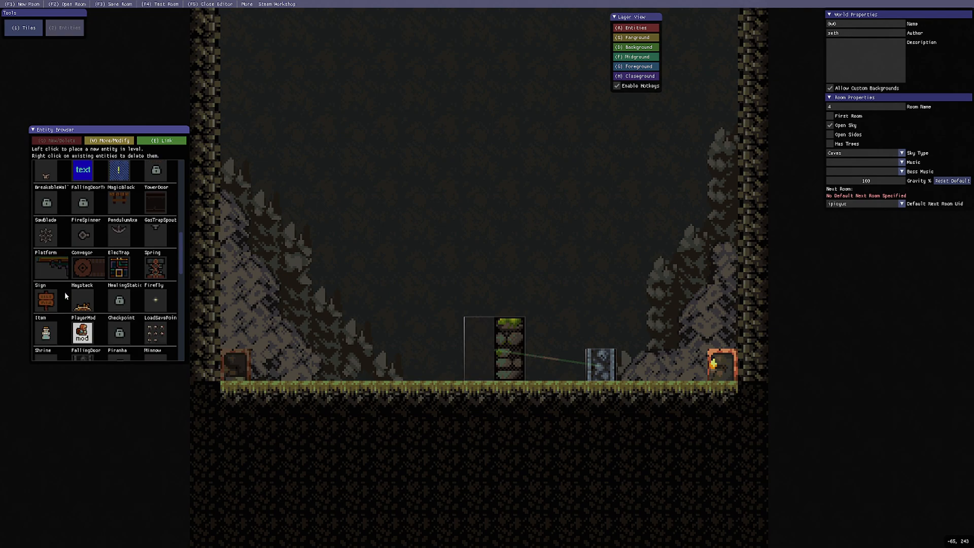
left_click(45, 207)
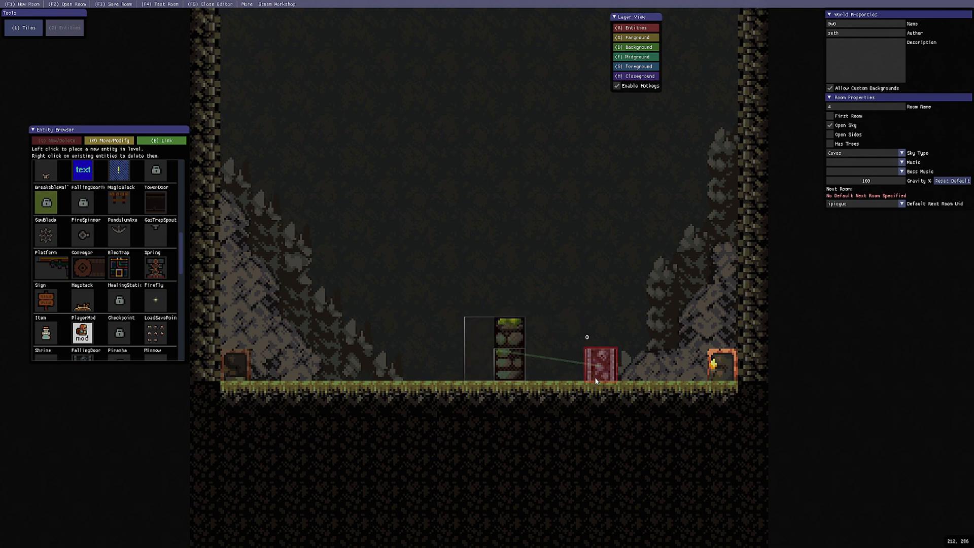
- Switch back to modifying entities and examine the negation option on the TOUCHING_BREAKABLE_WALL condition of room 4's Trigger
left_click(116, 141)
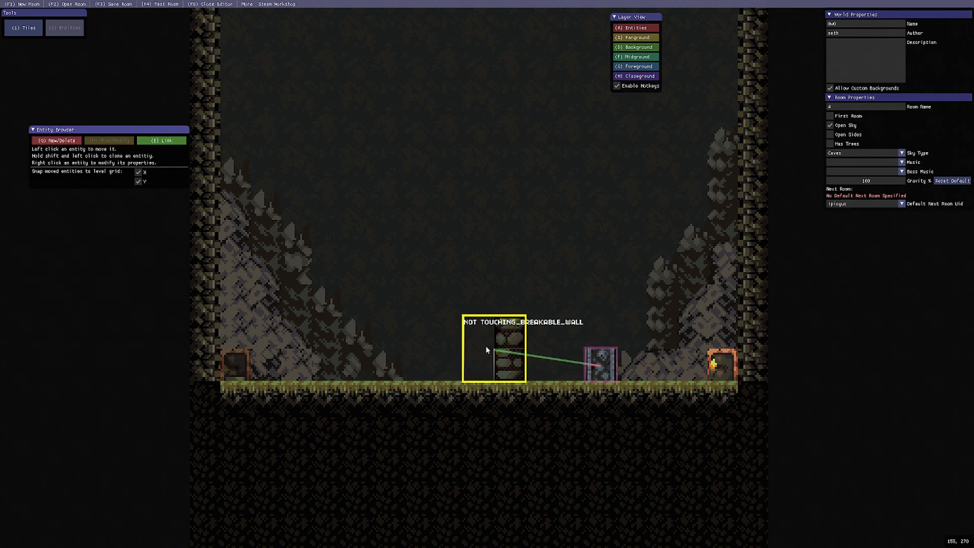
right_click(489, 334)
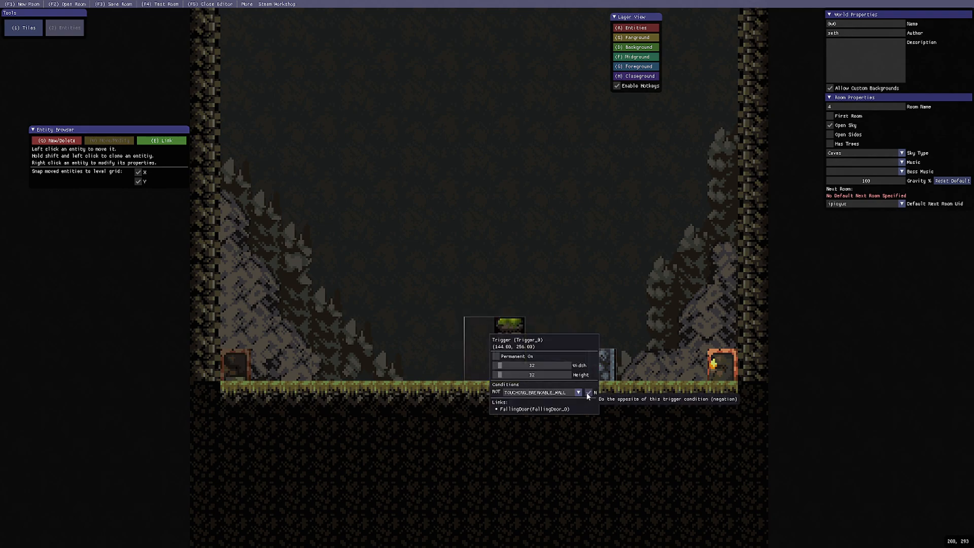
left_click_drag(543, 348, 605, 415)
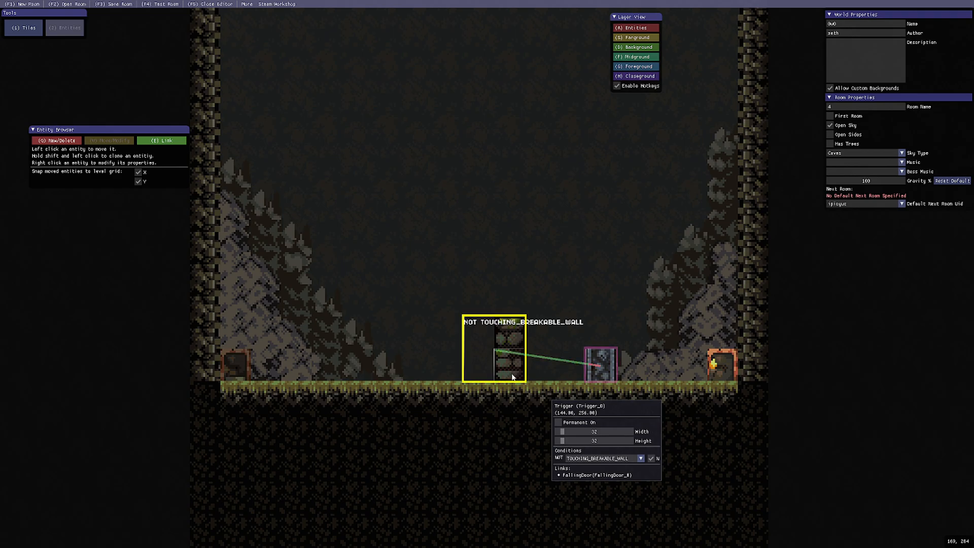
- Playtest the room with the NOT TOUCHING_BREAKABLE_WALL trigger and return to the editor
left_click(172, 4)
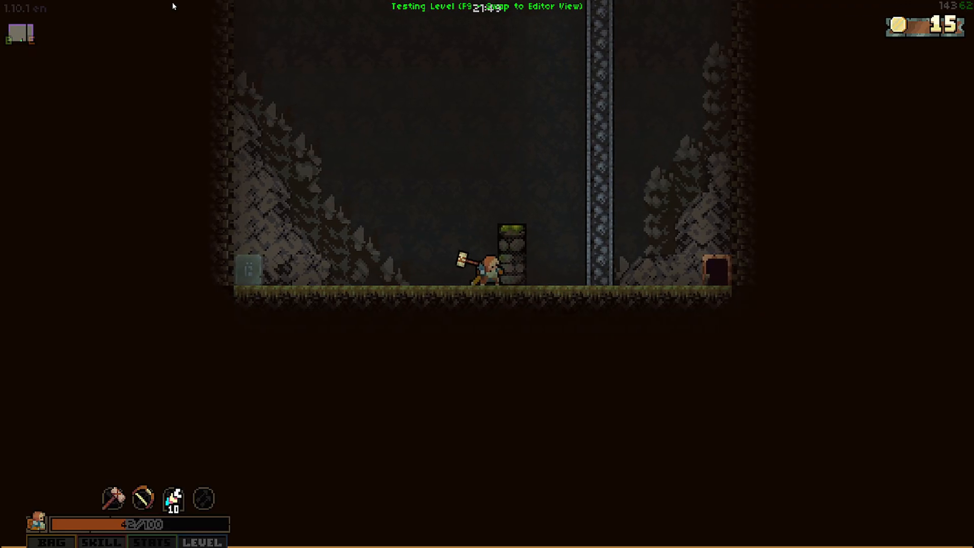
key("F9")
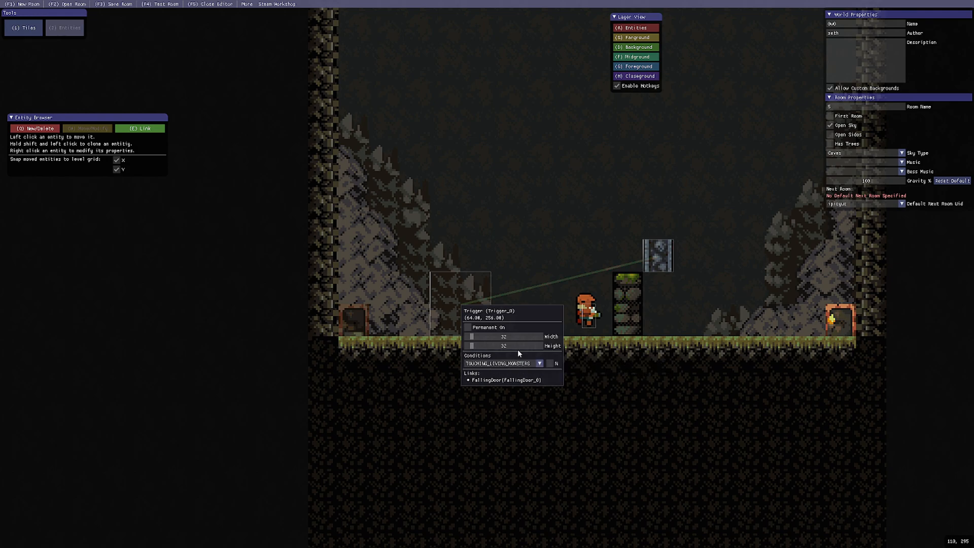
- Move the TOUCHING_LIVING_MONSTERS trigger to (48, 240), enlarge it to about 88 by 51, and playtest the room
left_click_drag(529, 315, 515, 358)
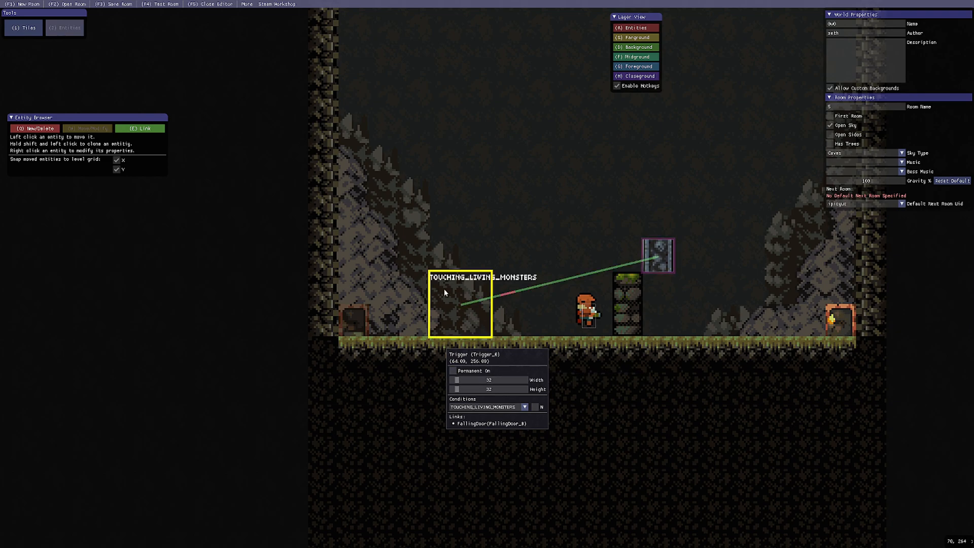
left_click_drag(470, 380, 463, 391)
left_click(484, 298)
left_click_drag(484, 297, 477, 277)
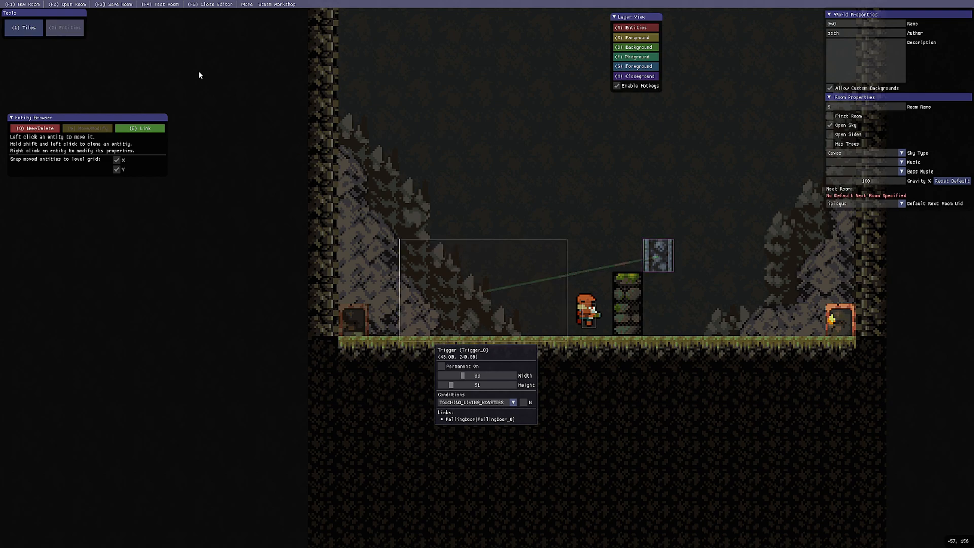
left_click(158, 5)
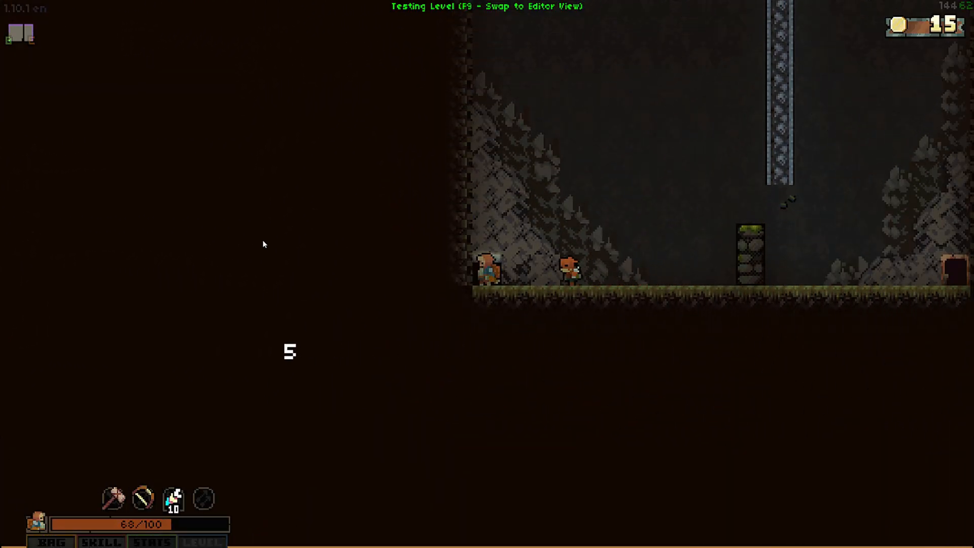
key("F9")
- Change the TOUCHING_PLAYER trigger's condition beside the breakable wall to AND and add two subconditions
right_click(494, 318)
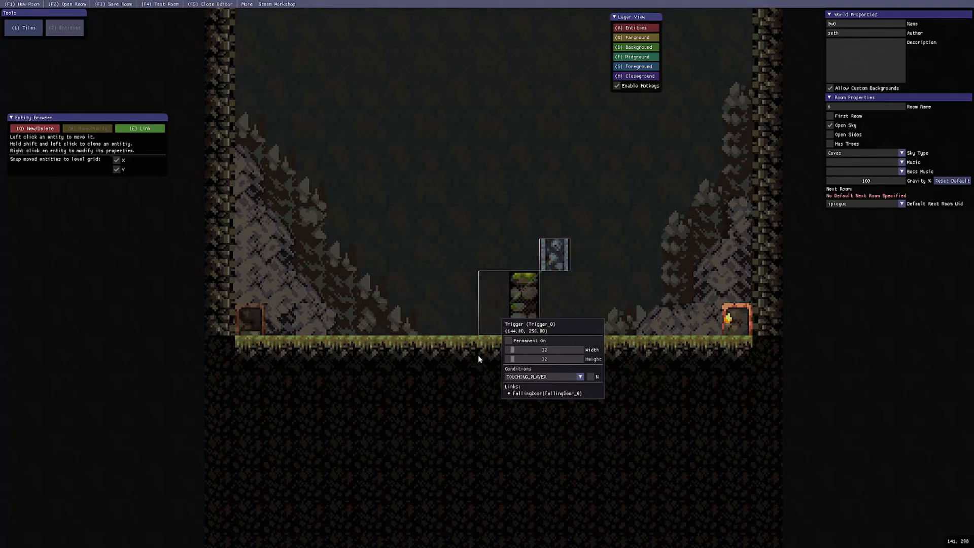
left_click(581, 377)
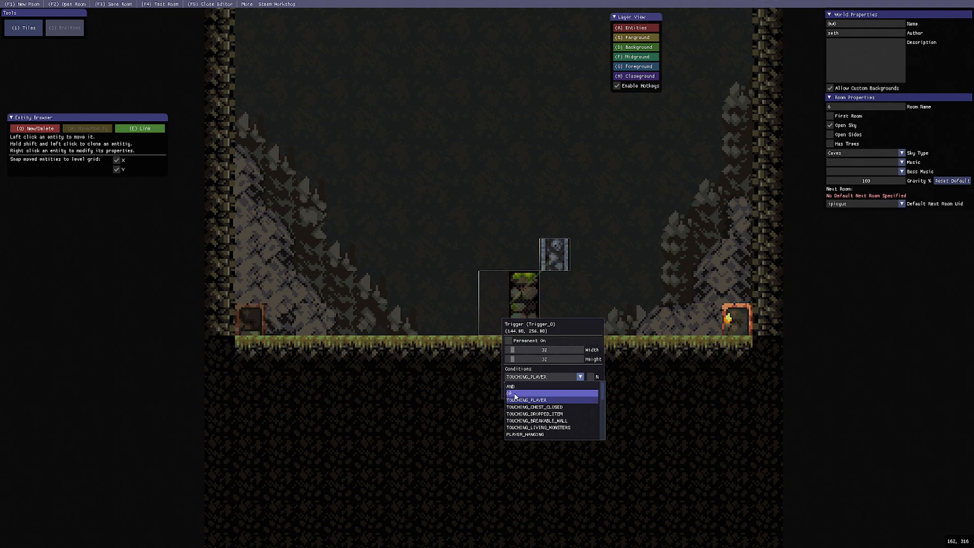
left_click(580, 377)
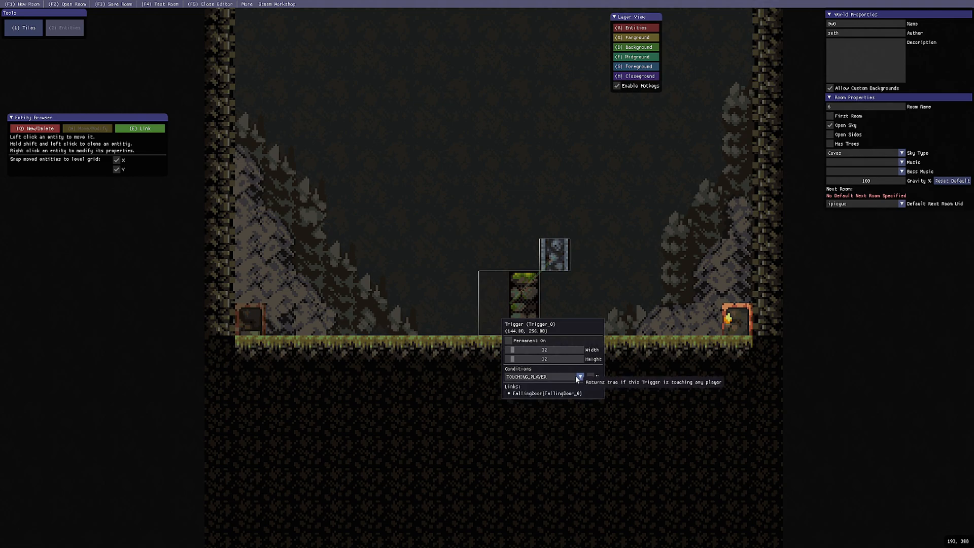
left_click(581, 377)
left_click(512, 387)
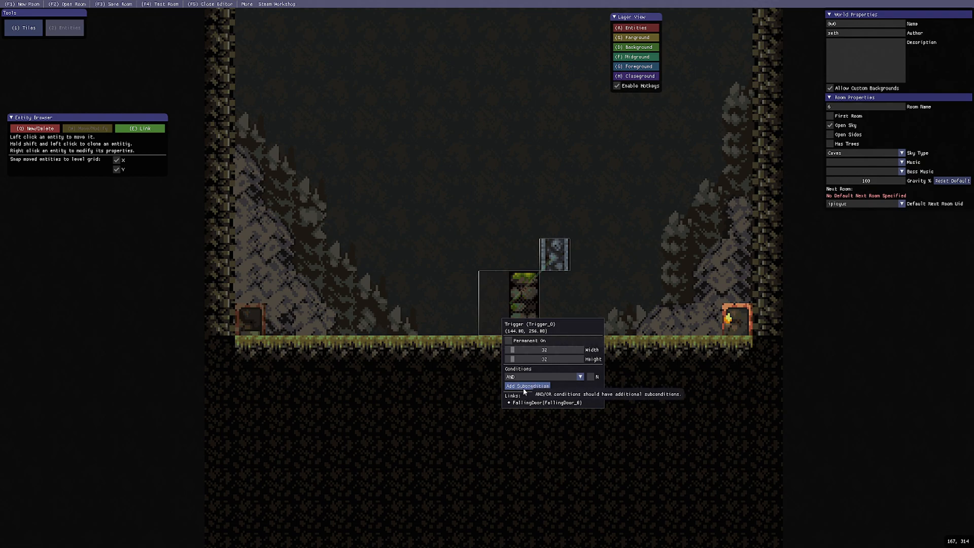
left_click(524, 389)
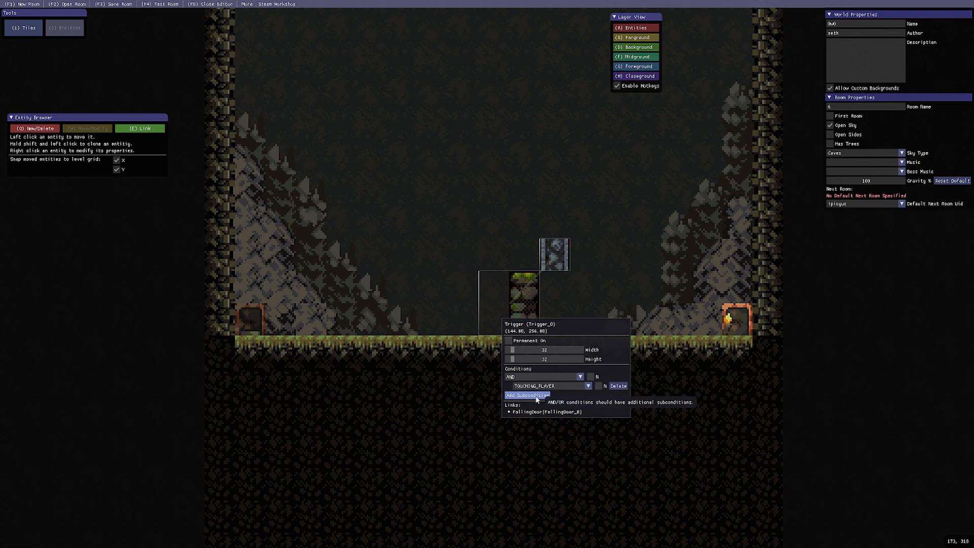
left_click(537, 398)
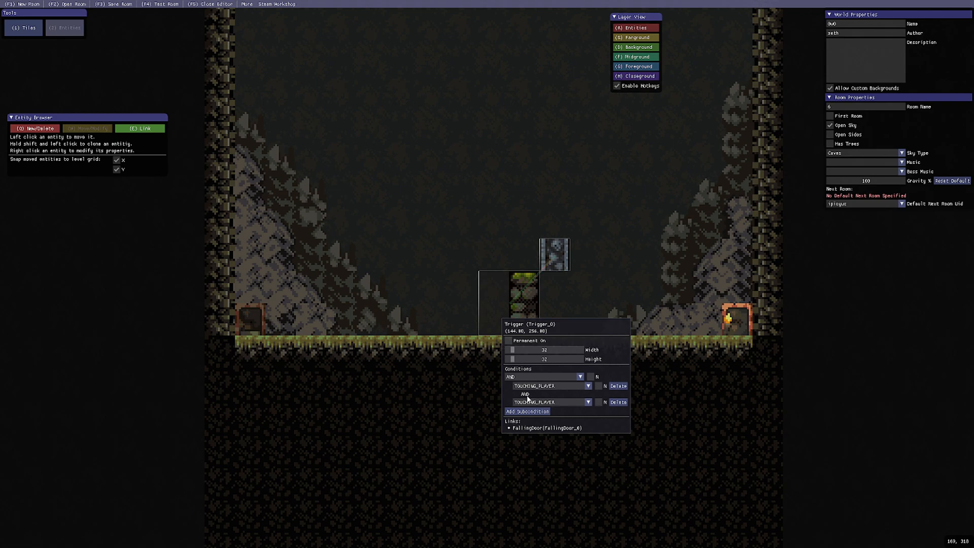
- Set the trigger's second subcondition to PLAYER_HANGING and playtest the room by hanging from the wall
left_click(588, 402)
left_click(551, 461)
left_click_drag(573, 339, 649, 338)
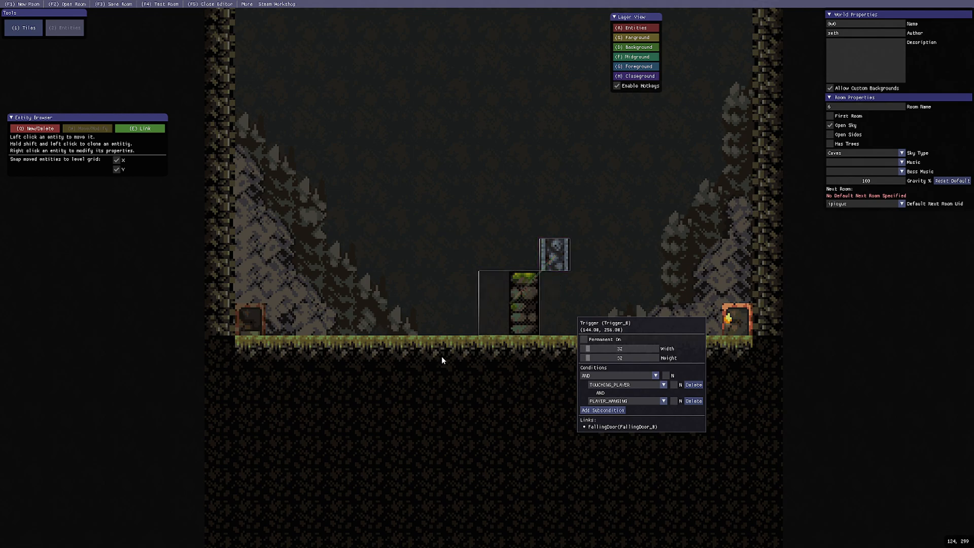
left_click(157, 5)
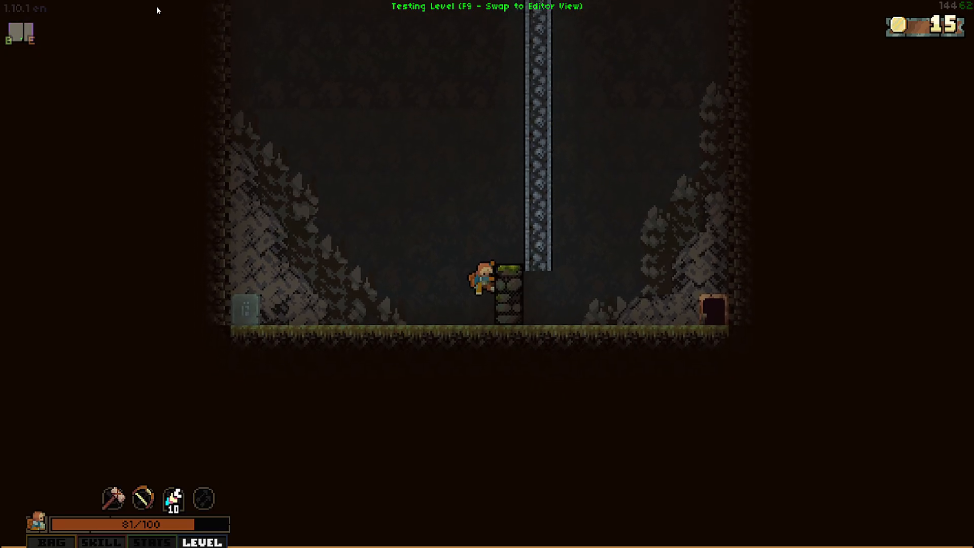
key("F9")
- Examine the trigger combining TOUCHING_PLAYER and PLAYER_WALKING_SLOW, and playtest the room by walking toward the wall
right_click(435, 313)
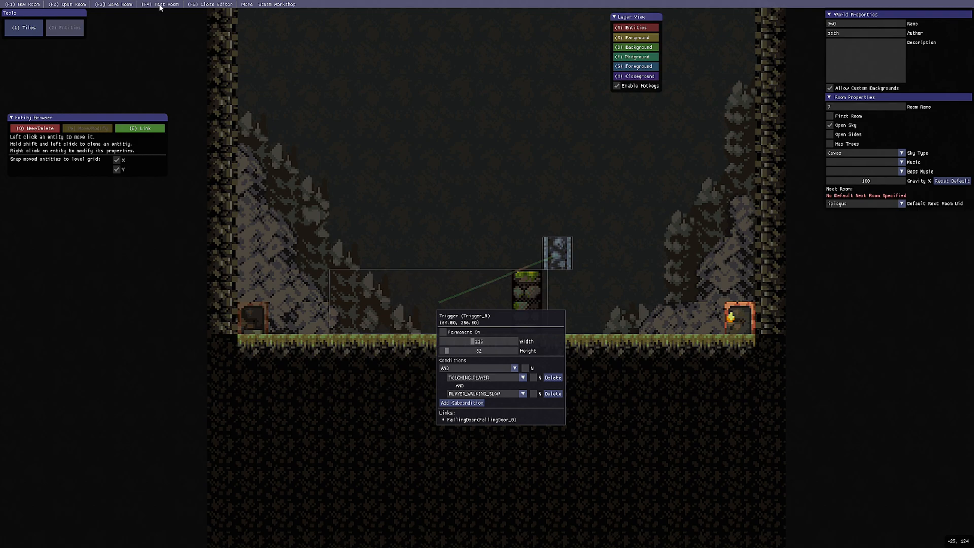
left_click_drag(486, 320, 524, 371)
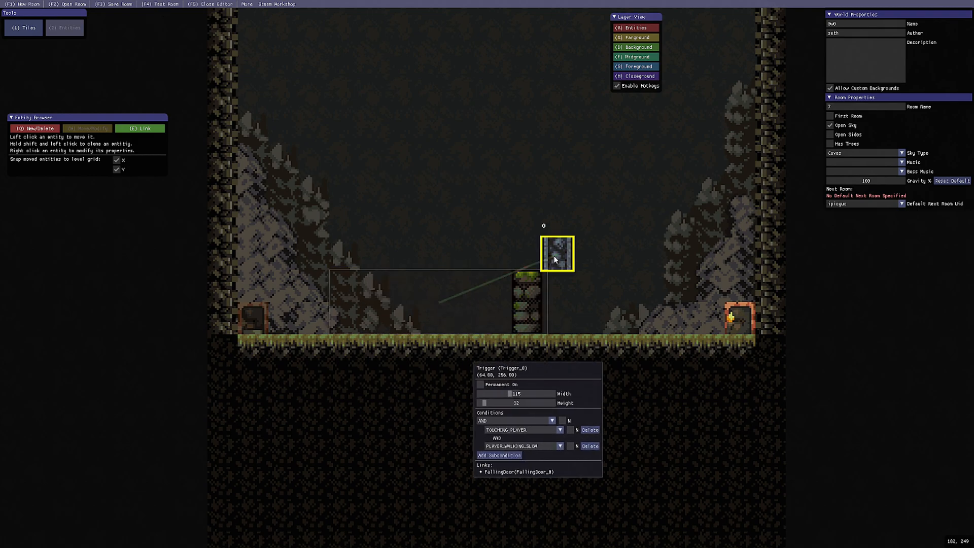
left_click(155, 4)
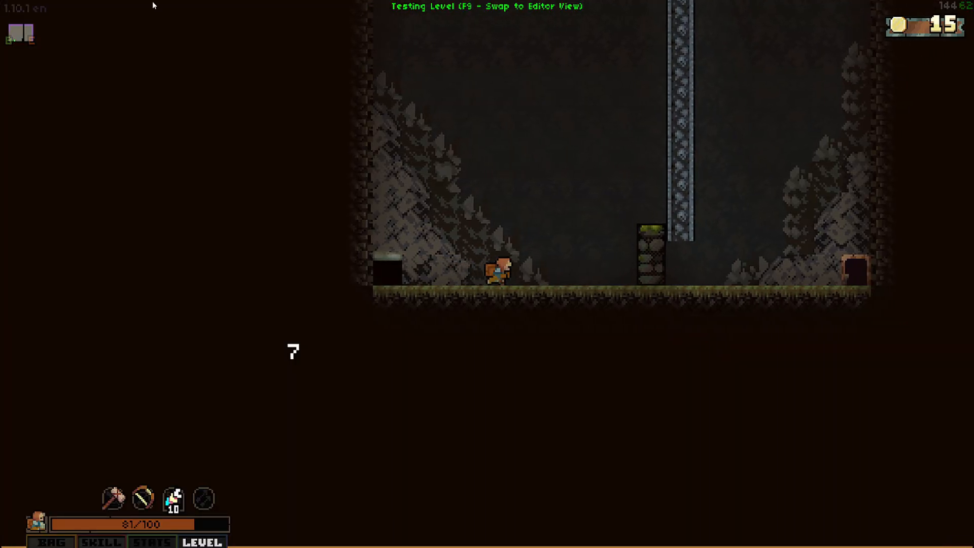
key("Right")
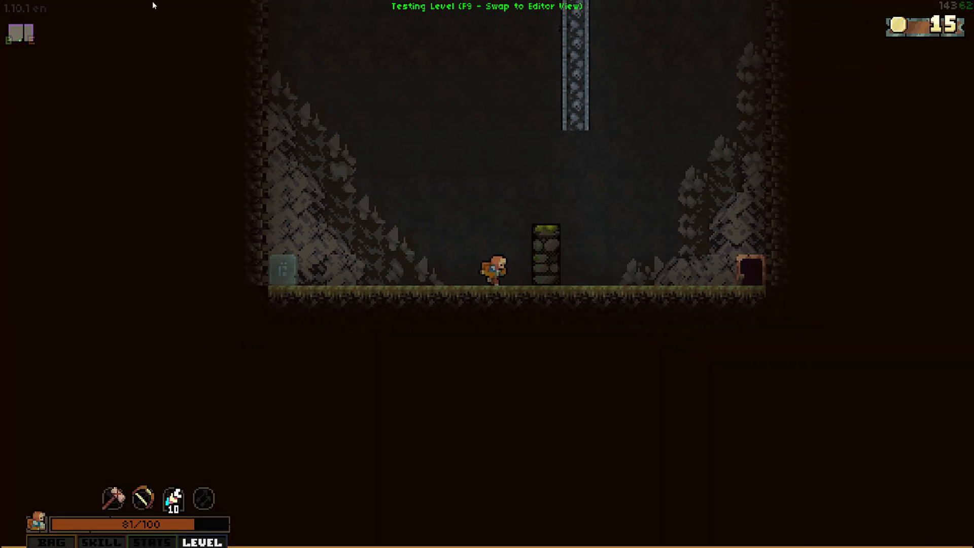
key("F9")
- Examine the campfire trigger's TOUCHING_PLAYER and PLAYER_SITTING conditions, and playtest the room by sitting at the fire
right_click(462, 264)
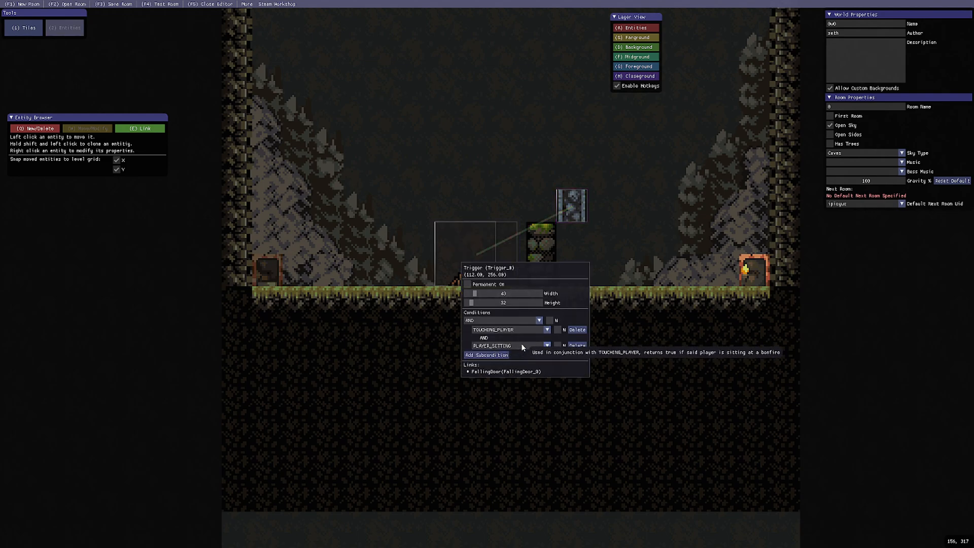
right_click(519, 272)
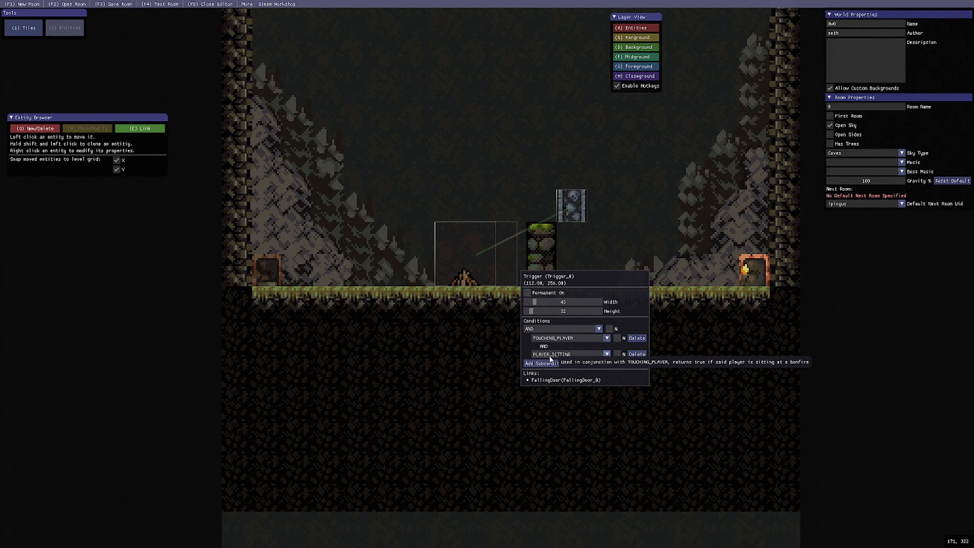
left_click_drag(576, 288, 587, 299)
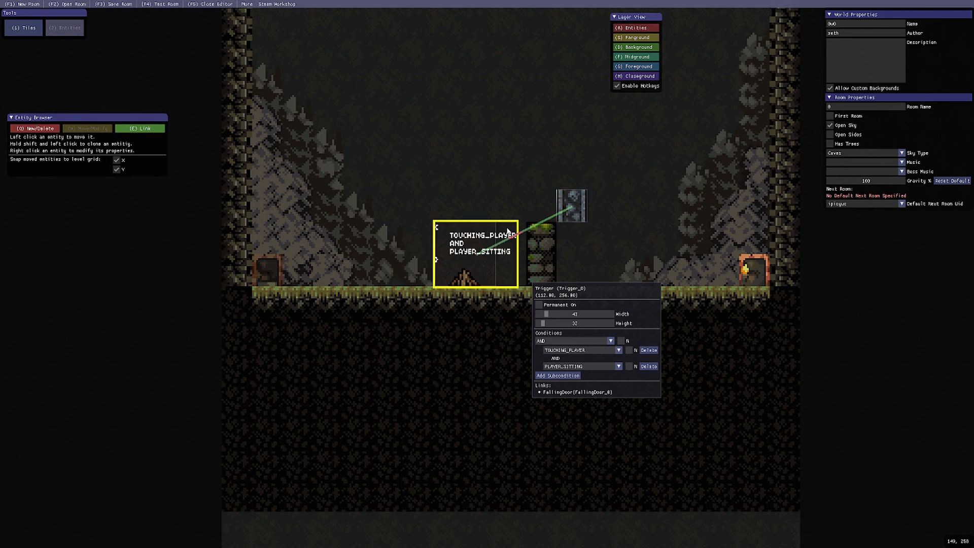
left_click(160, 4)
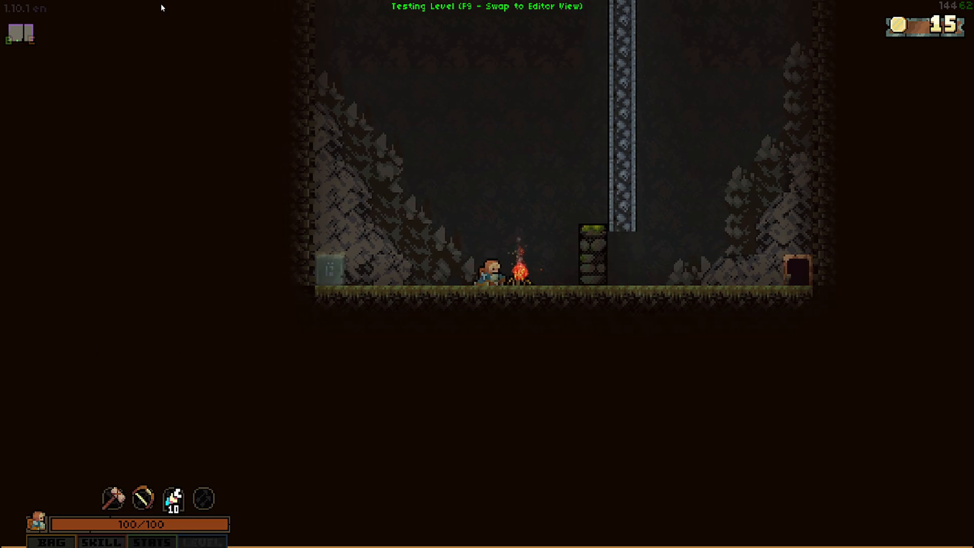
key("F9")
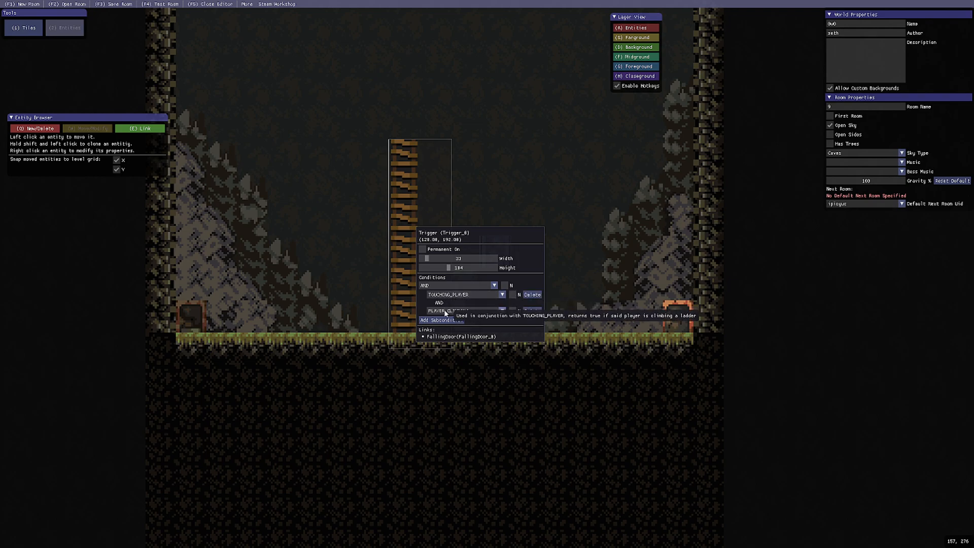
- Examine the ladder trigger's PLAYER_CLIMBING condition and playtest the room by climbing the ladder
left_click_drag(485, 235, 585, 259)
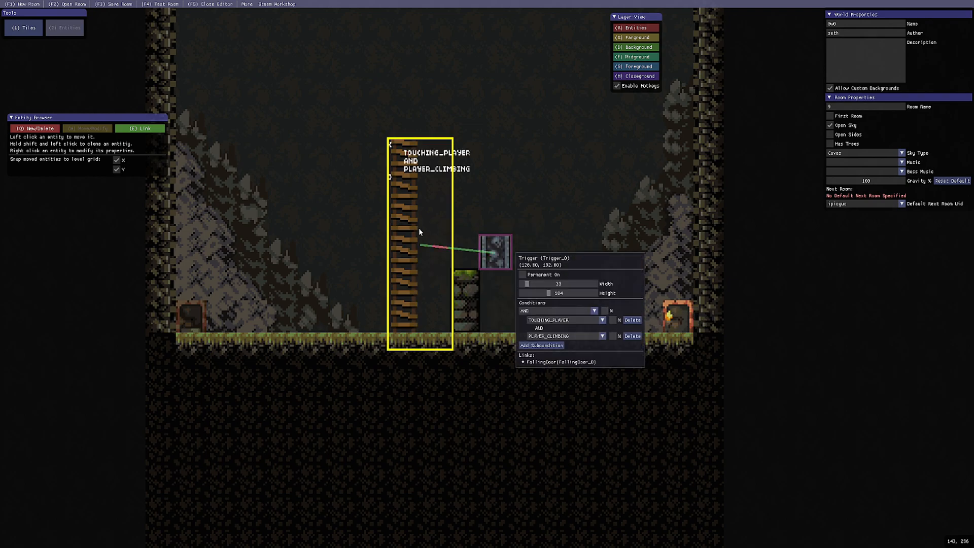
left_click(168, 4)
key("Up")
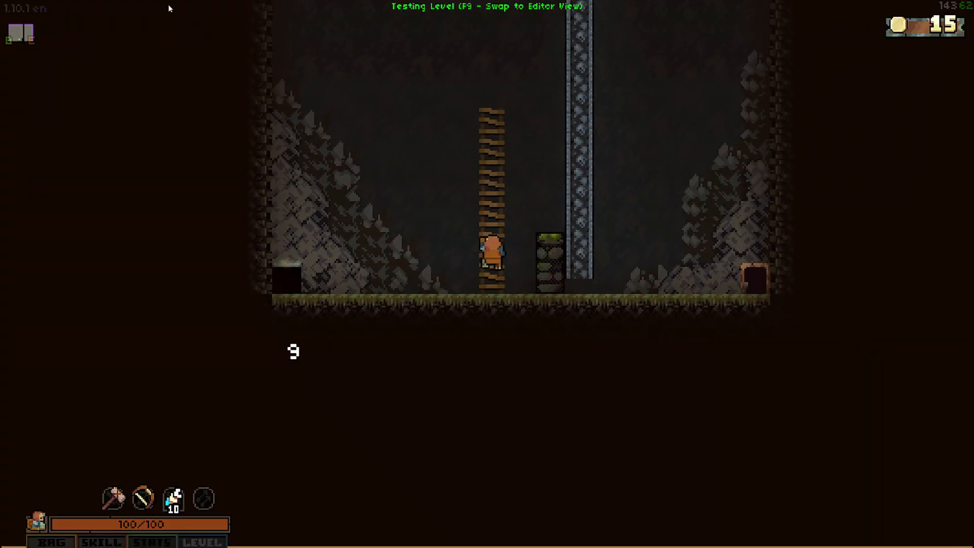
key("F9")
- Open the properties of the PLAYER_MENU_OPEN trigger and look through the condition options for its second subcondition
right_click(471, 261)
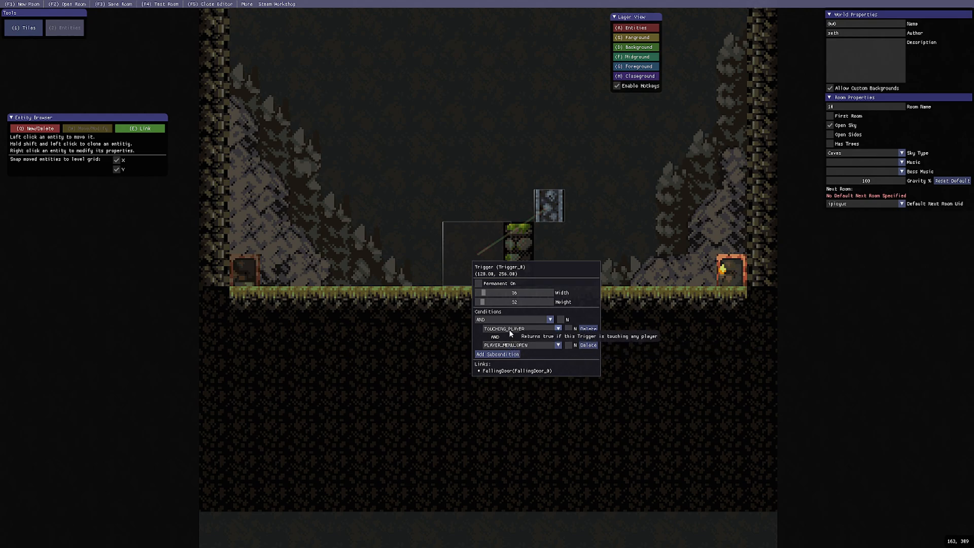
left_click_drag(540, 273, 560, 304)
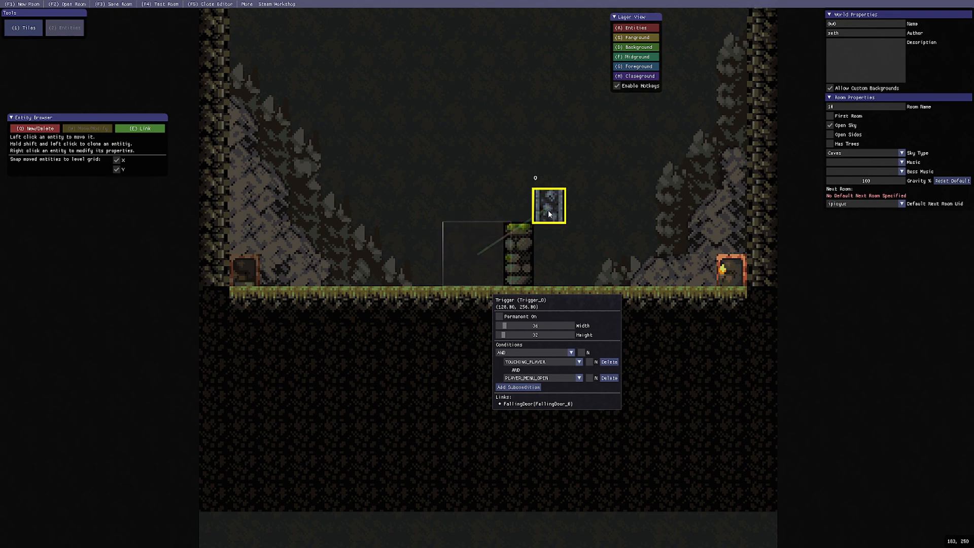
left_click(579, 378)
scroll(601, 401, "down", 3)
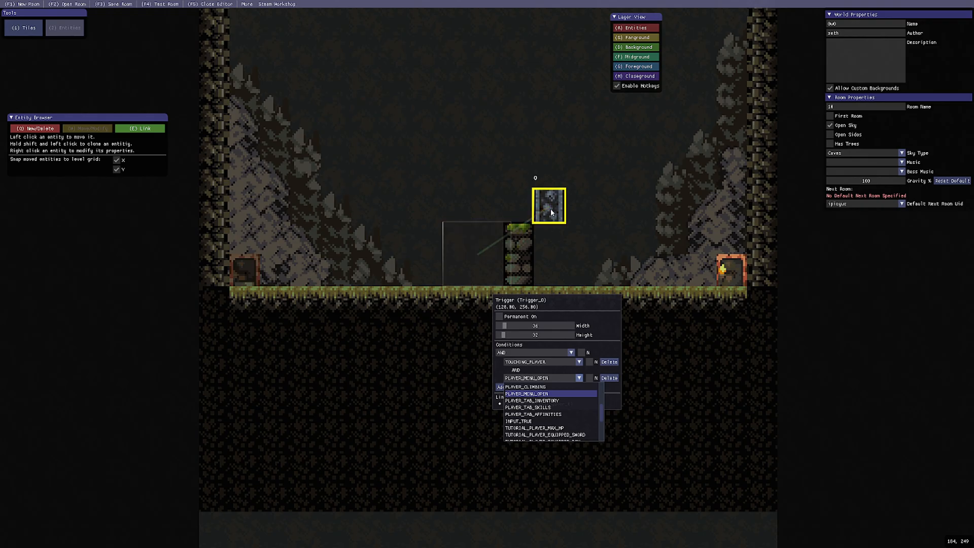
- Playtest the menu trigger room by opening and closing the player's bag repeatedly, and return to the editor
key("F4")
key("Tab")
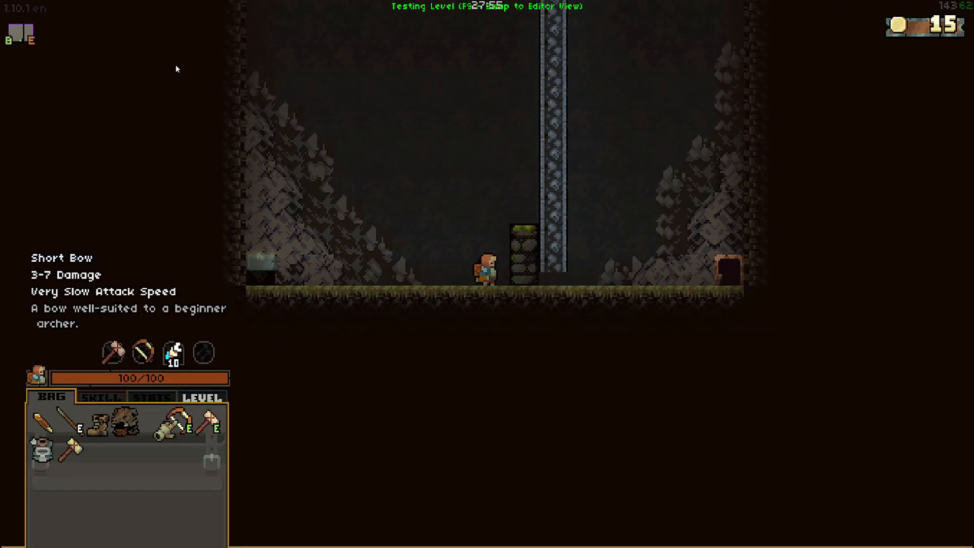
key("Tab")
key("Tab")
key("Tab")
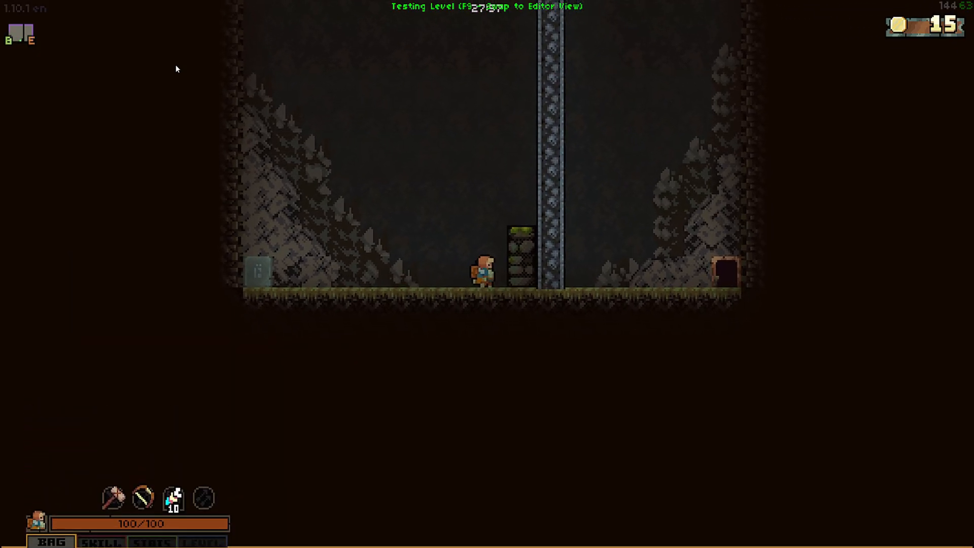
key("F5")
- Check the INPUT_TRUE trigger's properties in room 11.5 and place a lever on the ground before the breakable wall
right_click(447, 250)
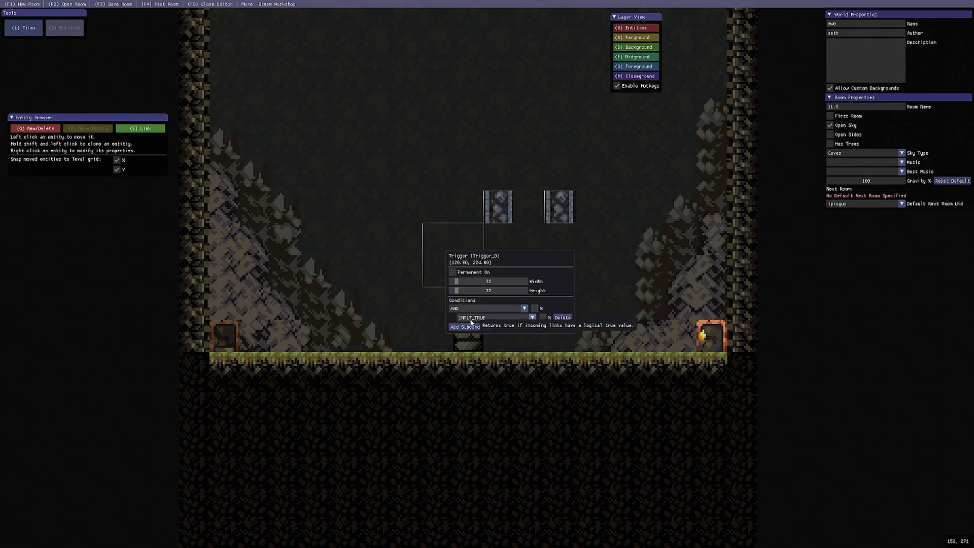
right_click(475, 288)
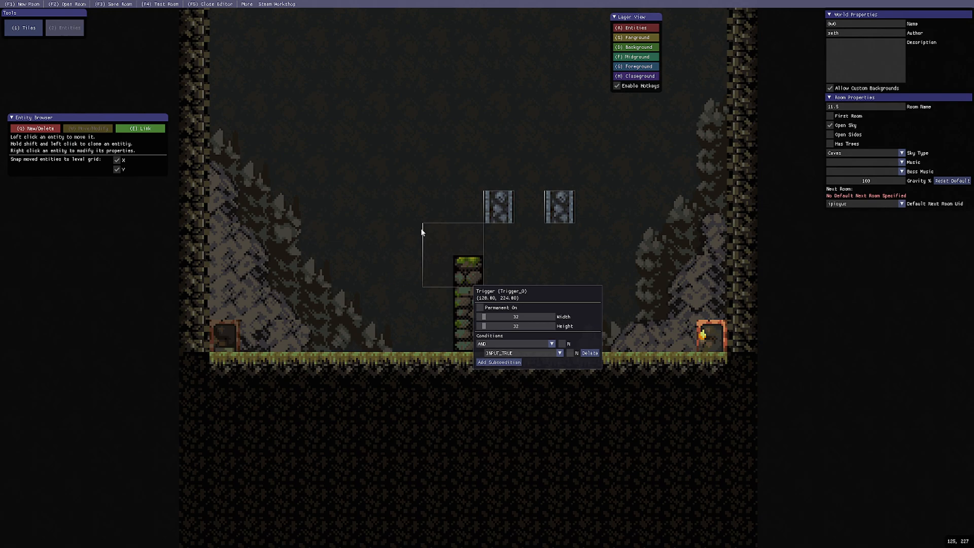
left_click(59, 130)
left_click(38, 130)
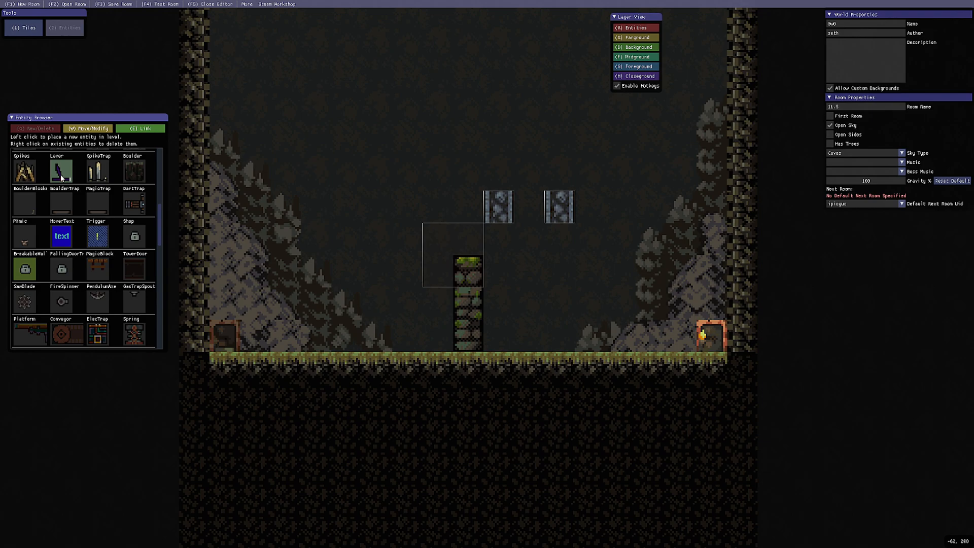
left_click(362, 339)
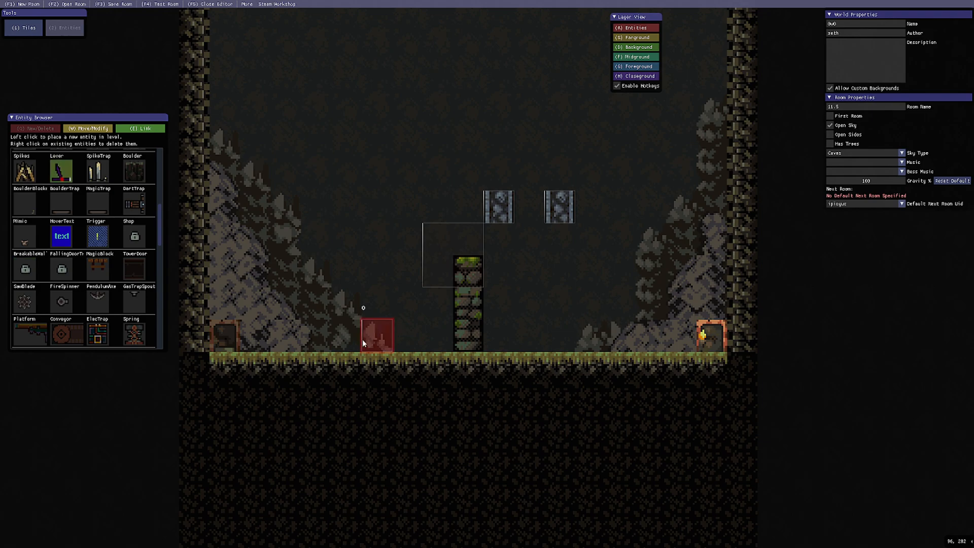
- Link the lever to the INPUT_TRUE trigger, and link that trigger to the falling door nearest it
left_click(143, 131)
left_click_drag(379, 339, 446, 248)
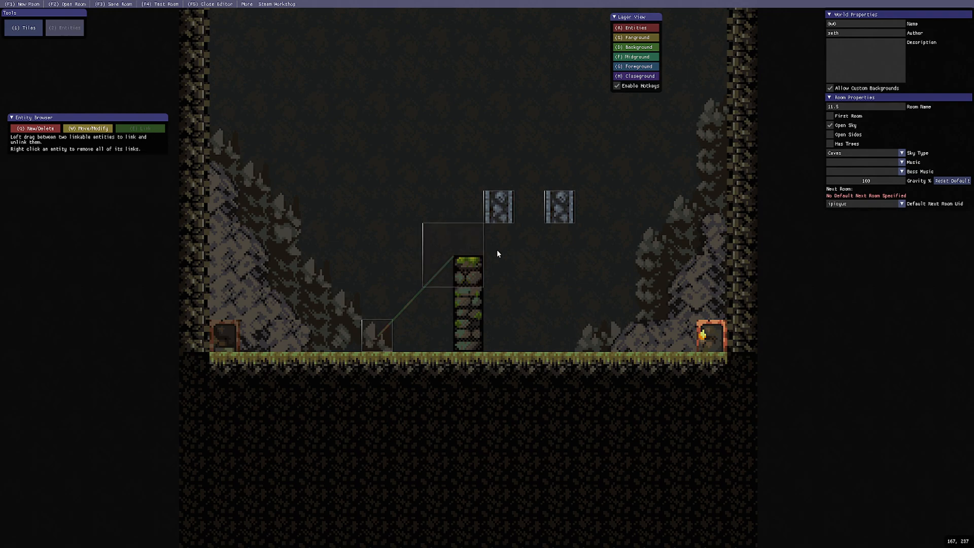
left_click_drag(449, 247, 499, 209)
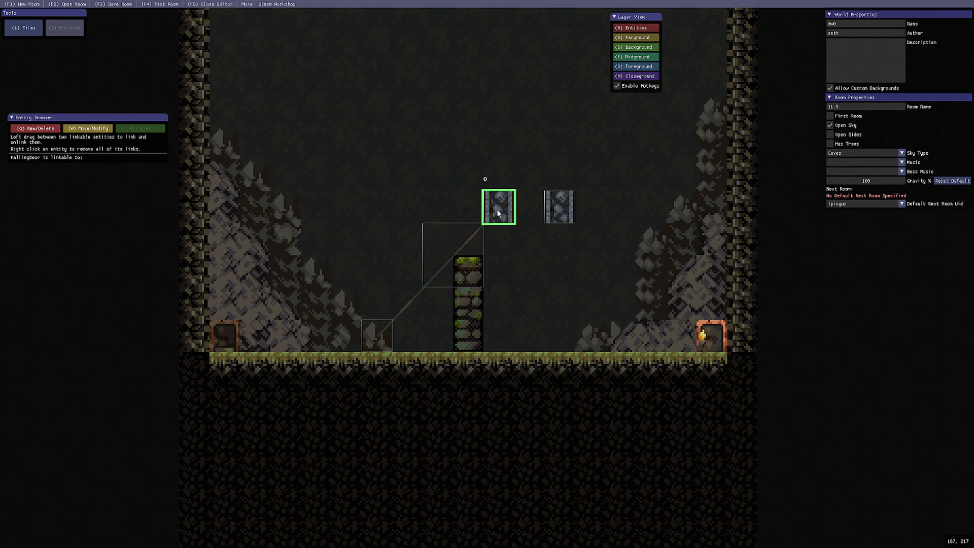
- Playtest room 11.5 by striking the lever in front of the breakable wall, and return to the editor
left_click(158, 4)
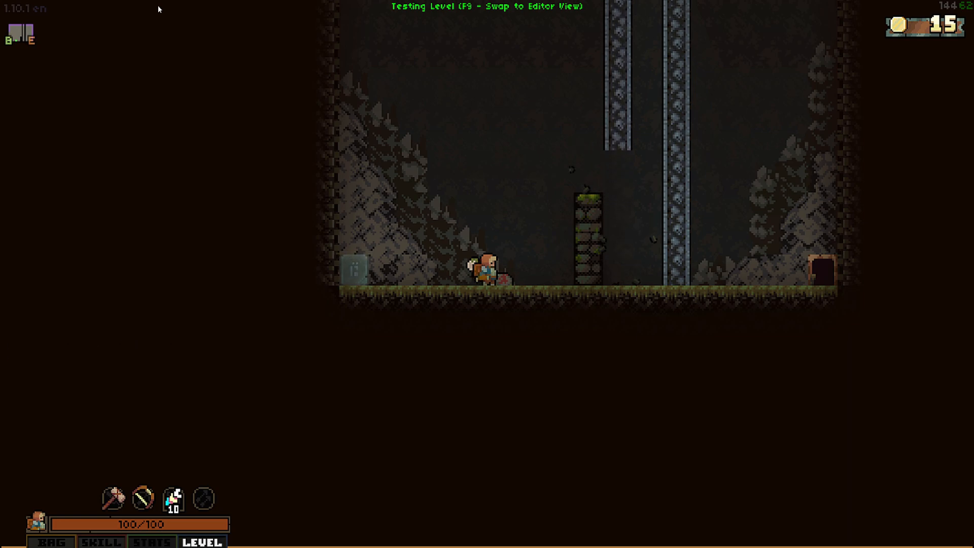
key("F9")
middle_click_drag(640, 241, 605, 283)
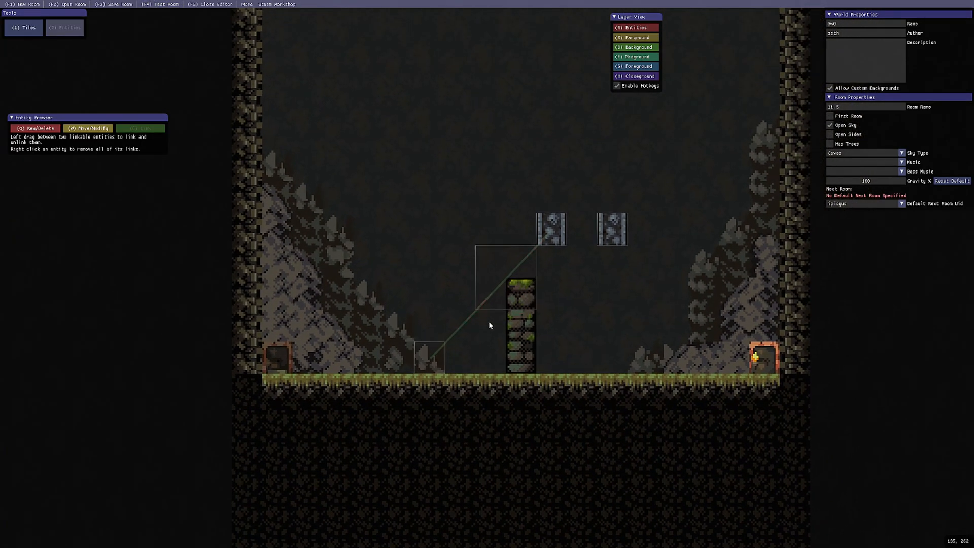
- Place a new trigger in the open air above the lever and set its condition to negated INPUT_TRUE
key("q")
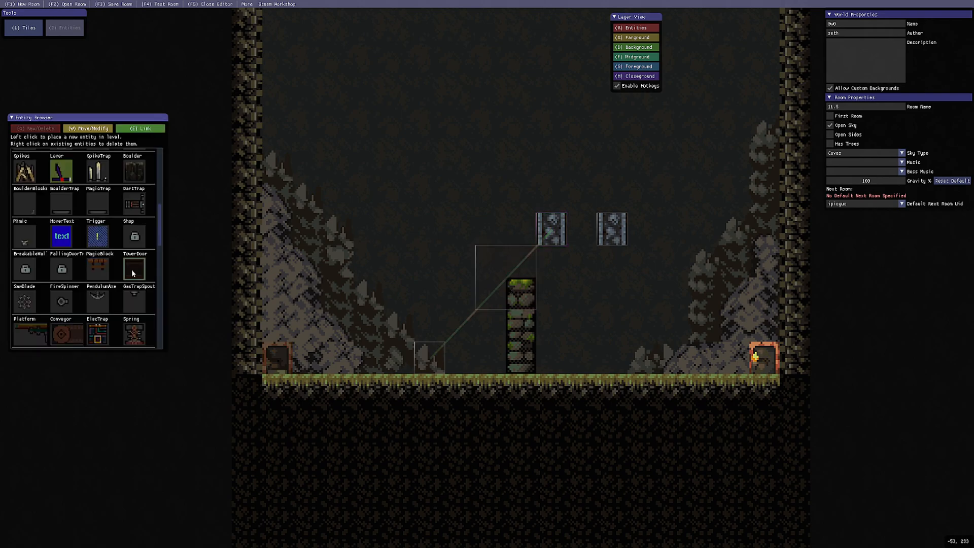
left_click(98, 237)
left_click(435, 150)
key("w")
right_click(446, 166)
left_click(492, 225)
scroll(496, 271, "down", 5)
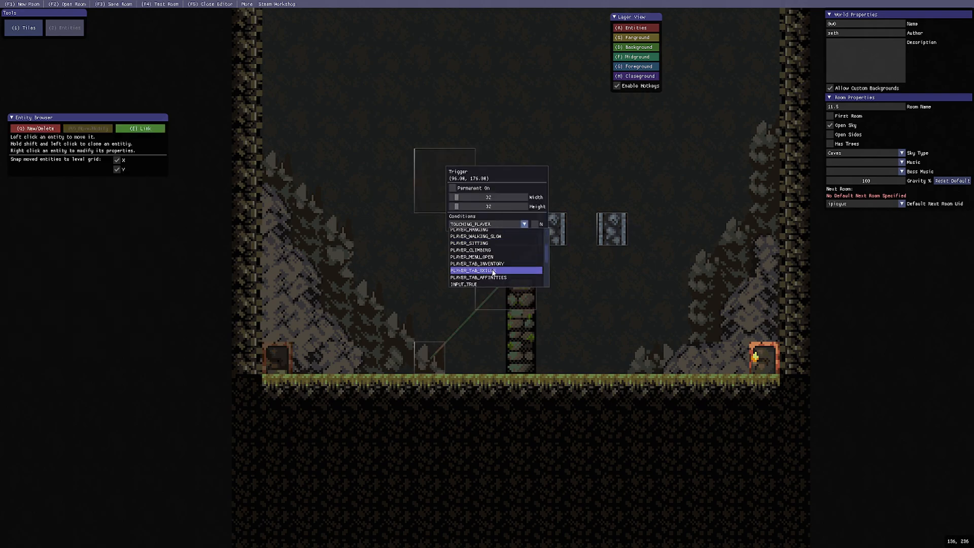
left_click(478, 264)
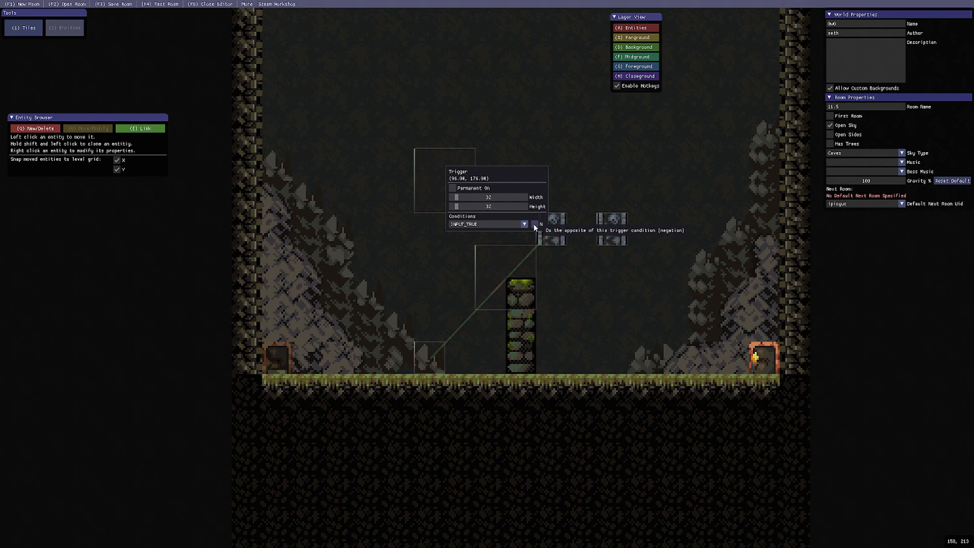
- Add a TOUCHING_PLAYER subcondition beside INPUT_TRUE in the AND condition of the trigger over the breakable wall
right_click(500, 269)
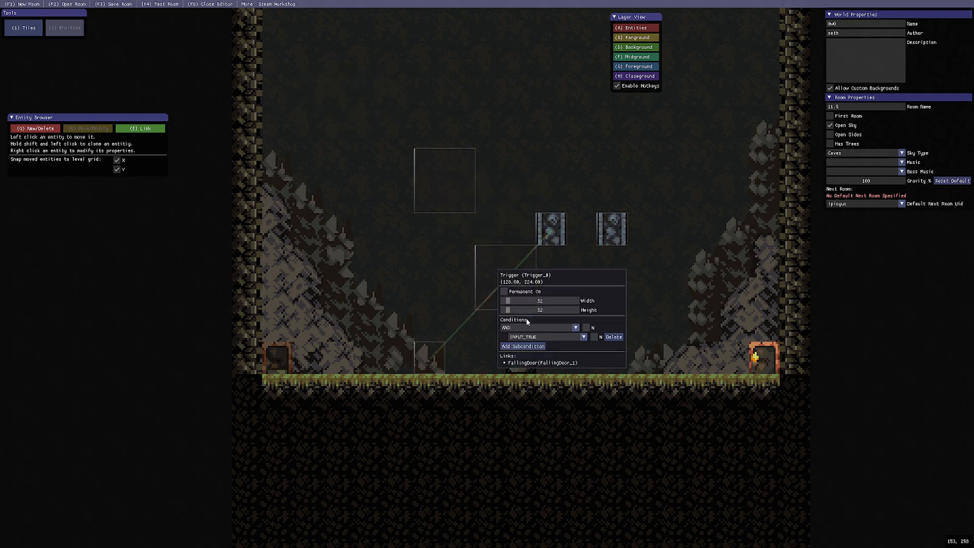
left_click(524, 346)
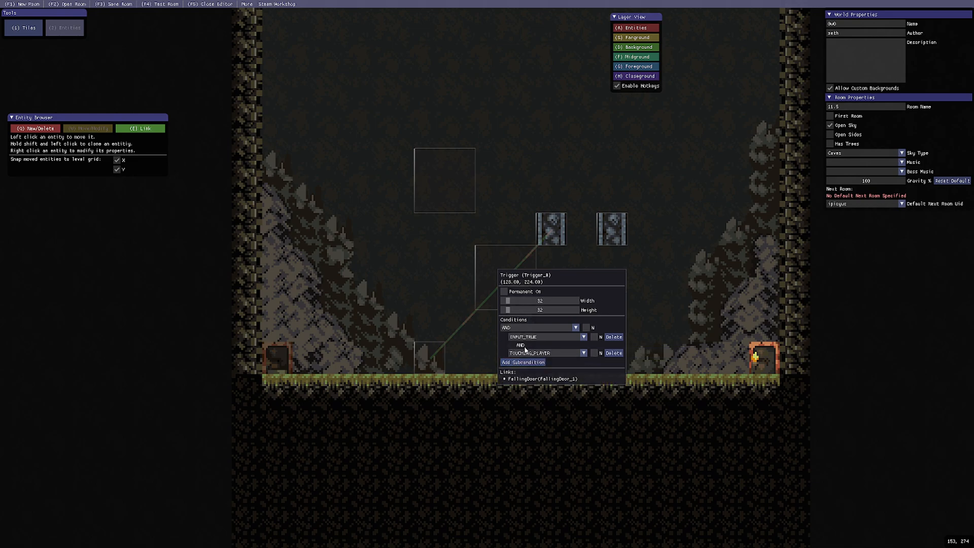
left_click(583, 353)
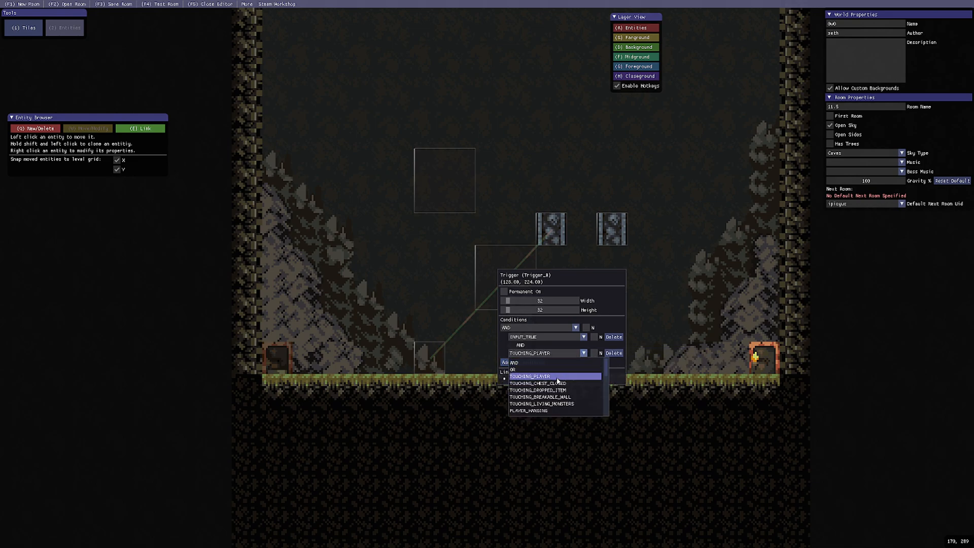
left_click(556, 378)
left_click_drag(554, 285, 592, 335)
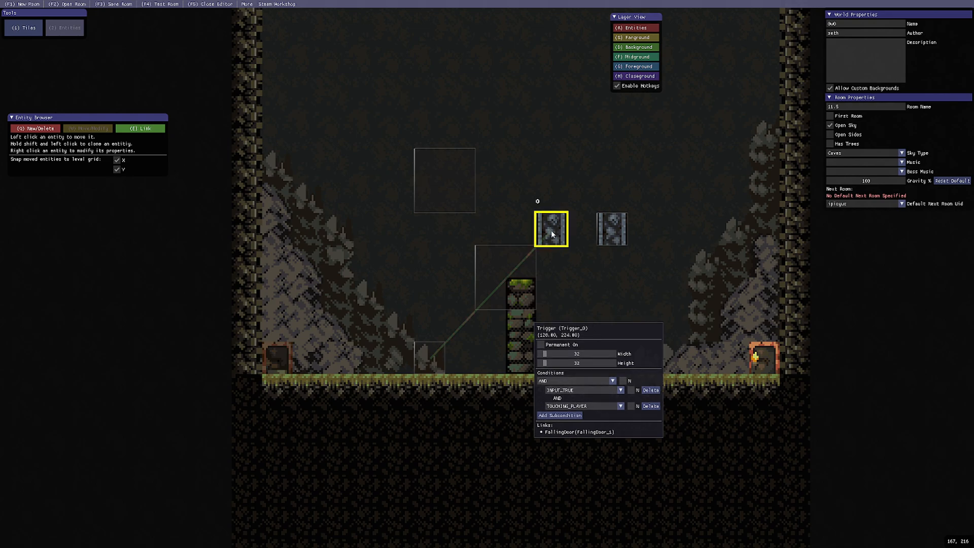
left_click(518, 280)
- Link the INPUT_TRUE AND TOUCHING_PLAYER trigger to the NOT INPUT_TRUE trigger, and link that one to the falling door farther from the wall
key("e")
left_click_drag(511, 264, 450, 184)
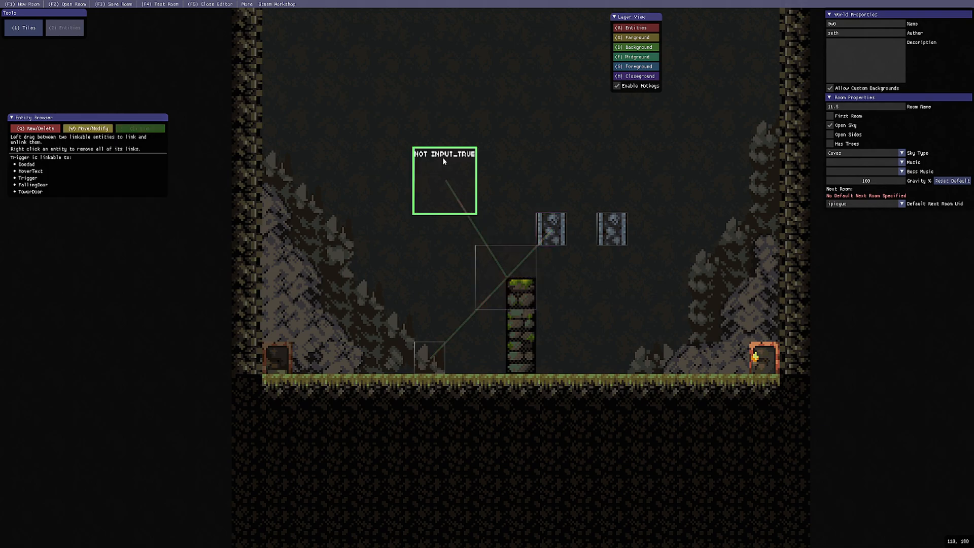
left_click_drag(457, 163, 614, 218)
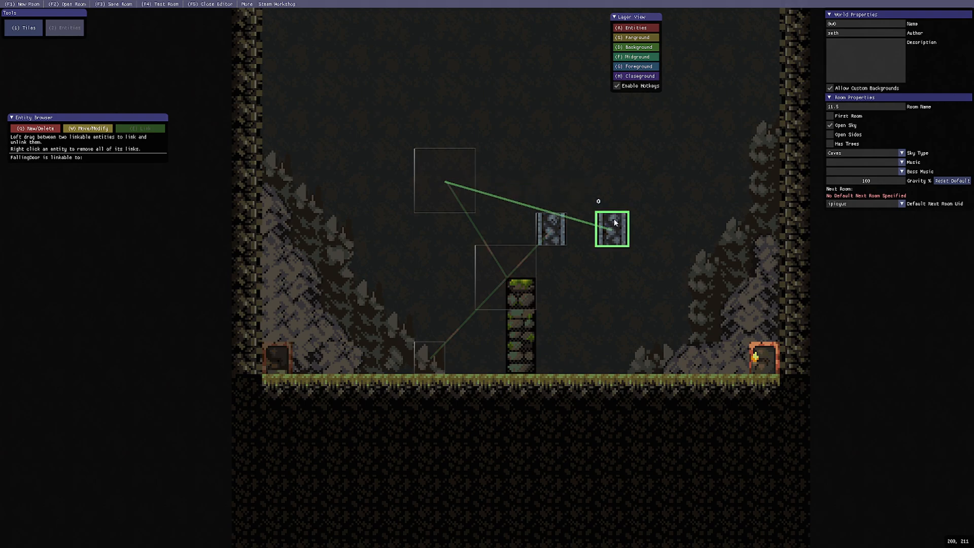
middle_click_drag(427, 366, 472, 282)
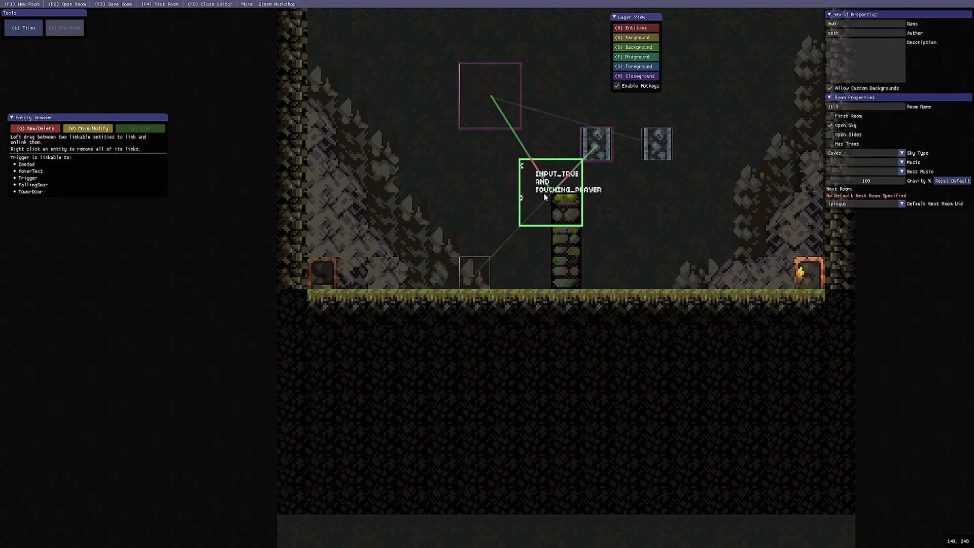
- Playtest room 11.5 by switching the lever back and forth and jumping onto the breakable wall after each switch
left_click(159, 4)
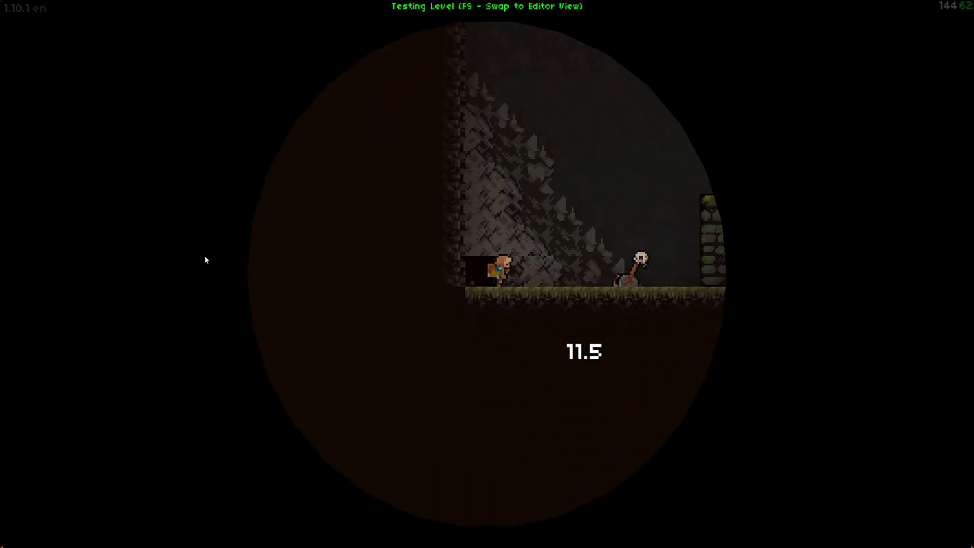
key("x")
key("Right")
key("space")
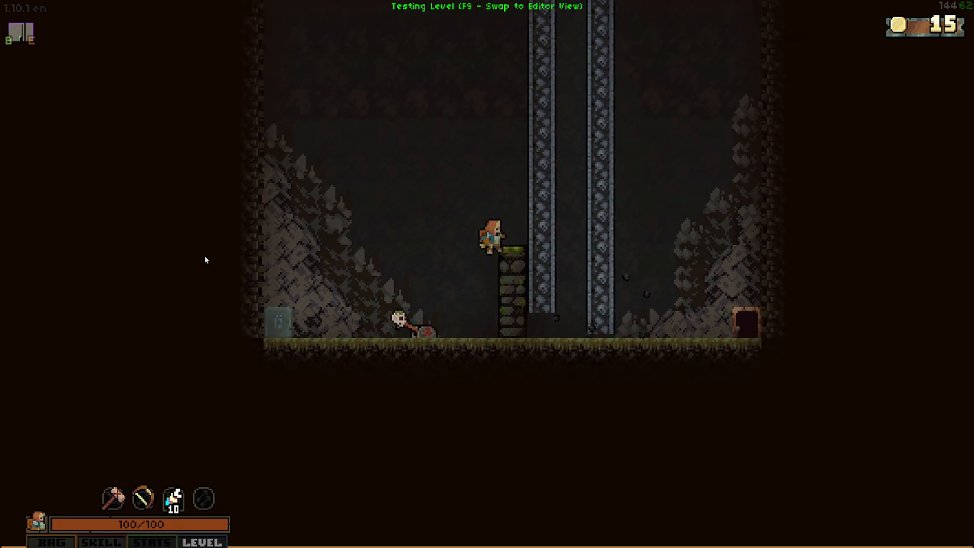
key("Left")
key("x")
key("Right")
key("space")
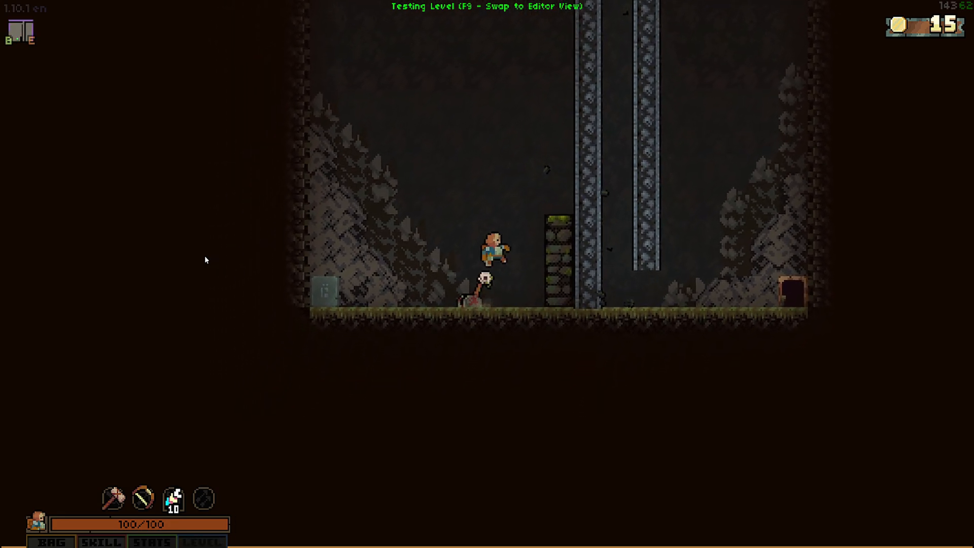
key("space")
key("Left")
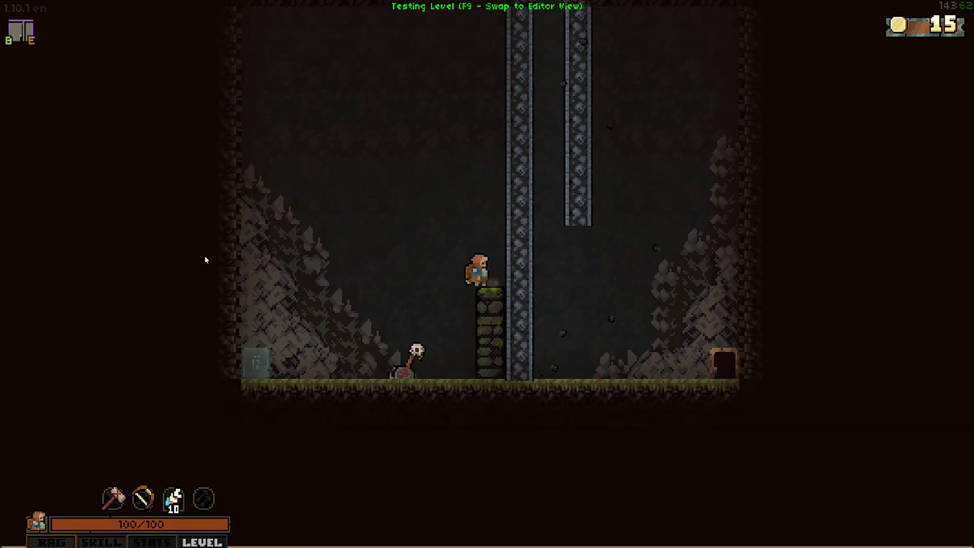
- Switch the lever once more, cross over the breakable wall past the doors toward the exit, and return to the editor
key("x")
key("Right")
key("space")
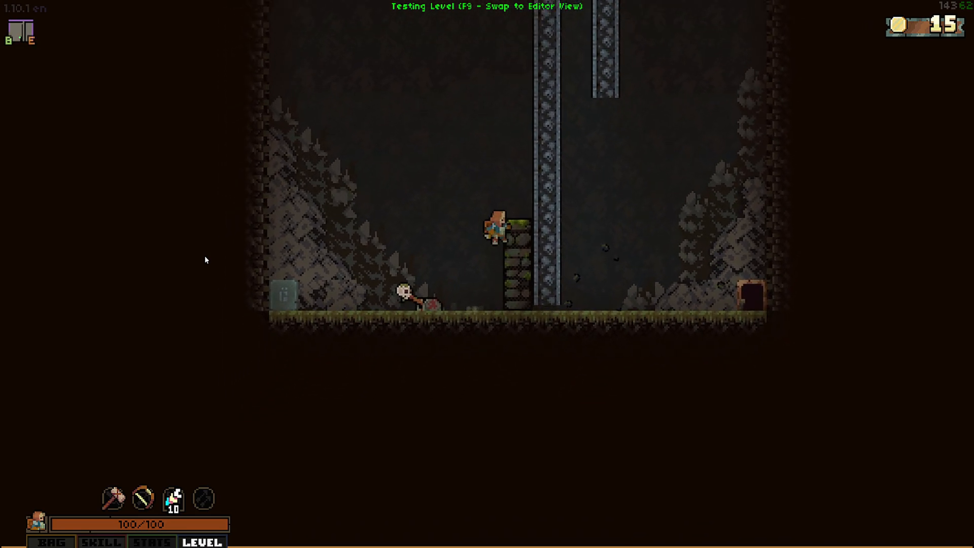
key("space")
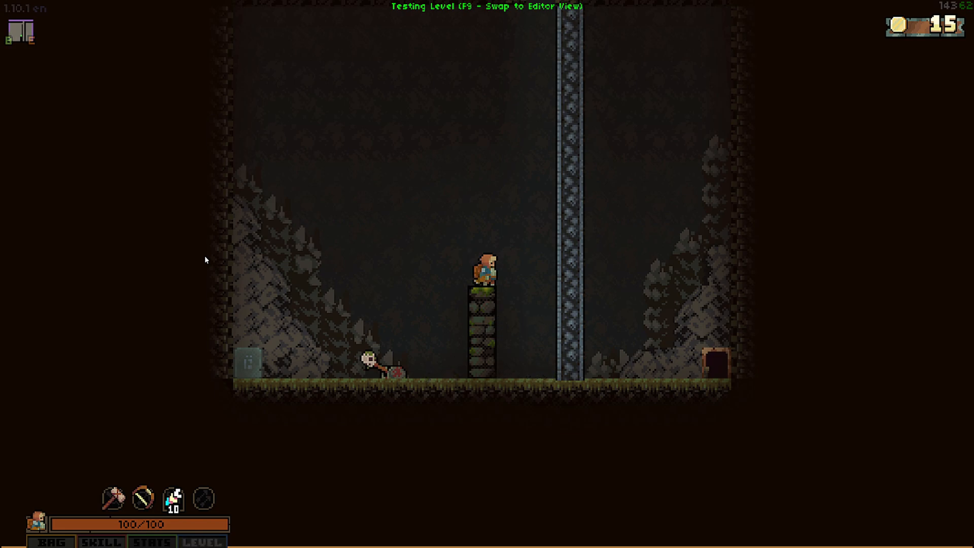
key("Right")
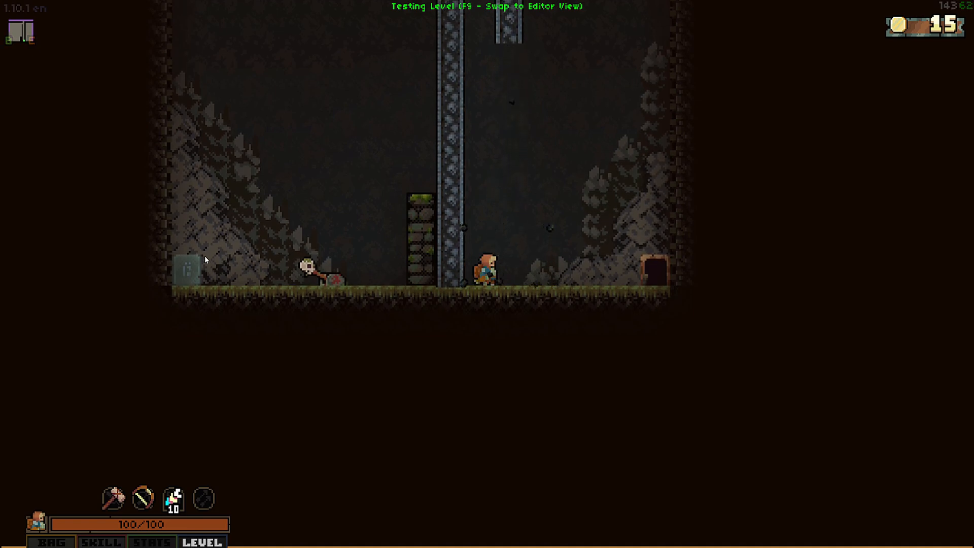
key("Right")
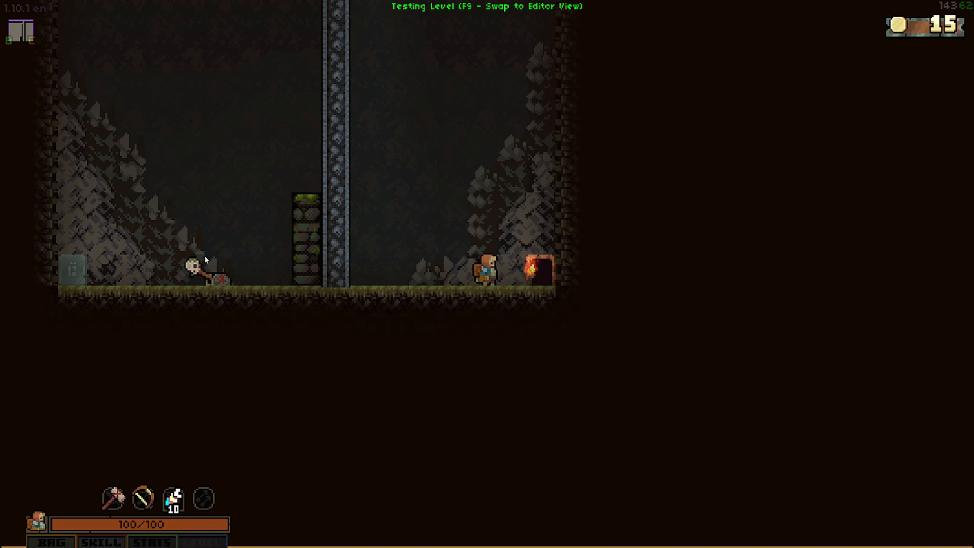
key("F9")
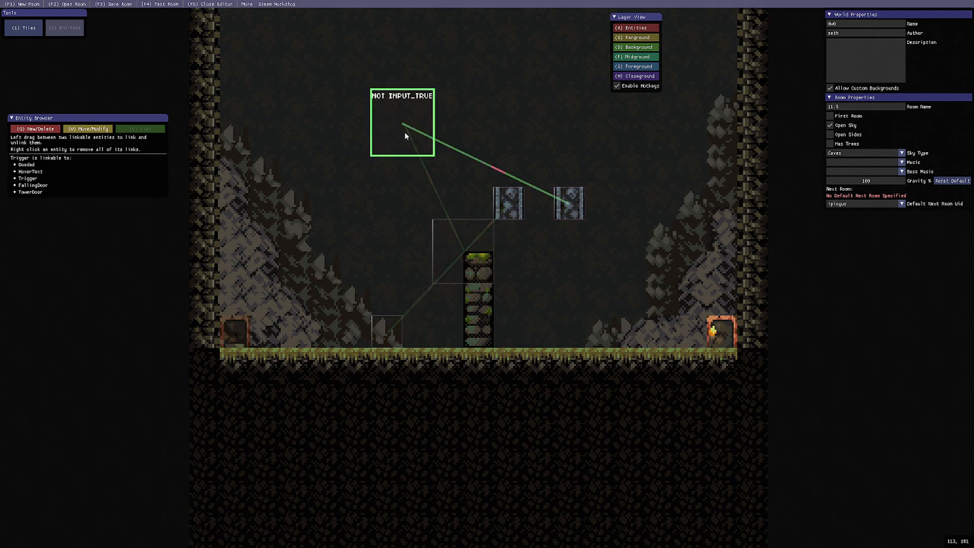
- Move the NOT INPUT_TRUE trigger's link to the falling door nearest the wall, and playtest the lever and wall again
left_click_drag(428, 136, 509, 197)
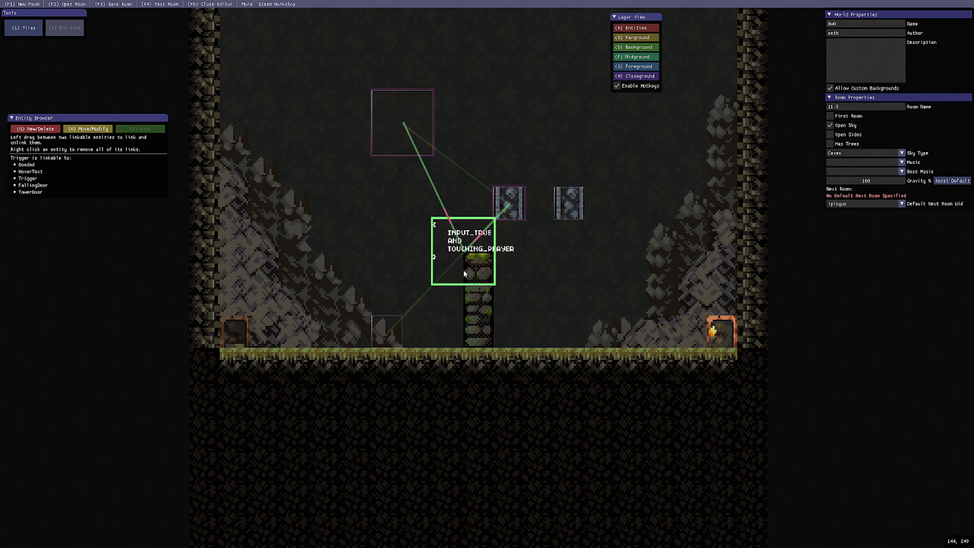
left_click(171, 5)
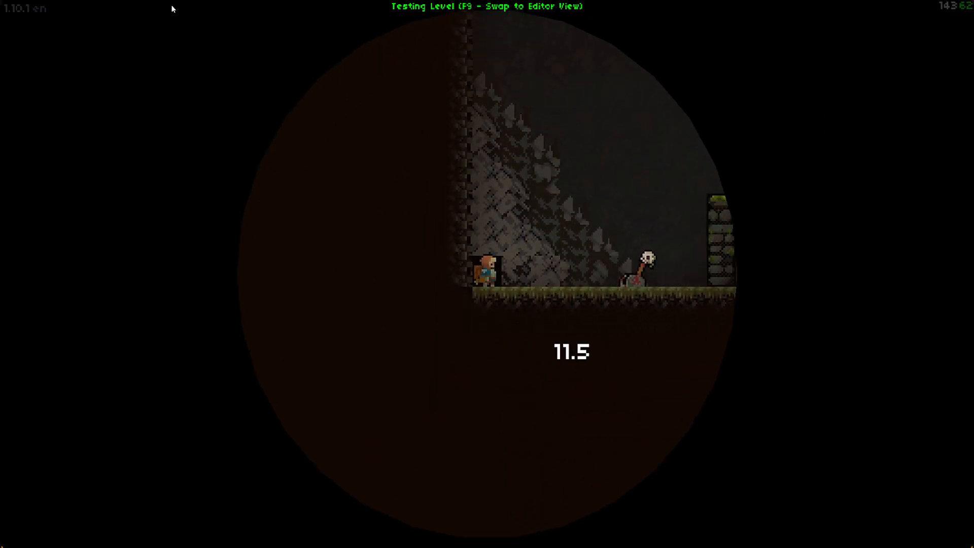
key("Right")
key("x")
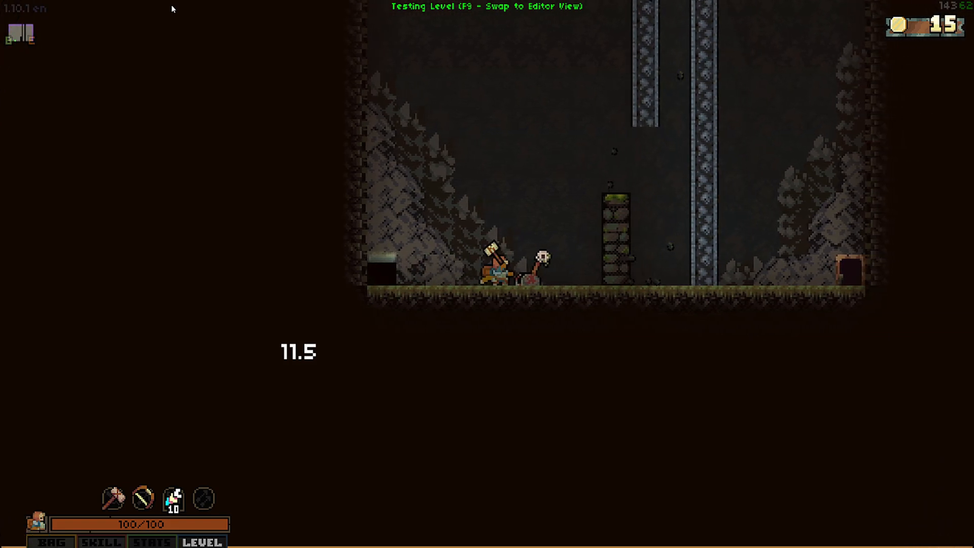
key("space")
key("space")
key("Right")
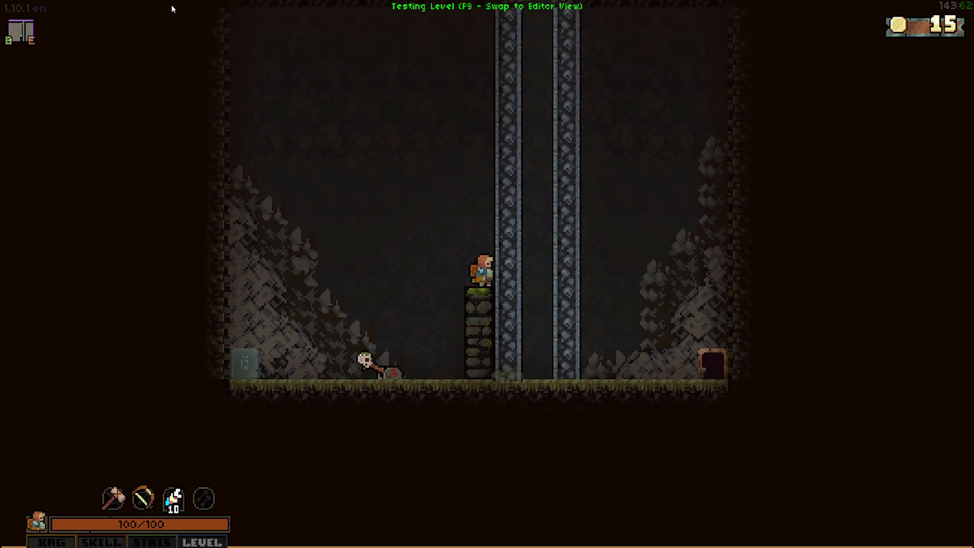
key("F9")
- Open the properties of room 12's NOT TUTORIAL_SHOPKEEPER_ALIVE trigger and look through the tutorial and special condition options
right_click(519, 218)
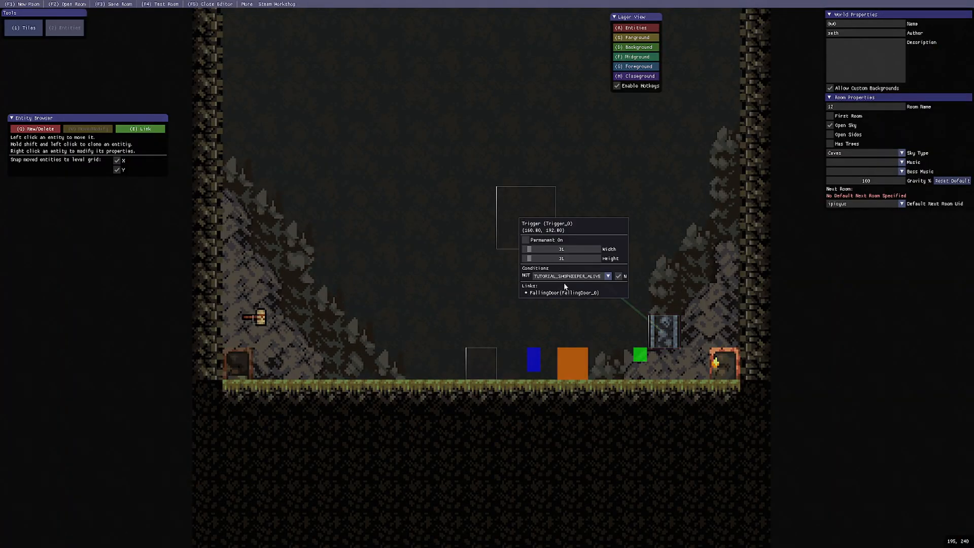
left_click(607, 277)
left_click_drag(629, 293, 626, 324)
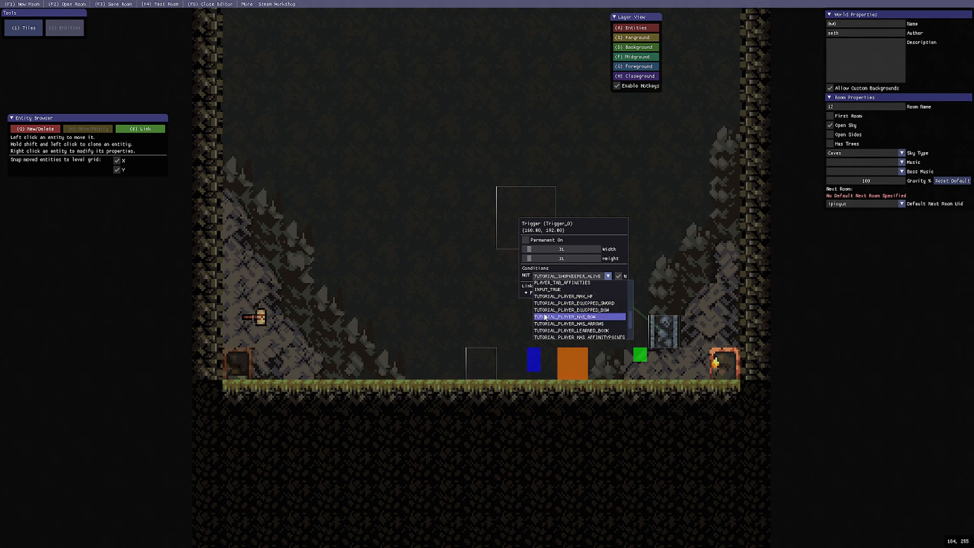
left_click_drag(630, 318, 629, 320)
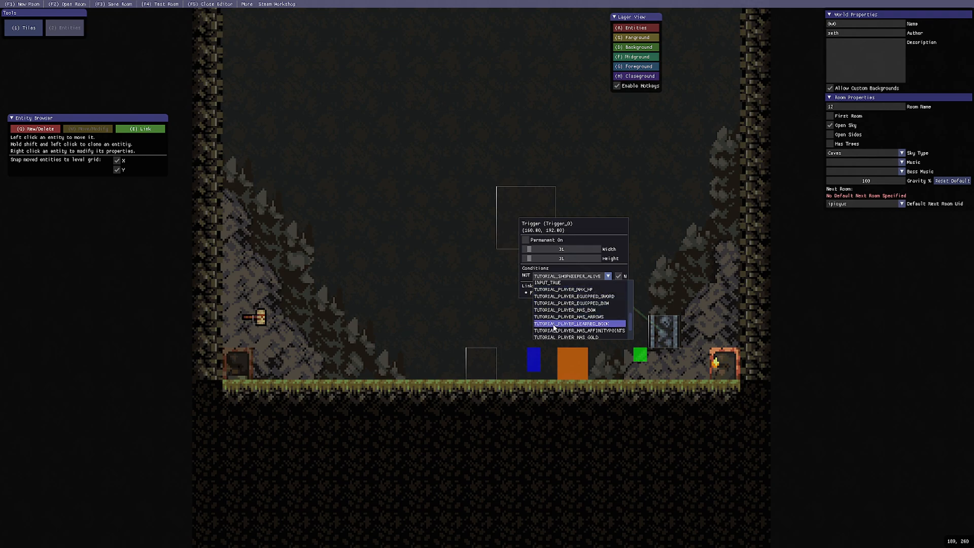
left_click_drag(630, 317, 630, 331)
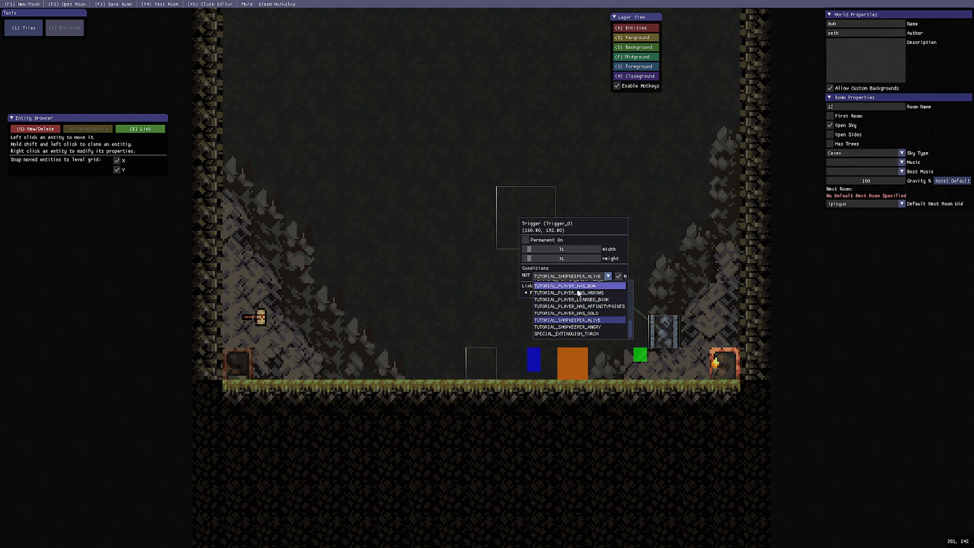
left_click(562, 321)
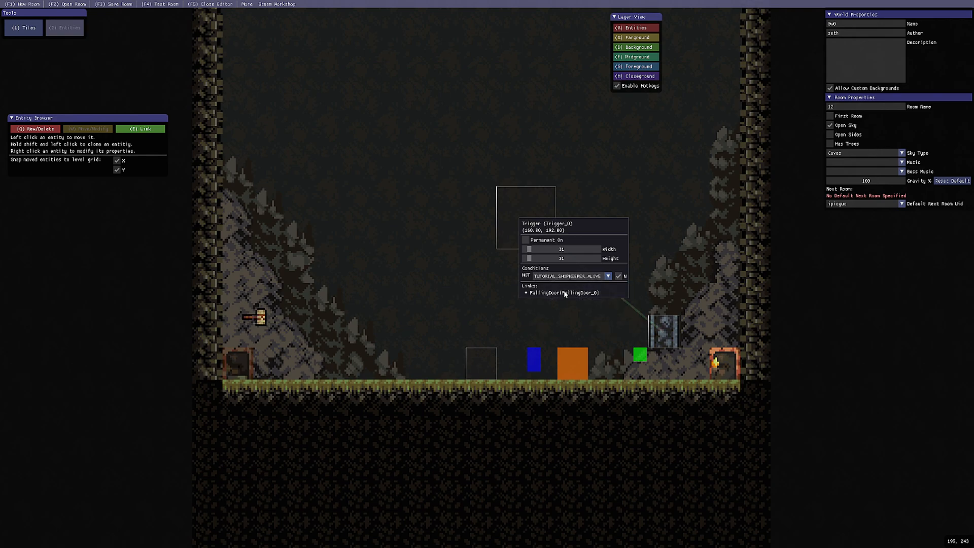
left_click(490, 245)
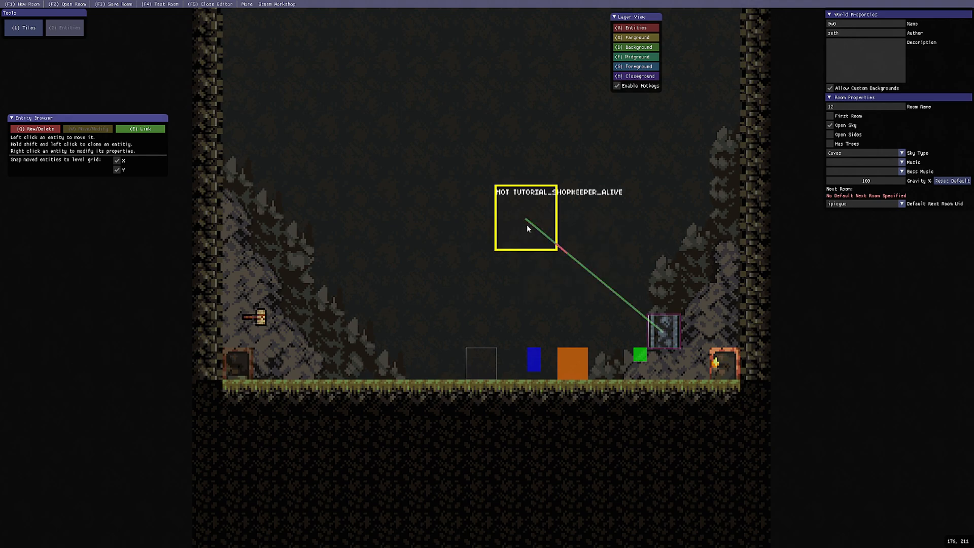
- Playtest room 12 by picking up the Hammer of Strength, jumping over the chest and killing the shopkeeper
left_click(159, 4)
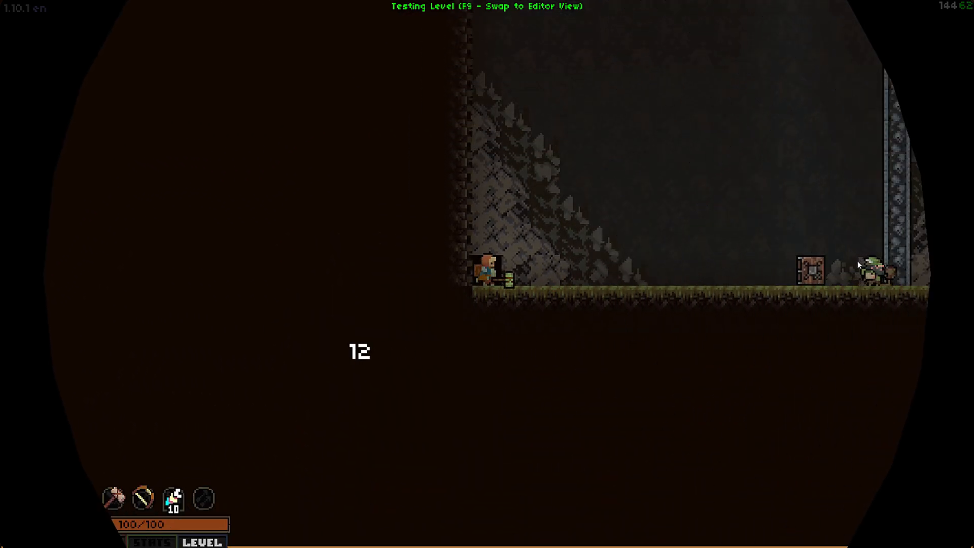
key("d")
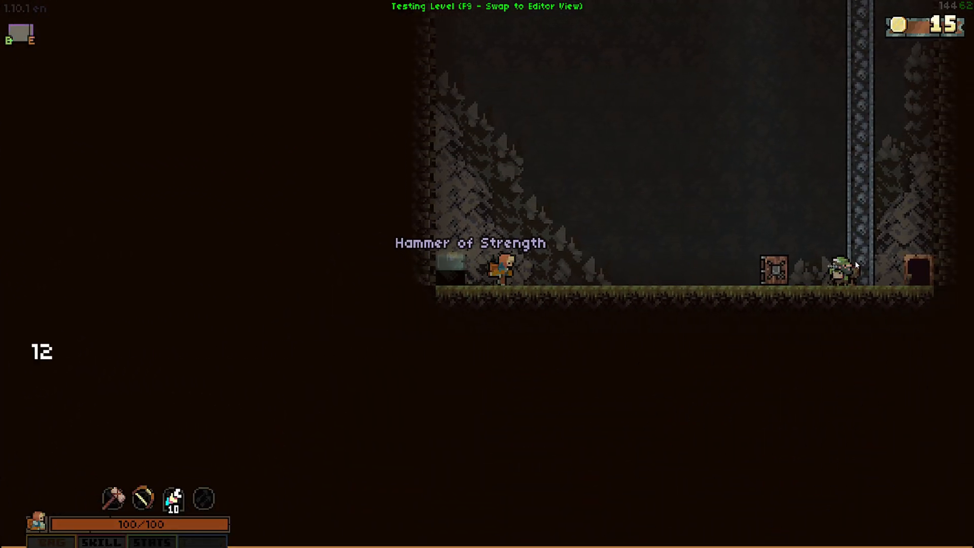
key("d")
key("space")
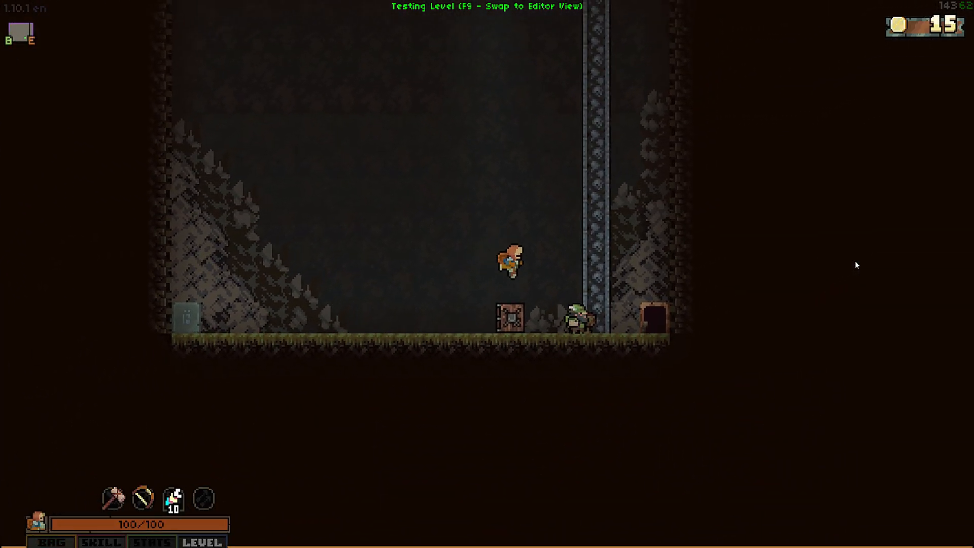
left_click(854, 261)
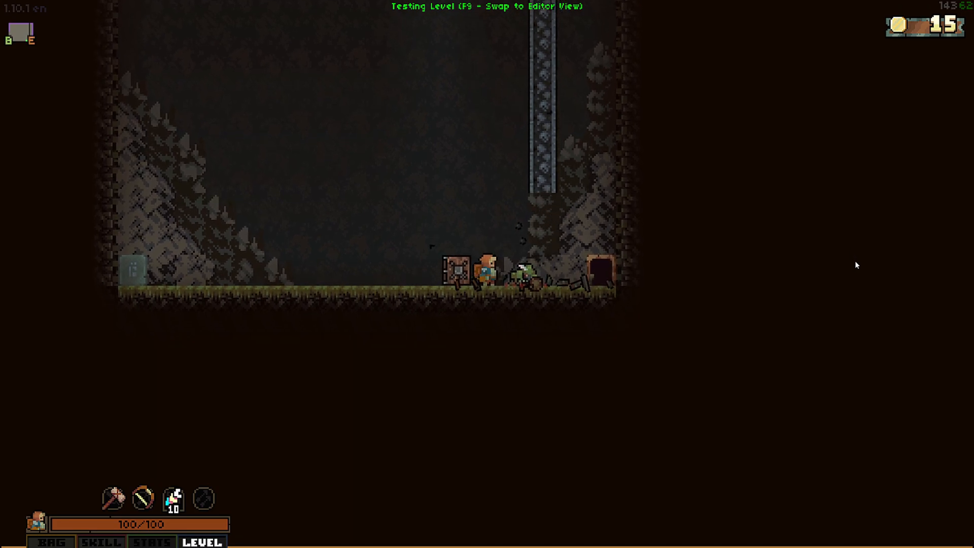
- Return to the editor and change the room's trigger condition from shopkeeper alive to NOT TUTORIAL_SHOPKEEPER_ANGRY
key("F9")
right_click(396, 126)
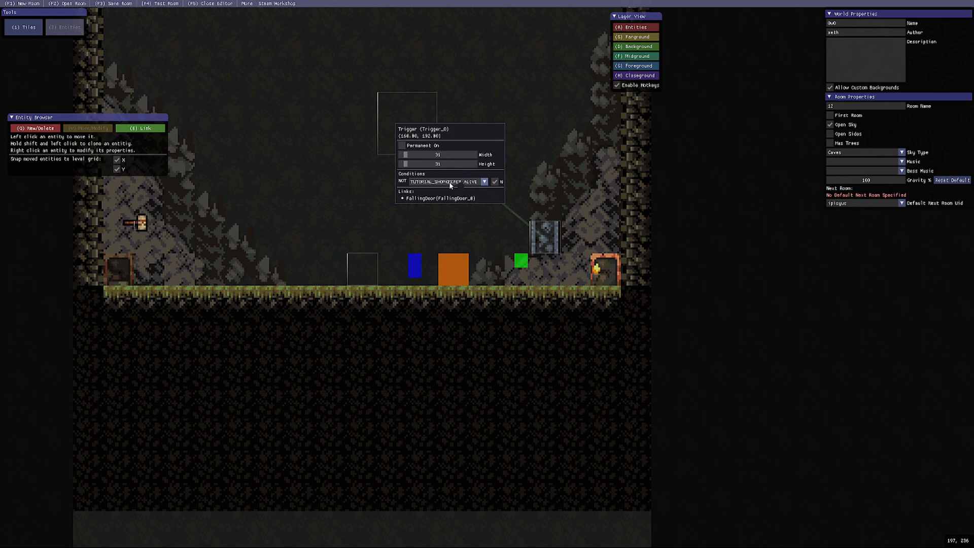
right_click(405, 151)
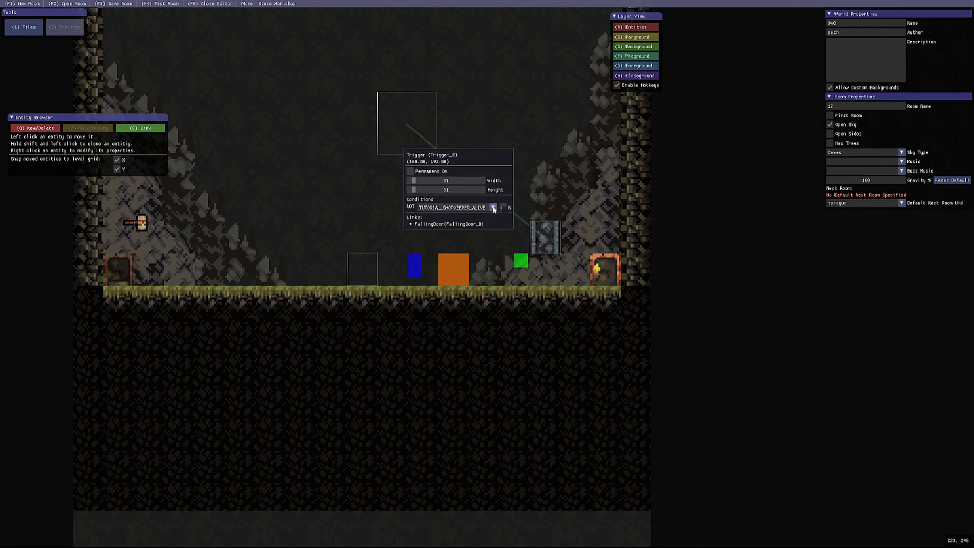
left_click(492, 207)
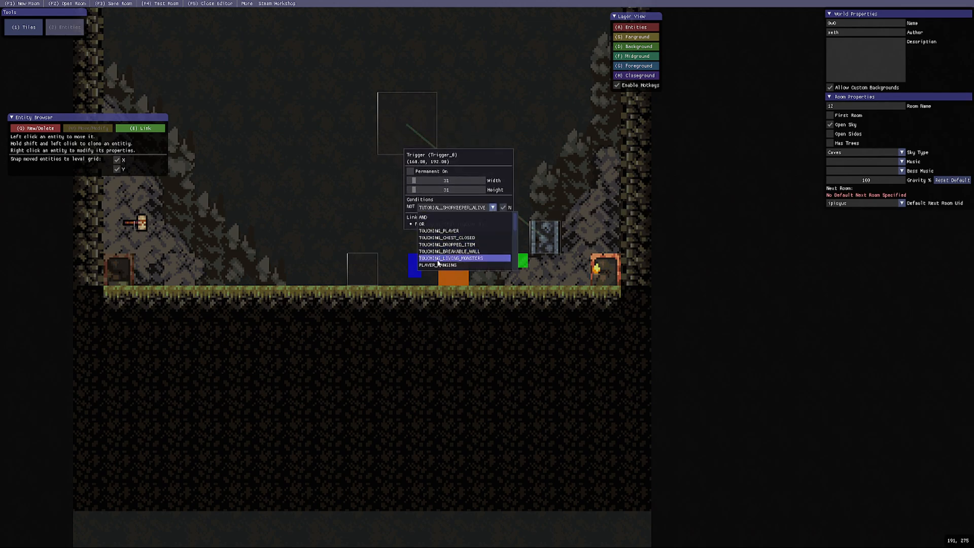
left_click_drag(514, 226, 515, 270)
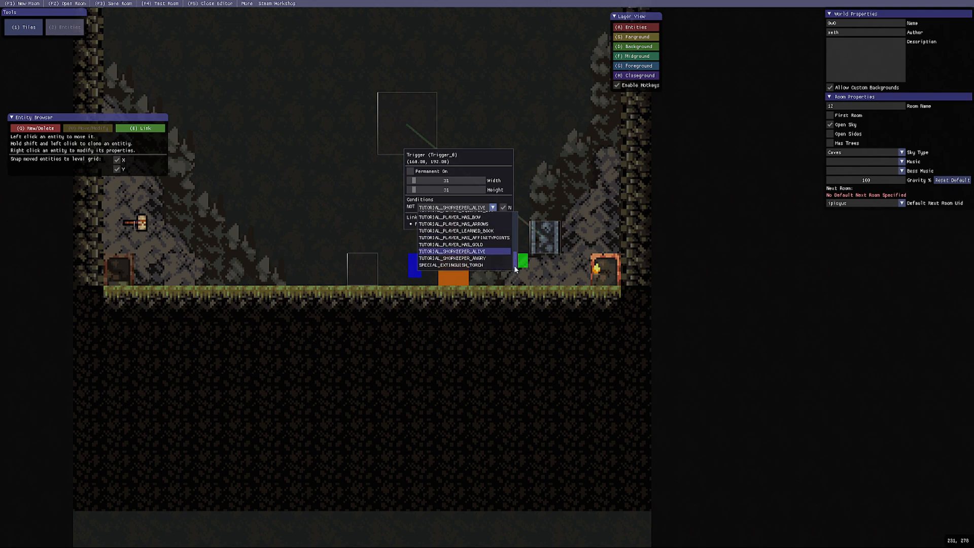
left_click(461, 259)
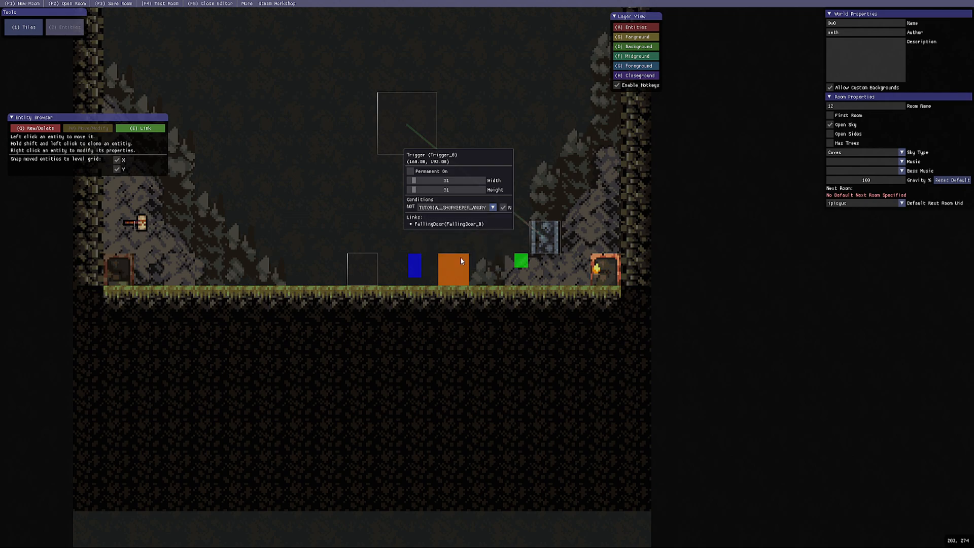
- Move the NOT TUTORIAL_SHOPKEEPER_ANGRY trigger higher up and farther from the falling door
left_click(404, 112)
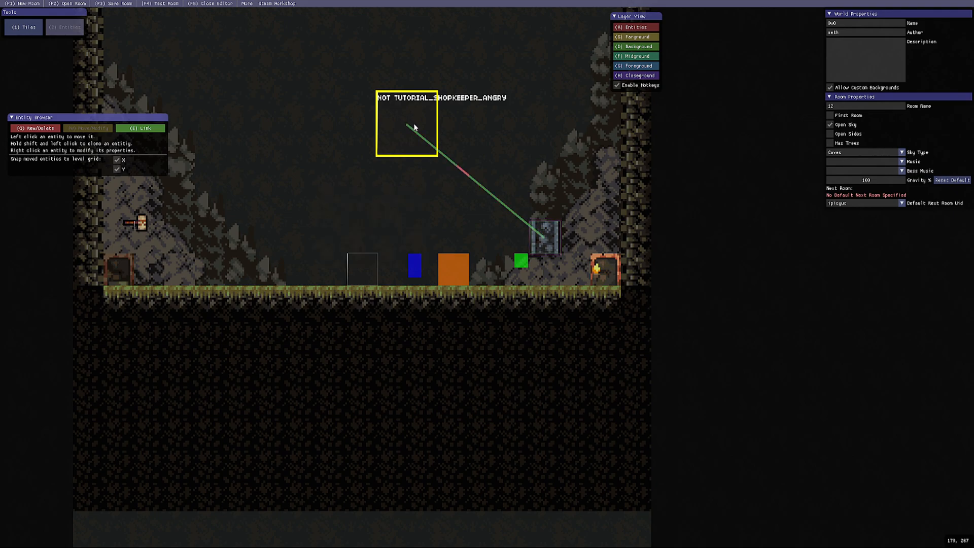
left_click_drag(403, 115, 333, 55)
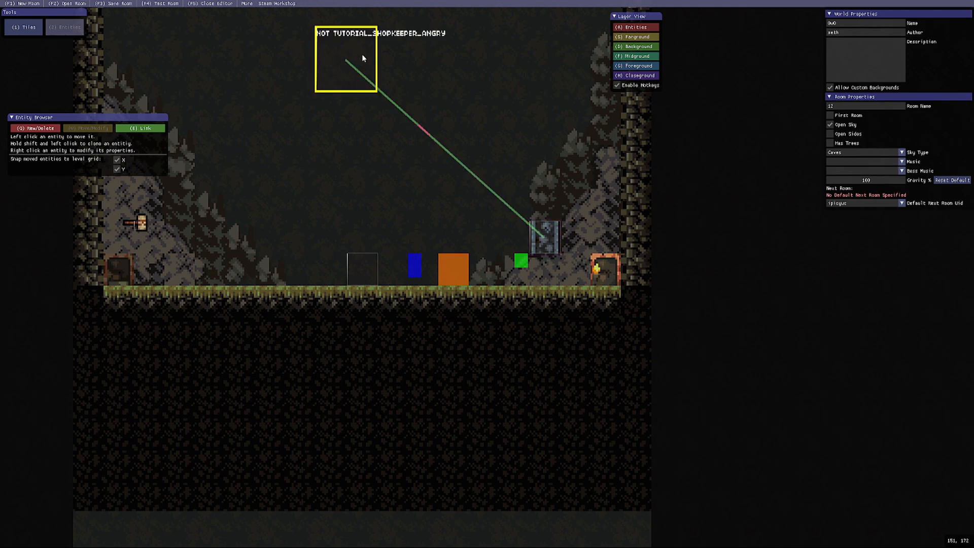
mouse_move(365, 68)
left_mouse_down()
mouse_move(332, 71)
mouse_move(419, 77)
mouse_move(359, 84)
mouse_move(347, 66)
left_mouse_up()
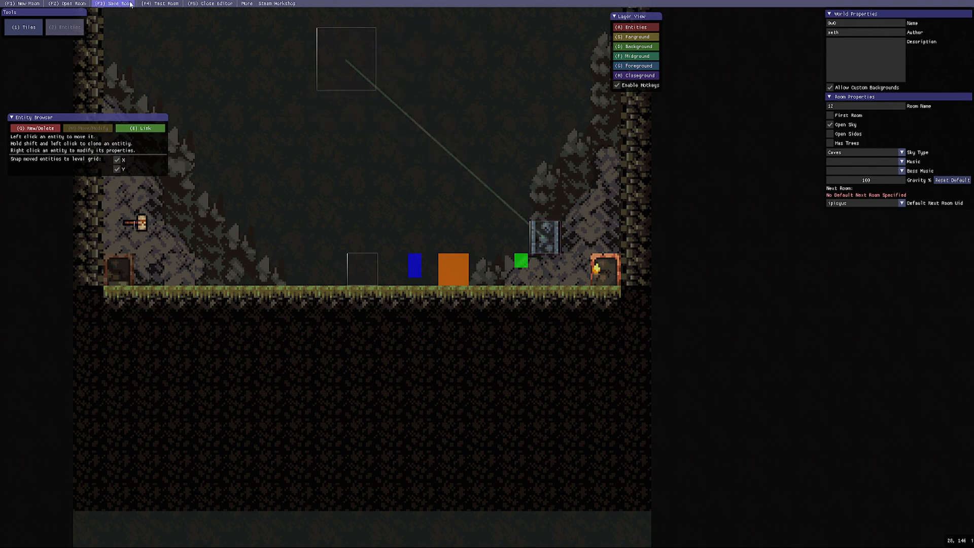
- Playtest room 12 by attacking the shopkeeper and the wooden wall beside him, watch the falling door, and return to the editor
left_click(157, 4)
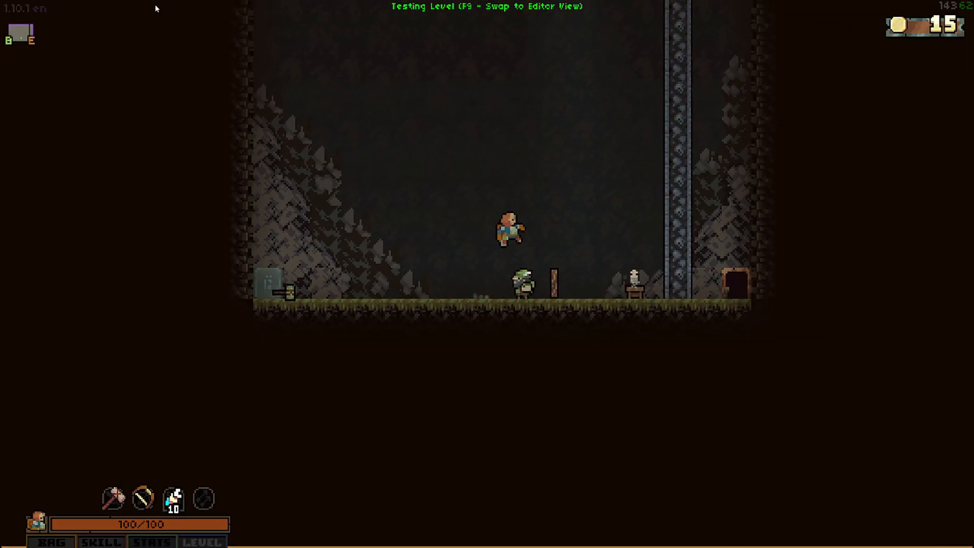
key("x")
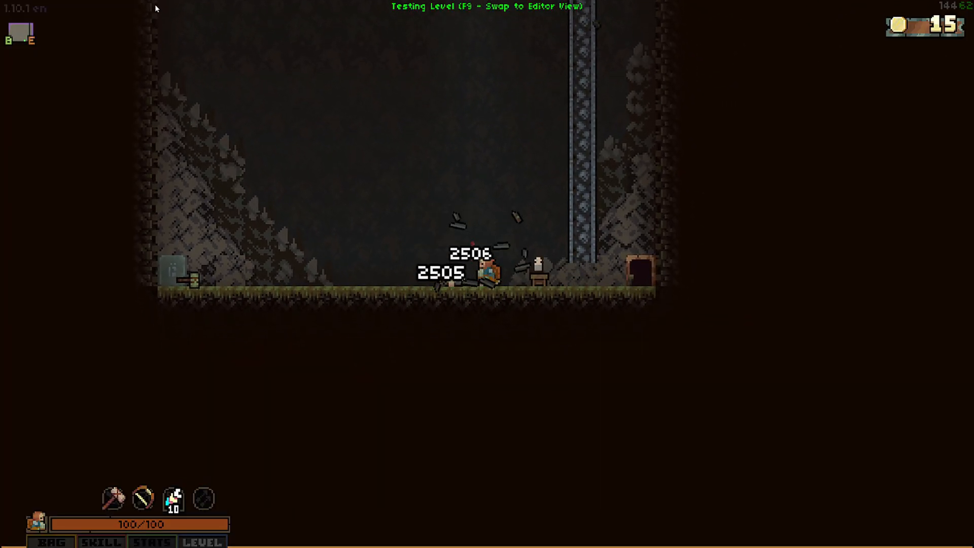
key("Right")
key("x")
key("Left")
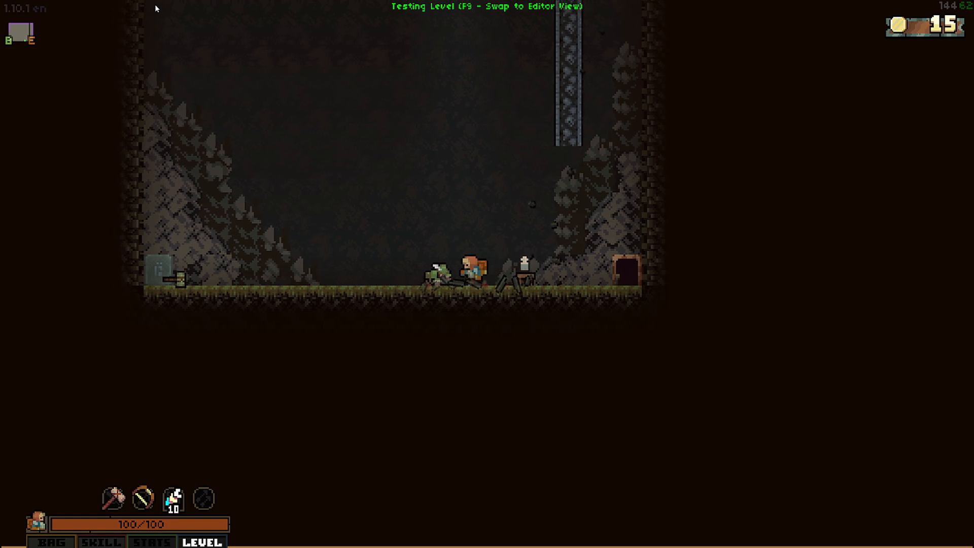
key("Right")
key("space")
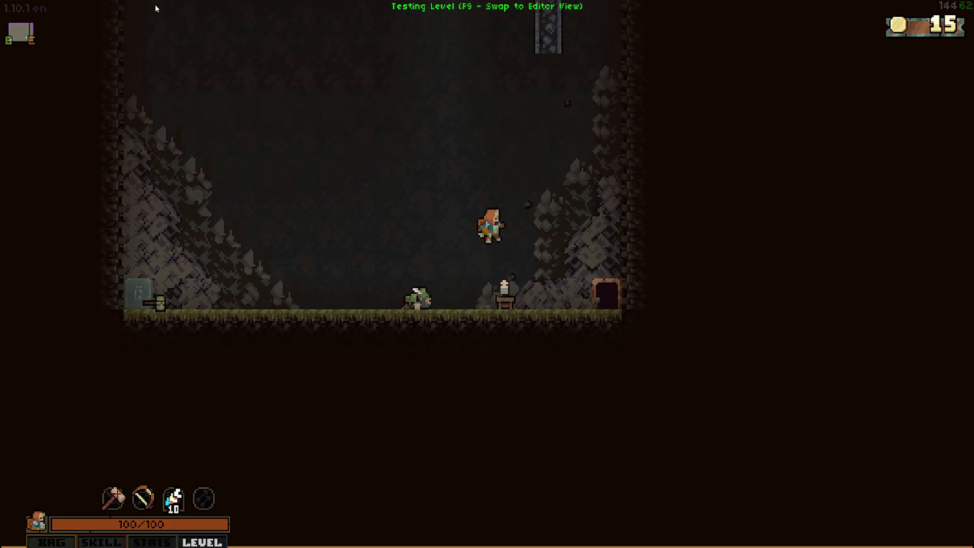
key("Left")
key("Right")
key("Left")
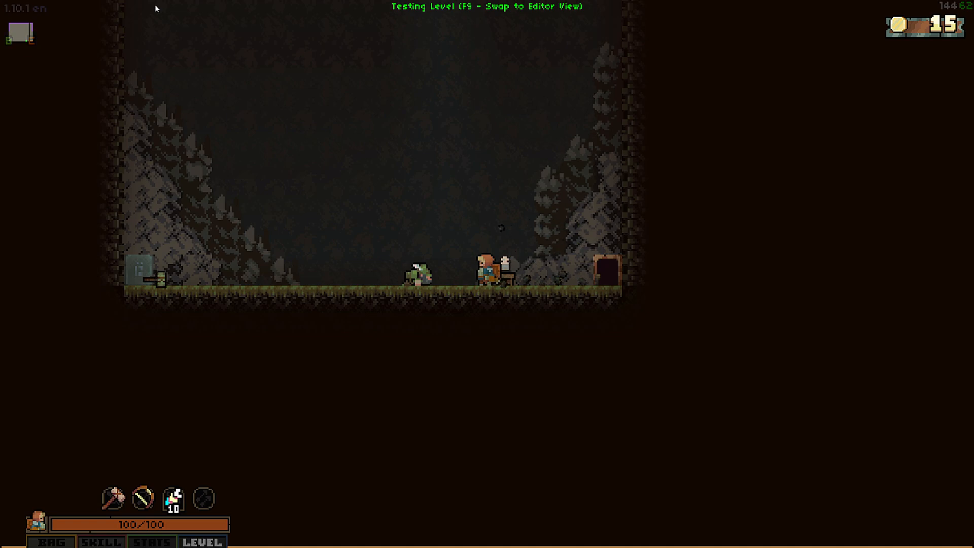
key("F9")
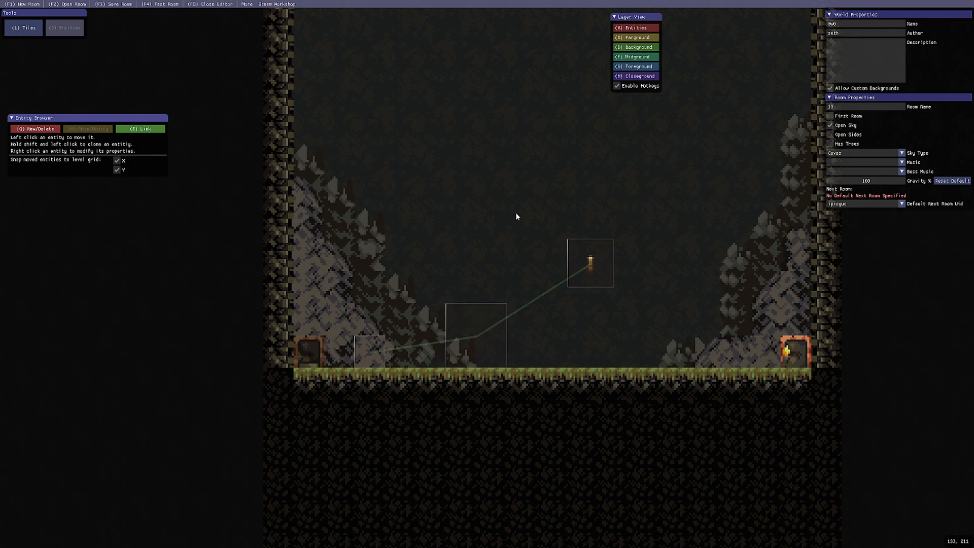
- Playtest room 13 by switching its lever beside the entrance while watching the torch, and return to the editor
left_click(167, 5)
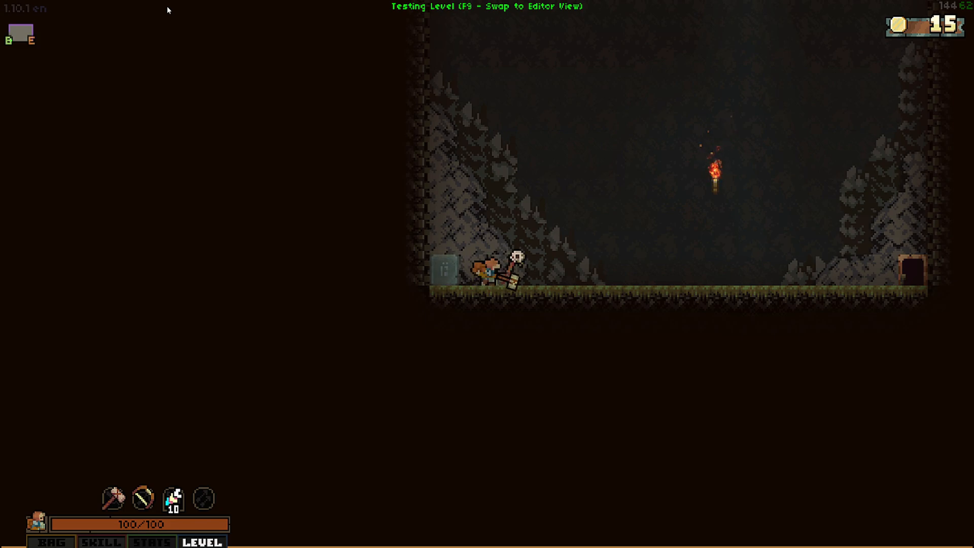
key("x")
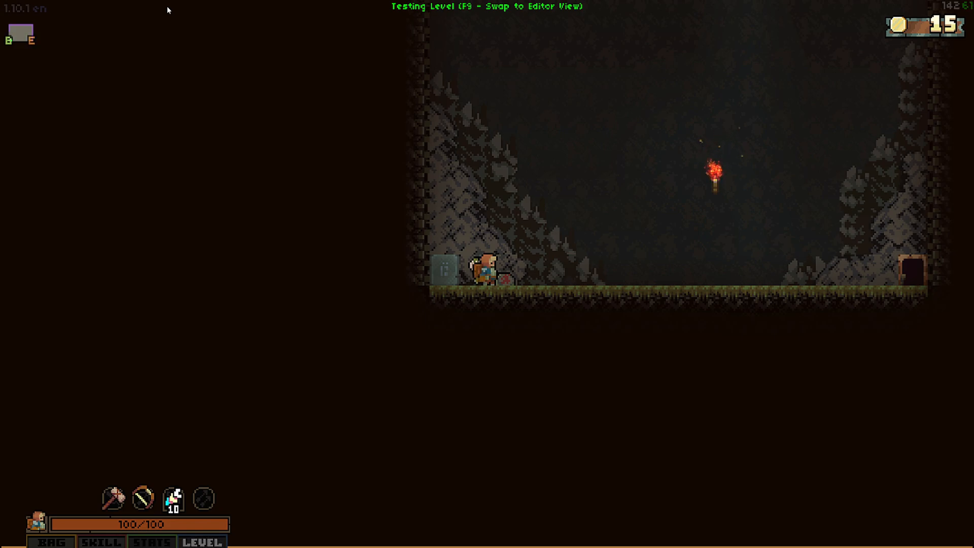
key("F9")
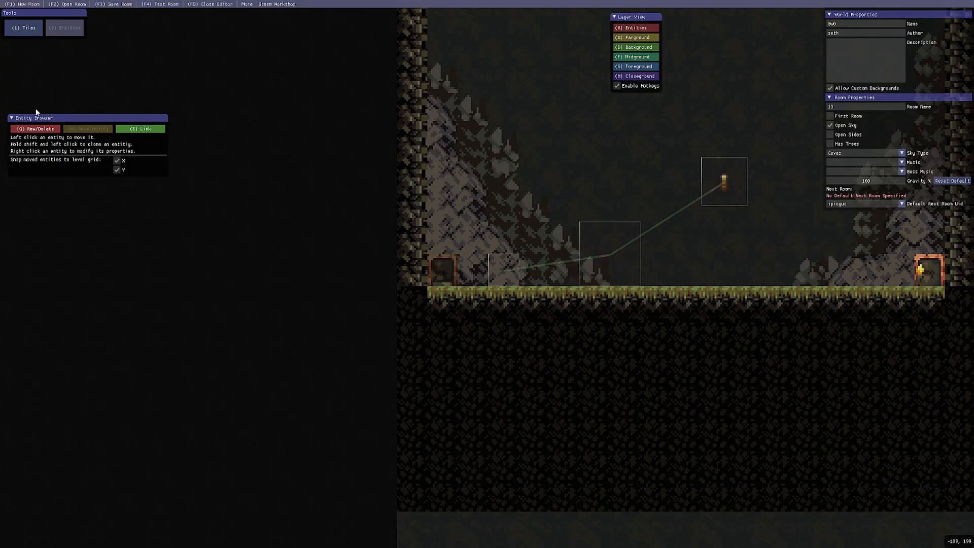
- Place a new trigger above the existing one in room 13 and set its condition to SPECIAL_EXTINGUISH_TORCH
left_click(34, 130)
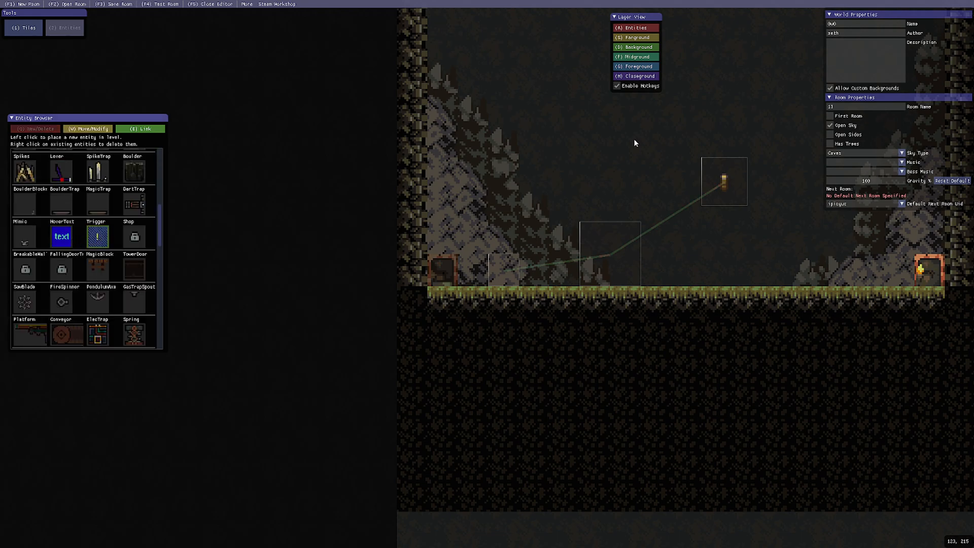
left_click(610, 145)
key("v")
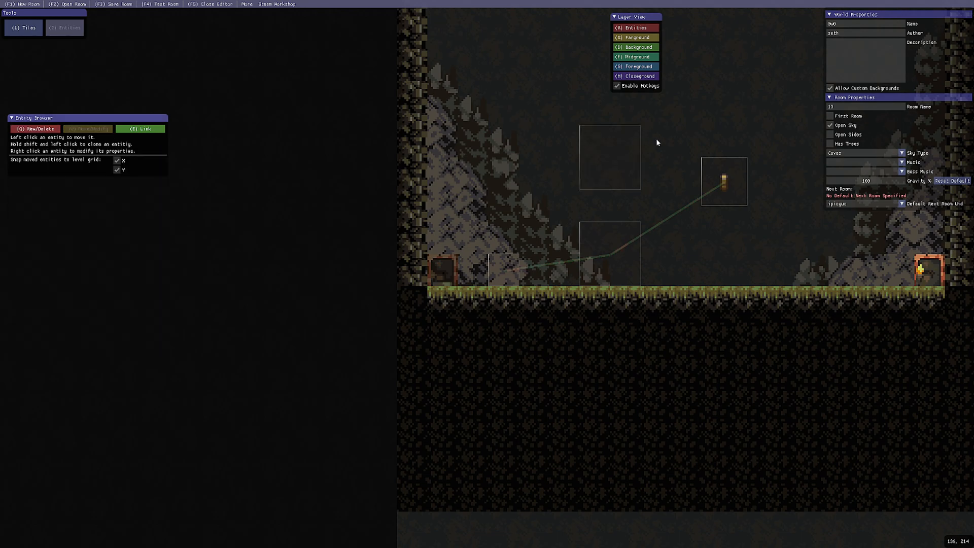
right_click(619, 153)
left_click(696, 209)
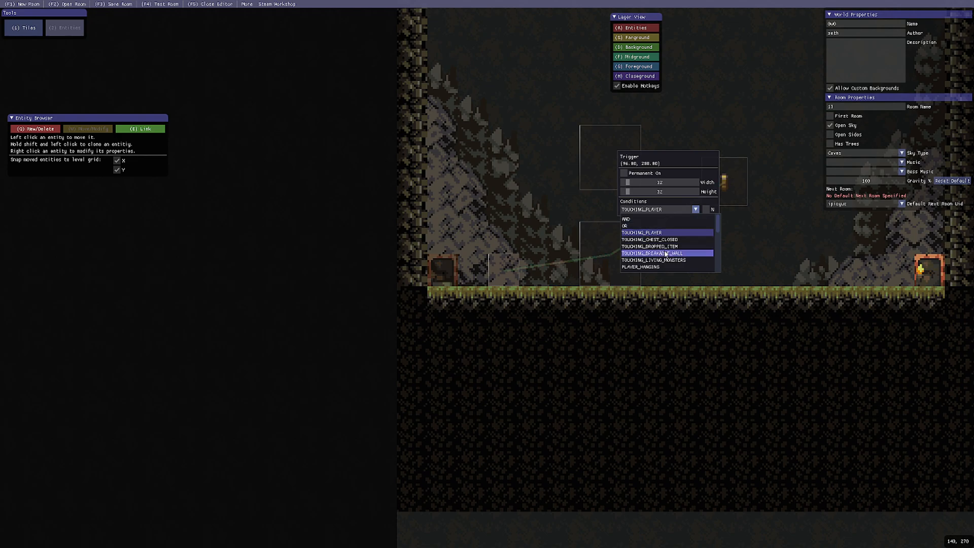
scroll(650, 254, "down", 10)
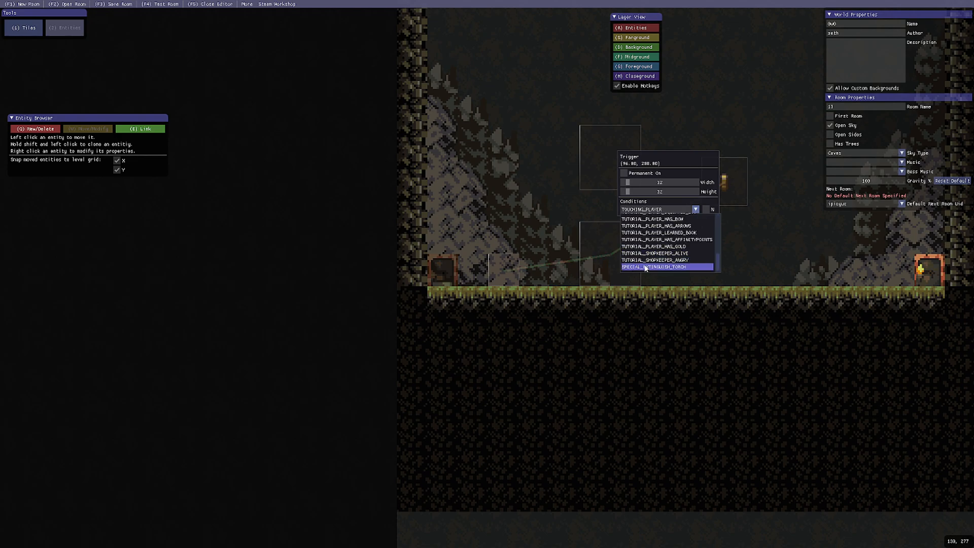
left_click(643, 268)
left_click_drag(684, 163, 737, 246)
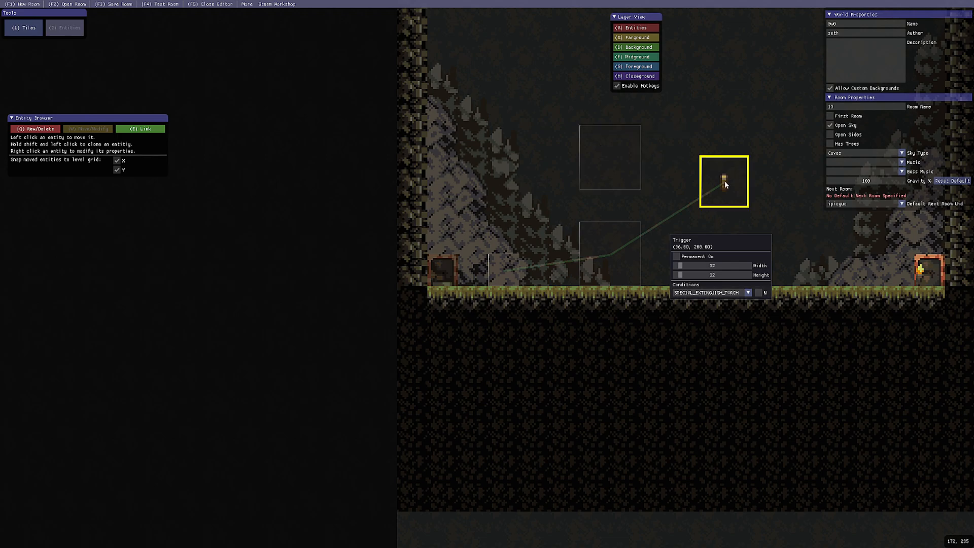
- Link the SPECIAL_EXTINGUISH_TORCH trigger to the torch, playtest the room with the lever, and return to the editor
left_click(141, 130)
left_click_drag(613, 160, 721, 191)
left_click(148, 130)
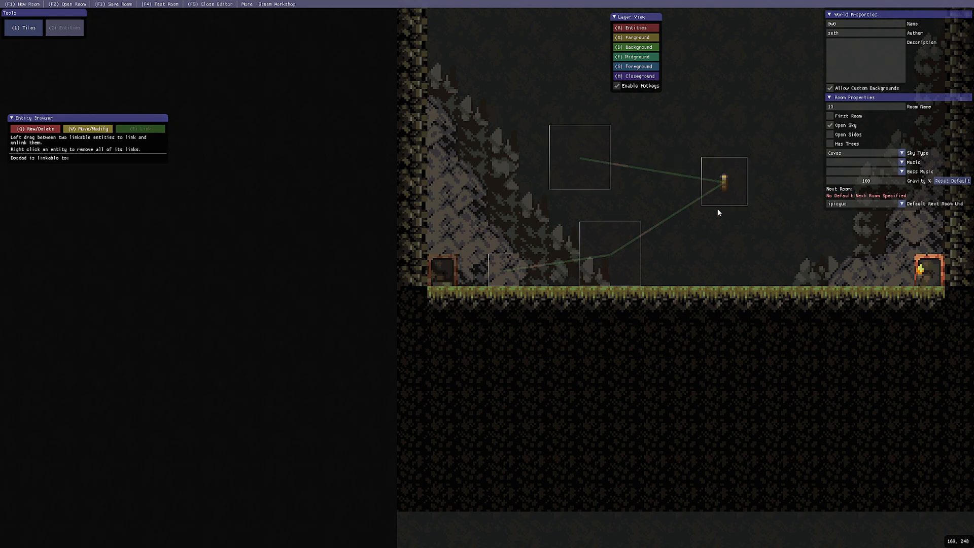
left_click(162, 4)
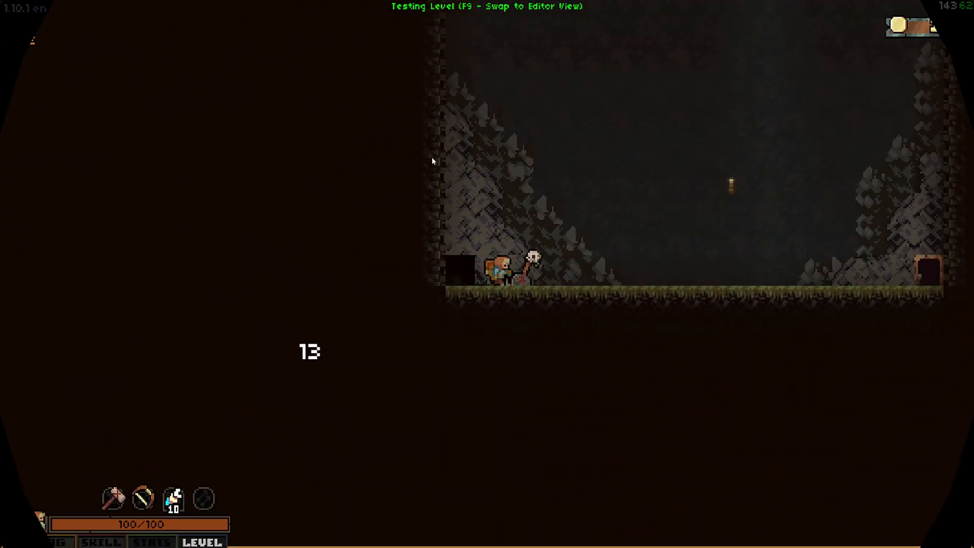
key("d")
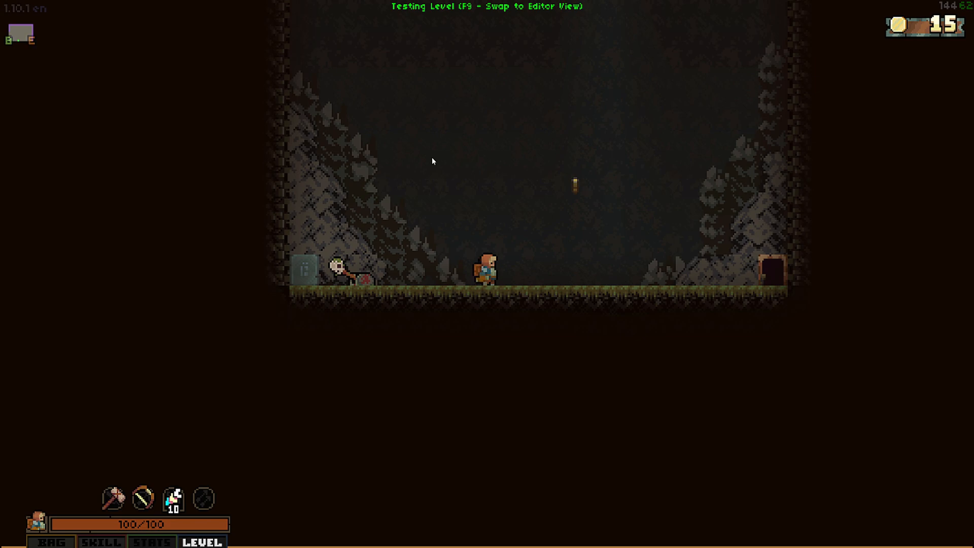
key("F9")
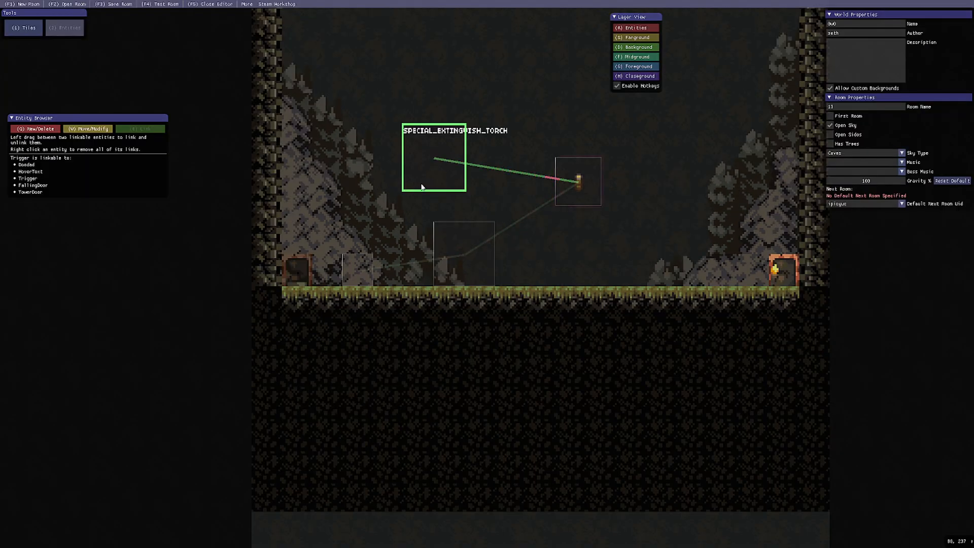
- Remove the upper trigger's links and set its condition to AND with a SPECIAL_EXTINGUISH_TORCH subcondition
right_click(433, 144)
key("v")
right_click(419, 154)
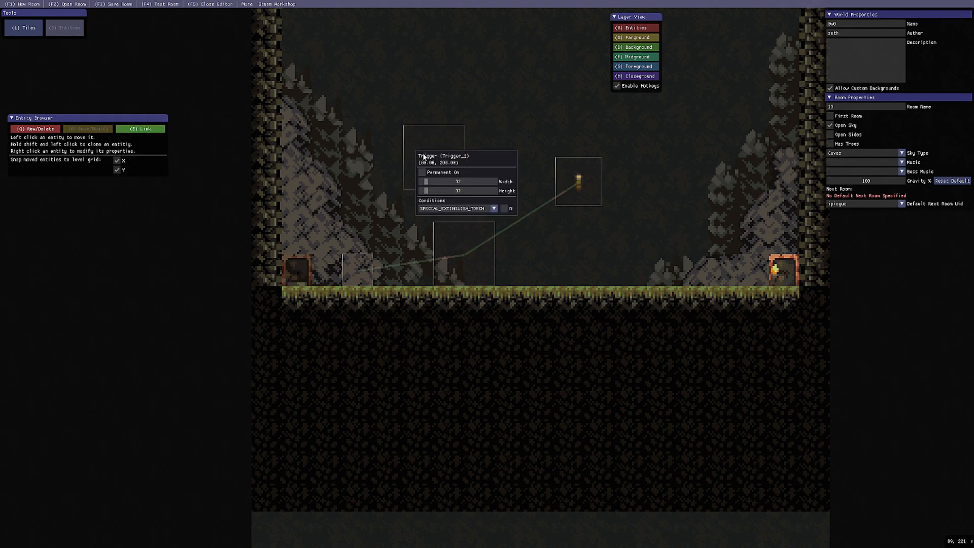
left_click(495, 208)
left_click(433, 218)
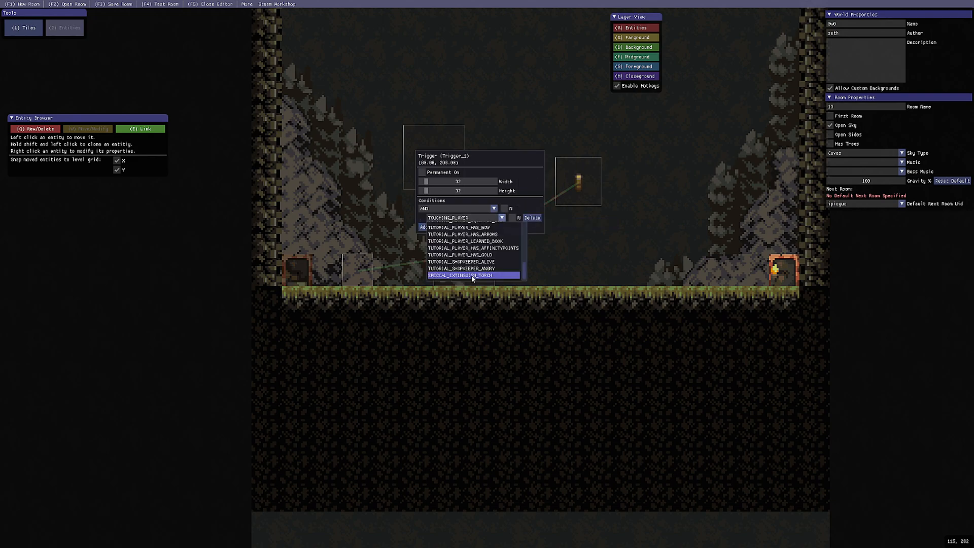
left_click(472, 276)
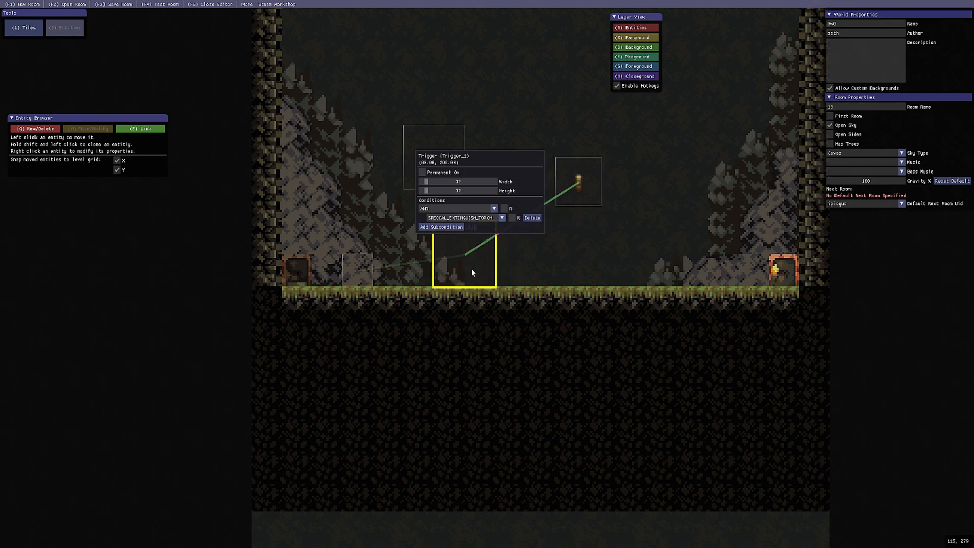
- Add a negated INPUT_TRUE subcondition to the upper trigger's AND condition
left_click(435, 227)
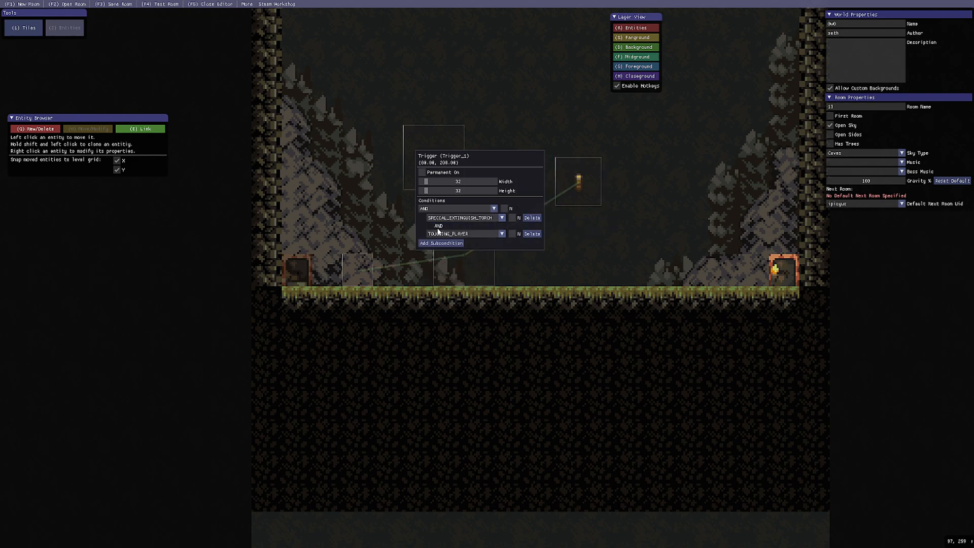
left_click(500, 234)
left_click(449, 268)
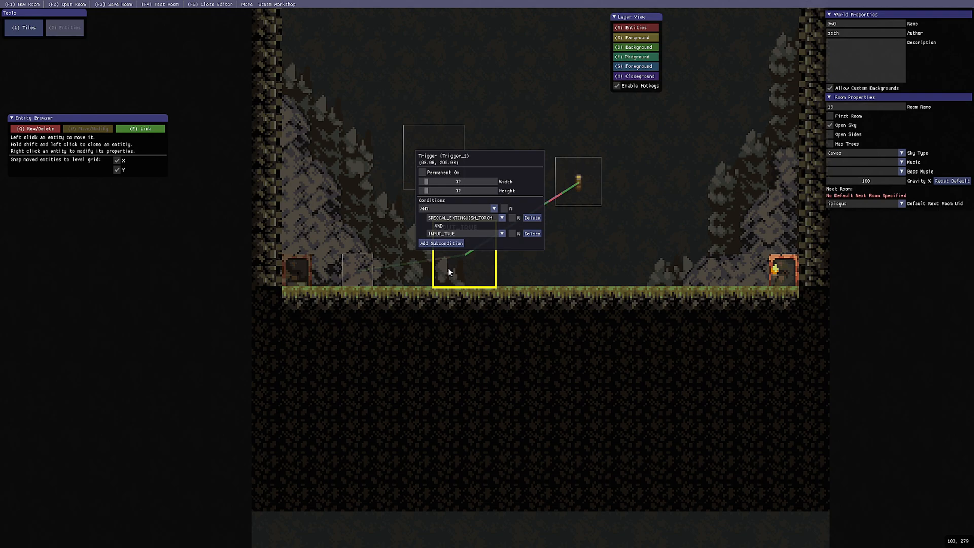
left_click_drag(508, 155, 620, 204)
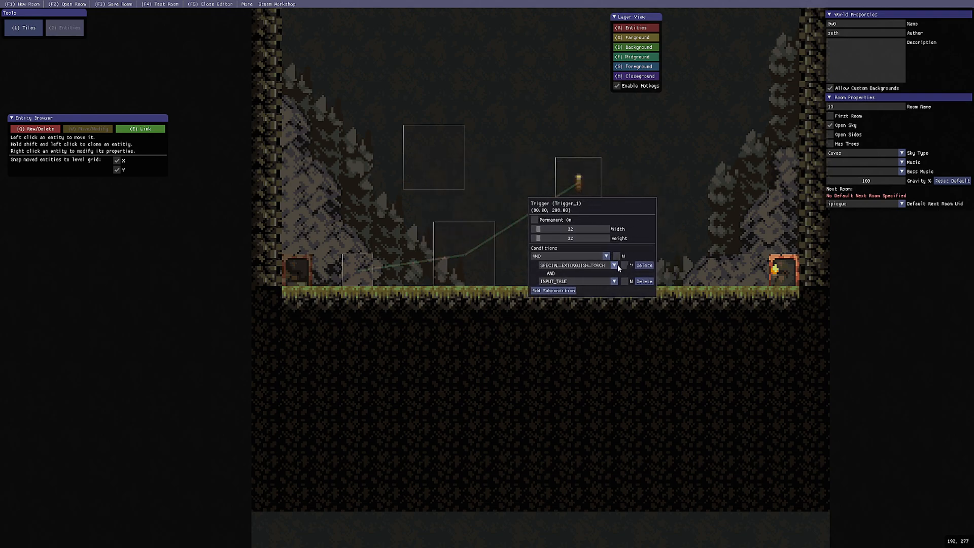
left_click(625, 283)
left_click_drag(634, 203, 648, 265)
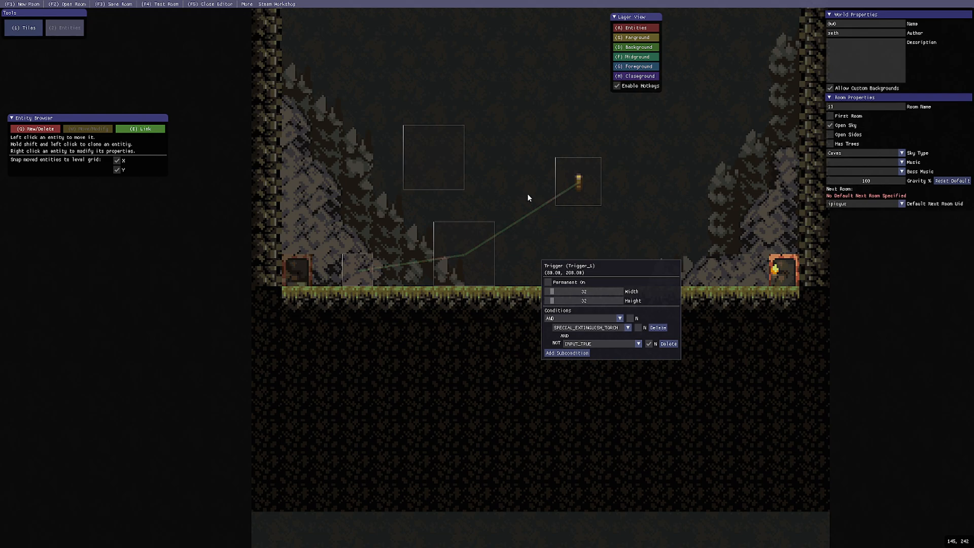
- Link the upper trigger to the torch and the lever to the upper trigger, and start a playtest of the room
mouse_move(617, 346)
left_click(145, 141)
left_click_drag(439, 161, 580, 189)
left_click(162, 129)
left_click_drag(357, 268, 443, 171)
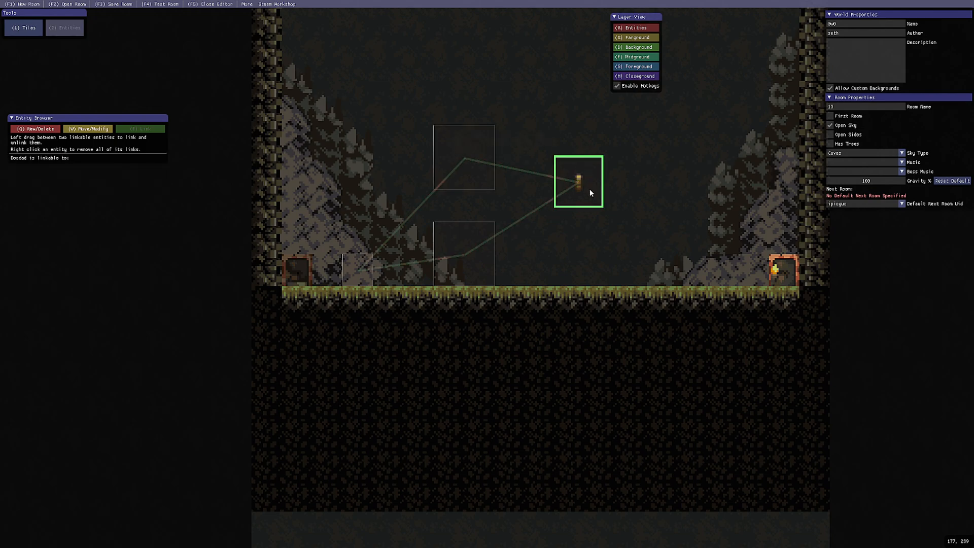
left_click(163, 4)
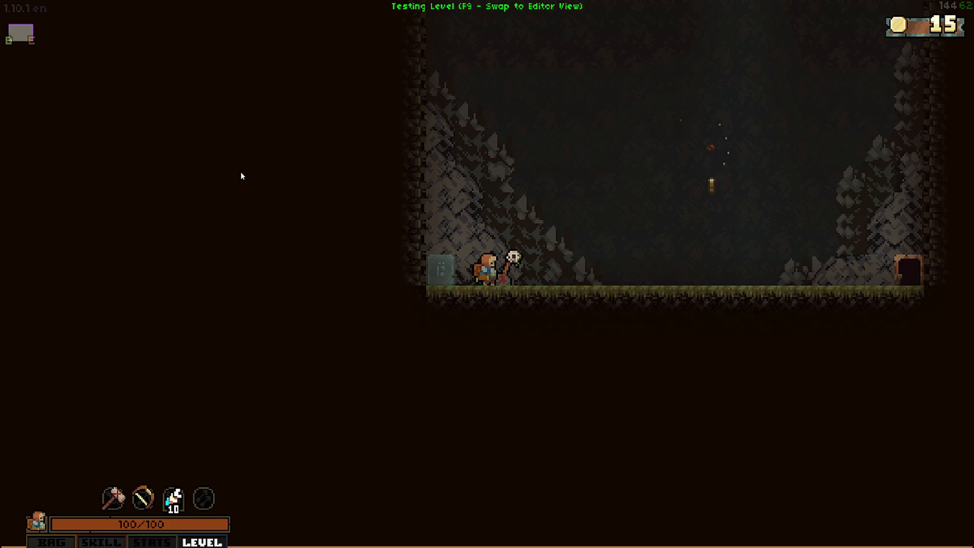
- Return to the editor, place a Shop in the cleared room, and move it farther toward the middle of the floor
key("F9")
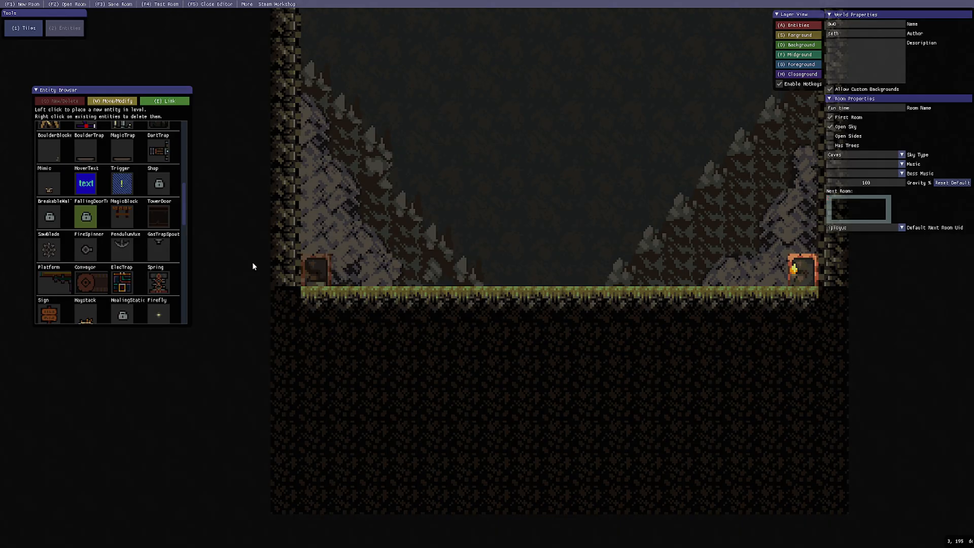
left_click(159, 183)
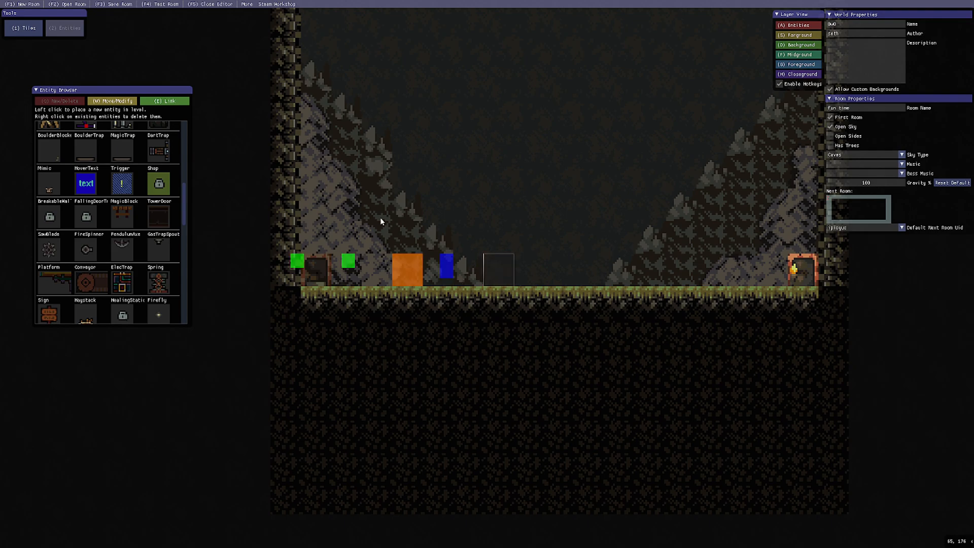
key("w")
left_click_drag(500, 272, 578, 267)
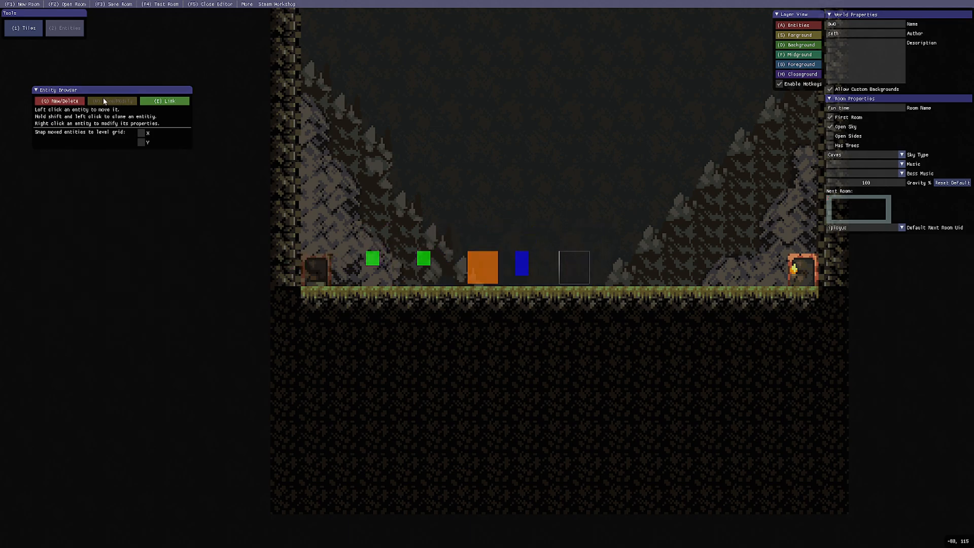
left_click(64, 101)
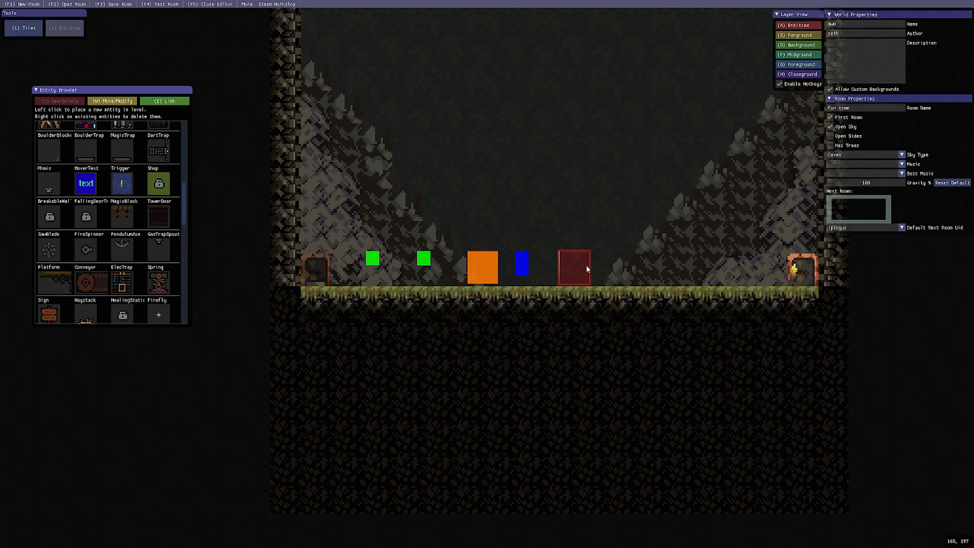
key("w")
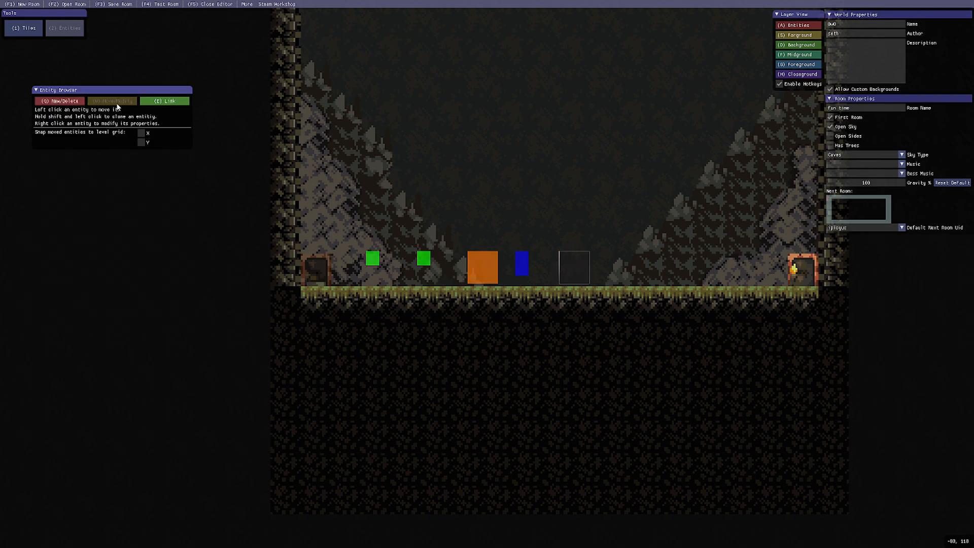
- Toggle the shop's facingLeft option on and off to compare both layouts, leaving it off
right_click(580, 271)
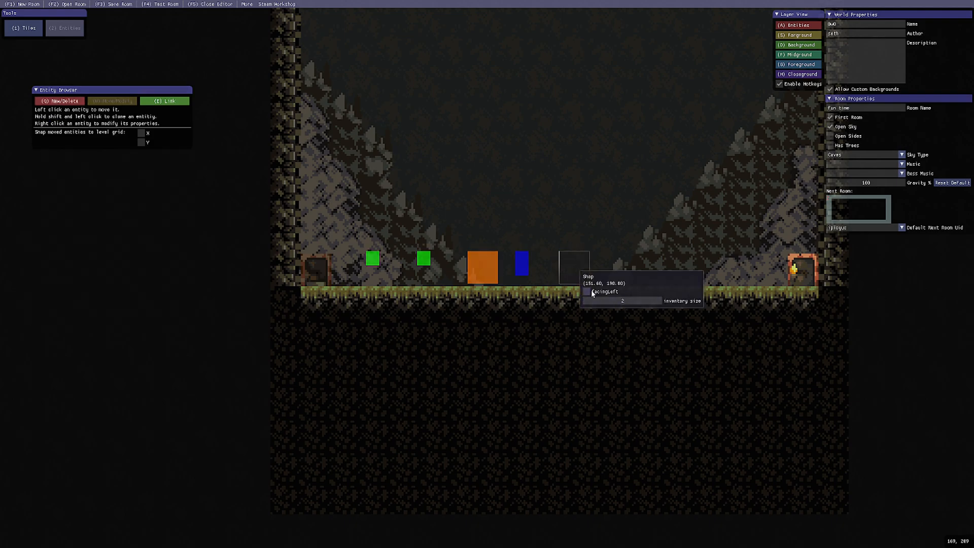
left_click(586, 292)
left_click(587, 292)
left_click(586, 293)
left_click(586, 293)
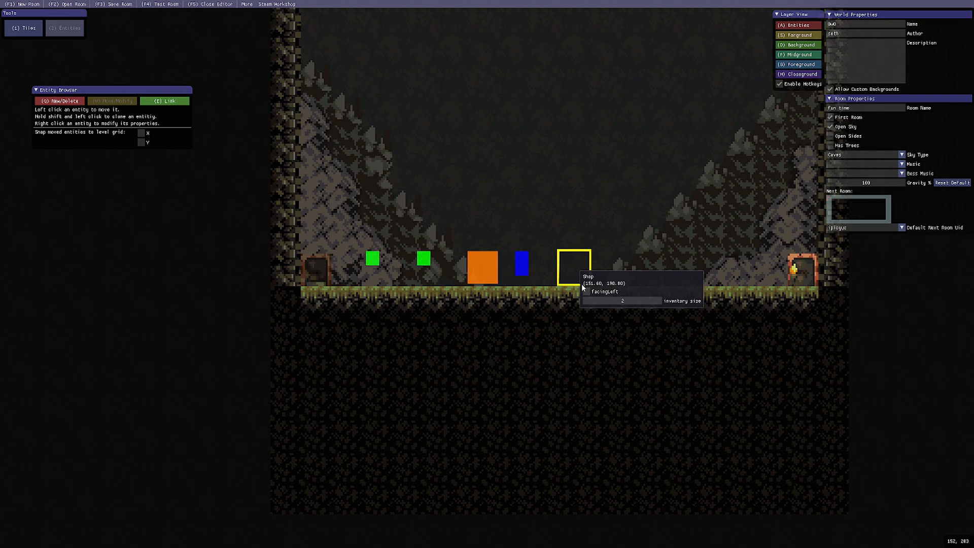
left_click(586, 292)
left_click(586, 292)
left_click(587, 292)
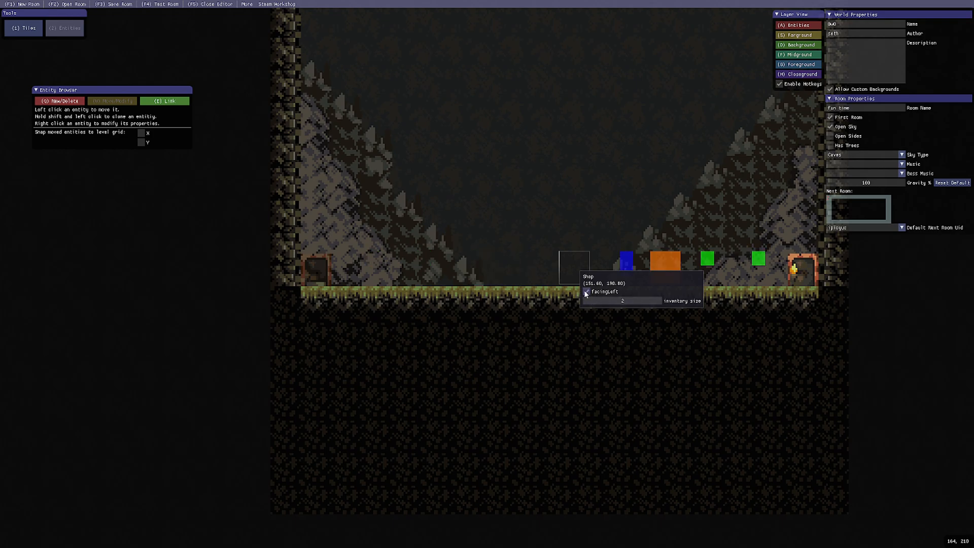
left_click(586, 292)
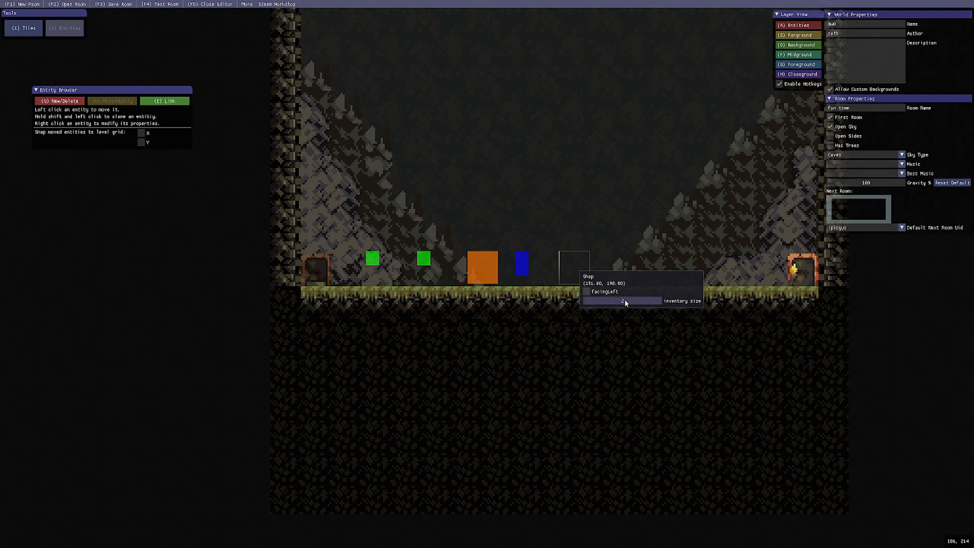
- Set the shop's inventory size to 5, playtest the room, and return to the editor
left_click_drag(625, 301, 630, 301)
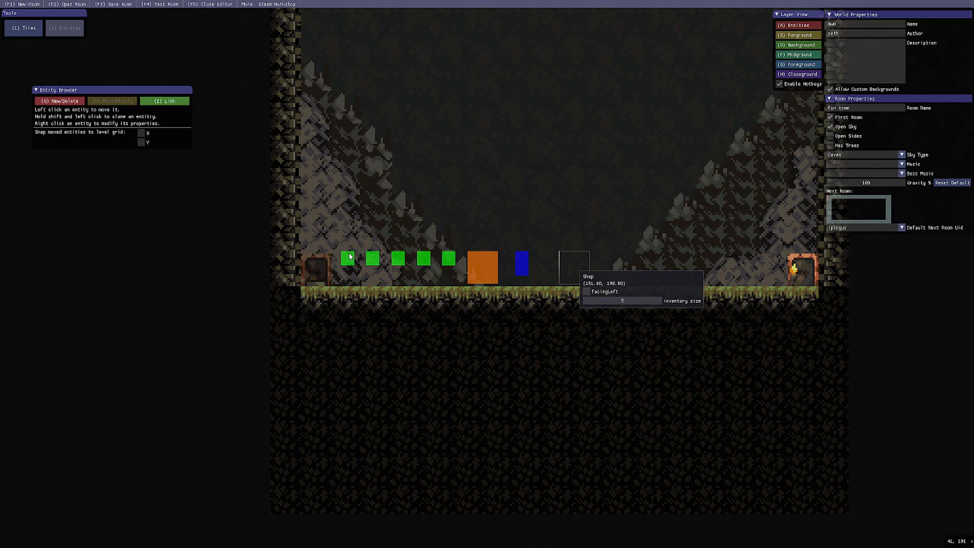
left_click_drag(622, 302, 631, 304)
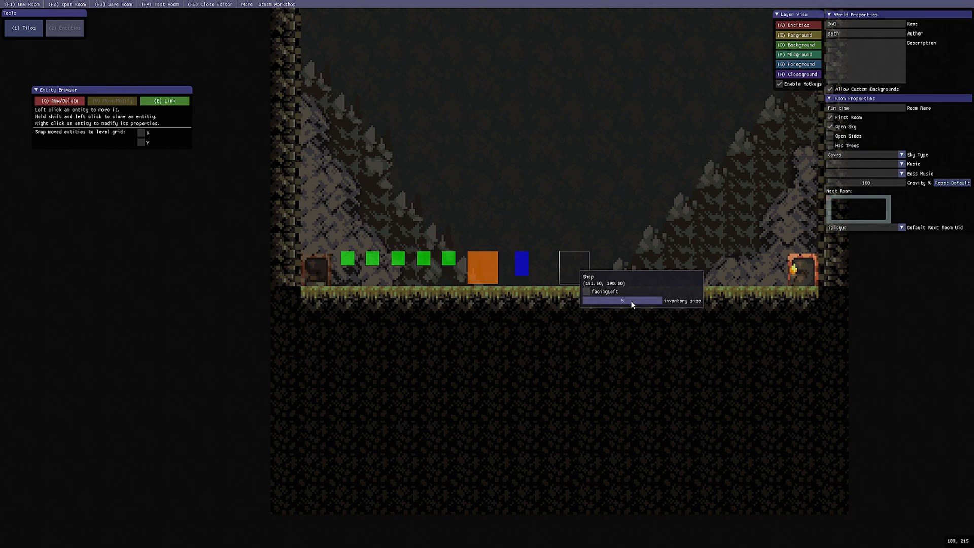
left_click(67, 103)
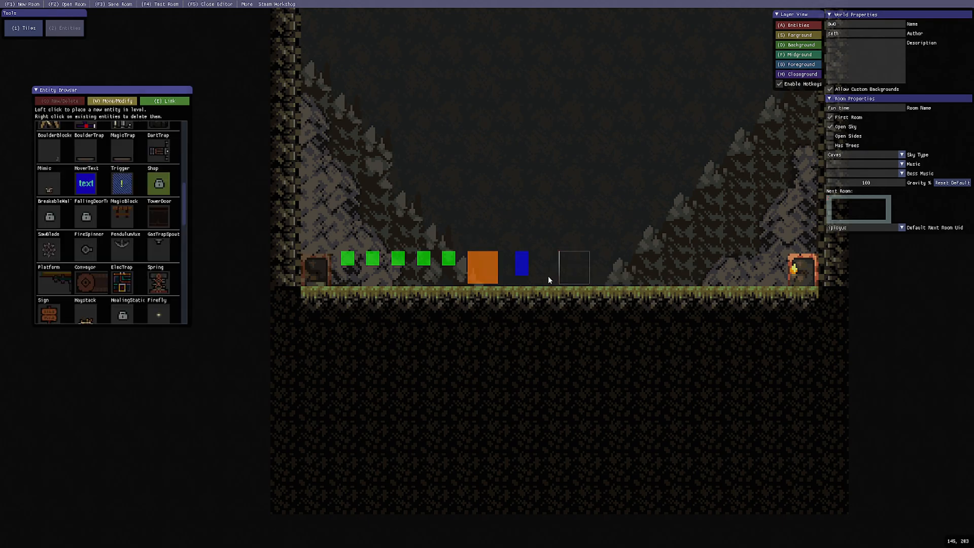
left_click(155, 7)
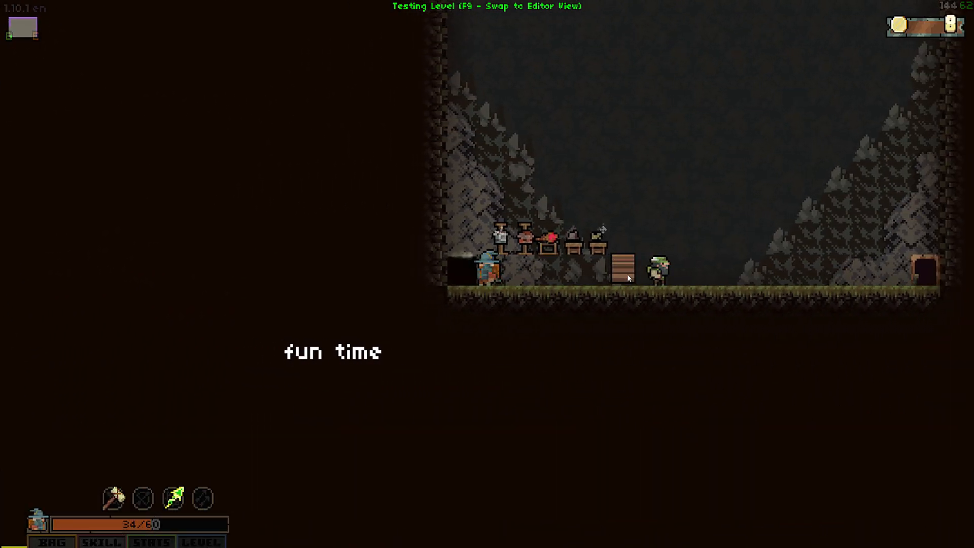
key("F9")
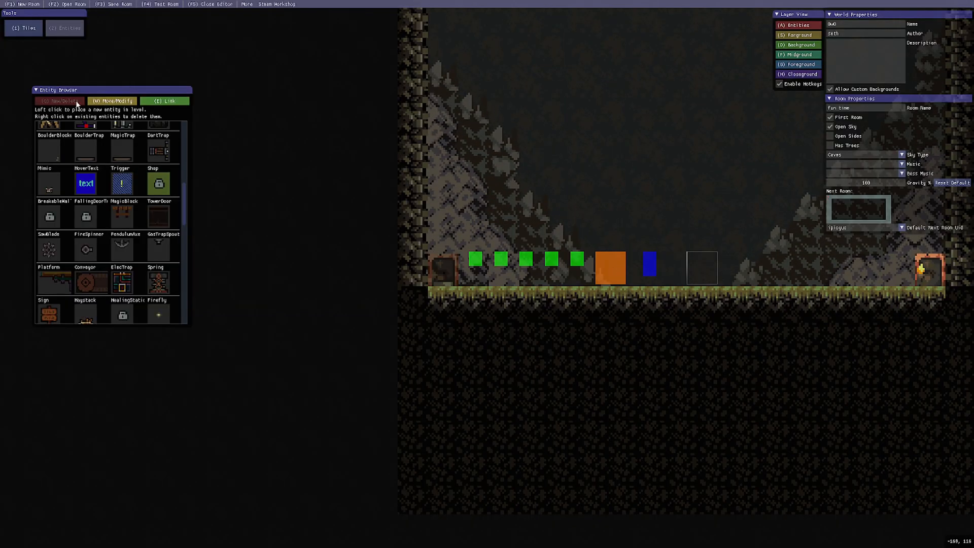
- Replace the shop with a falling door trap on the floor, playtest it by walking past, and return to the editor
left_click(87, 218)
left_click(634, 269)
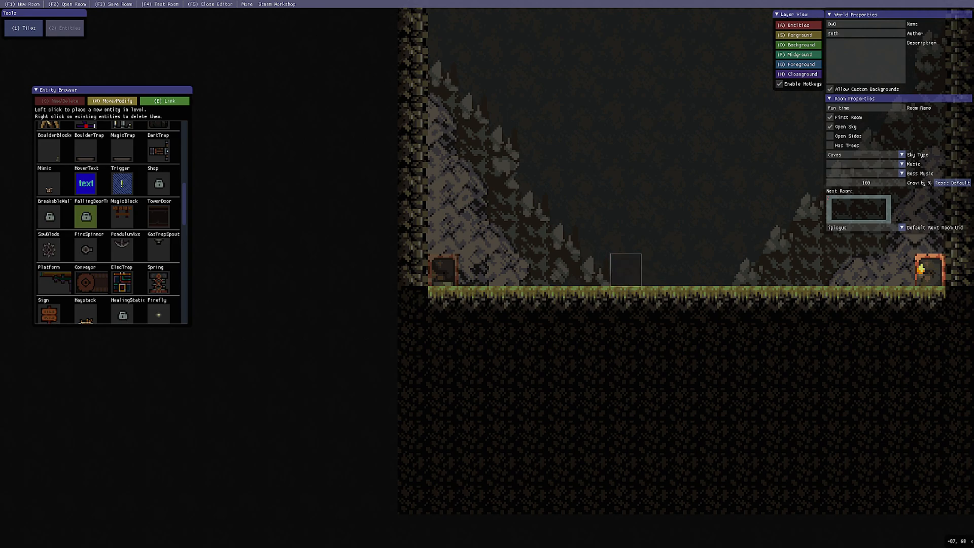
left_click(161, 4)
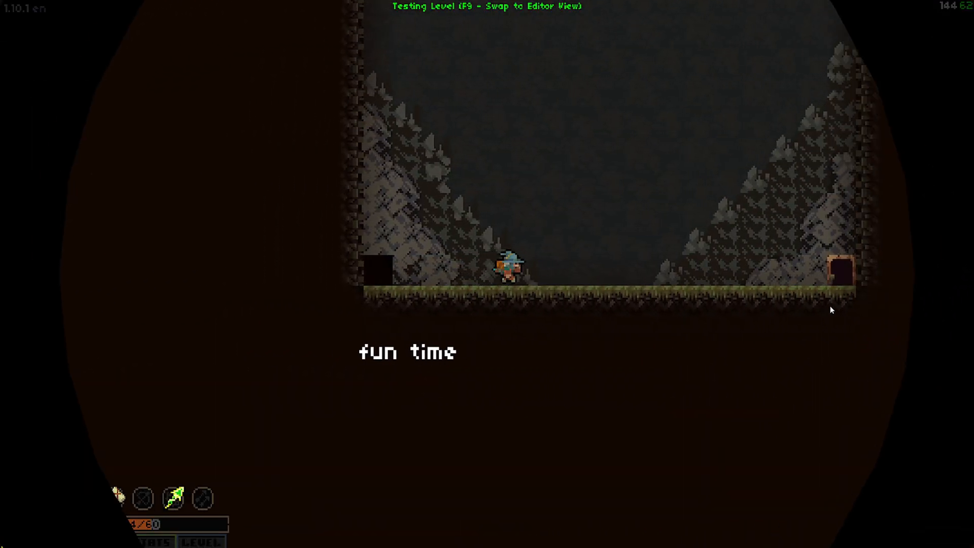
key("d")
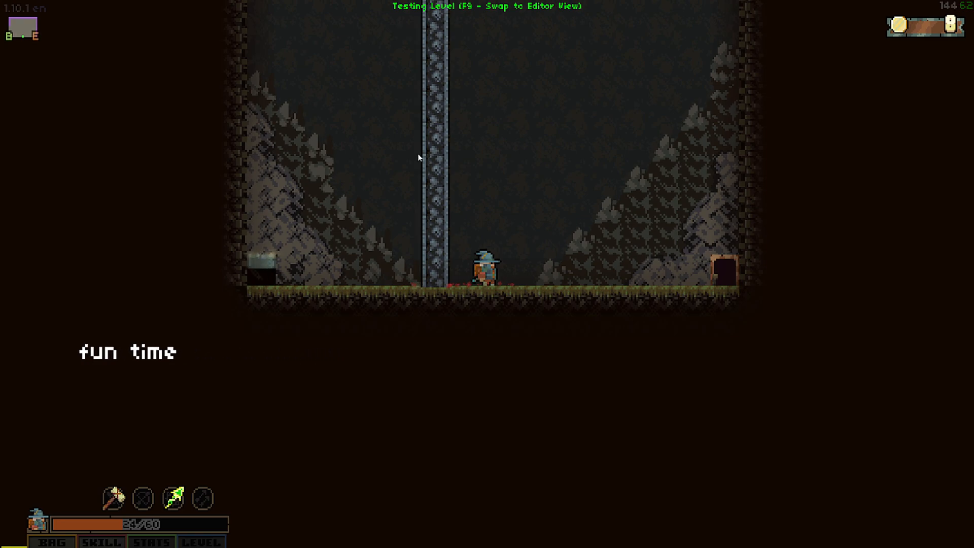
key("F9")
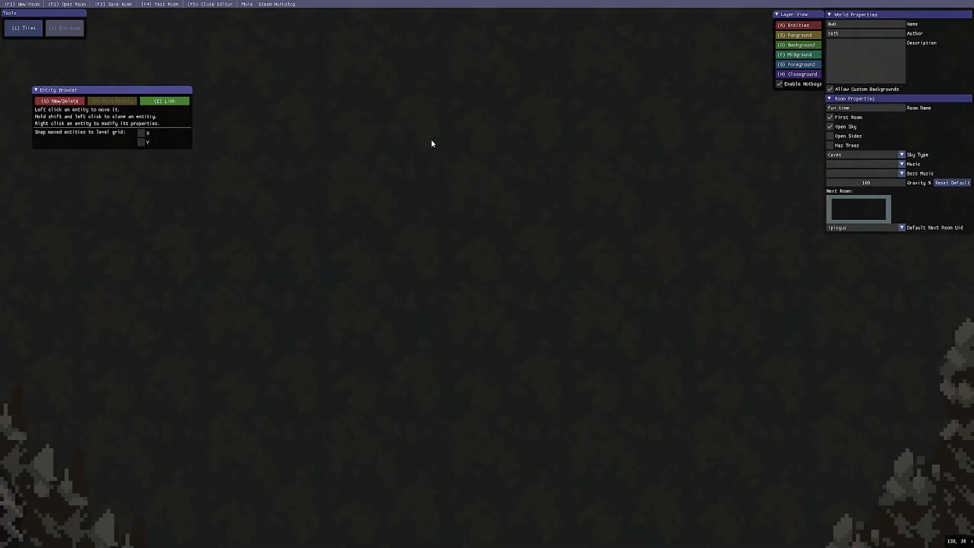
- Paint a midground stone block at the room's ceiling directly above the falling door trap
scroll(432, 147, "down", 5)
scroll(486, 259, "up", 2)
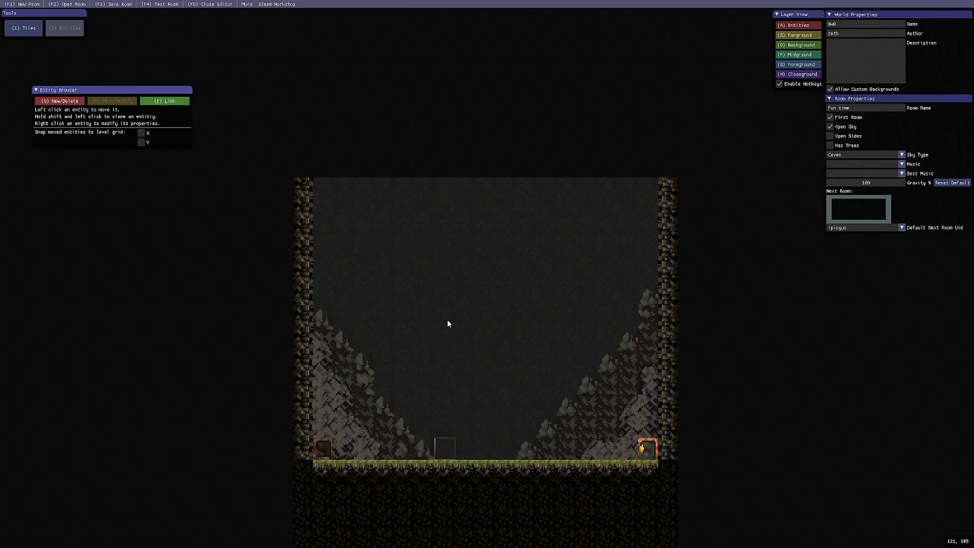
left_click(24, 28)
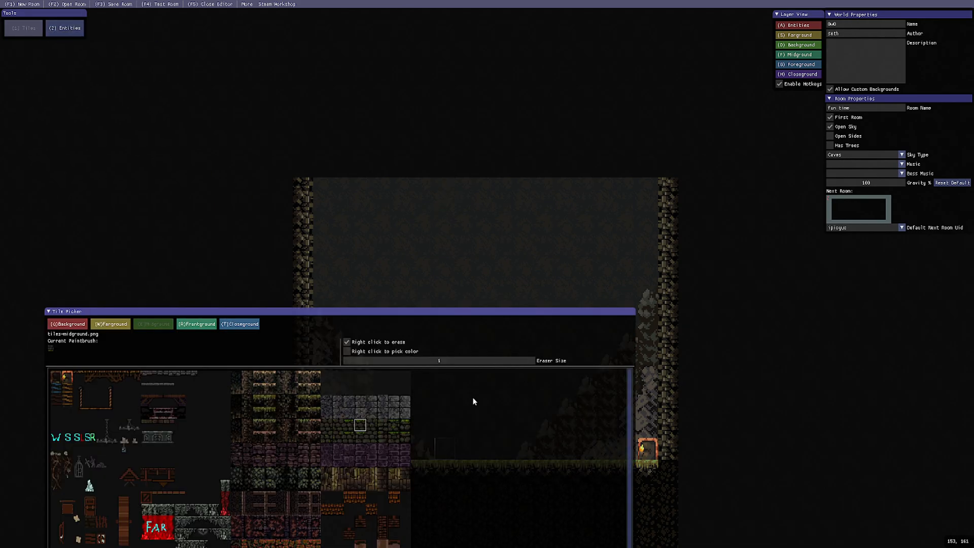
left_click(447, 207)
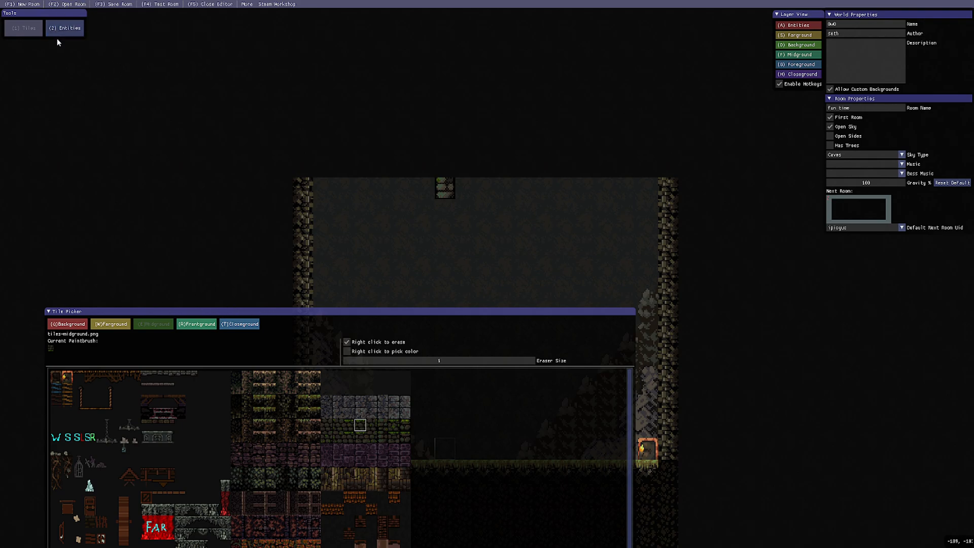
- Replace the falling door trap with a MagicBlock above the middle of the floor and cycle through its types
left_click(75, 28)
left_click(121, 218)
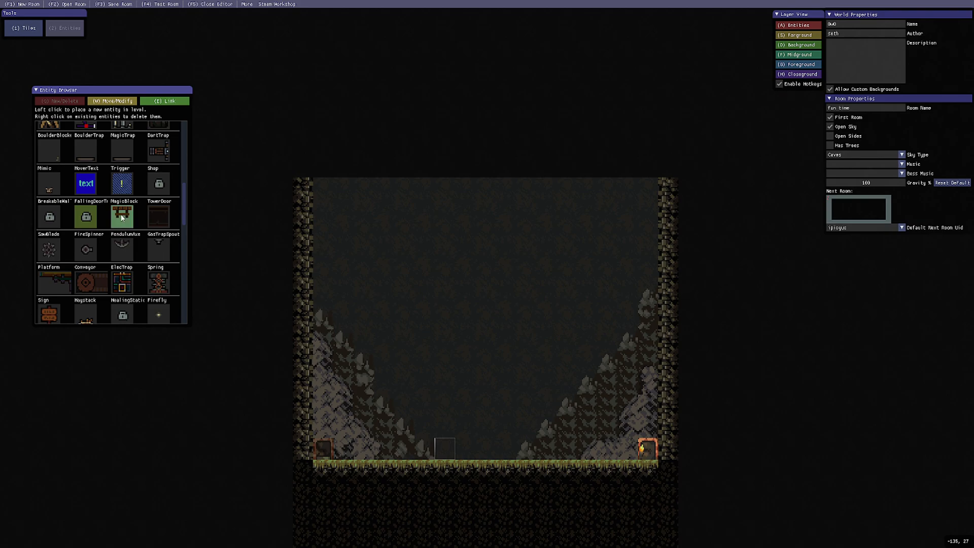
middle_click_drag(454, 453, 445, 332)
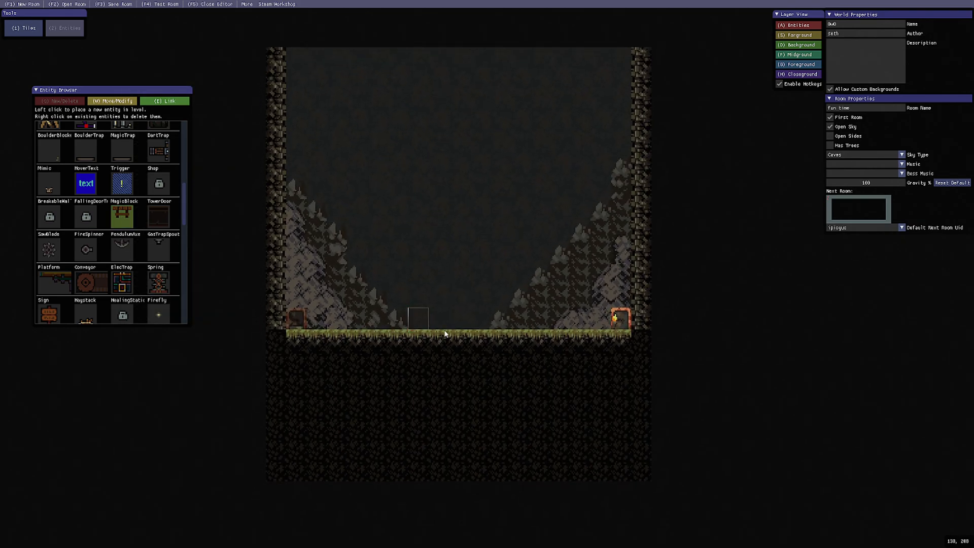
scroll(439, 327, "up", 4)
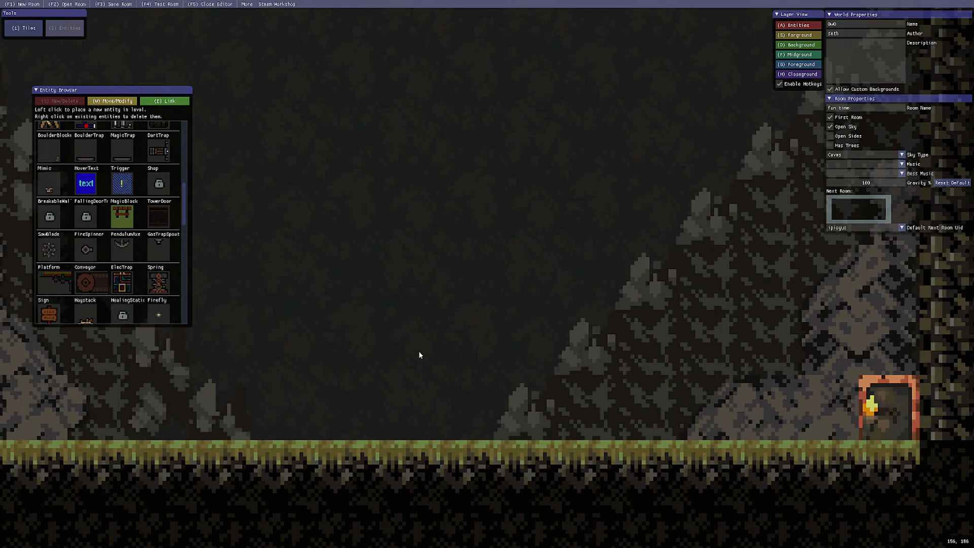
left_click(372, 339)
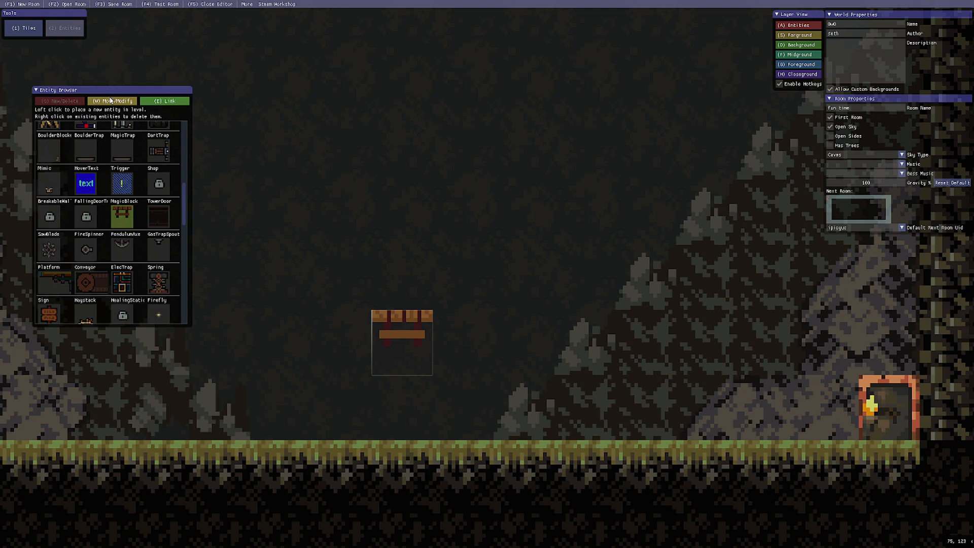
key("w")
right_click(402, 327)
left_click(408, 348)
left_click_drag(416, 352, 497, 322)
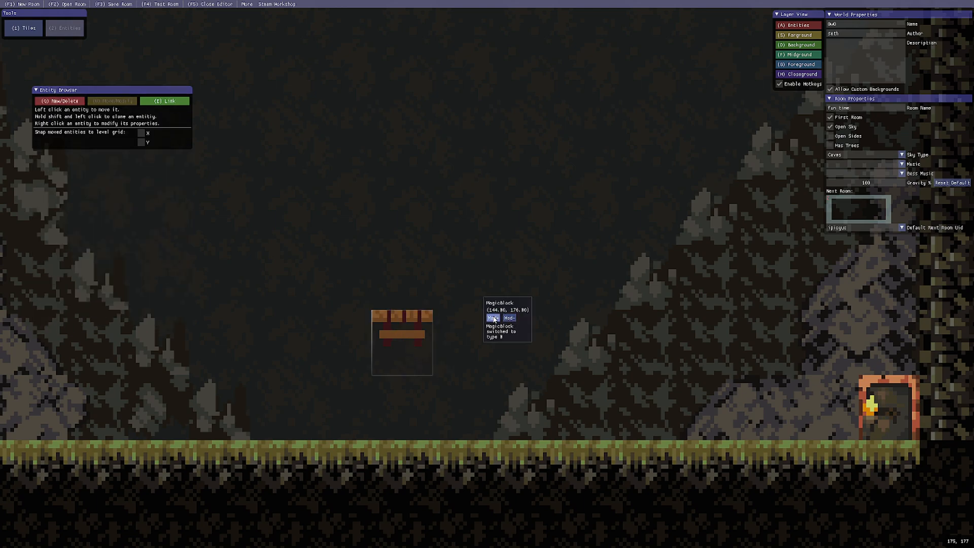
- Replace the magic block with two TowerDoors placed side by side above the floor
key("q")
left_click(161, 217)
scroll(494, 209, "down", 3)
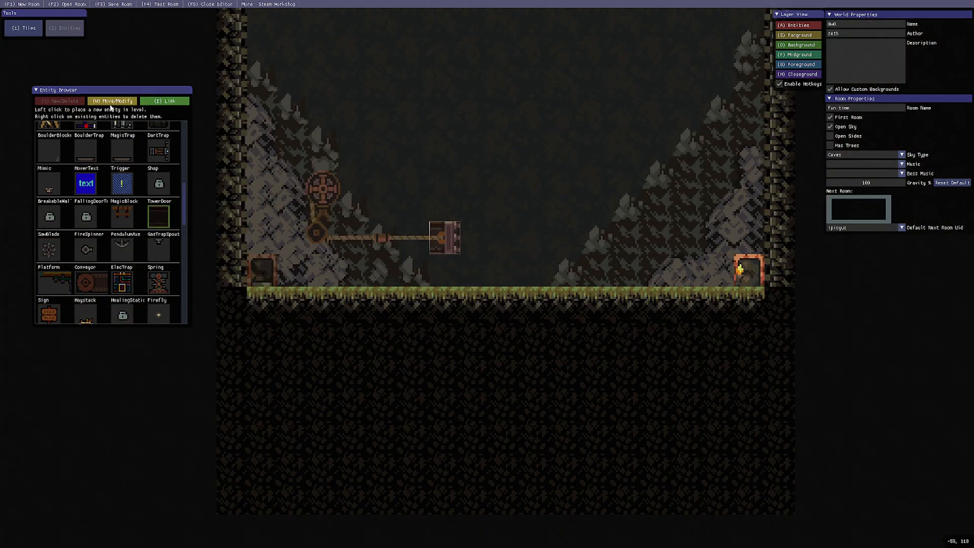
left_click(446, 246)
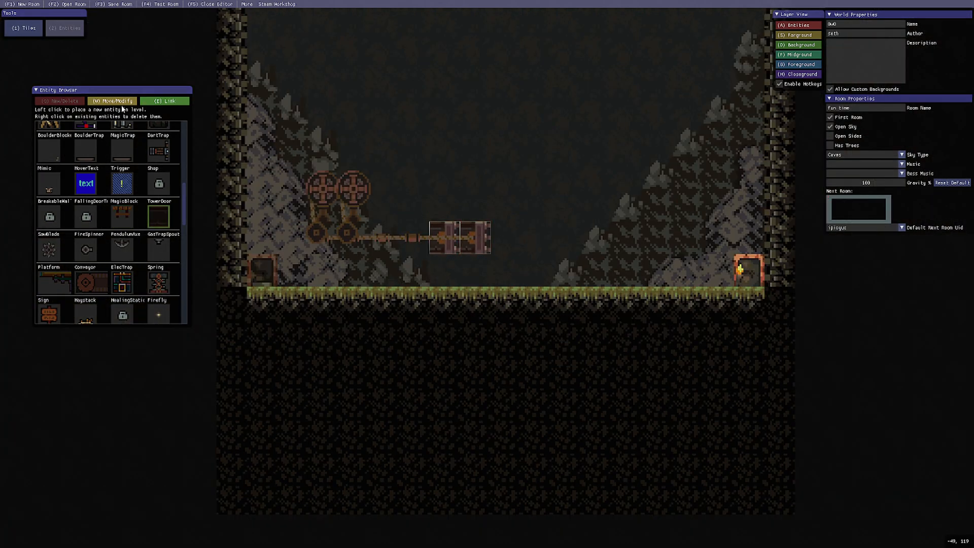
- Modify the right tower door so it faces the left one, playtest the room, and return to the editor
left_click(123, 101)
right_click(477, 243)
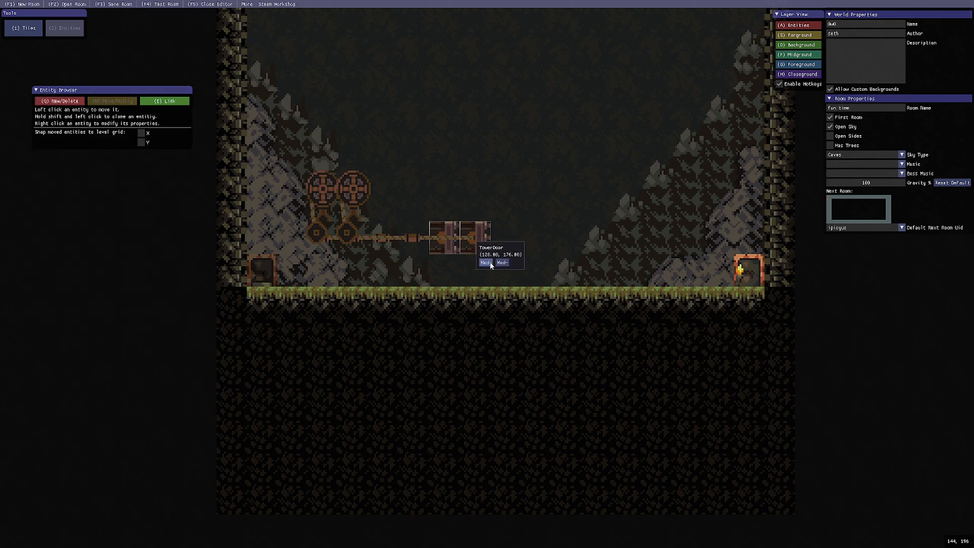
left_click(490, 263)
left_click_drag(515, 252, 550, 290)
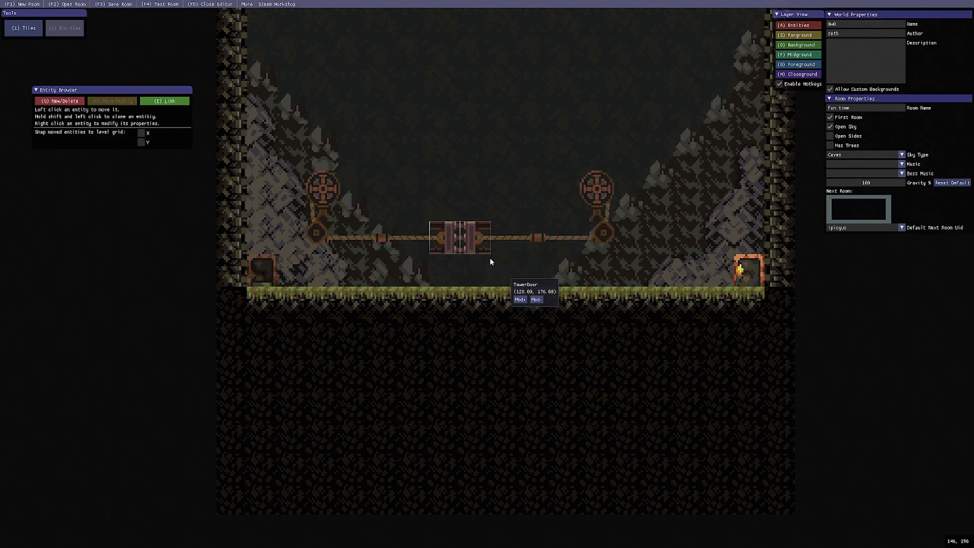
key("F4")
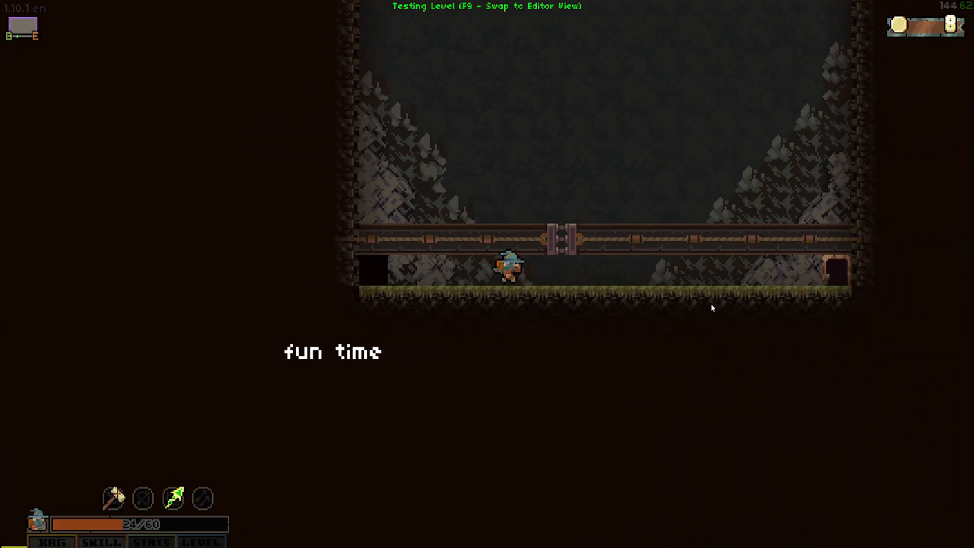
key("F9")
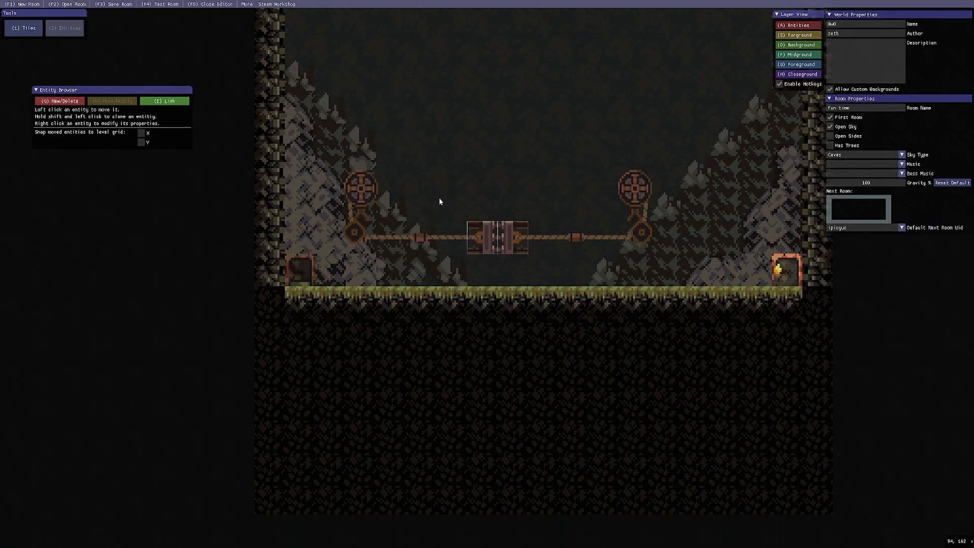
- Place a Trigger just above the tower doors and toggle its Permanent On option
right_click(574, 184)
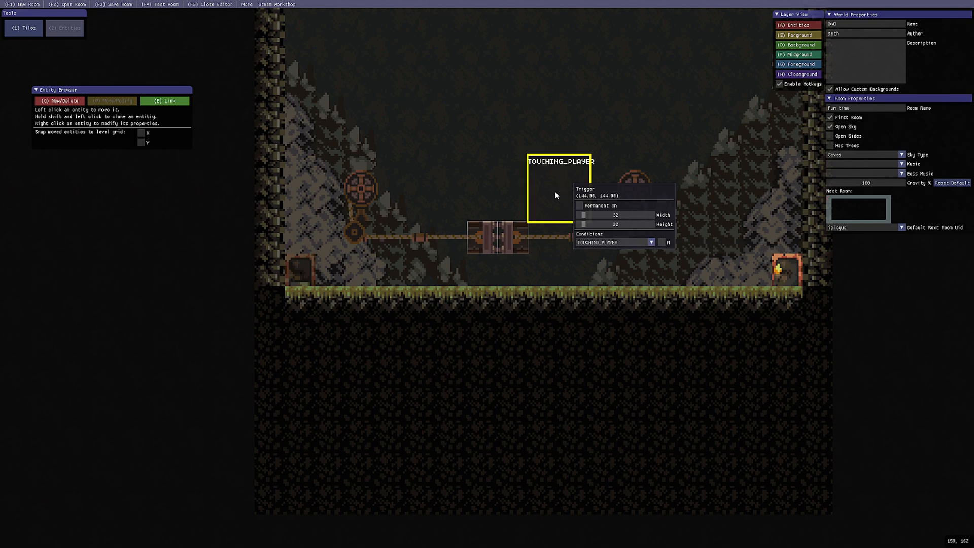
left_click(581, 205)
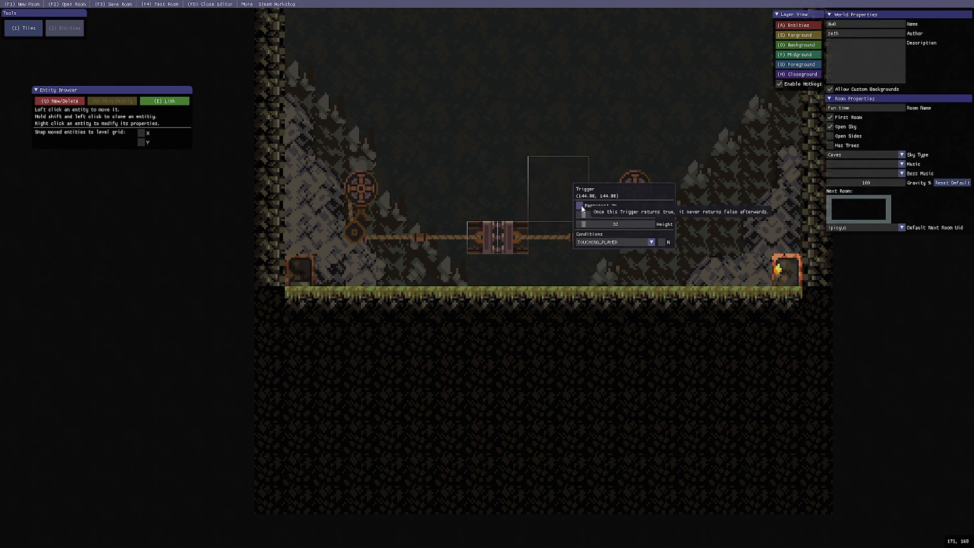
left_click(93, 98)
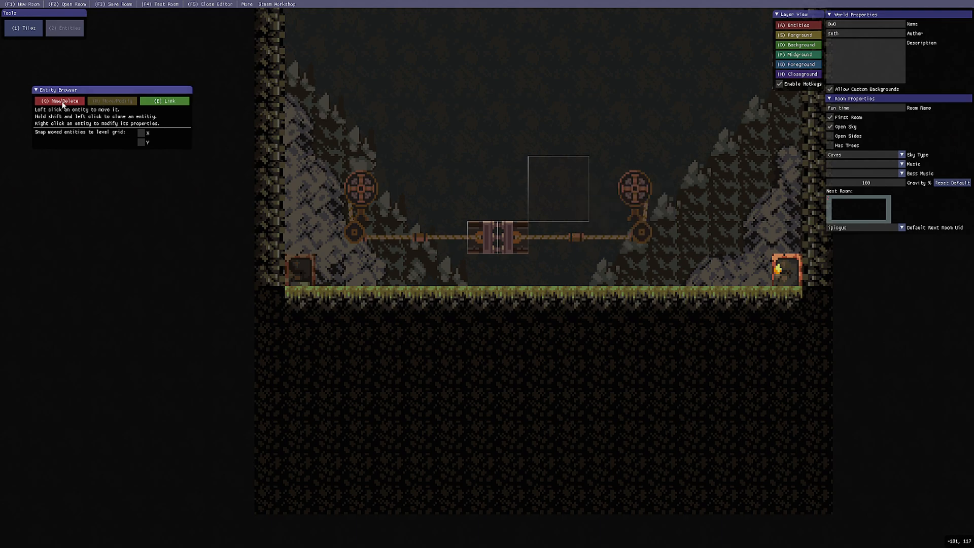
- Move the trigger over the tower doors so it reaches down to the floor, and link it with the doors
left_click_drag(562, 196, 511, 262)
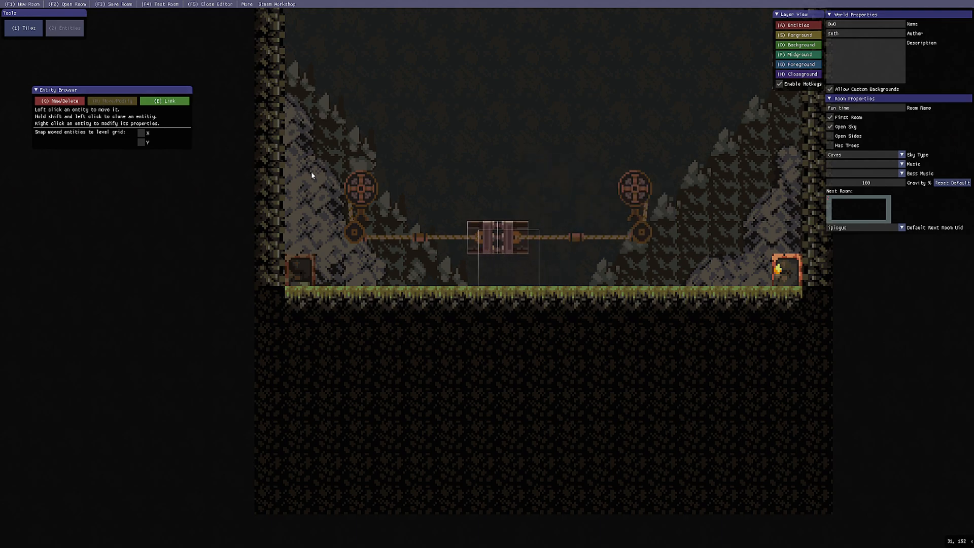
right_click(507, 273)
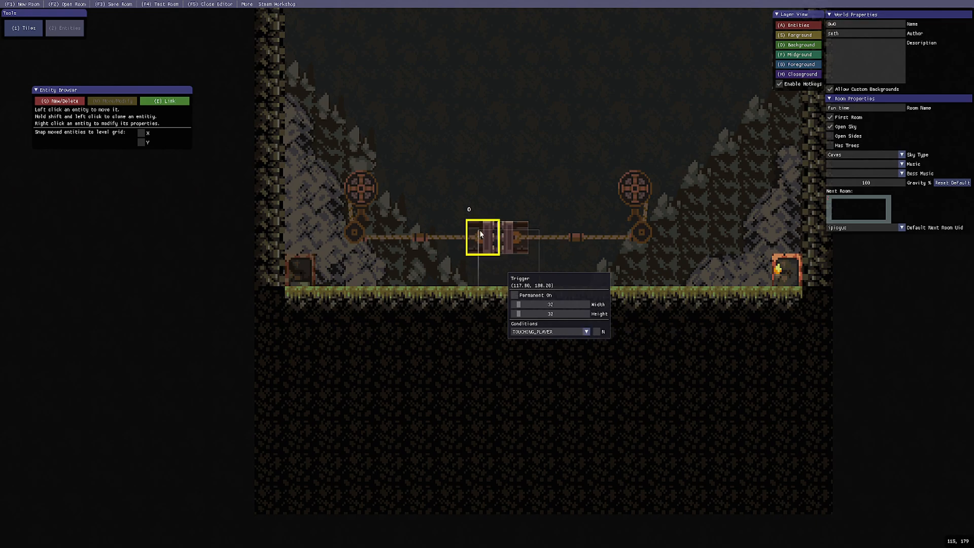
left_click_drag(508, 267, 498, 261)
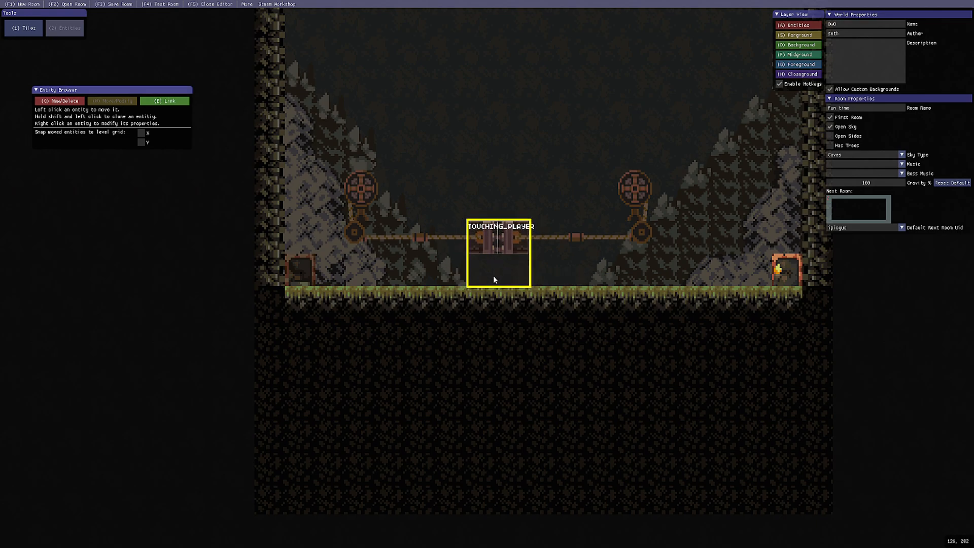
left_click(169, 101)
left_click_drag(510, 247, 486, 242)
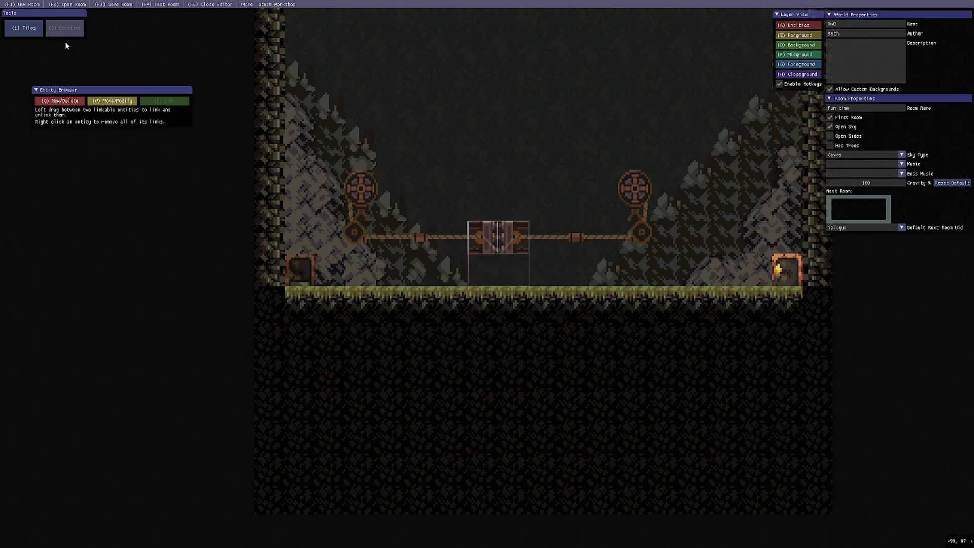
- Playtest the triggered tower doors by walking and jumping between them, and return to the editor
left_click(147, 5)
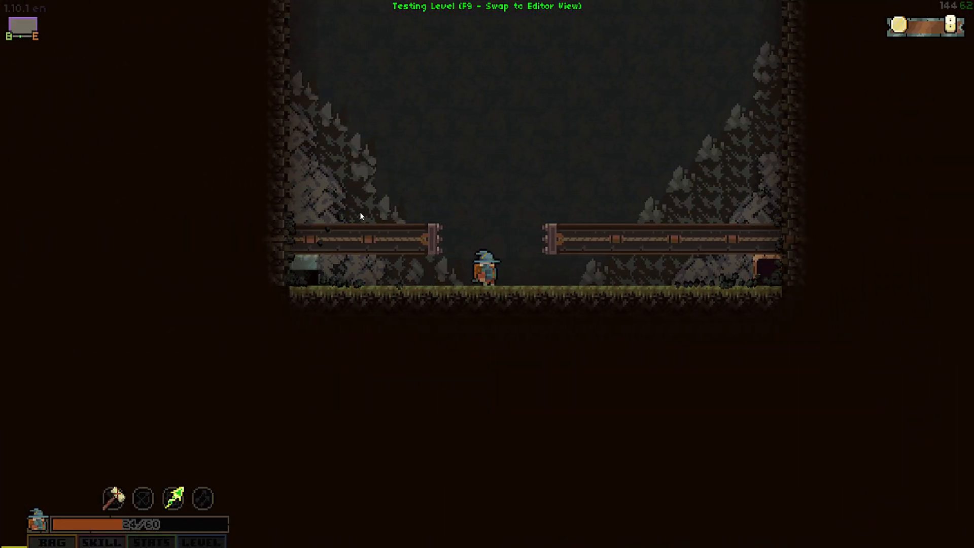
key("d")
key("a")
key("d")
key("space")
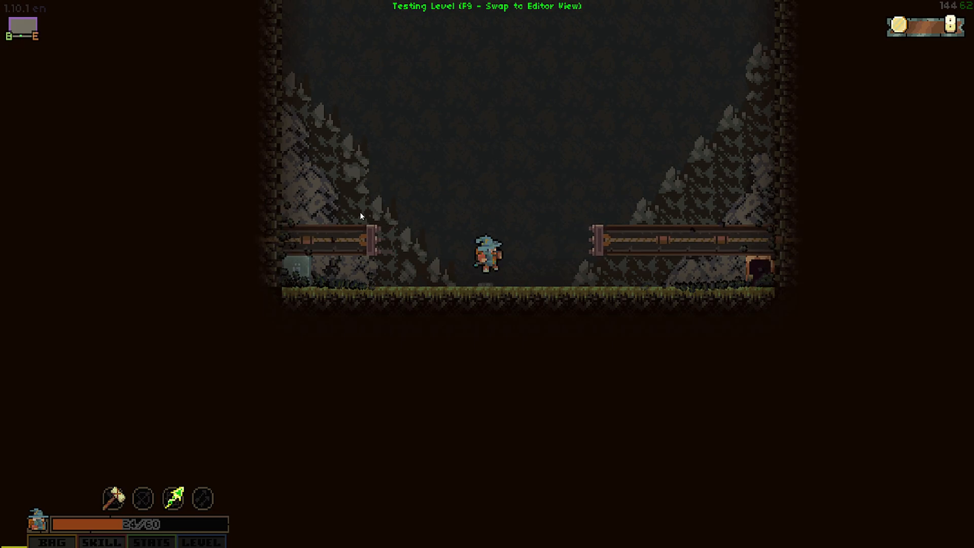
key("space")
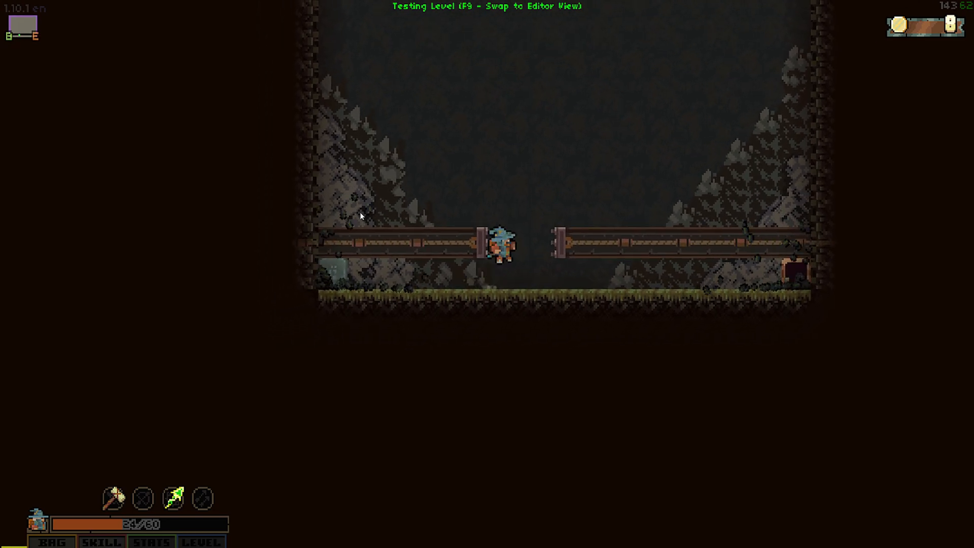
key("F9")
- Place a SawBlade, a FireSpinner, a PendulumAxe and a GasTrapSpout in a row across the room
left_click(50, 250)
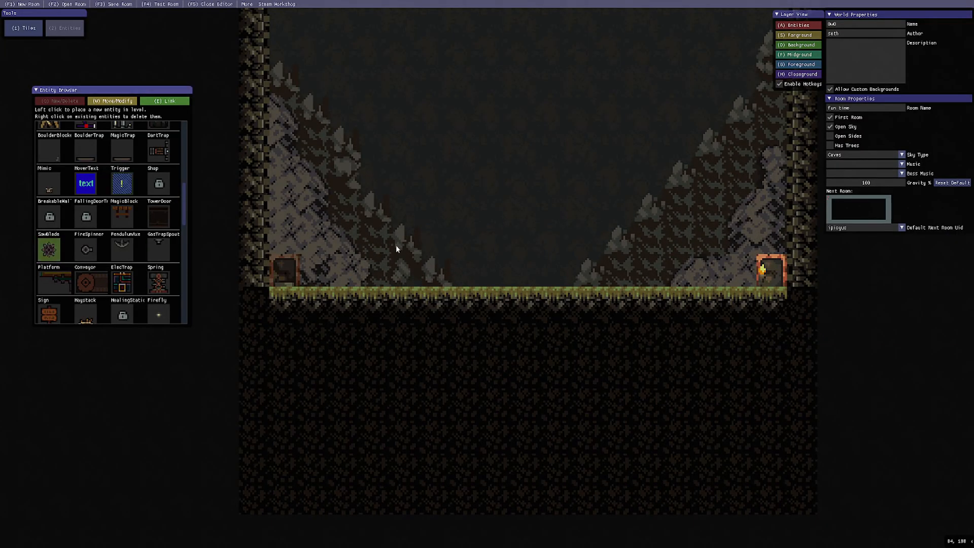
left_click(375, 235)
left_click(86, 249)
left_click(459, 230)
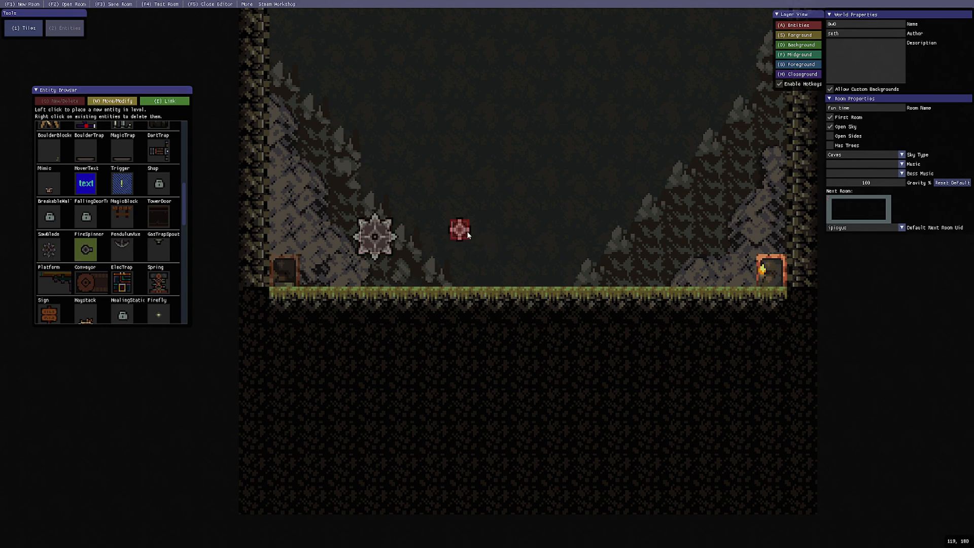
left_click(121, 248)
left_click(539, 210)
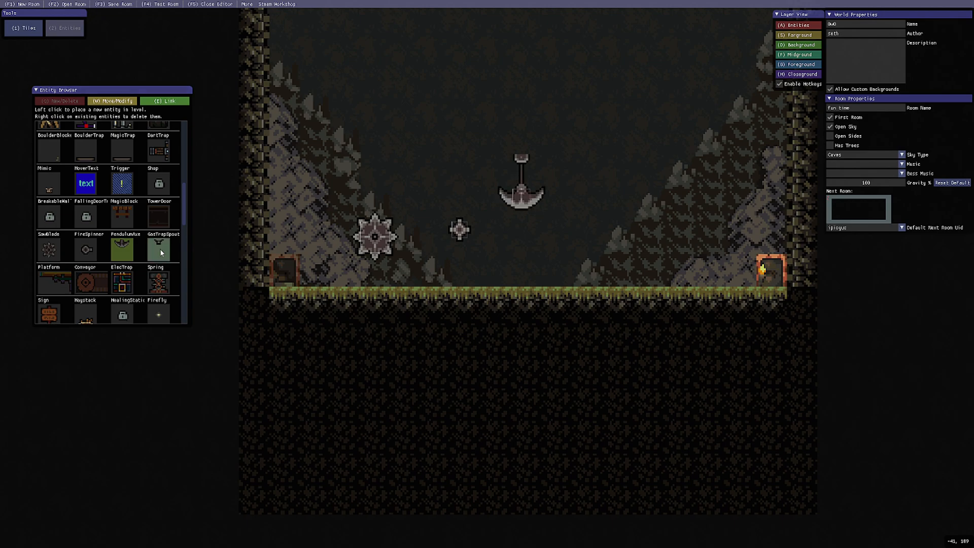
left_click(159, 252)
left_click(620, 259)
- Modify the saw blade by cycling through its behavior settings
left_click(112, 101)
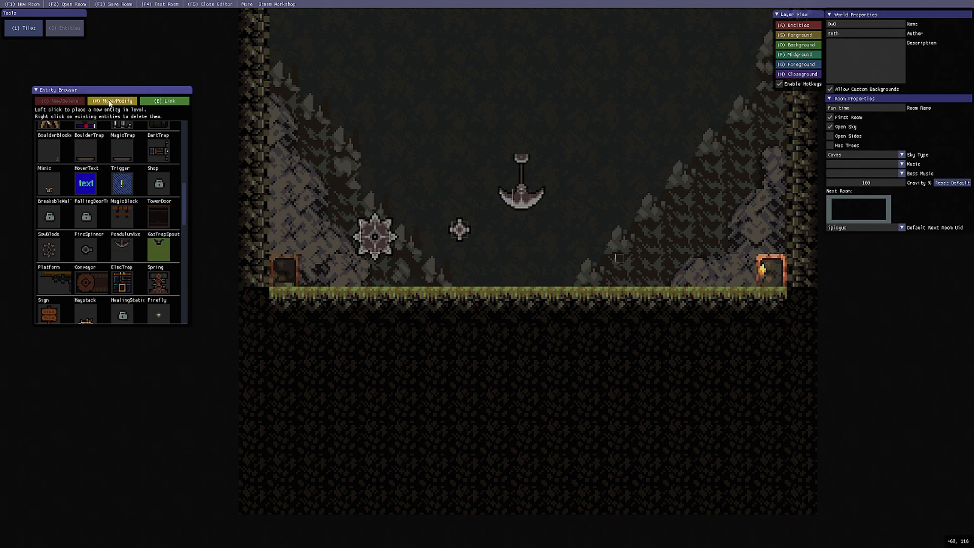
left_click(372, 245)
right_click(372, 245)
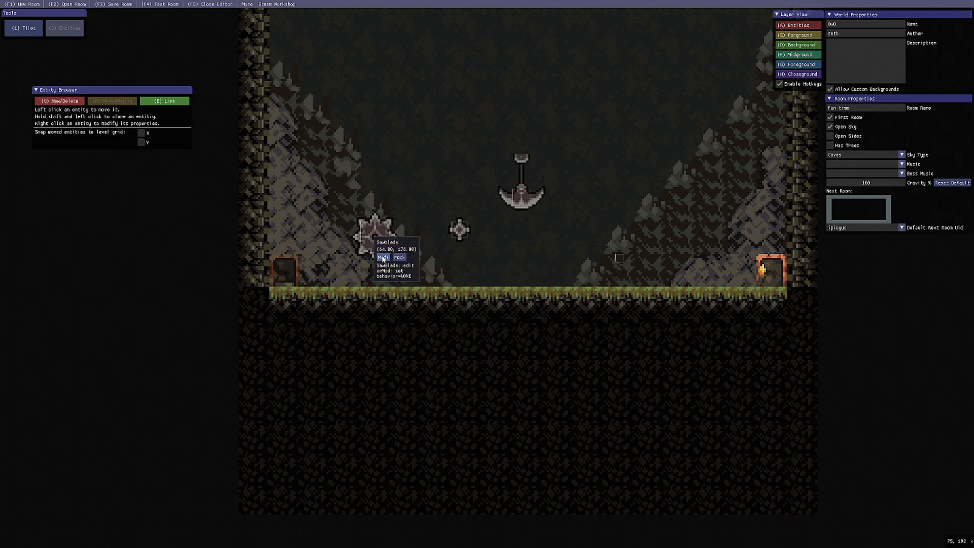
left_click(382, 257)
left_click(382, 257)
left_click(382, 257)
left_click(382, 258)
- Cycle the fire spinner's rotation and fire stick settings, and move it up beside the left wall above the saw blade
right_click(456, 229)
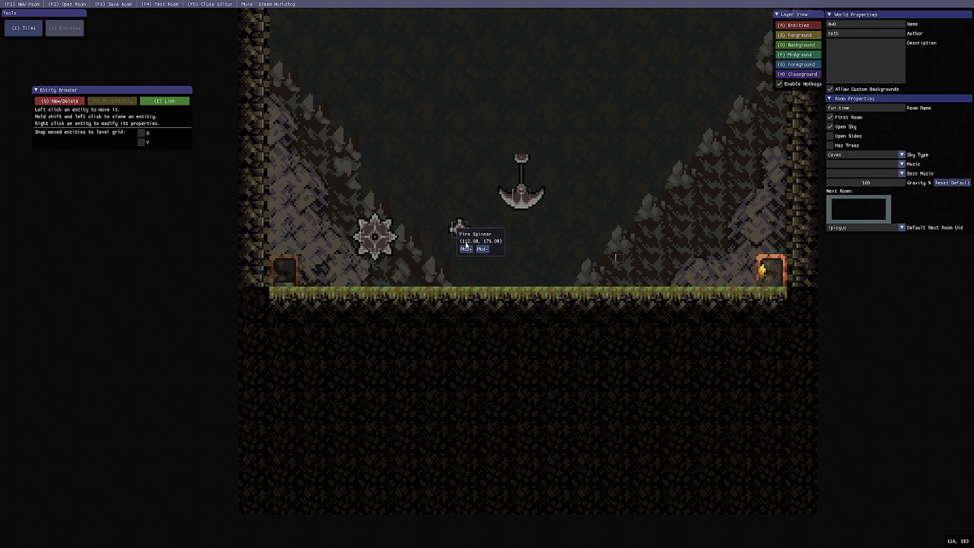
left_click(463, 251)
left_click_drag(475, 236, 506, 256)
left_click(497, 272)
left_click(497, 271)
left_click(497, 270)
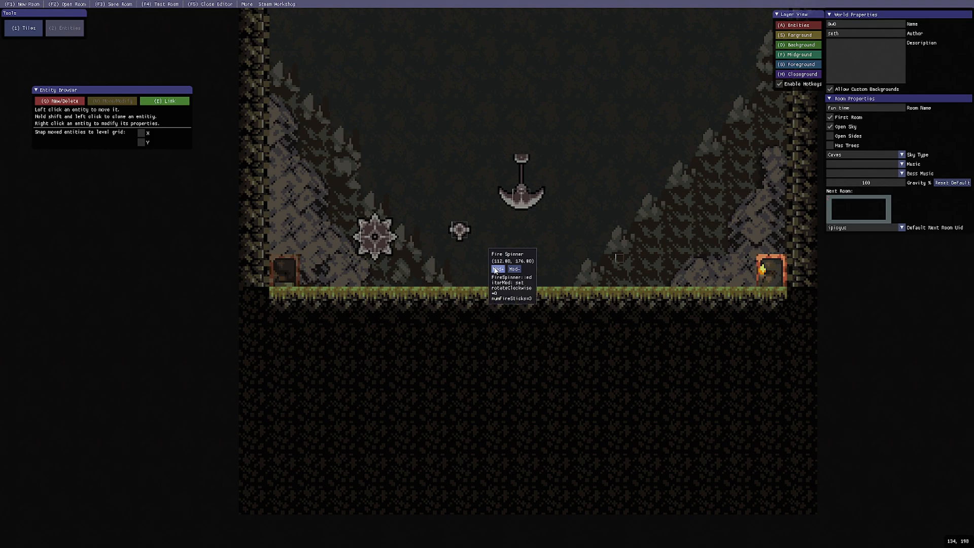
left_click_drag(460, 230, 328, 147)
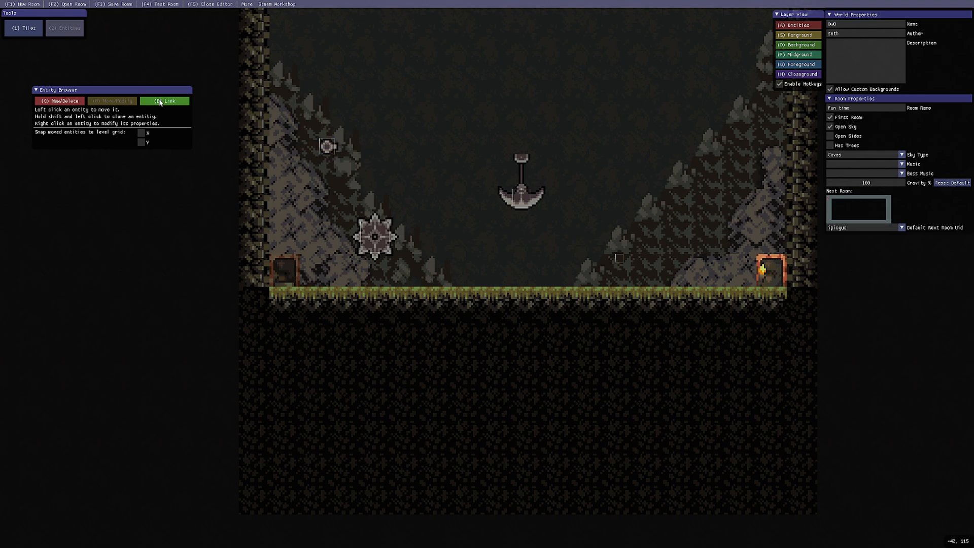
- Lengthen the pendulum axe and modify its oscillation cycle, and move the gas trap spout down to the floor near the exit door
left_click_drag(522, 197, 520, 242)
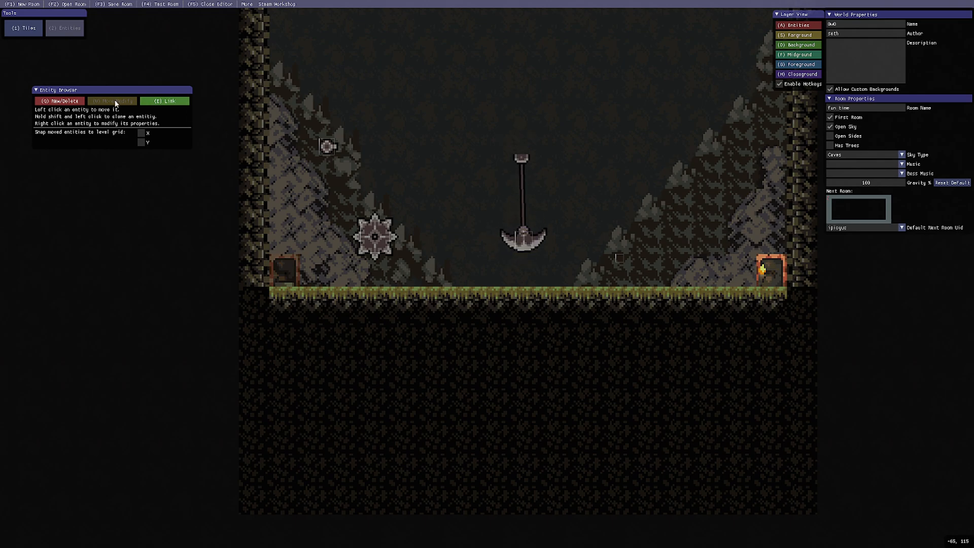
right_click(523, 248)
left_click(531, 269)
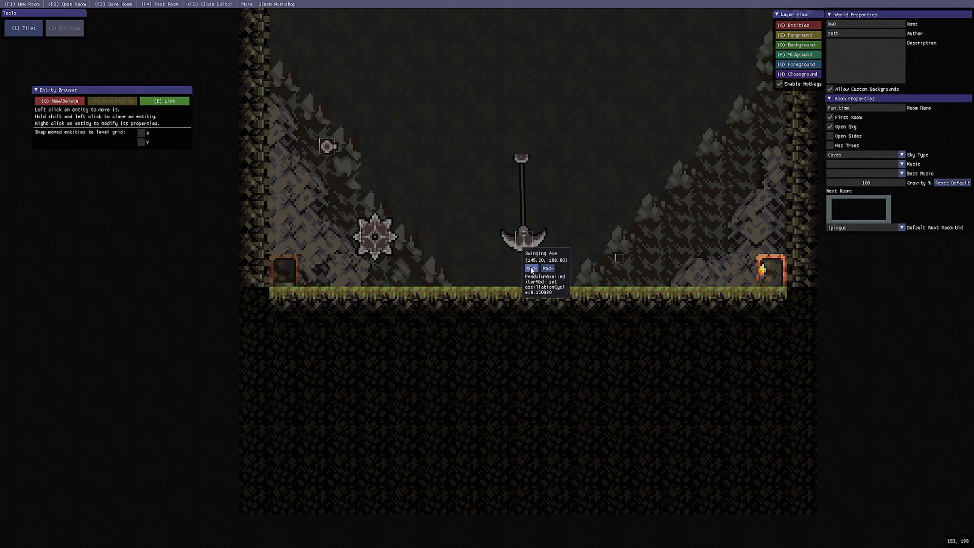
right_click(619, 260)
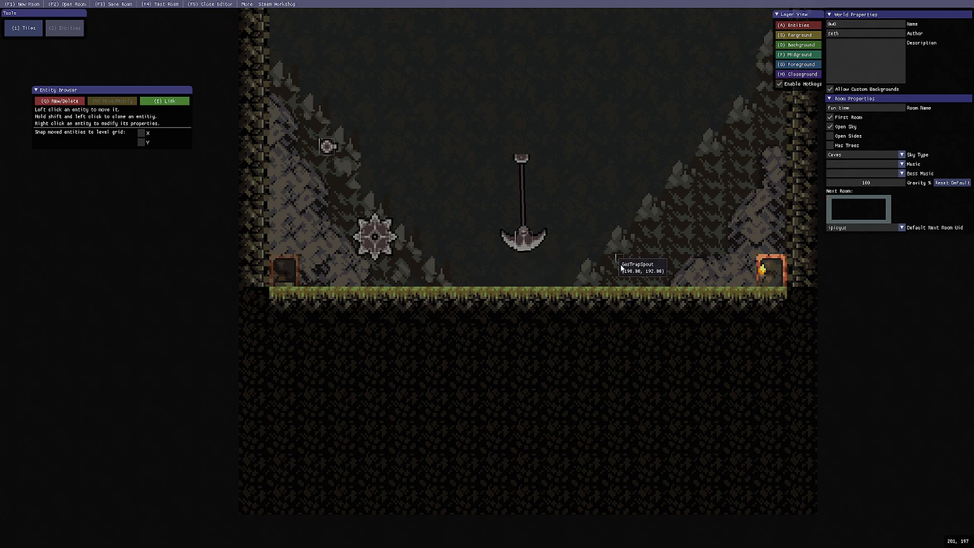
left_click_drag(630, 268, 665, 283)
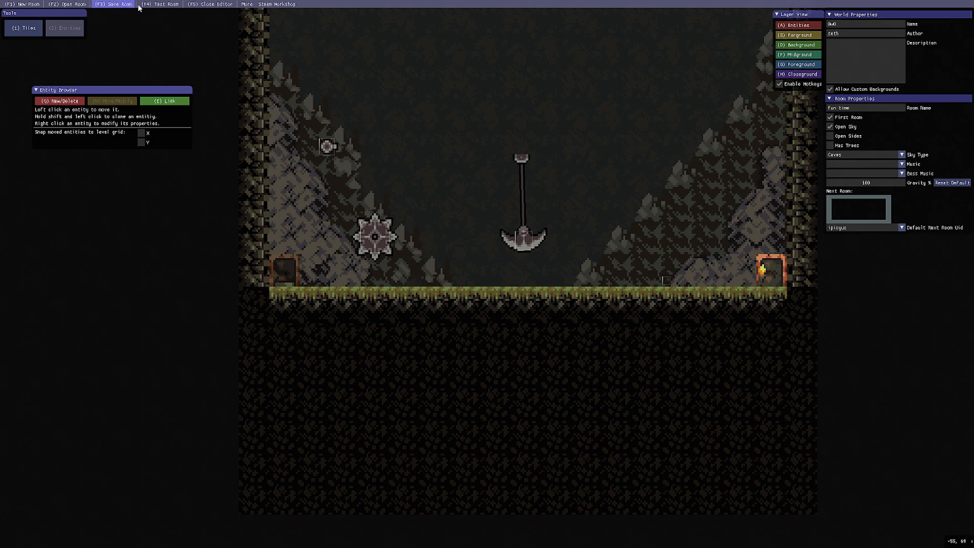
- Playtest the room by running past the saw blade, fire spinner, axe and gas trap, and return to the editor
left_click(156, 4)
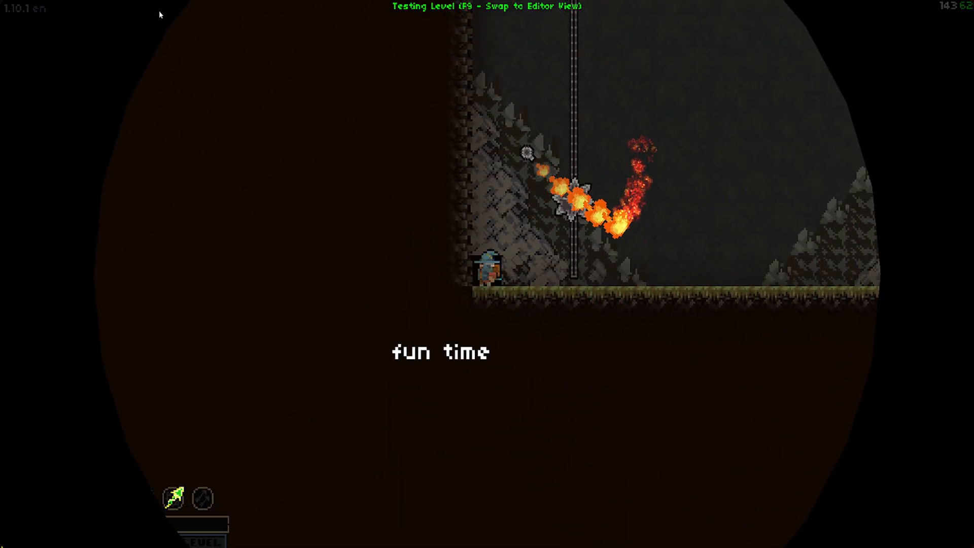
key("d")
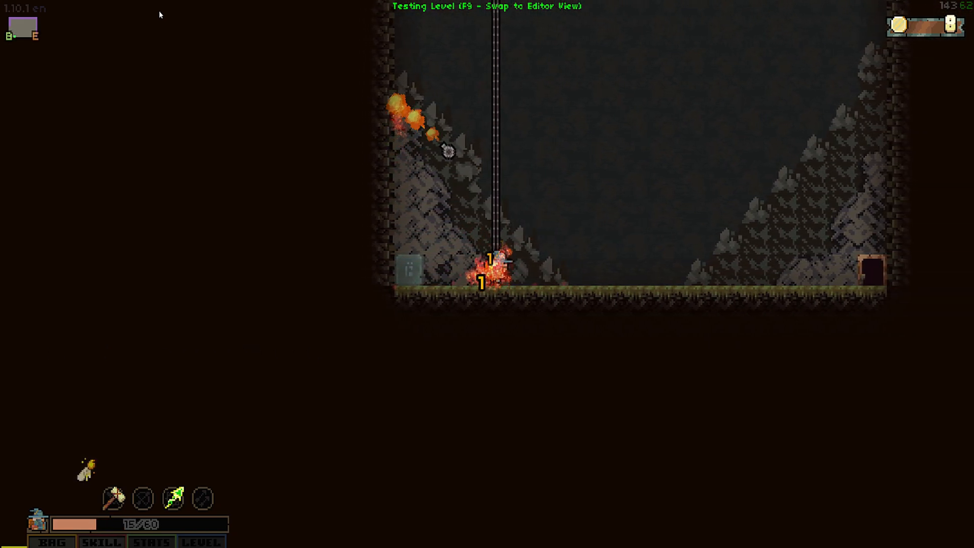
key("d")
key("d")
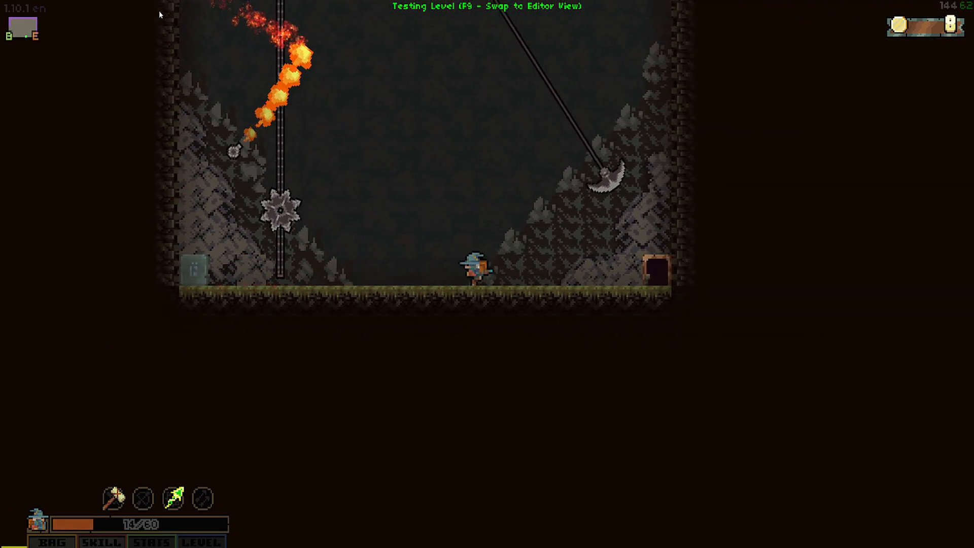
key("d")
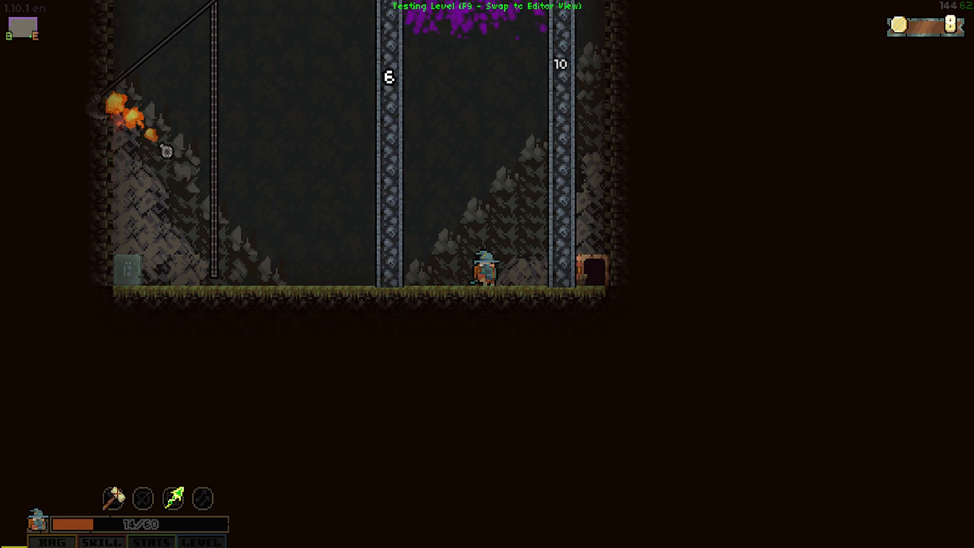
key("F9")
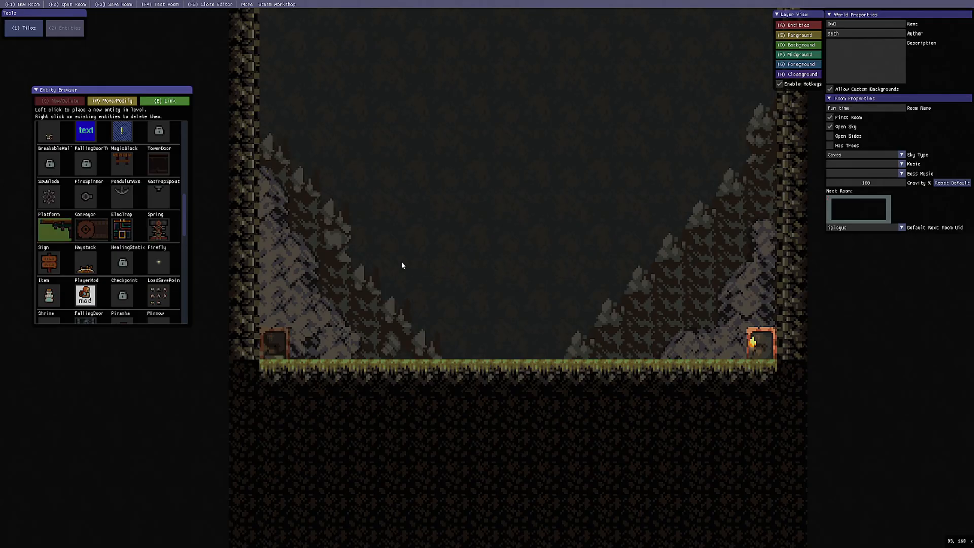
- Place three Platforms in a row across the room and change the left one to the Final Elevator type
left_click(332, 229)
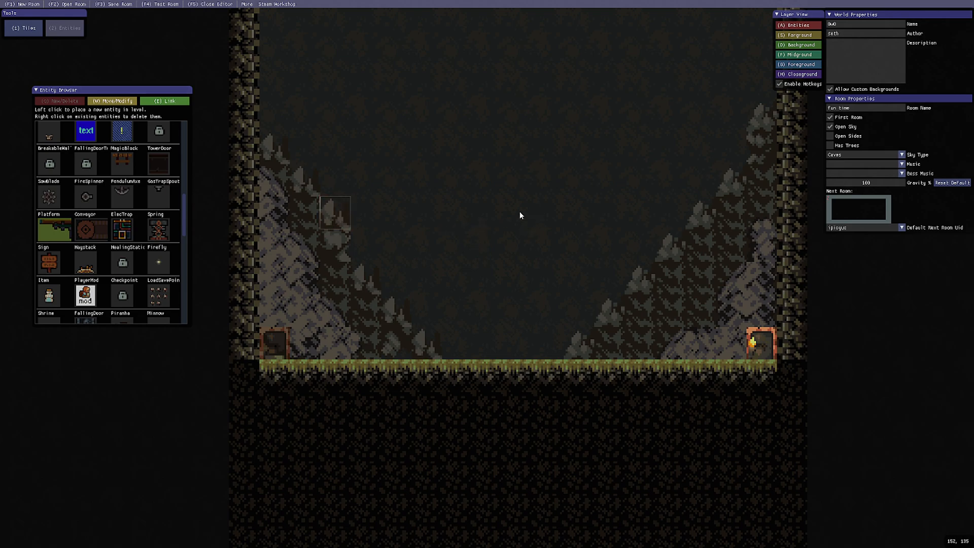
left_click(121, 103)
left_click(337, 210)
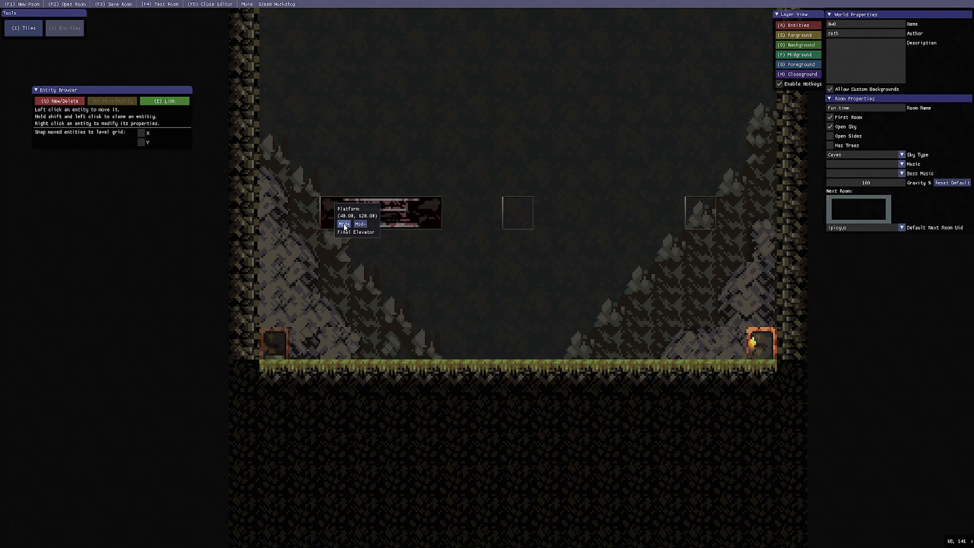
left_click_drag(353, 214, 359, 279)
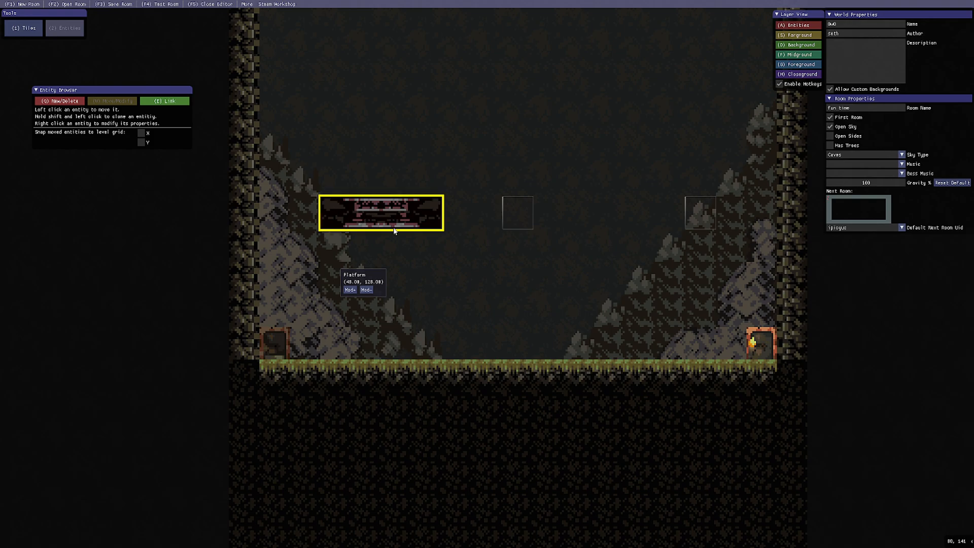
- Change the middle platform's type to Moving Platform - Horizontal
right_click(519, 216)
left_click(532, 238)
left_click(531, 238)
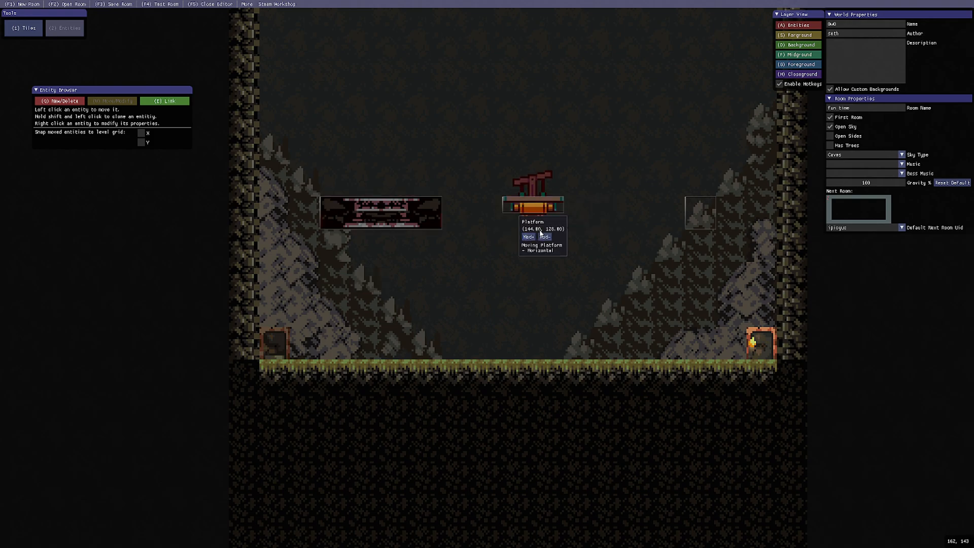
left_click_drag(538, 226, 531, 274)
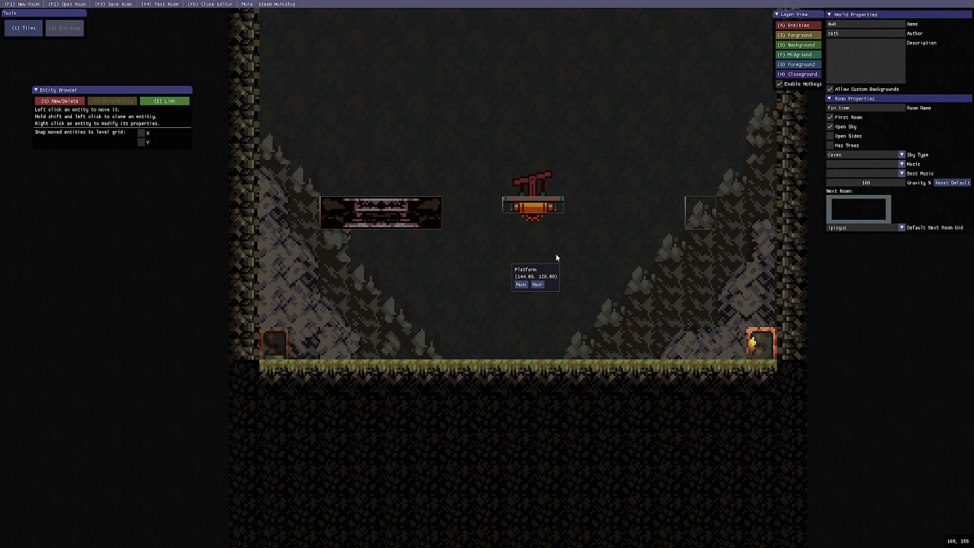
- Change the right platform to a wide type and move it left, clear of the right wall
right_click(700, 215)
left_click(709, 238)
left_click(710, 238)
left_click(711, 237)
left_click_drag(737, 224, 747, 275)
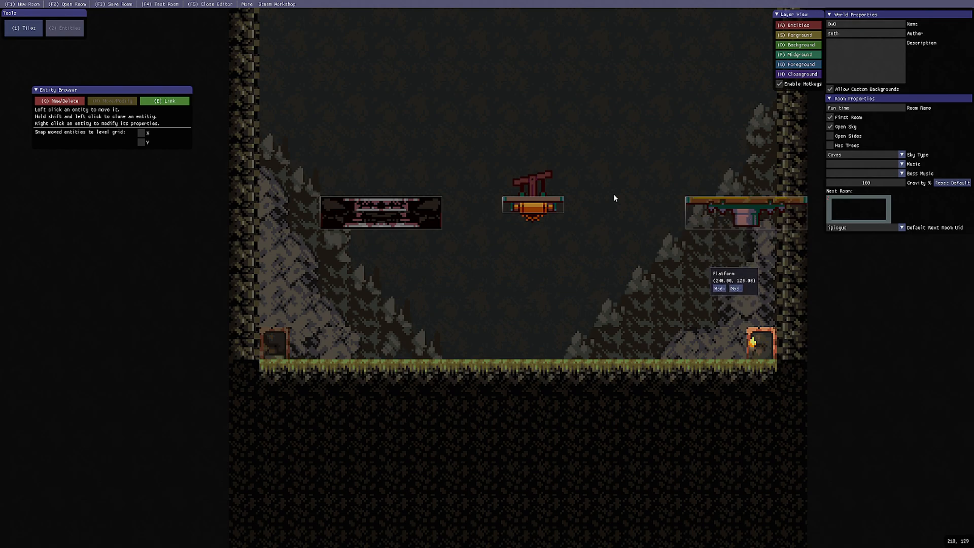
left_click_drag(746, 213, 696, 208)
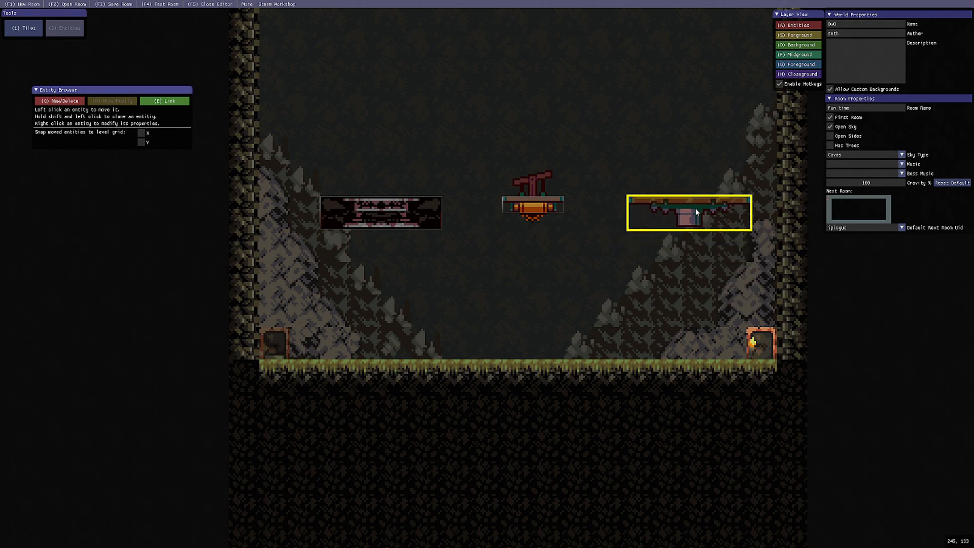
- Playtest the room by riding the elevator platform, and return to the editor
left_click(160, 4)
key("a")
key("space")
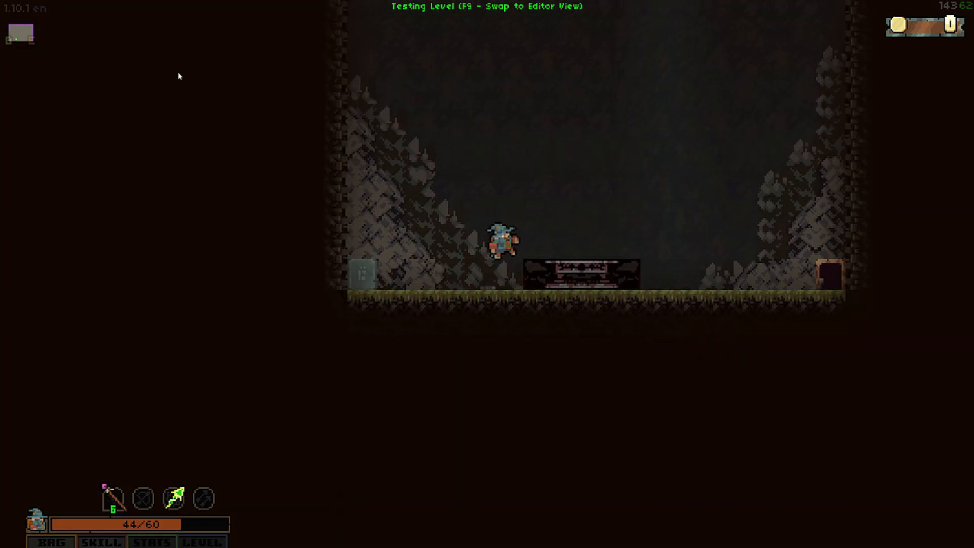
key("d")
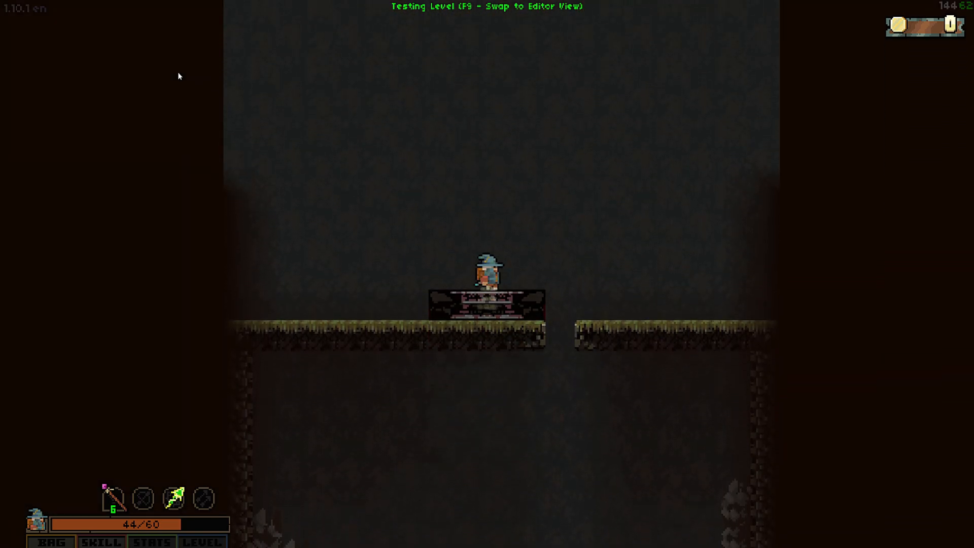
key("F9")
- Place a Conveyor above the left half of the floor and set its width to 4
left_click(383, 241)
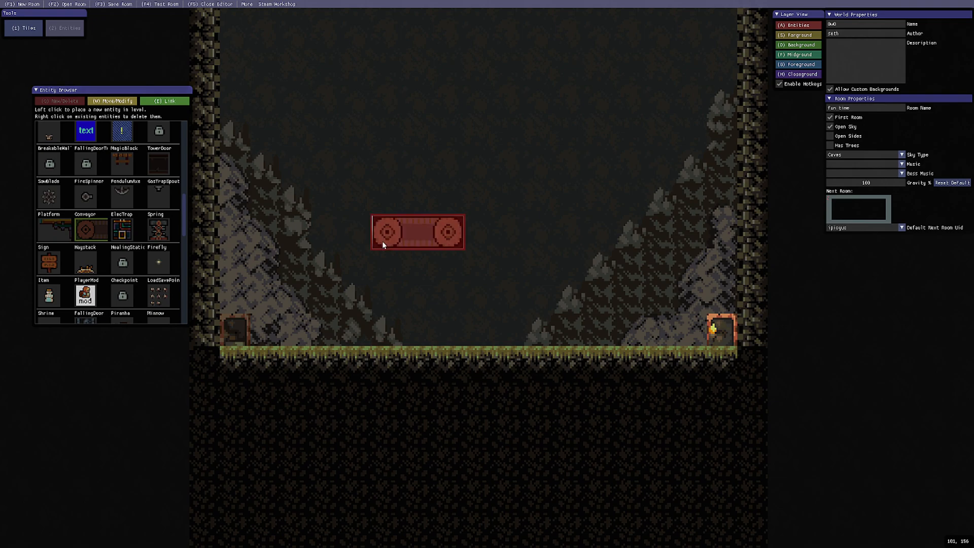
key("w")
right_click(435, 238)
left_click(512, 259)
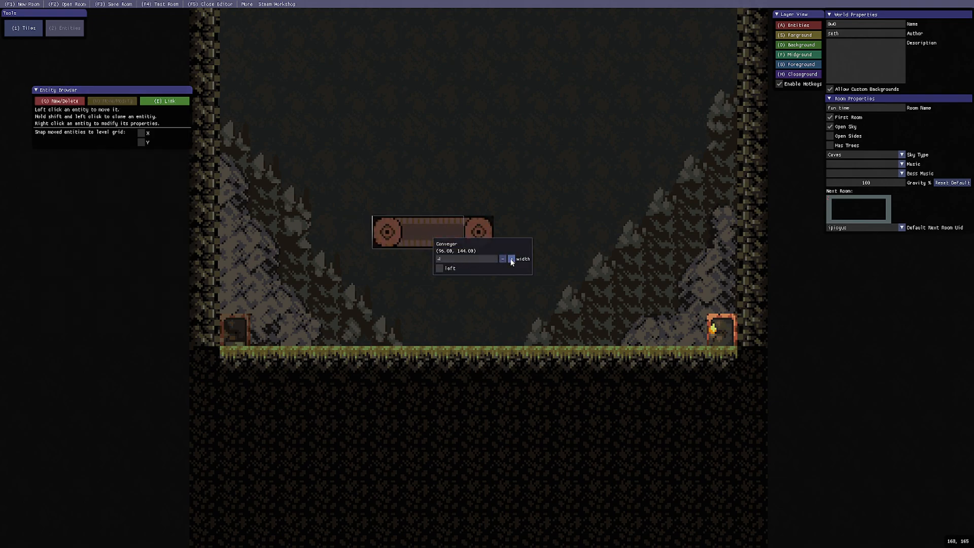
- Set the conveyor's width to 7, playtest the room, and return to the editor
left_click(512, 259)
left_click(511, 259)
left_click(512, 259)
left_click(502, 260)
left_click(501, 259)
left_click(501, 260)
left_click(502, 260)
left_click(512, 259)
left_click(511, 259)
left_click(511, 259)
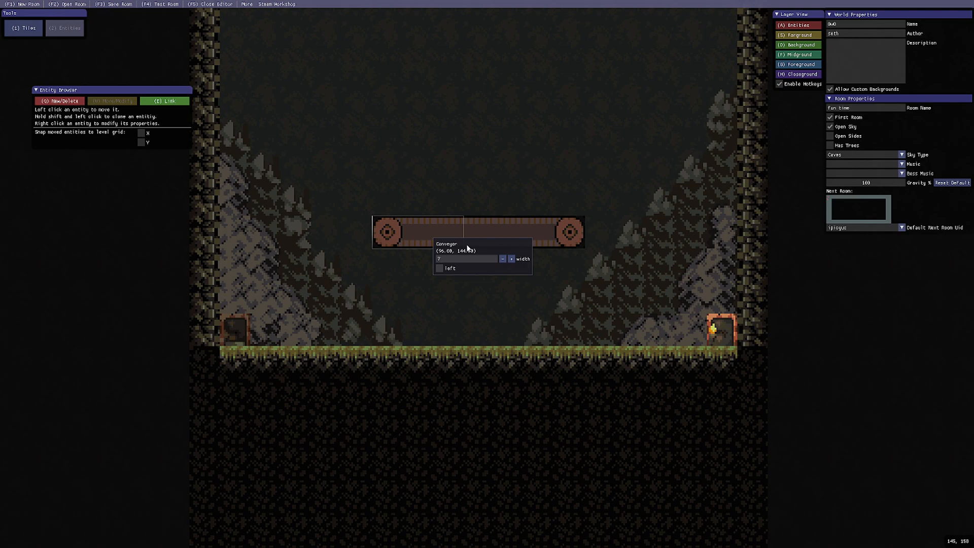
left_click(148, 4)
key("F9")
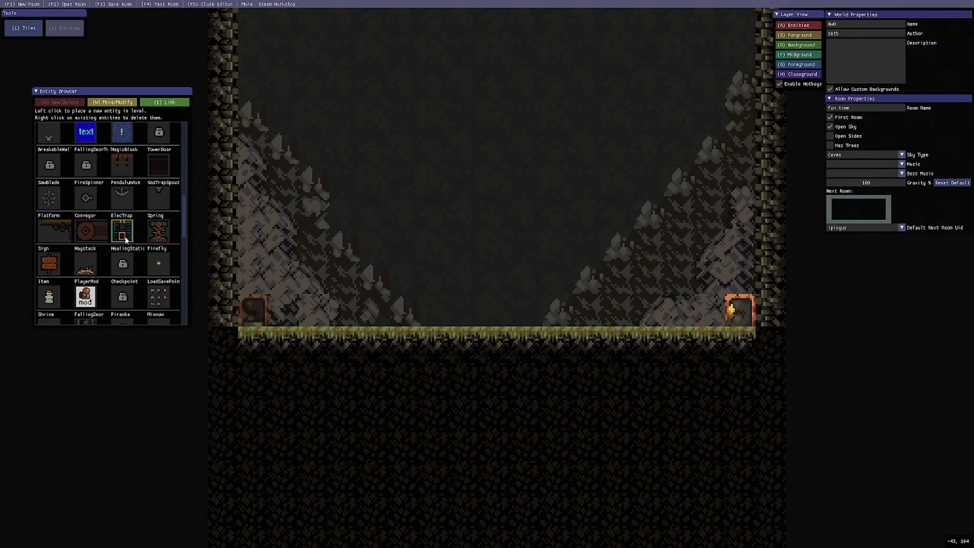
- Place an ElecTrap near the middle of the floor and cycle its direction settings to LEFT
left_click(463, 305)
key("w")
right_click(472, 315)
left_click(497, 335)
left_click(497, 334)
left_click(496, 334)
left_click(497, 335)
left_click(495, 335)
left_click(495, 335)
left_click(495, 335)
left_click(495, 335)
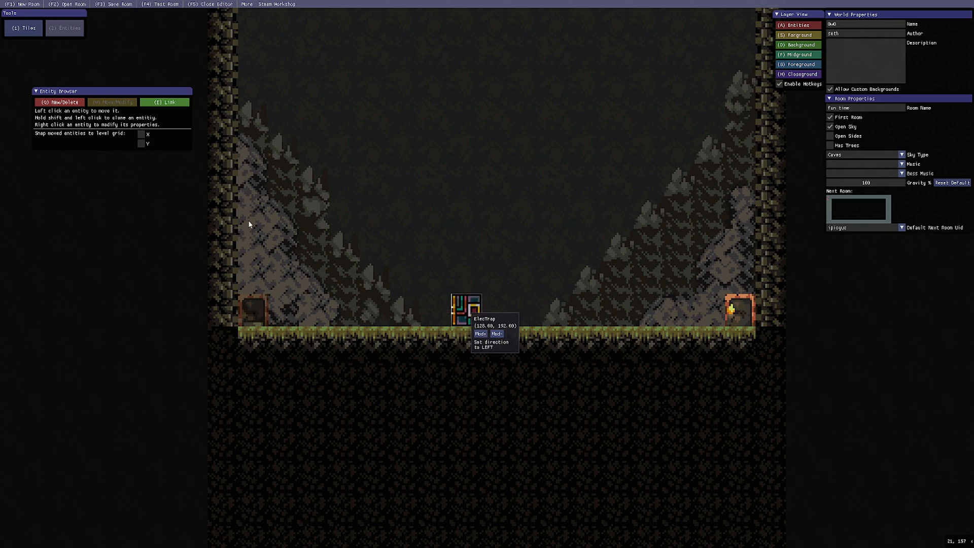
- Place a Spring near the middle of the floor, playtest bouncing on it, and return to the editor
left_click(64, 104)
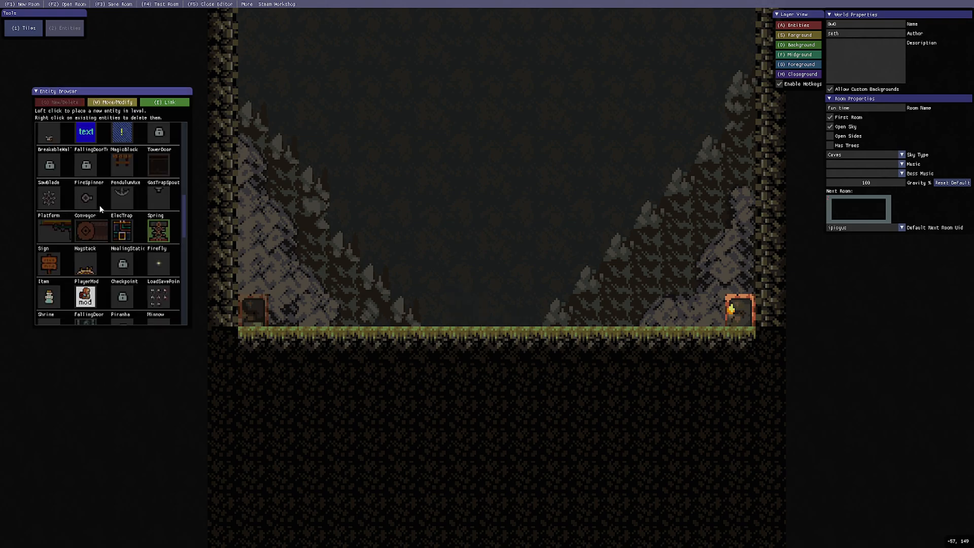
left_click(494, 314)
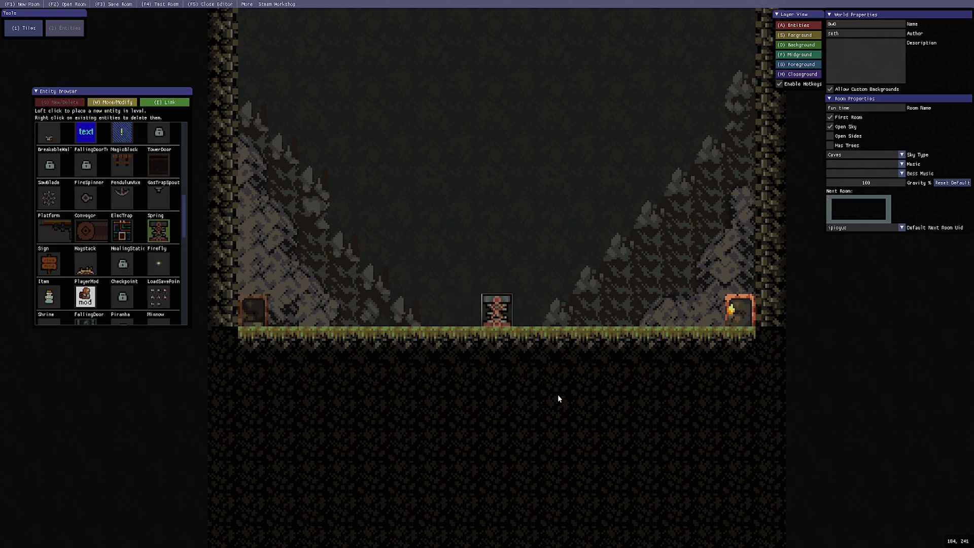
left_click(161, 4)
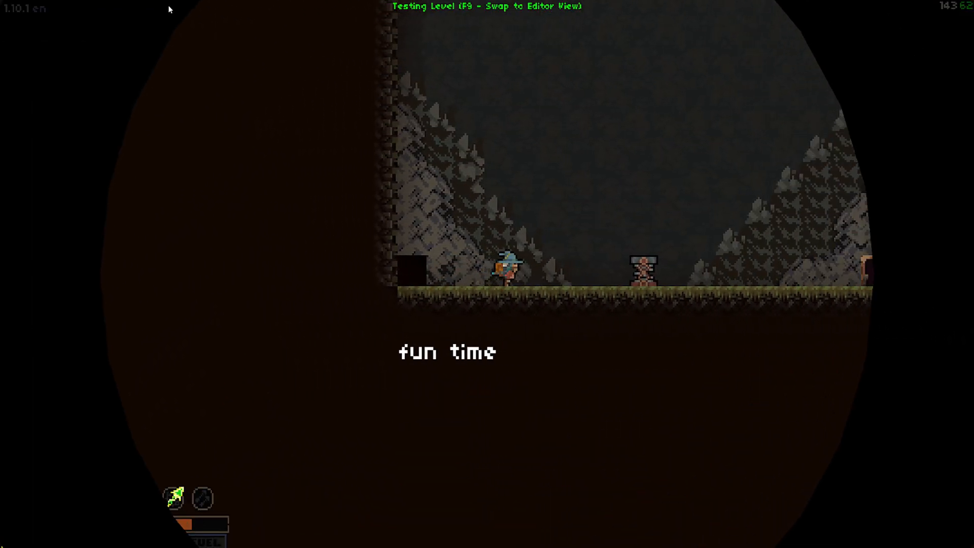
key("d")
key("space")
key("a")
key("d")
key("space")
key("a")
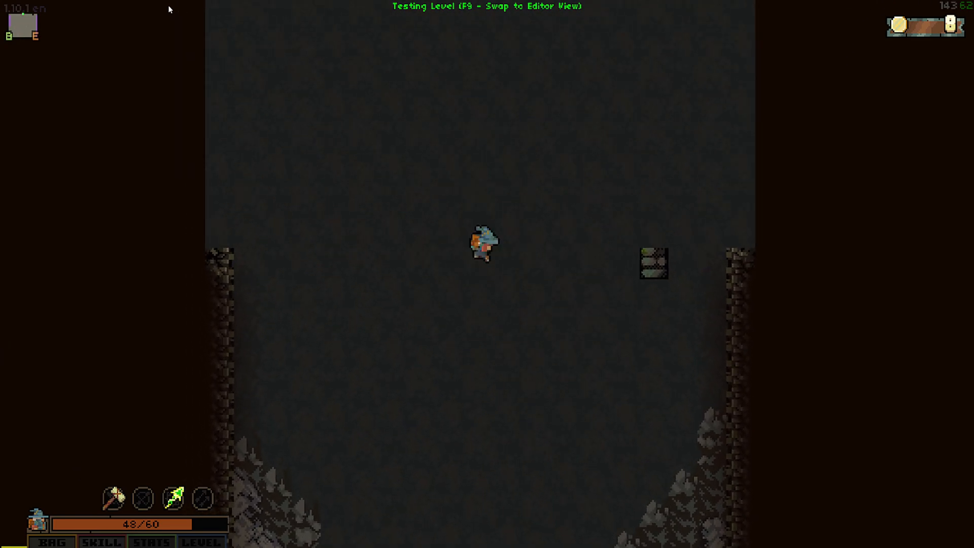
key("d")
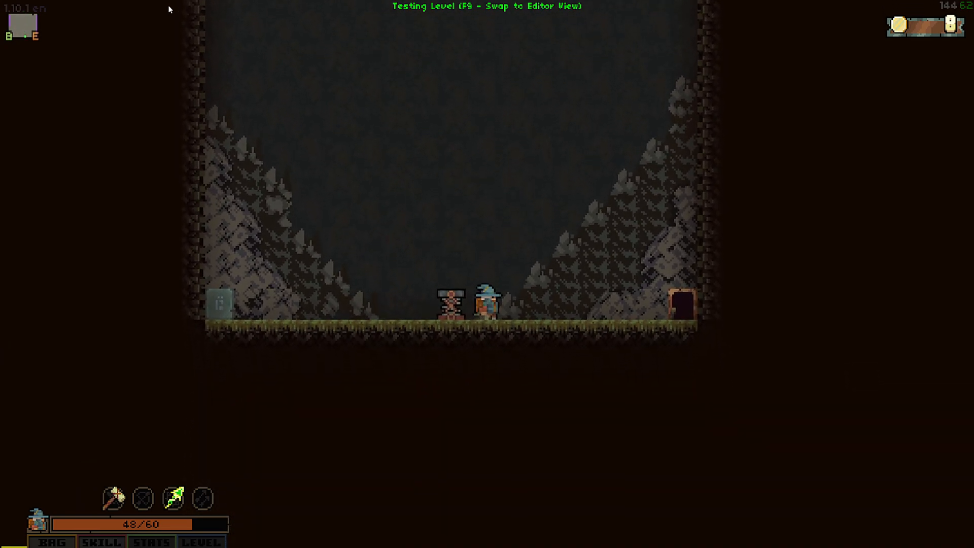
key("F9")
- Change the Spring's Facing Direction so that it faces left
left_click(110, 103)
right_click(447, 283)
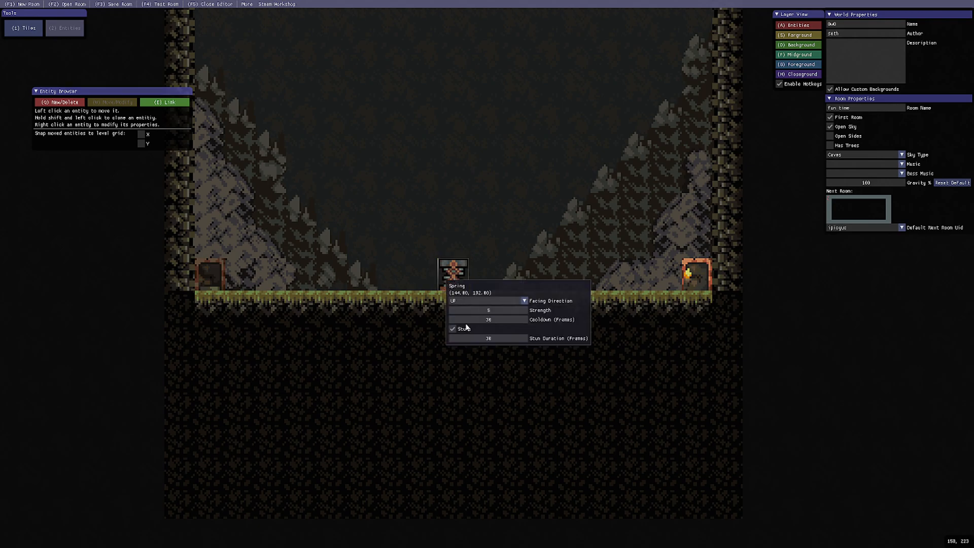
left_click(525, 302)
left_click(512, 324)
- Place a HealingStation on the left half of the floor
left_click(60, 102)
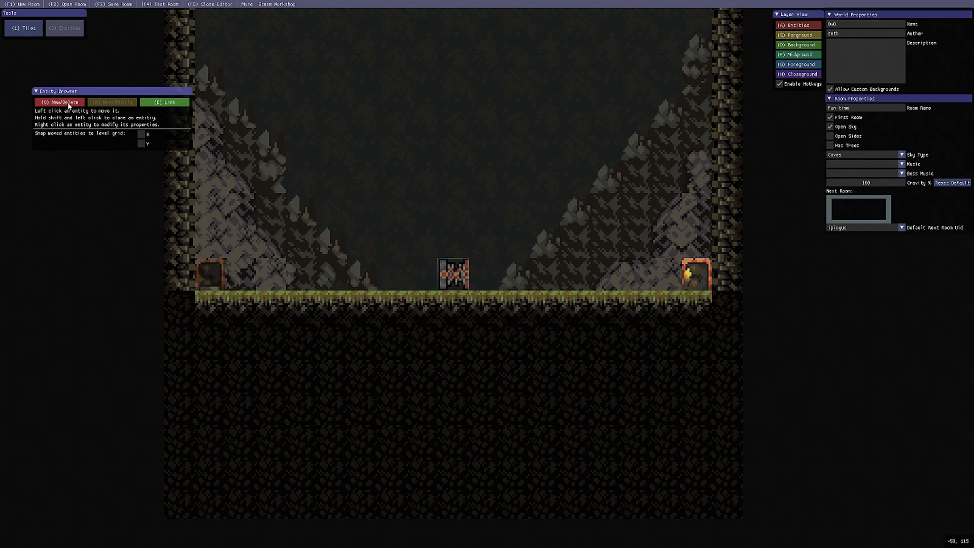
left_click(475, 282)
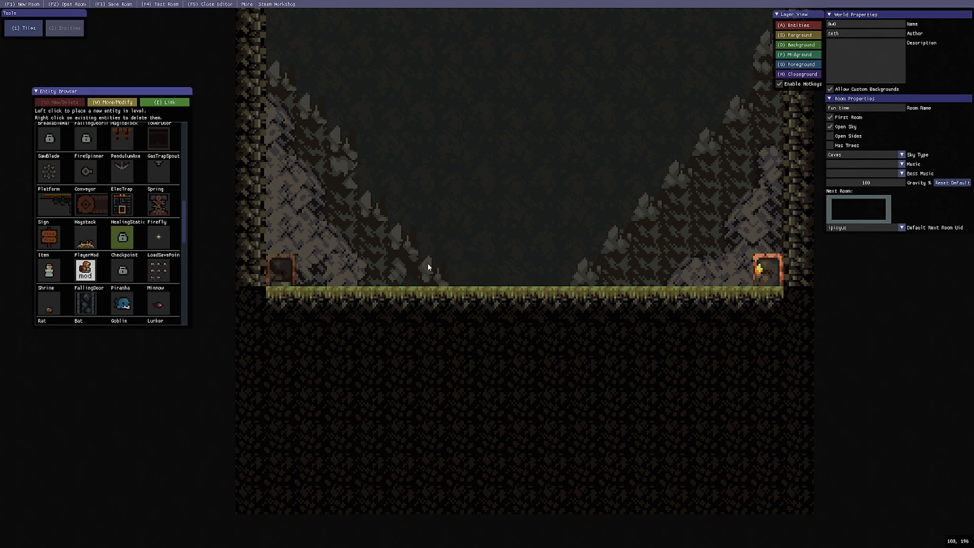
left_click(428, 264)
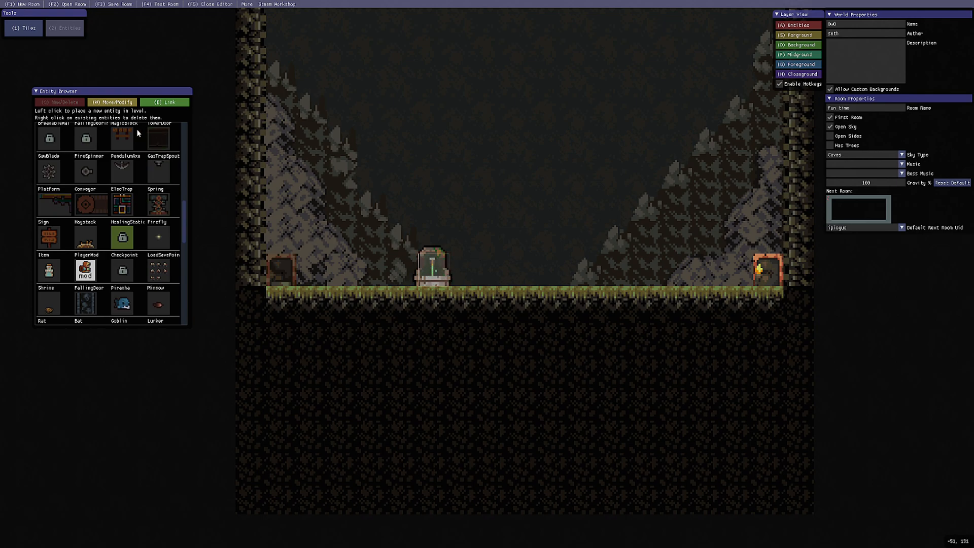
left_click(128, 103)
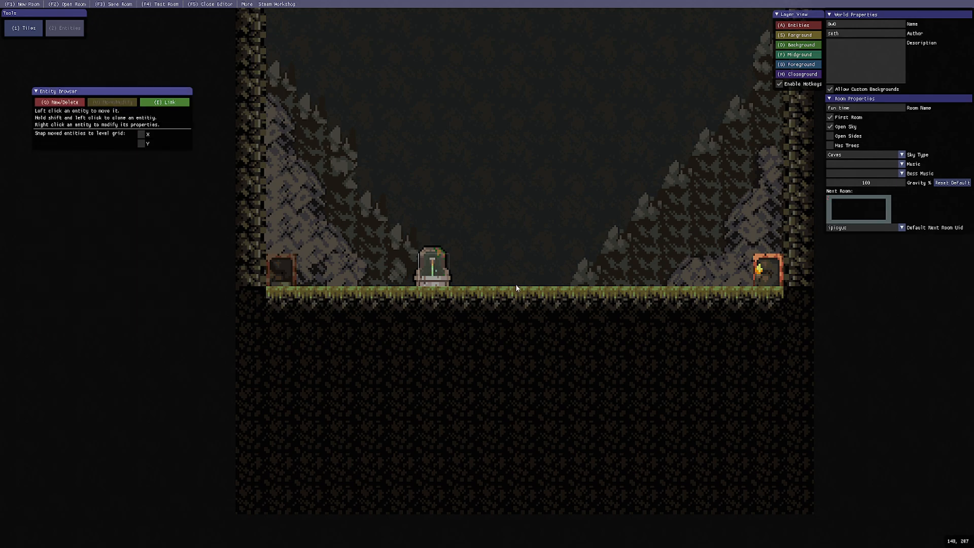
- Playtest the room by walking back and forth at the healing station, and return to the editor
left_click(167, 4)
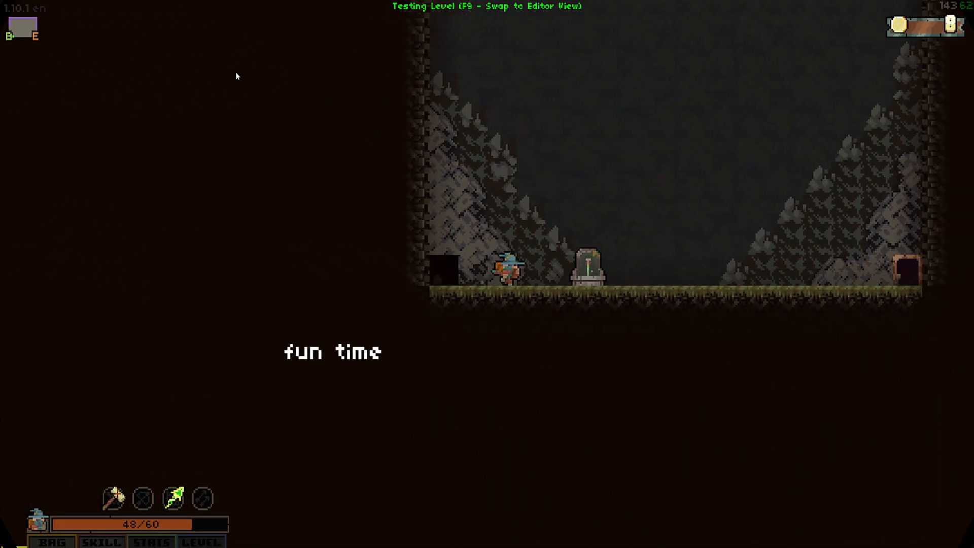
key("d")
key("a")
key("d")
key("a")
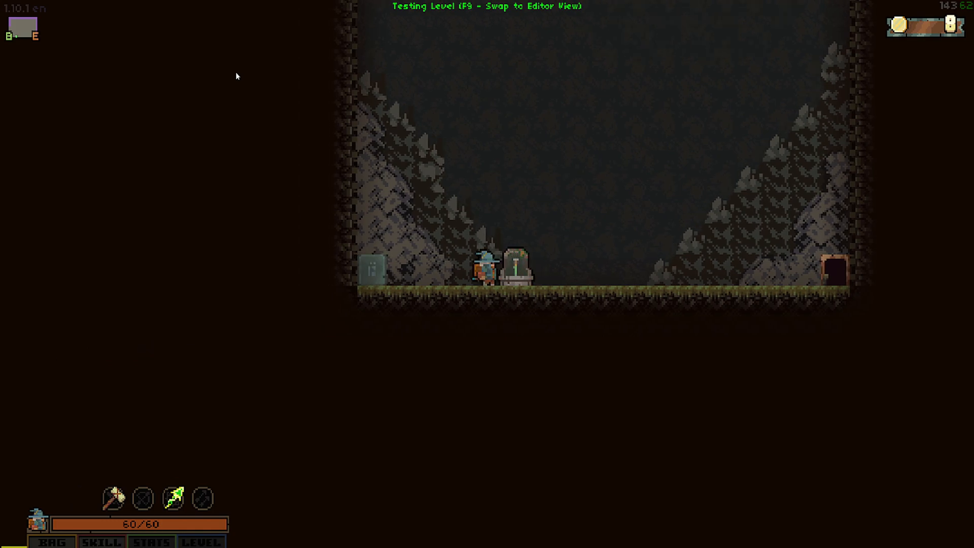
key("F9")
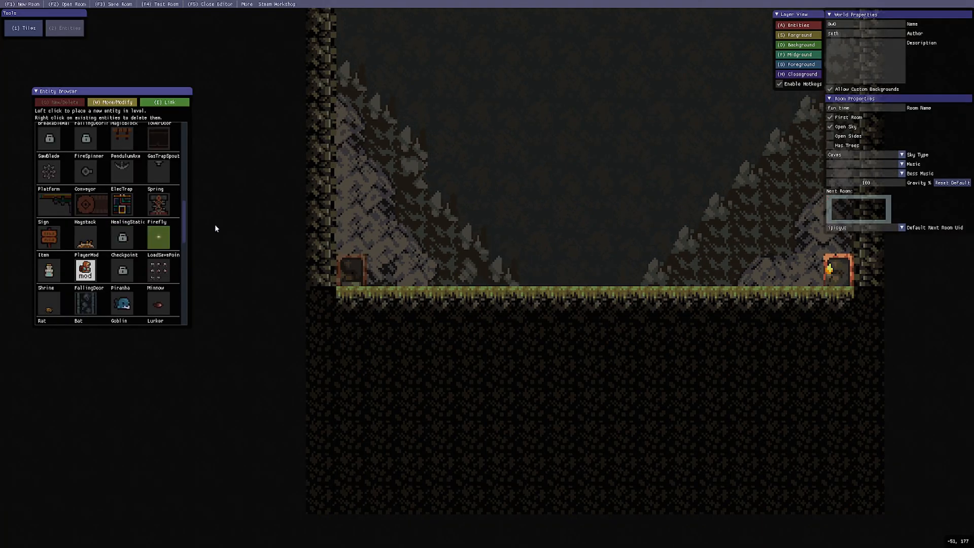
- Scatter eight Fireflies in the air above the floor, playtest the room, and return to the editor
left_click(557, 131)
left_click(496, 164)
left_click(648, 164)
left_click(618, 198)
left_click(465, 198)
left_click(526, 229)
left_click(405, 230)
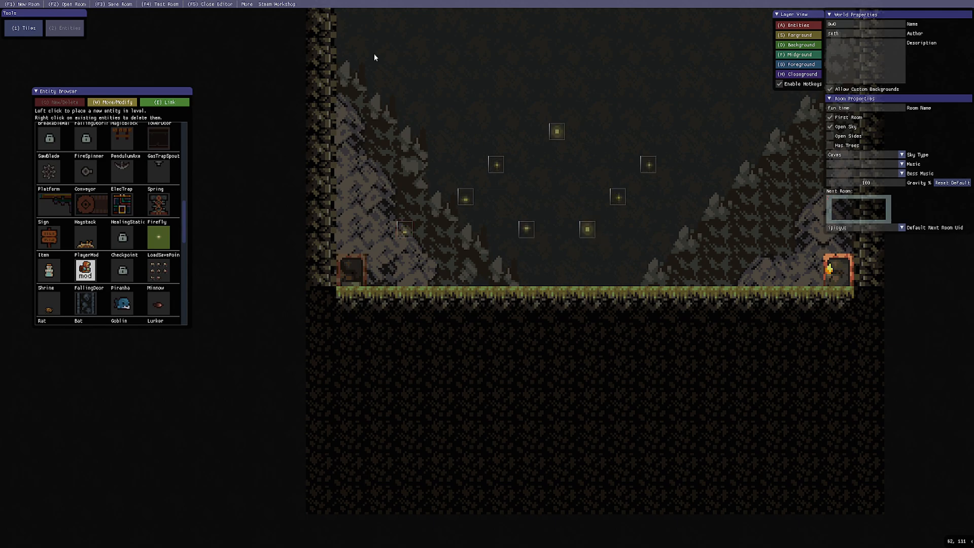
left_click(152, 5)
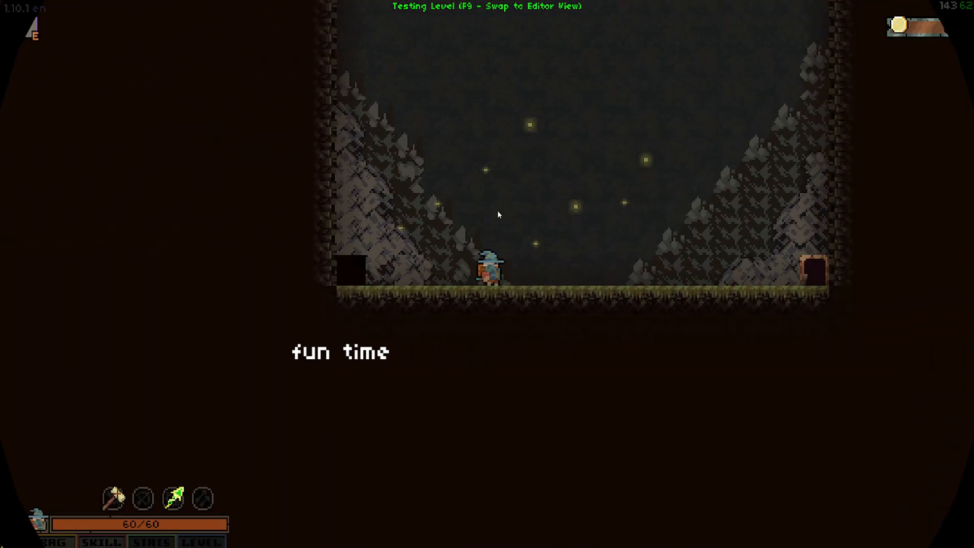
key("F9")
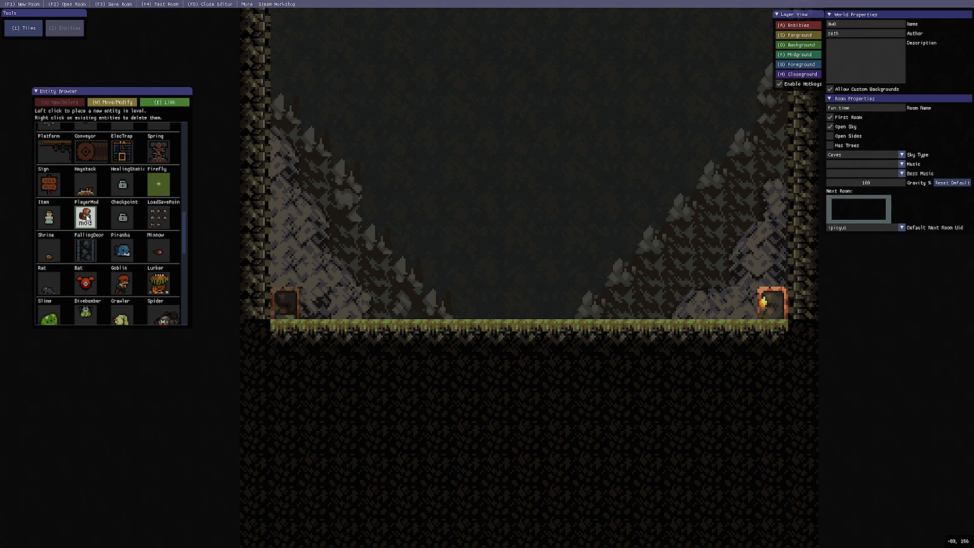
- Place a PlayerMod on the left half of the floor and enlarge its area, with a width of 31.5
left_click(86, 218)
left_click(438, 294)
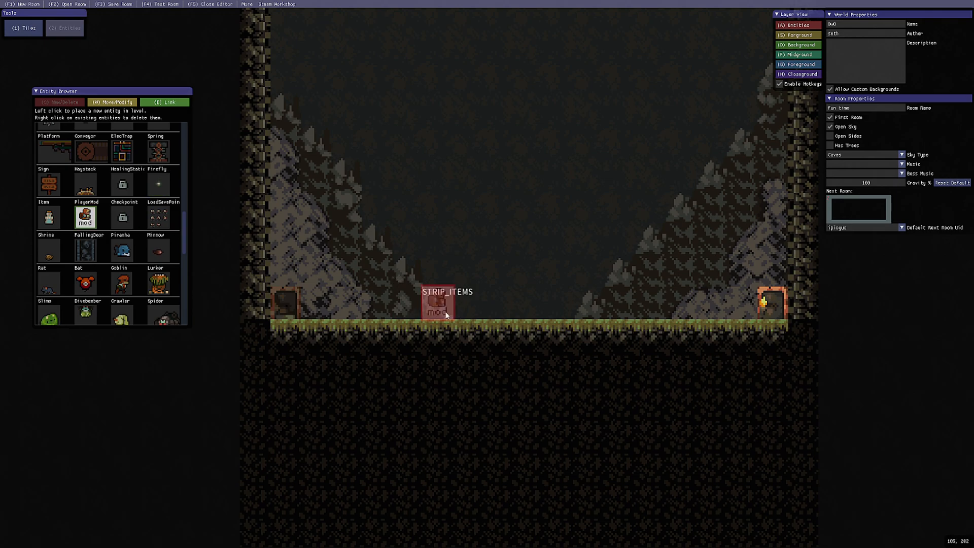
key("w")
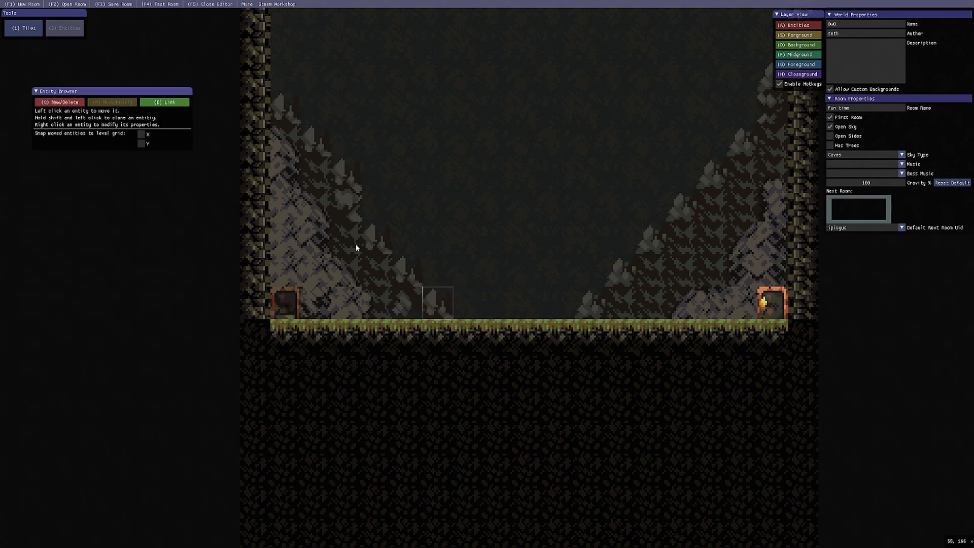
right_click(440, 299)
left_click_drag(461, 323, 494, 340)
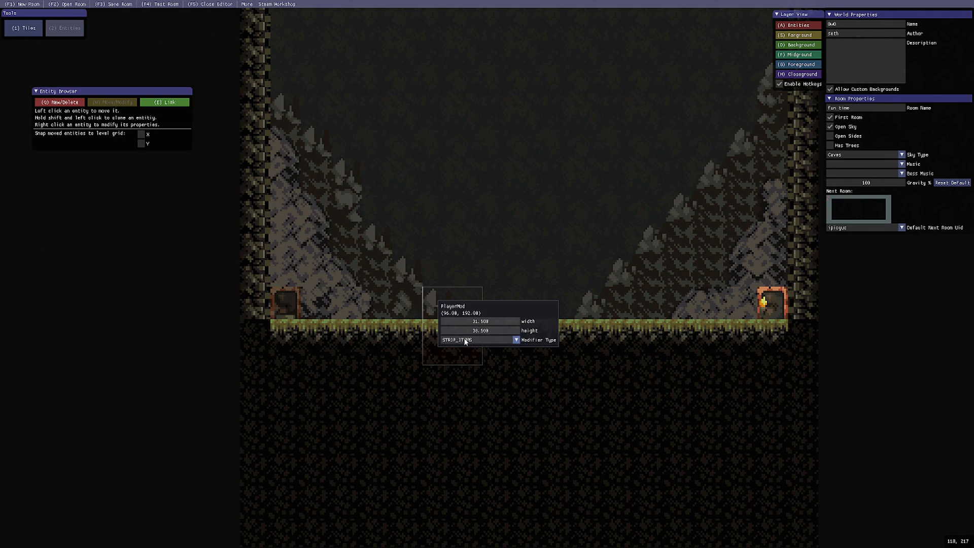
- Choose STRIP_ITEMS as the PlayerMod's modifier type and move its area over the right door and back towards the left door
left_click(515, 339)
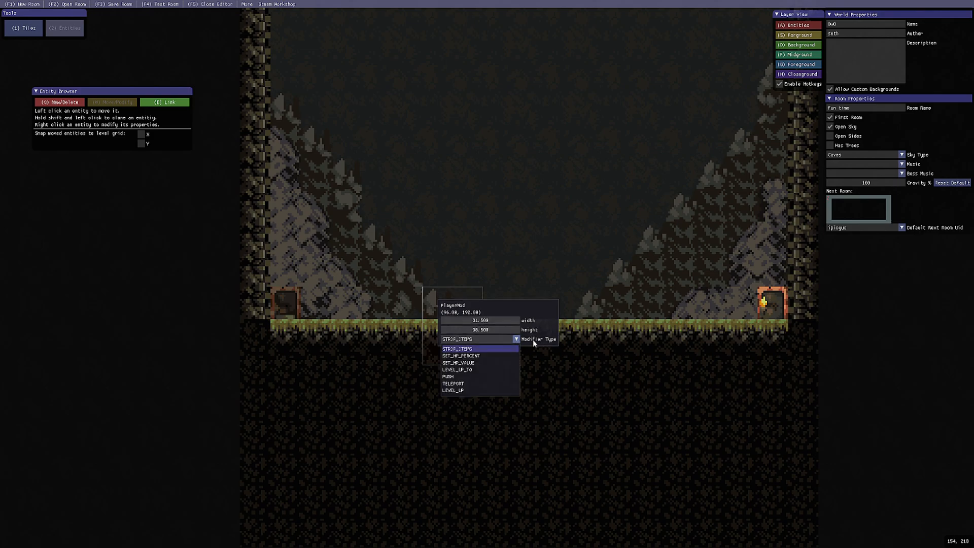
left_click_drag(507, 320, 536, 274)
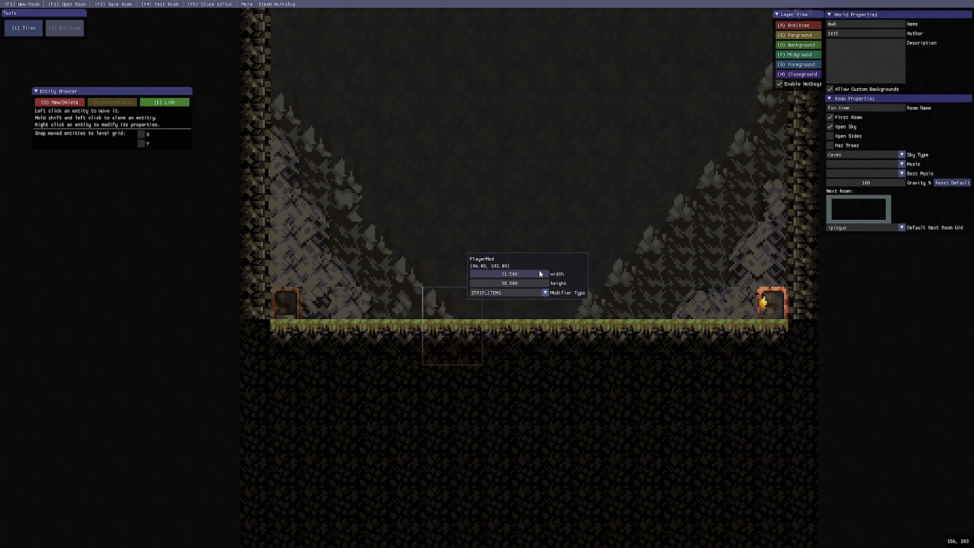
left_click(546, 294)
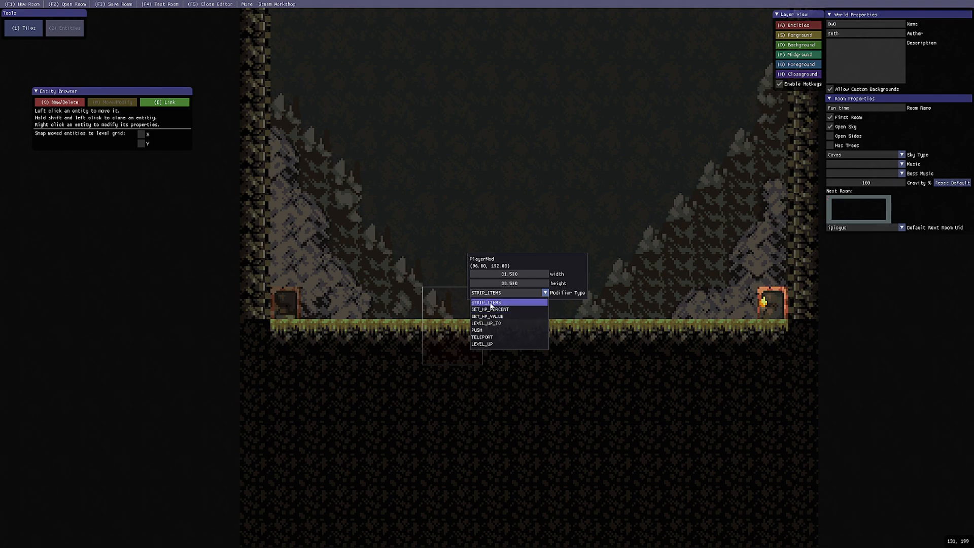
left_click(491, 304)
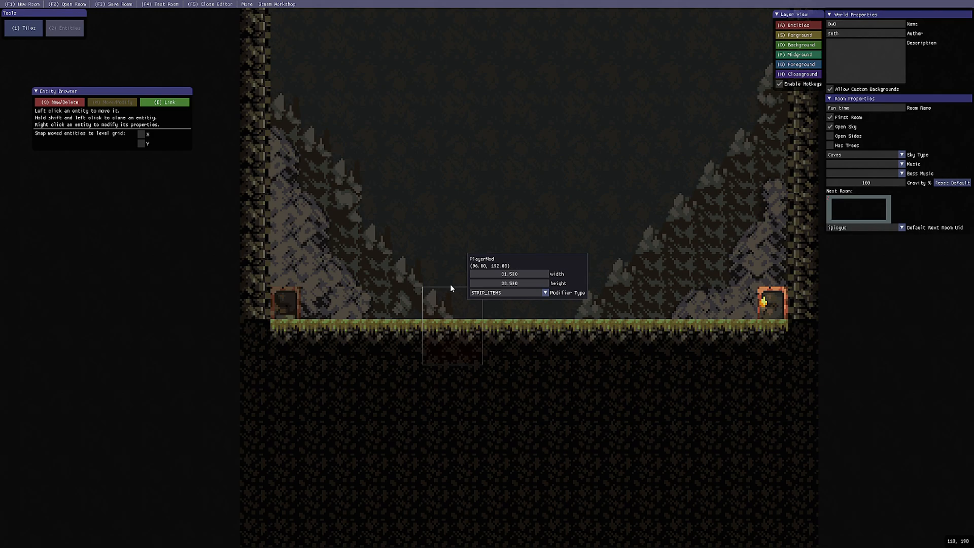
left_click_drag(455, 309, 763, 270)
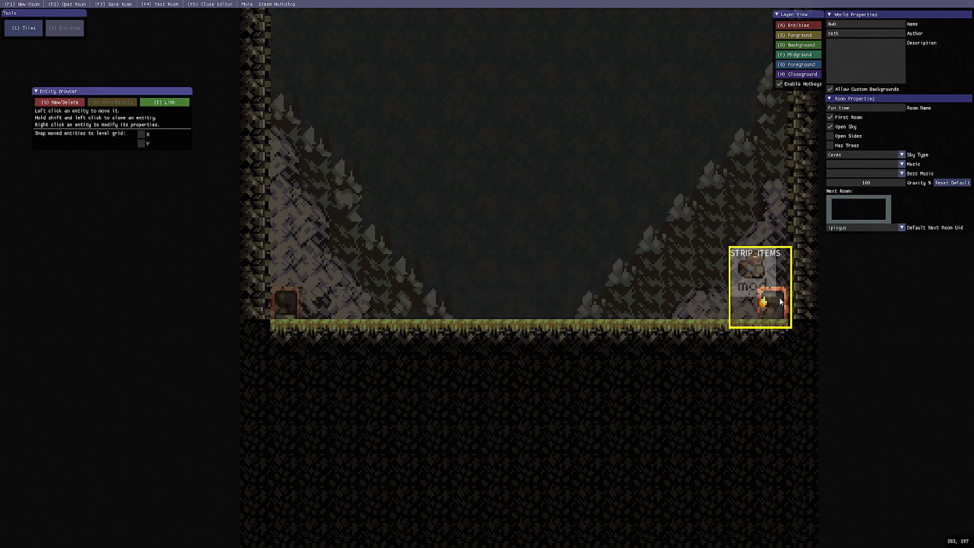
left_click_drag(736, 302, 285, 299)
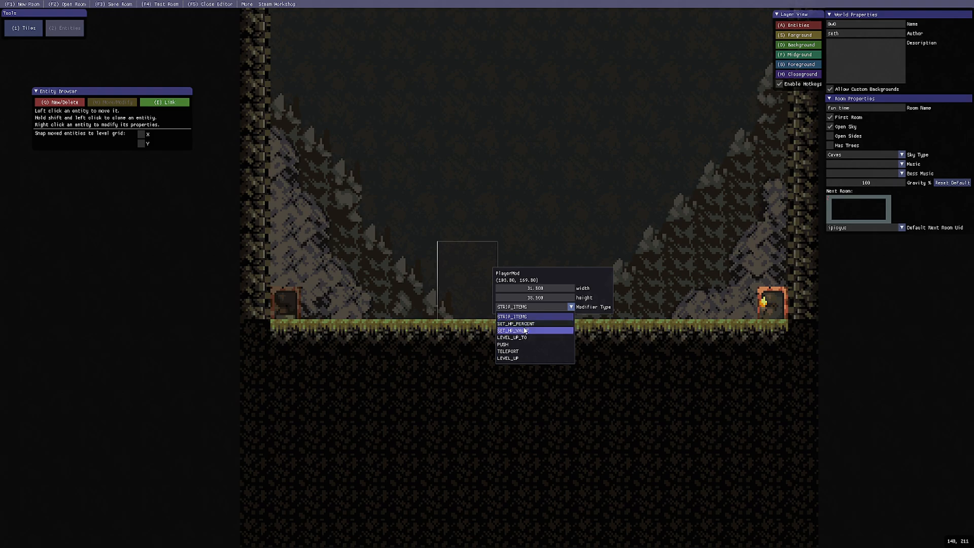
- Change the PlayerMod's modifier type to SET_HP_PERCENT and adjust its amount
left_click(524, 325)
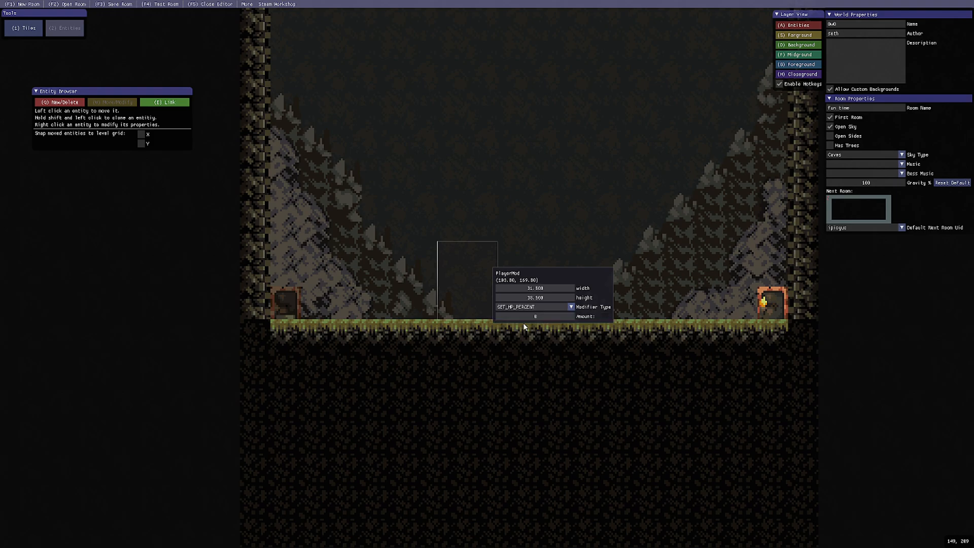
left_click(536, 316)
left_click_drag(549, 316, 556, 319)
- Switch the PlayerMod's modifier type to SET_HP_VALUE and adjust its amount
left_click(530, 307)
left_click(522, 333)
left_click_drag(519, 320, 509, 319)
left_click_drag(543, 320, 539, 322)
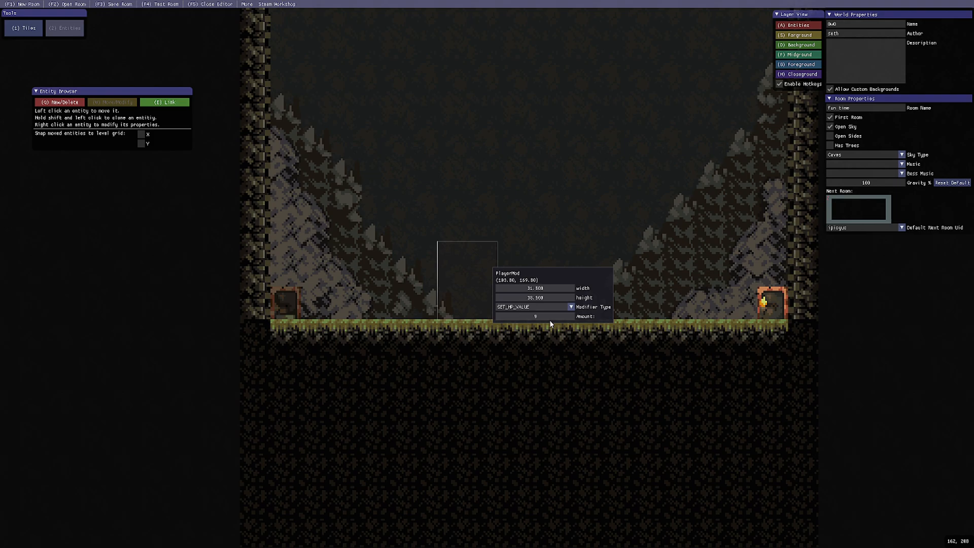
- Set the PlayerMod's modifier type to LEVEL_UP_TO, adjust its amount, and briefly playtest the room
left_click(562, 307)
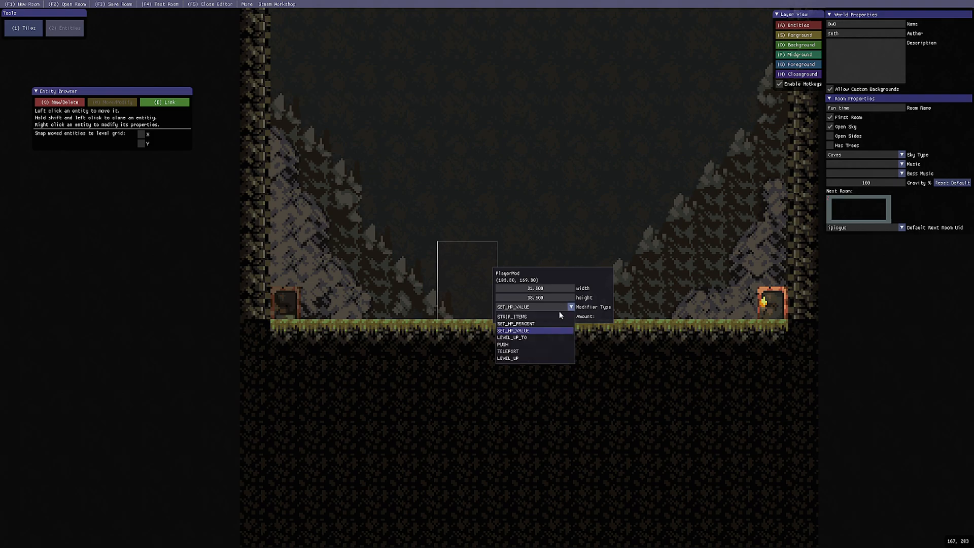
left_click(527, 338)
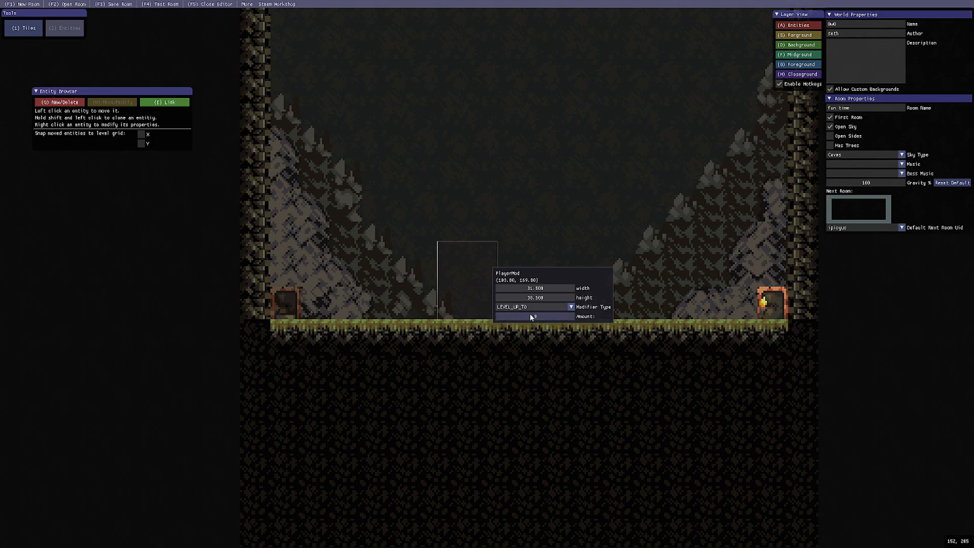
left_click_drag(529, 323, 523, 321)
left_click(148, 4)
key("F9")
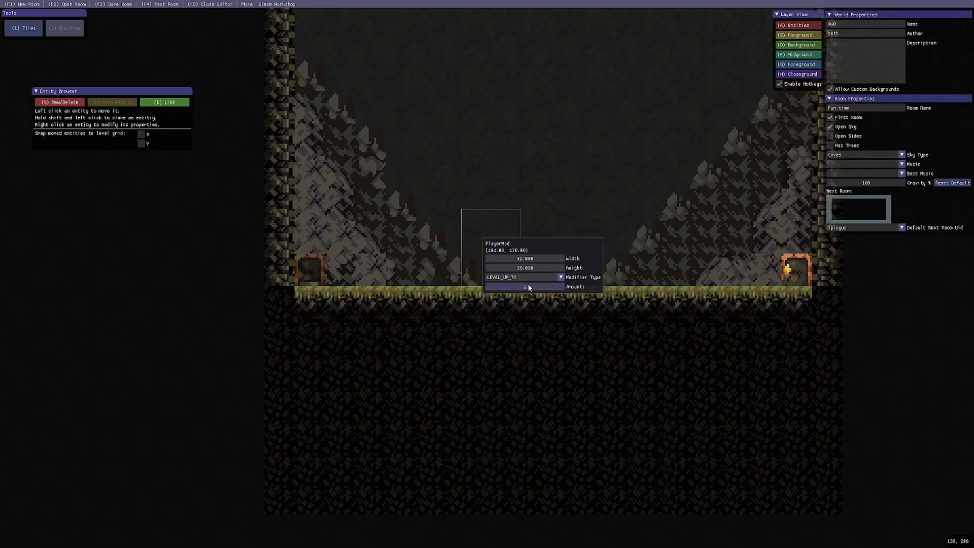
- Save the room and playtest the LEVEL_UP_TO modifier, checking the character's level skills down to Enchant before returning to the editor
left_click(113, 4)
left_click(164, 5)
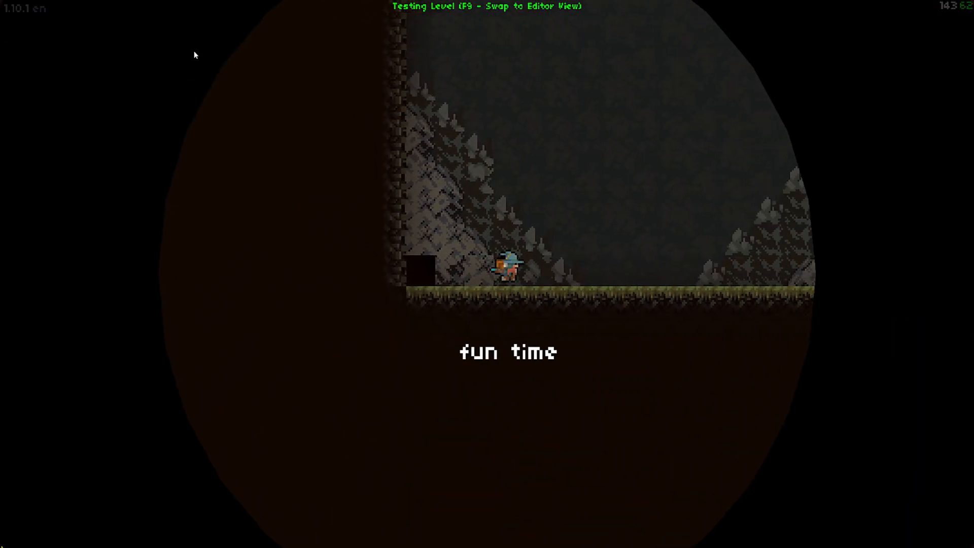
key("Left")
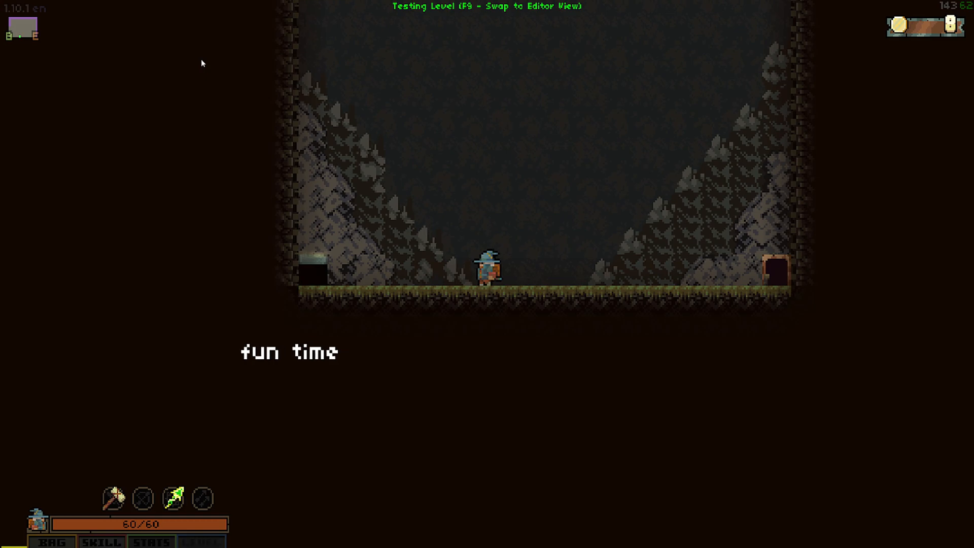
key("Tab")
key("Tab")
key("Tab")
key("Tab")
key("Down")
key("Down")
key("Down")
key("Down")
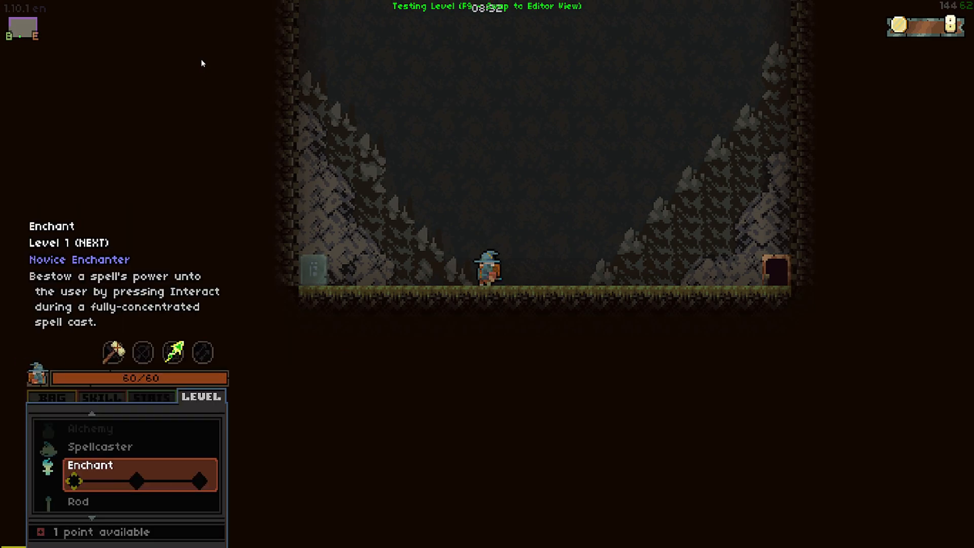
key("F5")
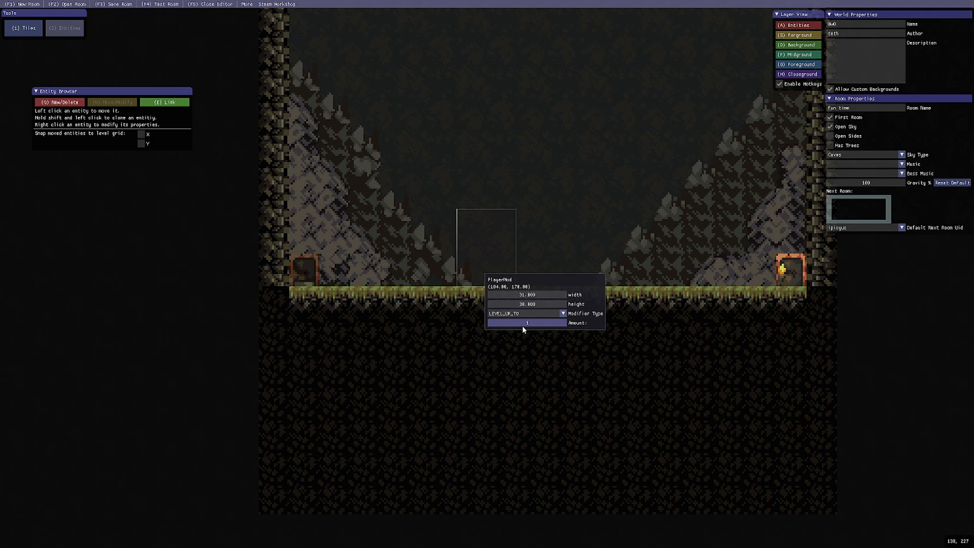
- Set the PlayerMod's modifier type to PUSH with x and y of 5, and playtest walking through its area
left_click_drag(529, 325, 527, 324)
left_click(531, 313)
left_click(512, 351)
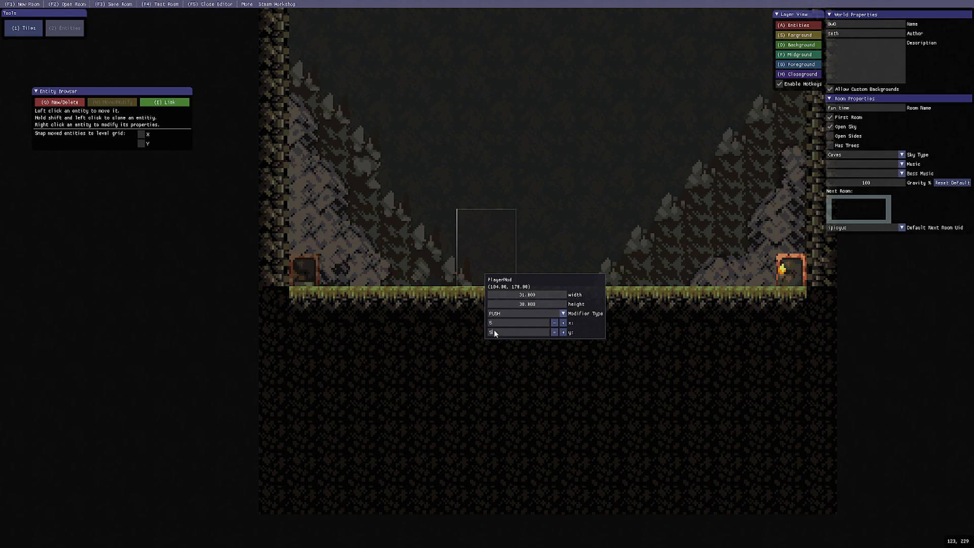
left_click(162, 3)
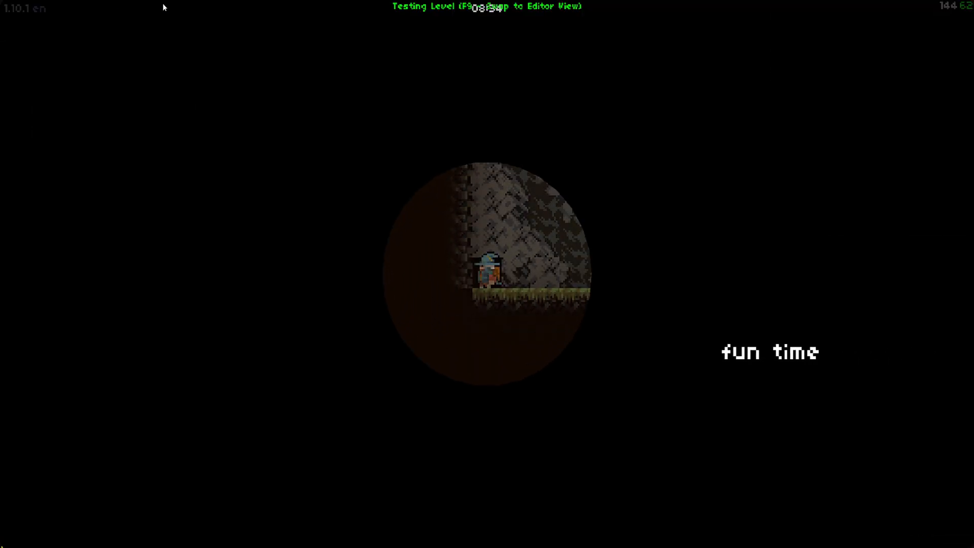
key("Right")
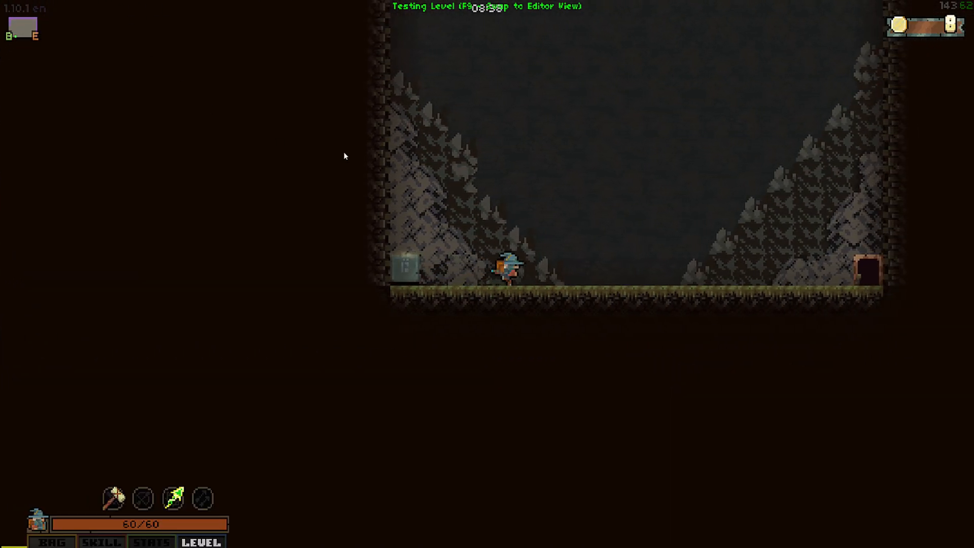
key("Left")
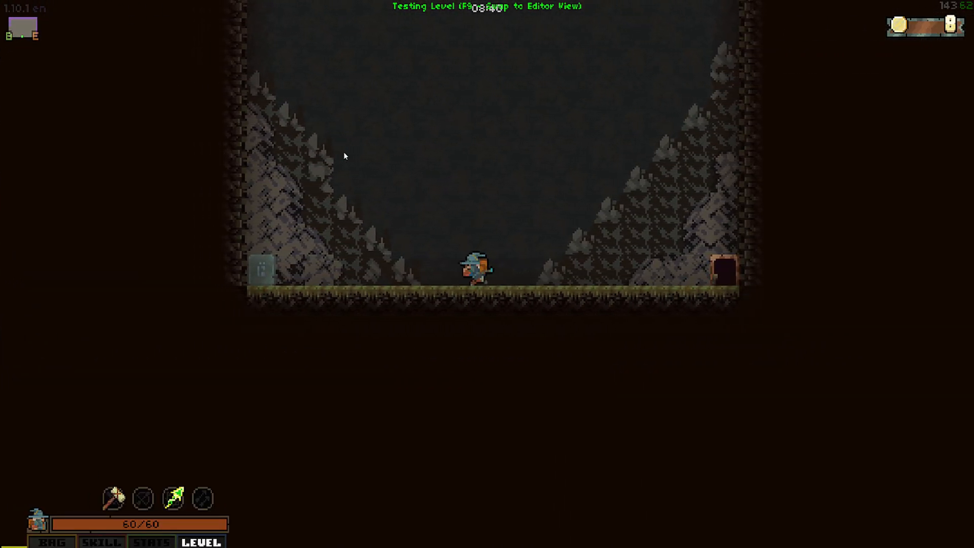
key("F9")
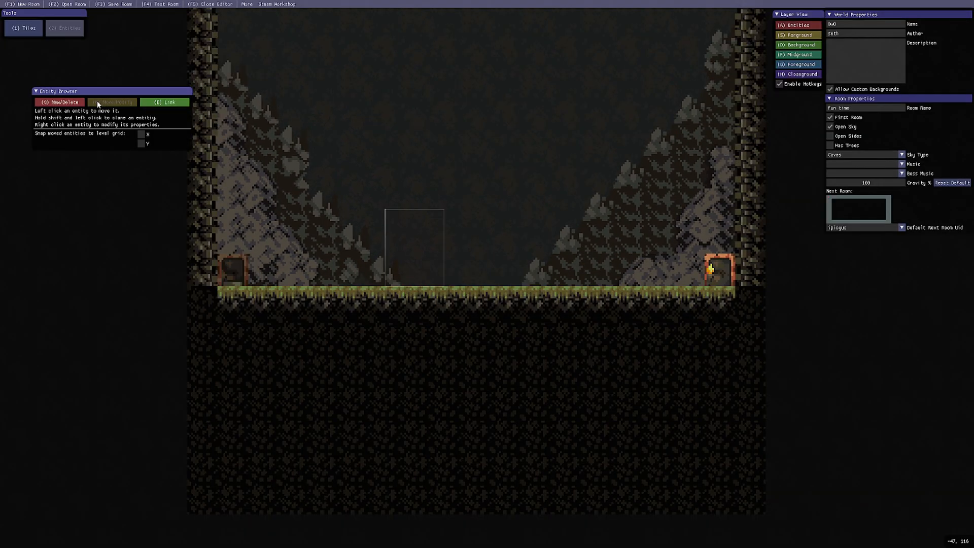
- Set the PlayerMod's push x and y to -5, and switch its modifier type to TELEPORT
right_click(422, 249)
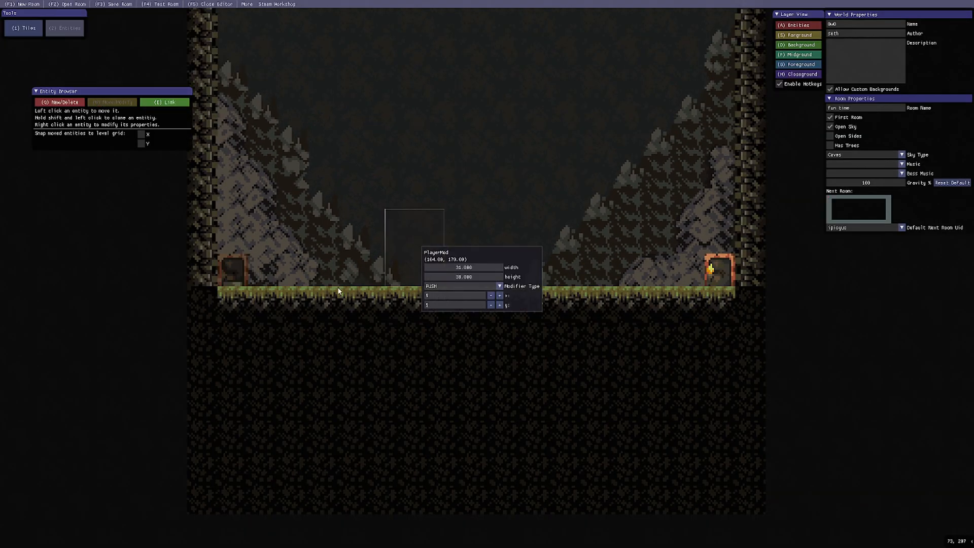
left_click(425, 296)
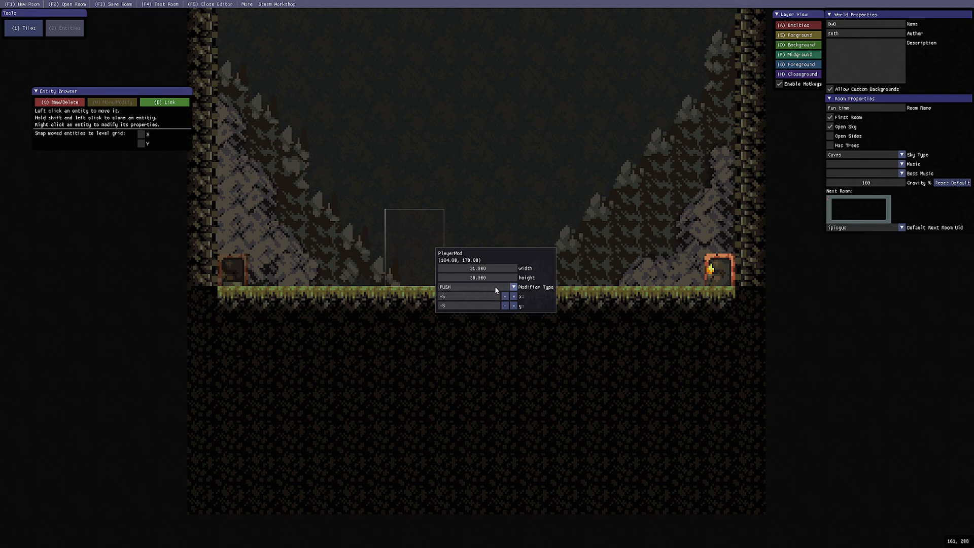
left_click(495, 287)
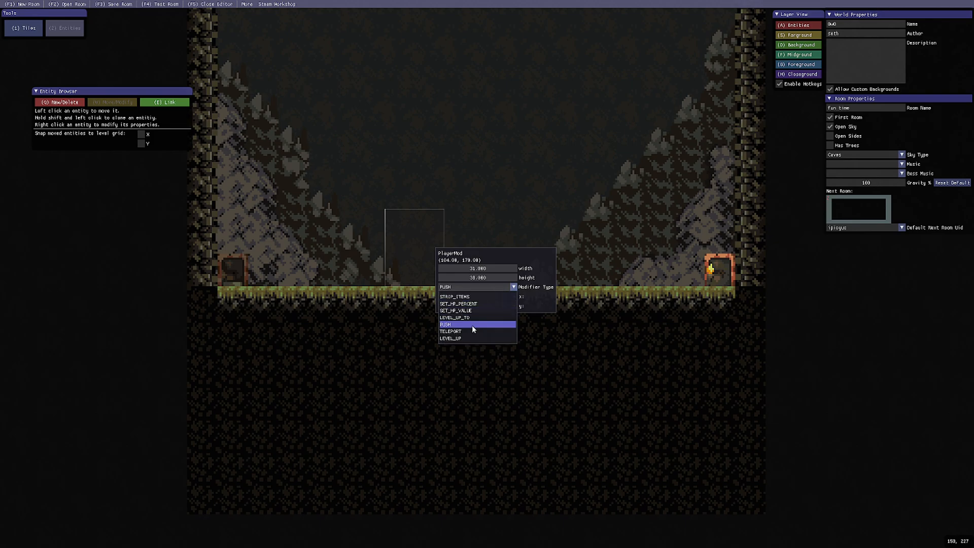
left_click(456, 333)
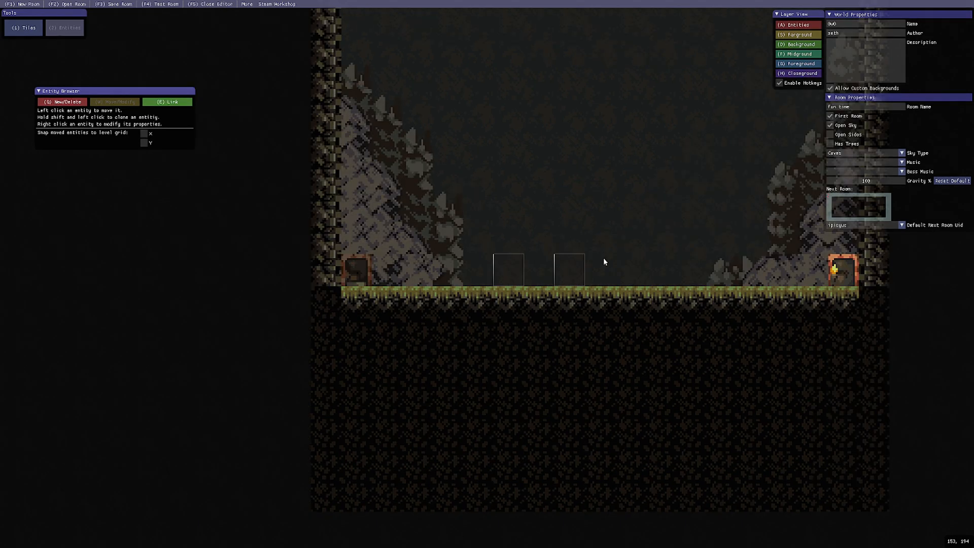
- Compare the modifier type and amount settings of the two PlayerMods standing side by side on the grass floor
right_click(579, 270)
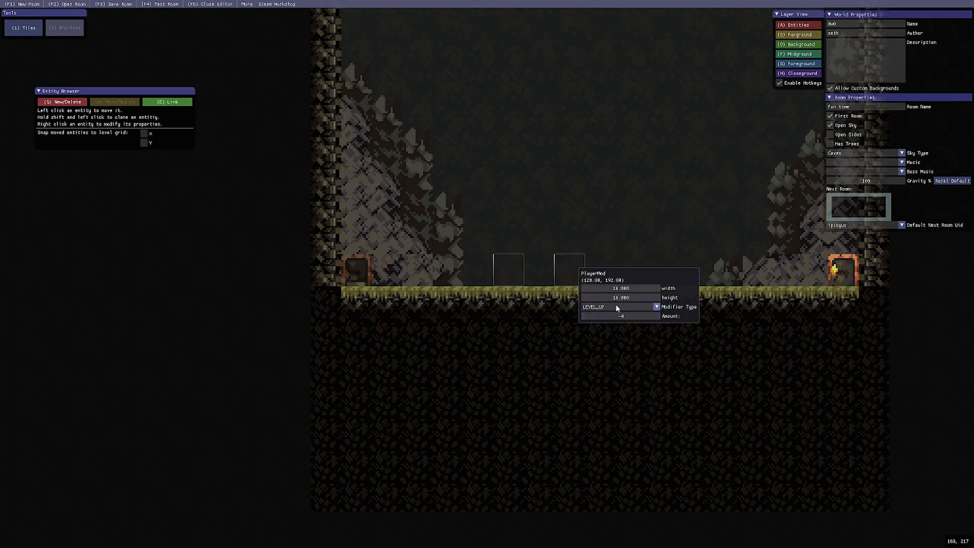
left_click(616, 307)
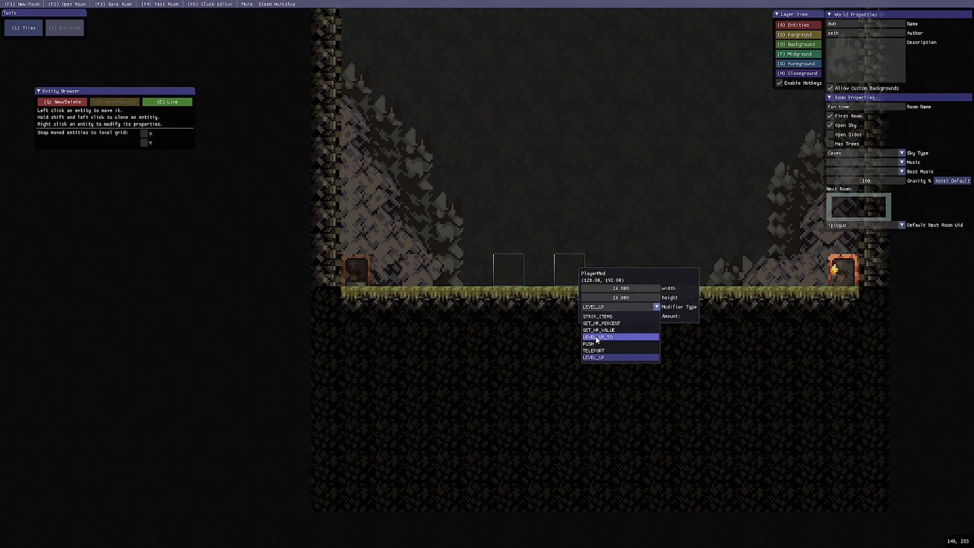
left_click(597, 337)
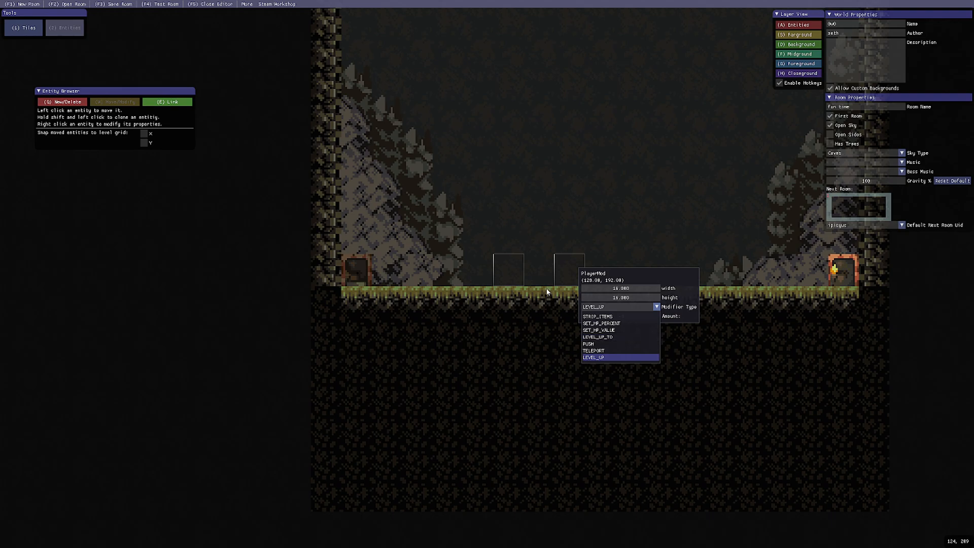
right_click(514, 267)
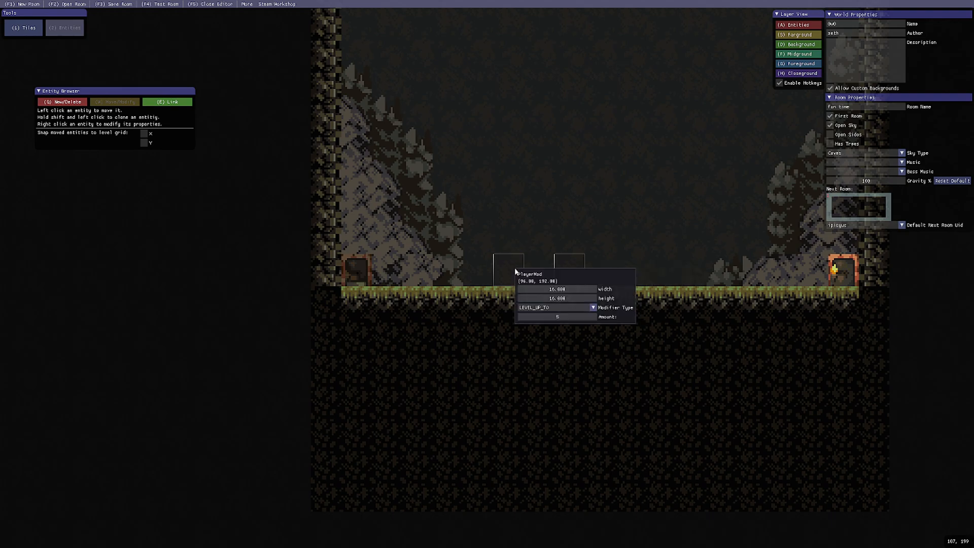
left_click(548, 308)
left_click(547, 309)
right_click(566, 263)
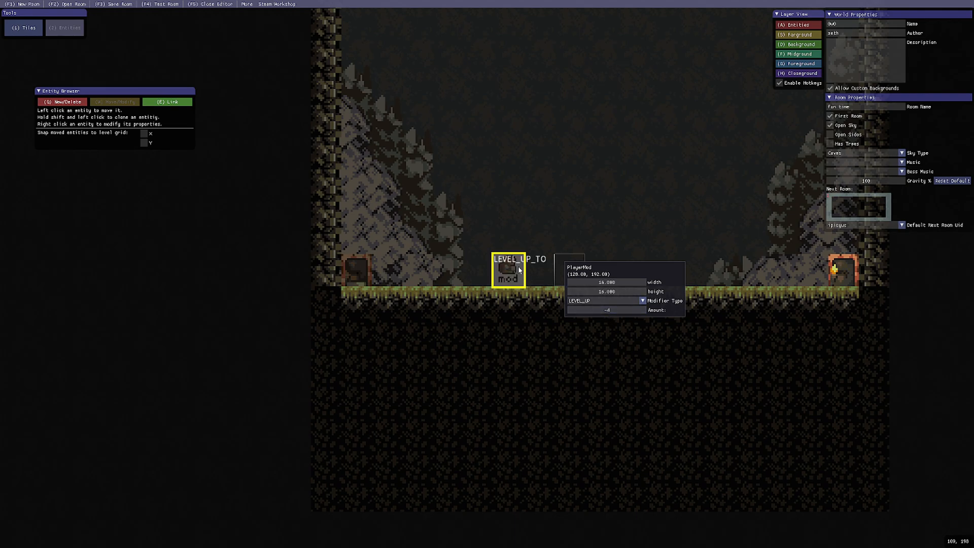
right_click(517, 269)
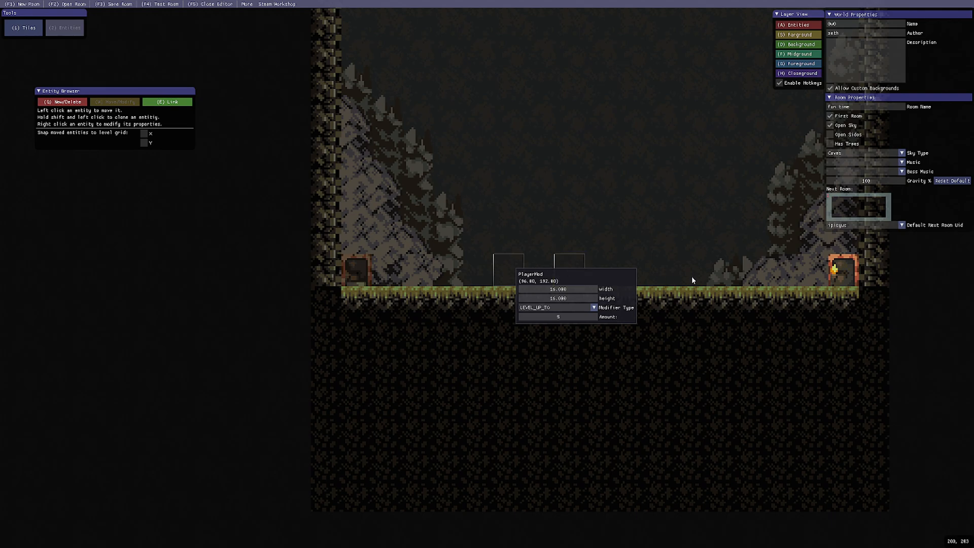
- Playtest the room with both PlayerMods, walking right through their areas and checking the available level points along the way
key("F4")
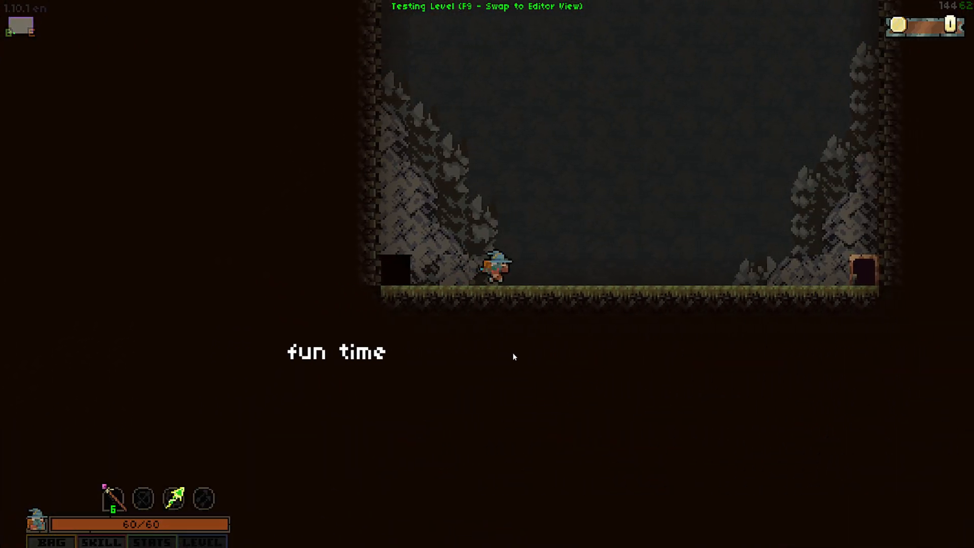
key("Tab")
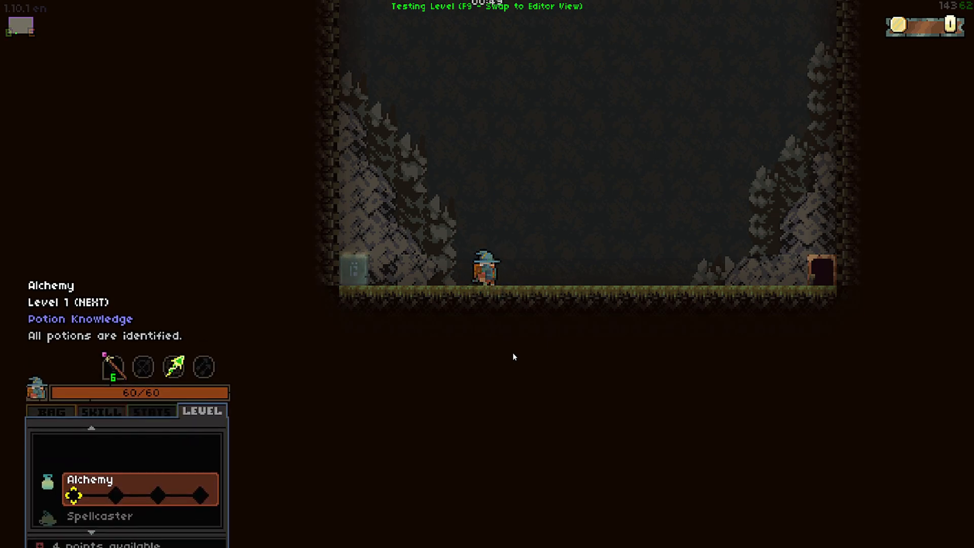
key("Tab")
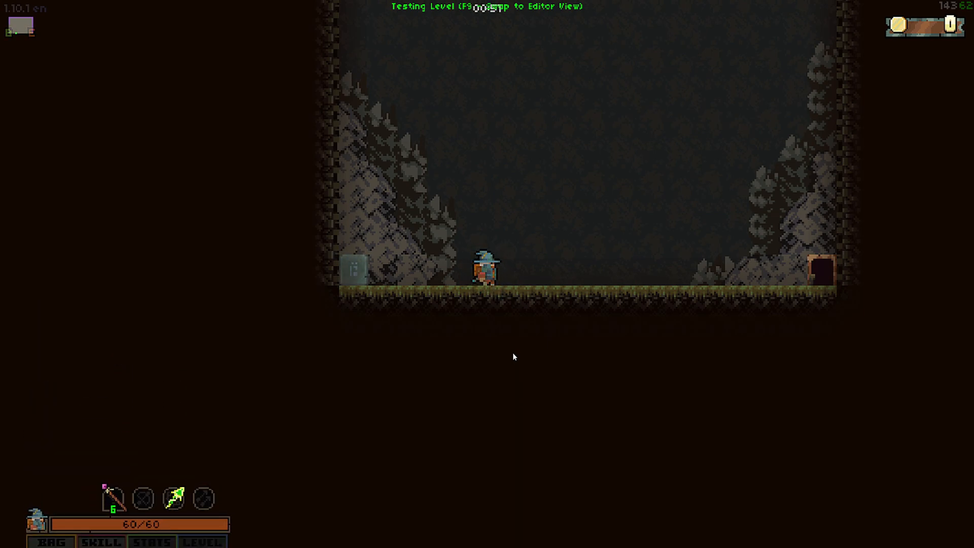
key("Right")
key("x")
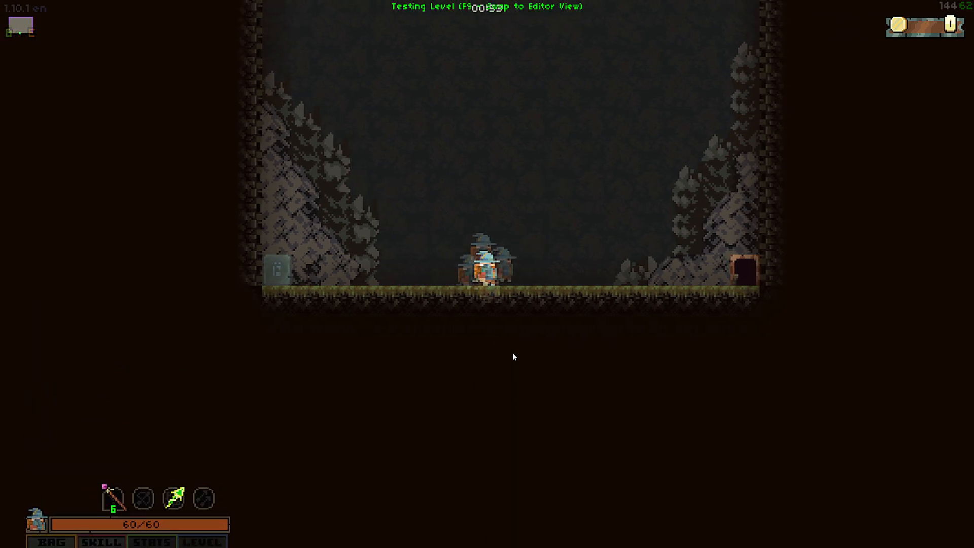
key("Tab")
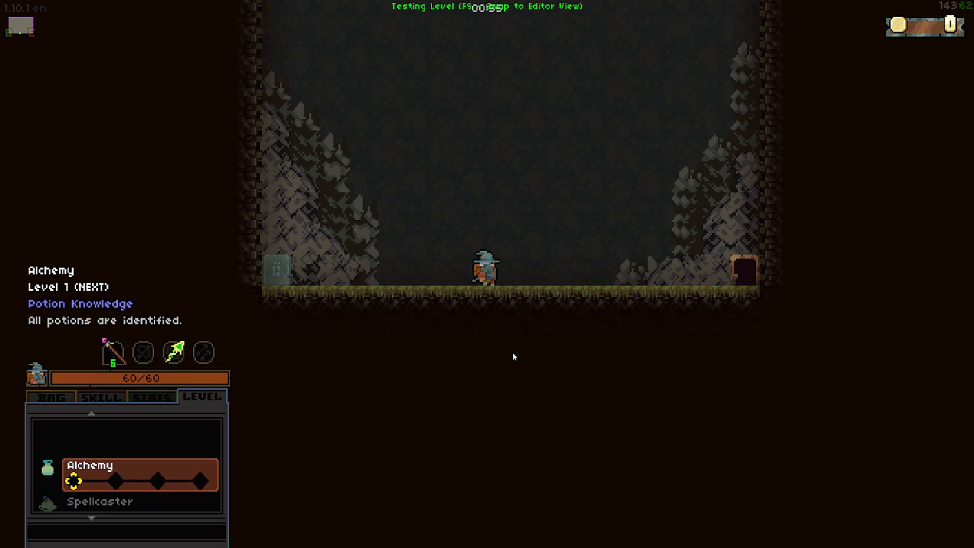
key("Tab")
- Walk back and forth across the PlayerMod areas, recheck the available level points, and return to the editor
key("Left")
key("x")
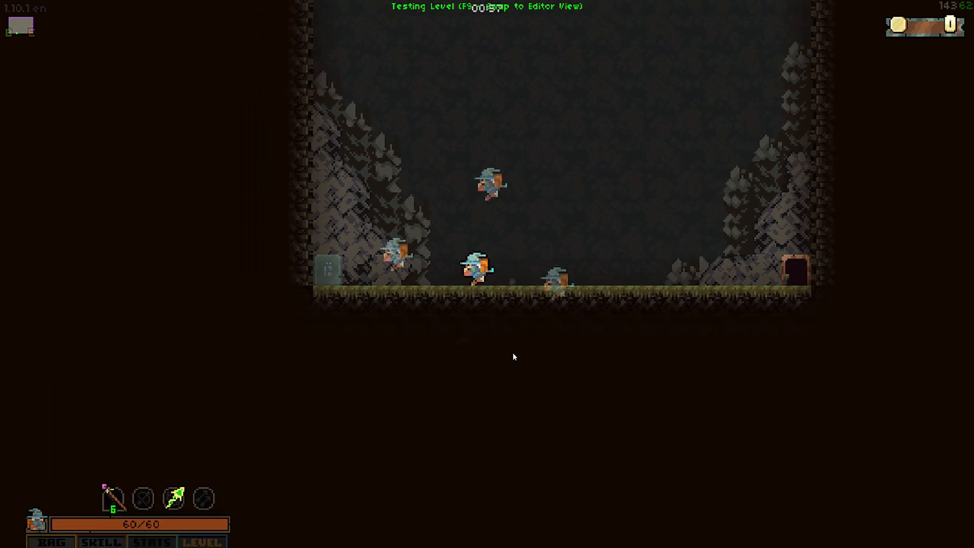
key("Tab")
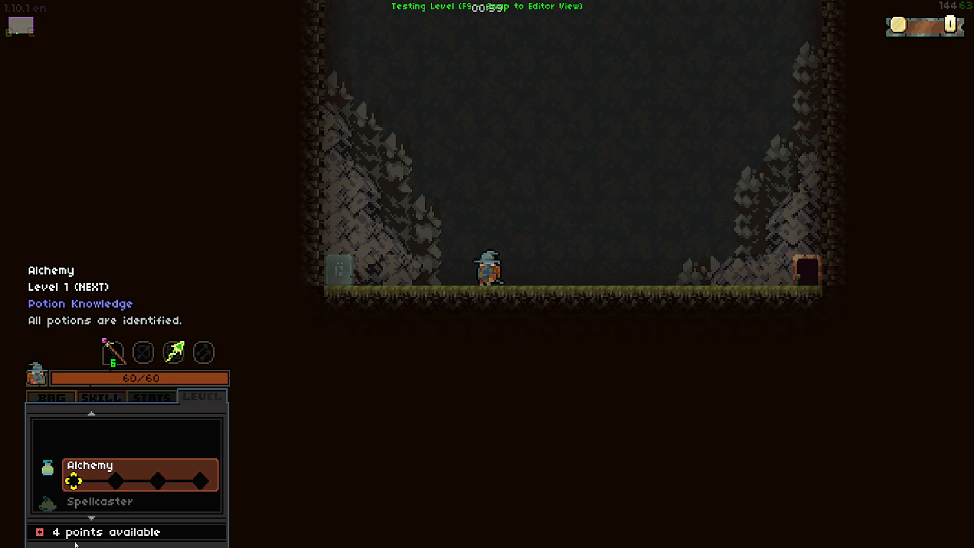
key("Tab")
key("d")
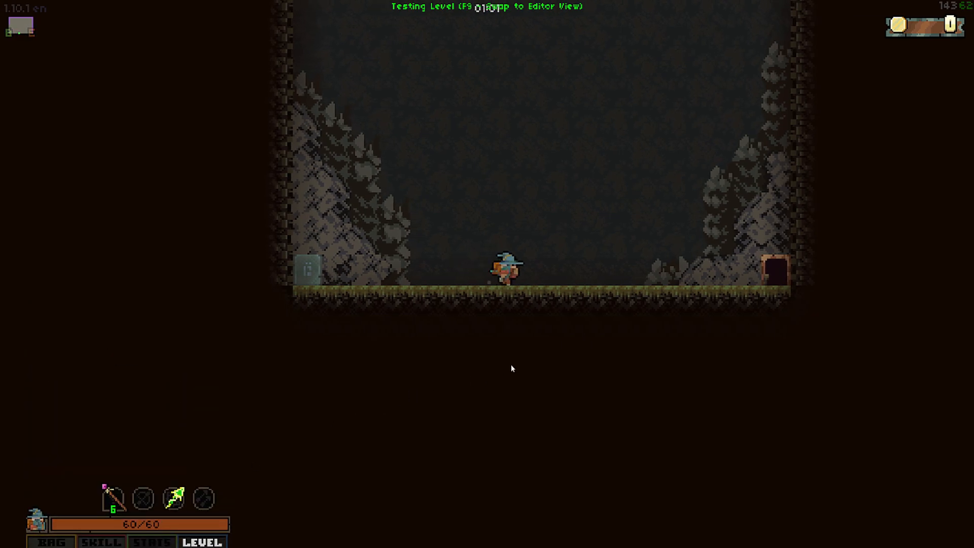
key("a")
key("d")
key("a")
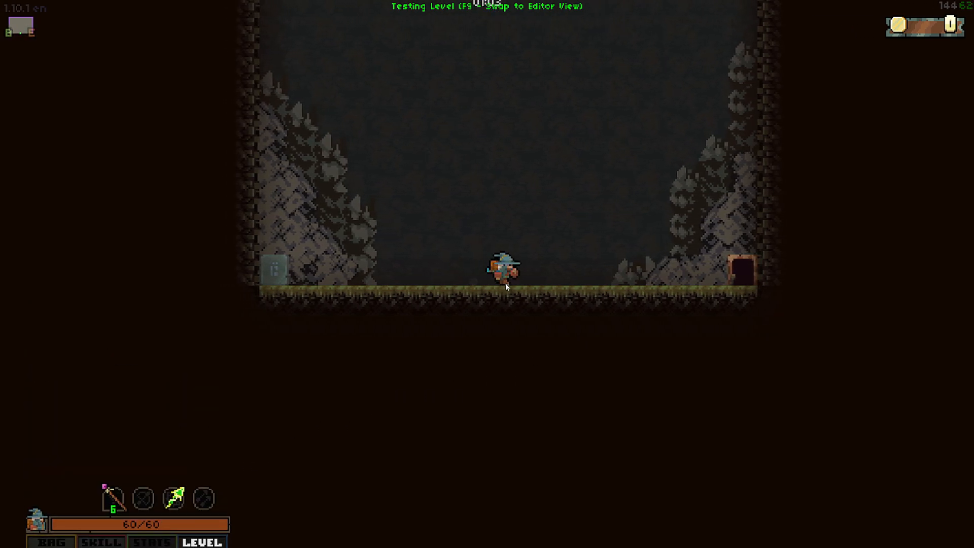
key("F9")
- Place a Checkpoint on the grass floor, raise its area so it stands above the ground, and delete it
left_click(122, 213)
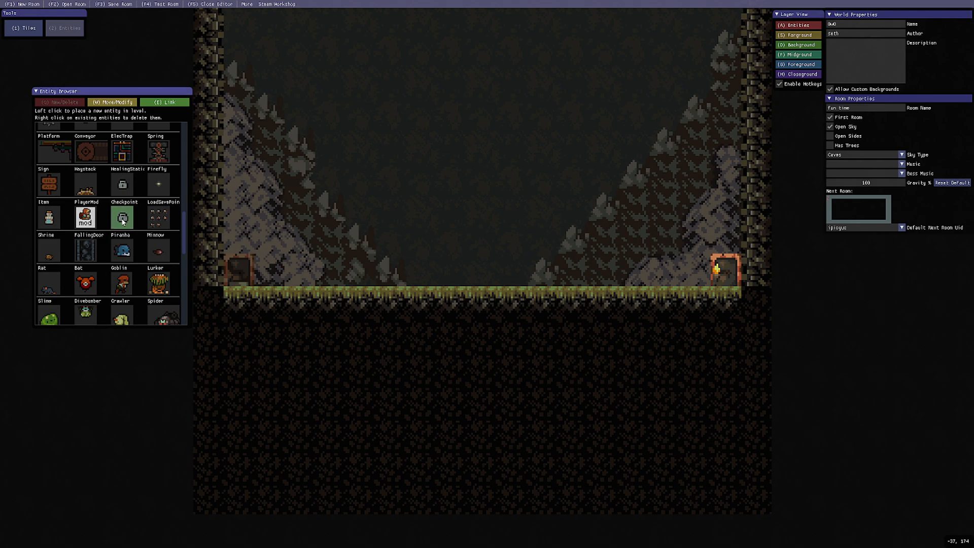
left_click(411, 268)
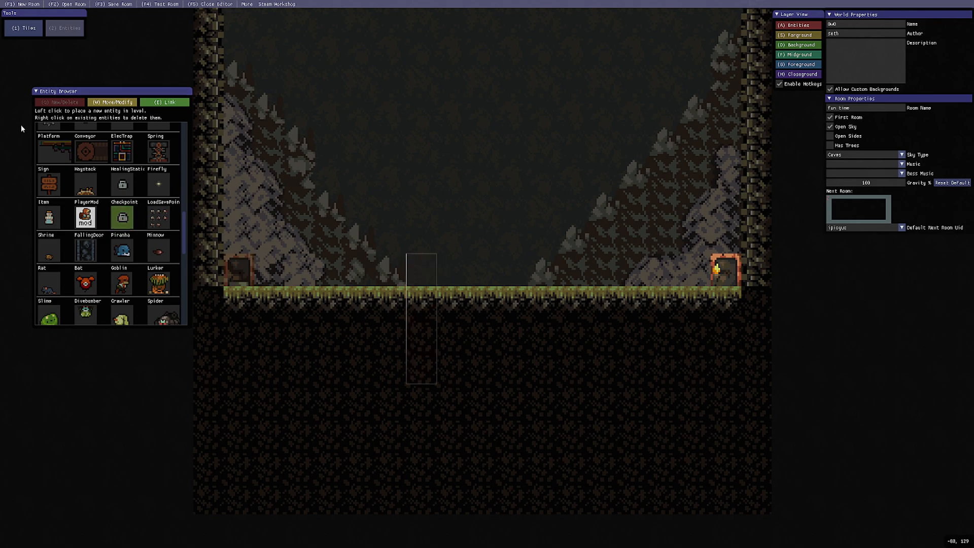
left_click(113, 102)
left_click_drag(421, 283, 410, 191)
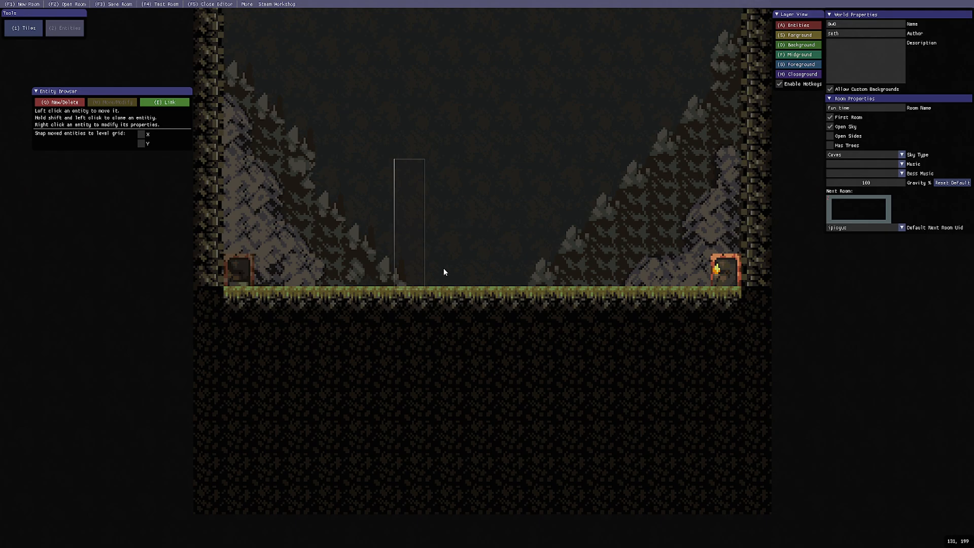
left_click(58, 103)
right_click(416, 240)
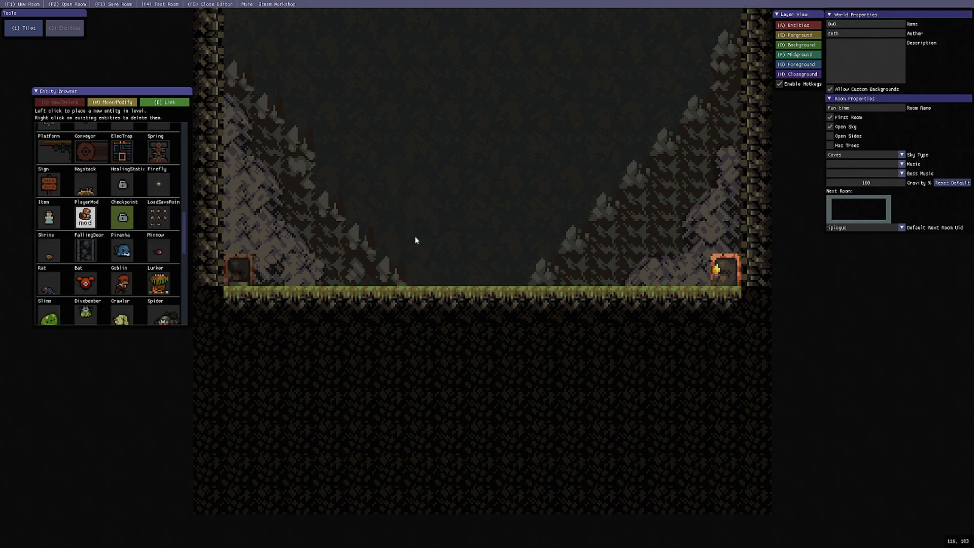
- Try placing a LoadSavePoint near the middle of the grass floor, and place a Shrine in the same area
left_click(153, 221)
left_click(482, 268)
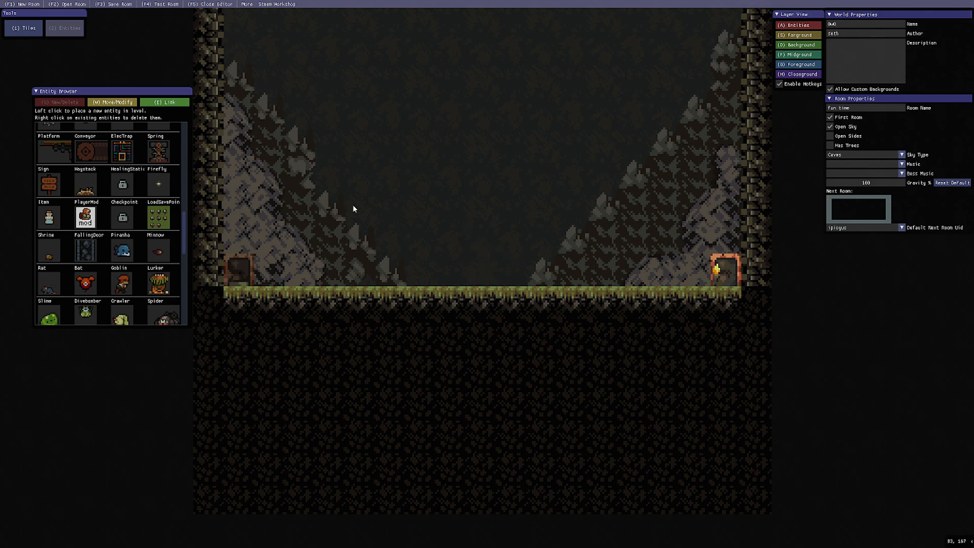
scroll(164, 257, "down", 1)
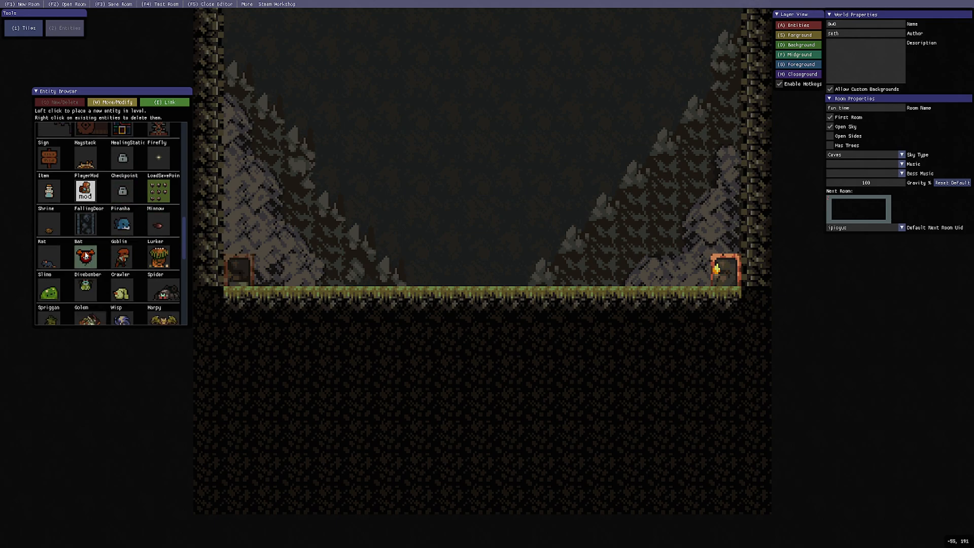
left_click(49, 223)
left_click(448, 269)
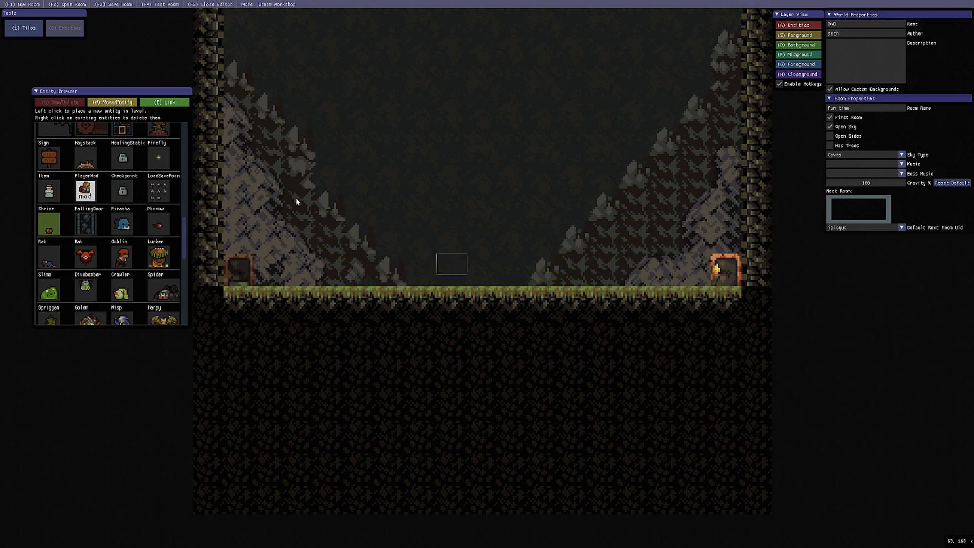
- Open the placed Shrine's properties, cycle through its modifier options, and delete the Shrine
left_click(113, 102)
left_click(467, 291)
left_click(466, 292)
left_click(464, 293)
left_click(463, 292)
left_click(463, 290)
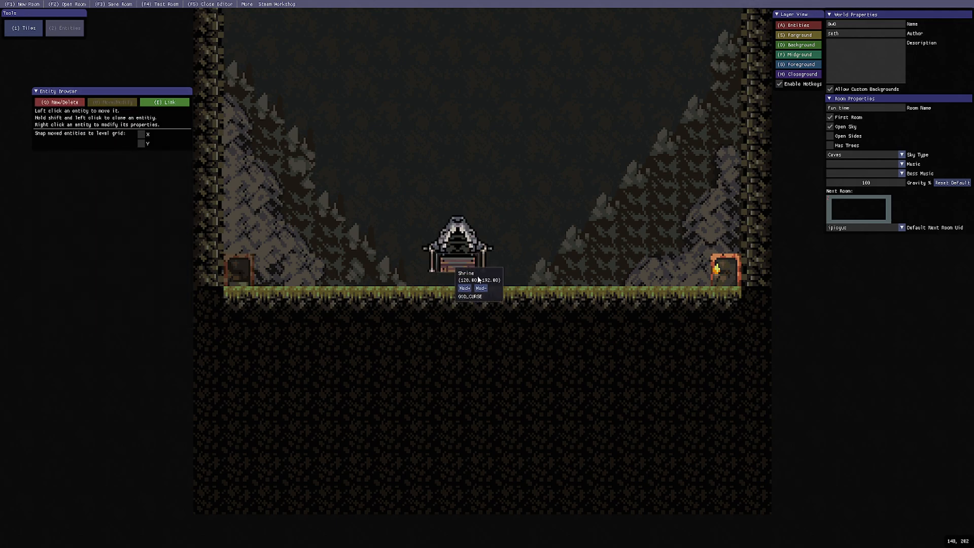
left_click(513, 303)
left_click(513, 303)
left_click(513, 302)
left_click(513, 302)
left_click(513, 302)
left_click(513, 302)
key("q")
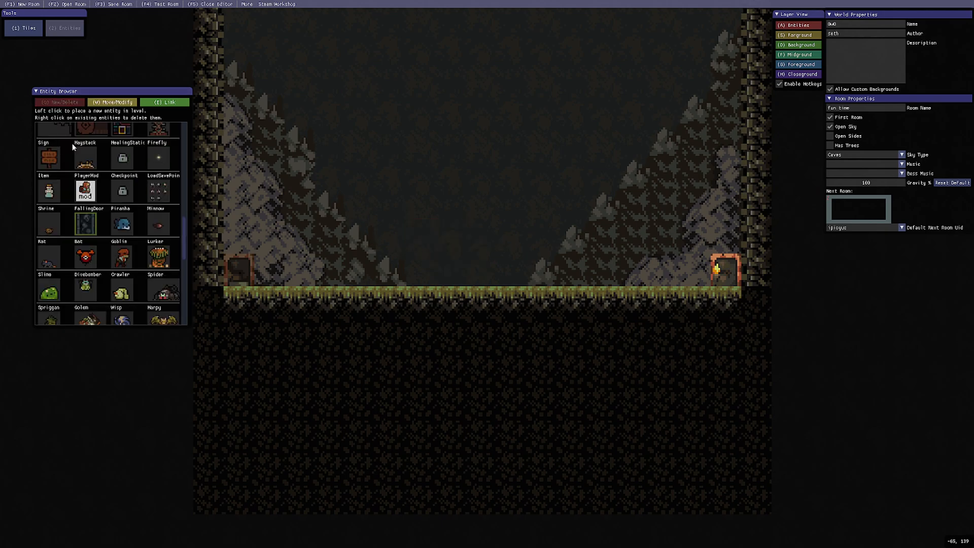
- Add a FallingDoor beneath the grass ledge and a Trigger to its right, and playtest walking up to the door
scroll(145, 183, "up", 10)
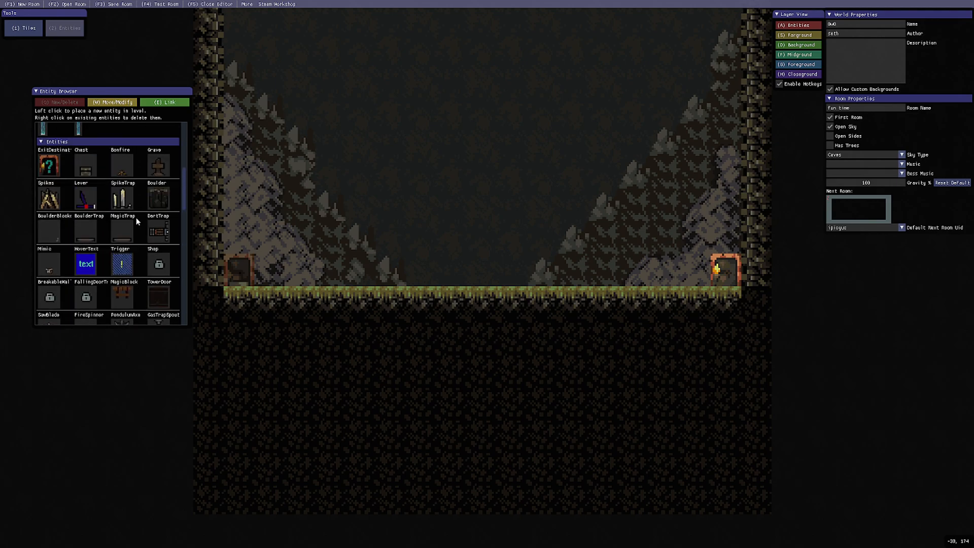
scroll(144, 234, "down", 5)
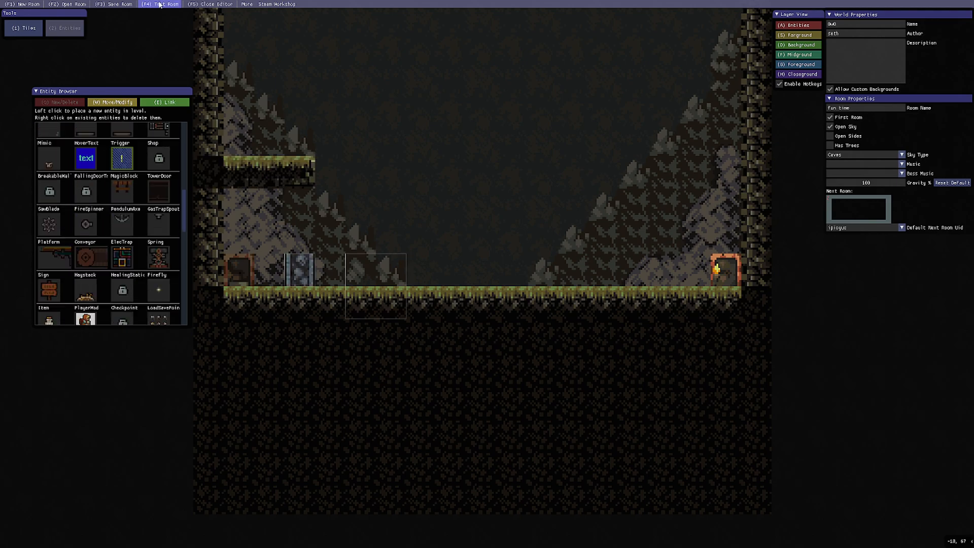
left_click(160, 4)
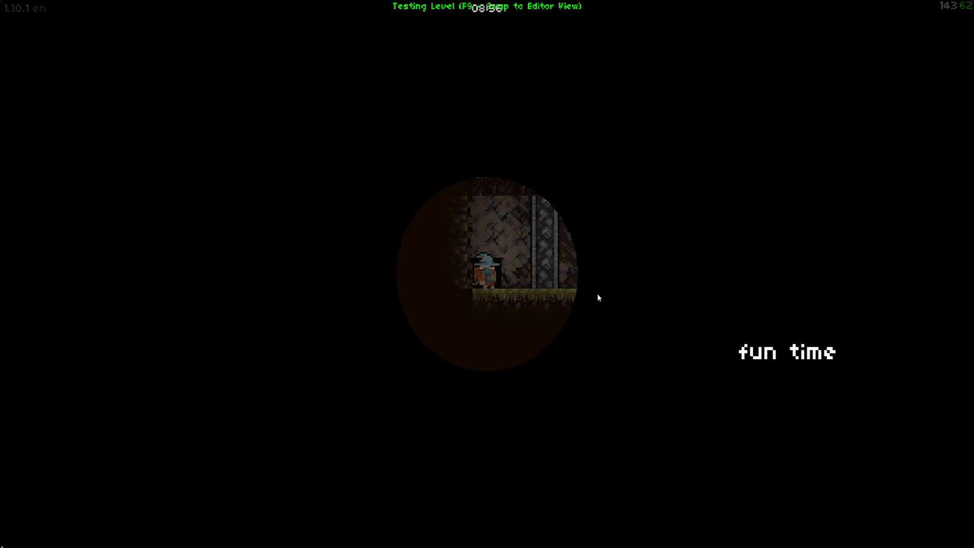
key("d")
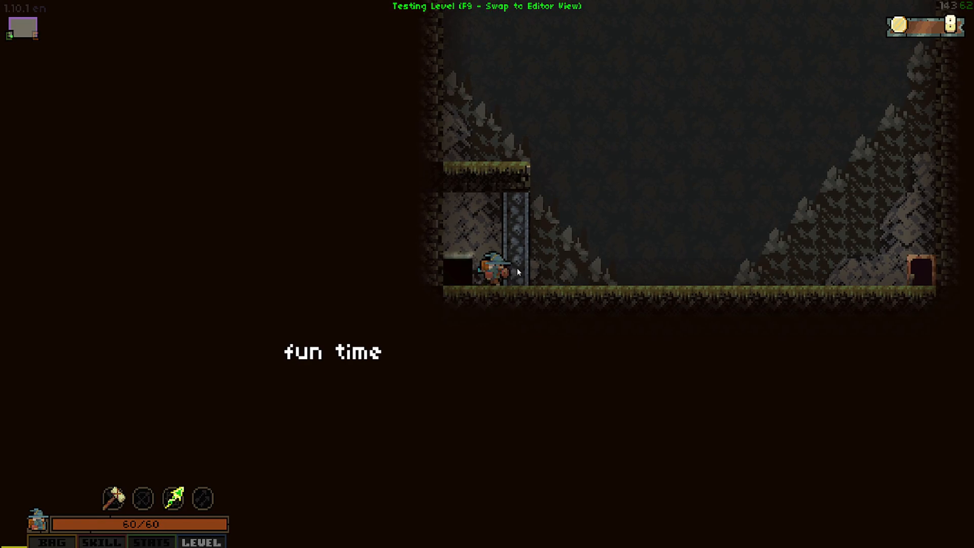
left_click(518, 267)
left_click(517, 267)
key("space")
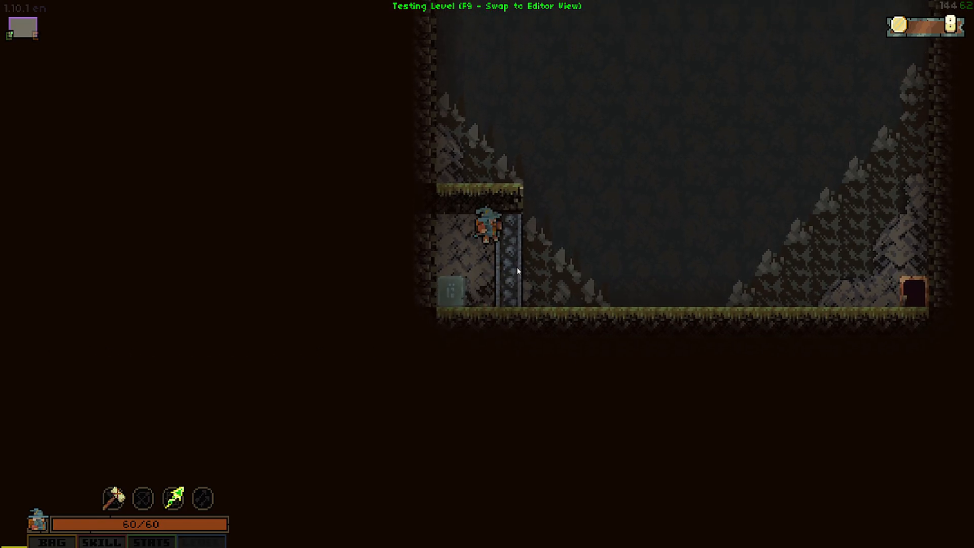
key("F9")
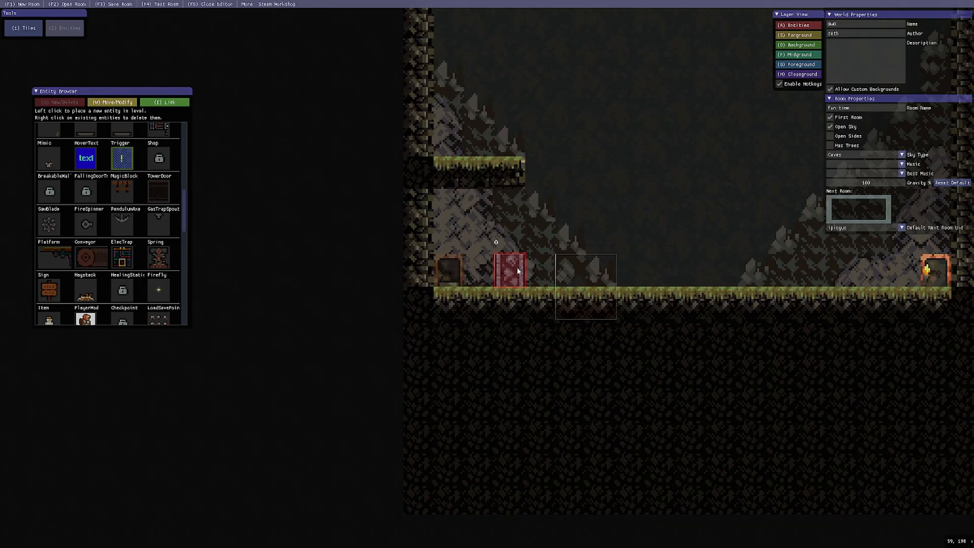
- Move the Trigger over the room's entrance door and set its condition to TOUCHING_PLAYER
left_click(113, 102)
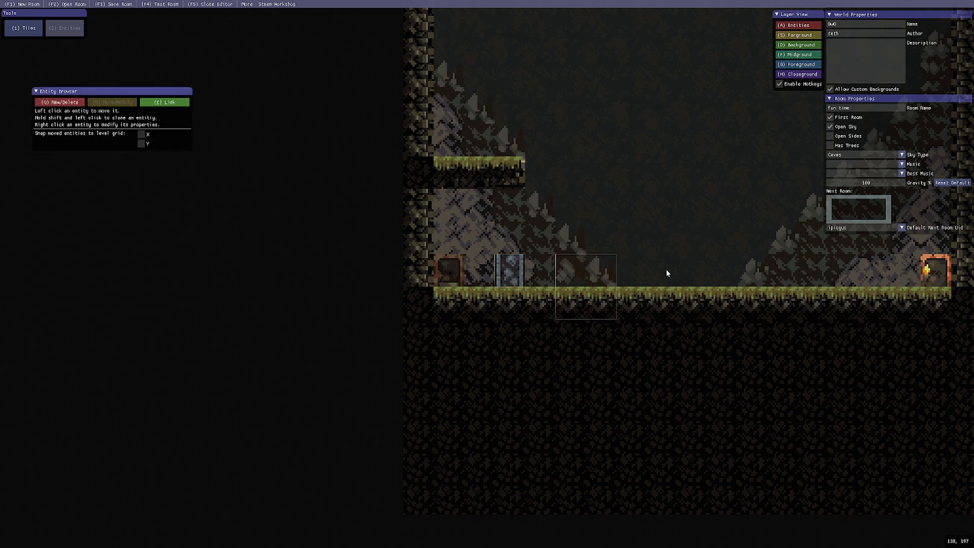
left_click_drag(451, 270, 471, 263)
right_click(471, 263)
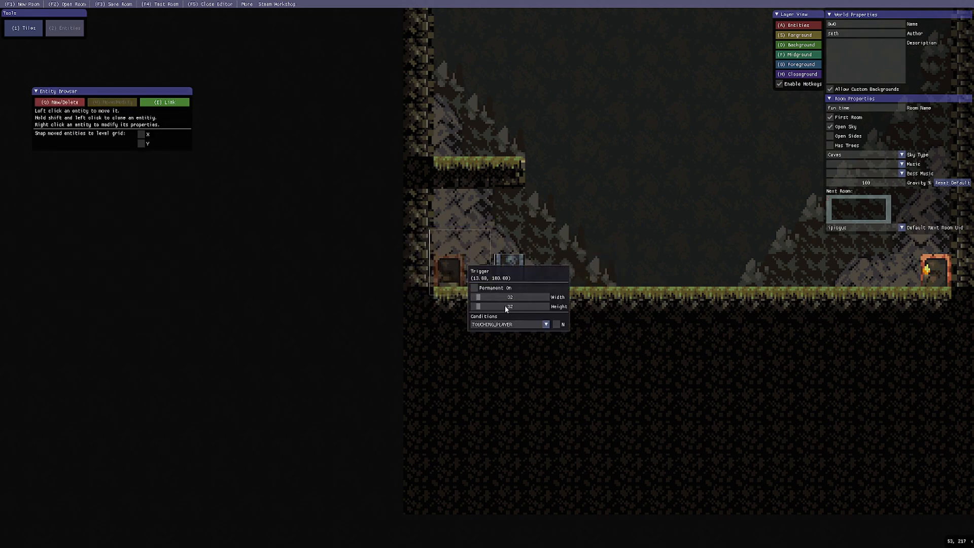
left_click(544, 326)
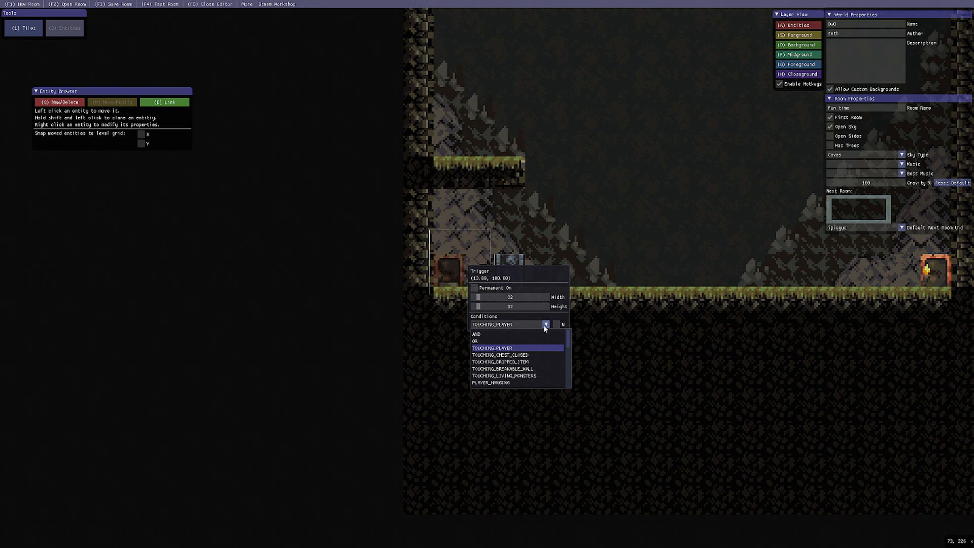
left_click(515, 348)
left_click(125, 100)
left_click_drag(475, 259, 464, 251)
- Enable canRaiseAndFall on the FallingDoor and increase its damage
right_click(521, 271)
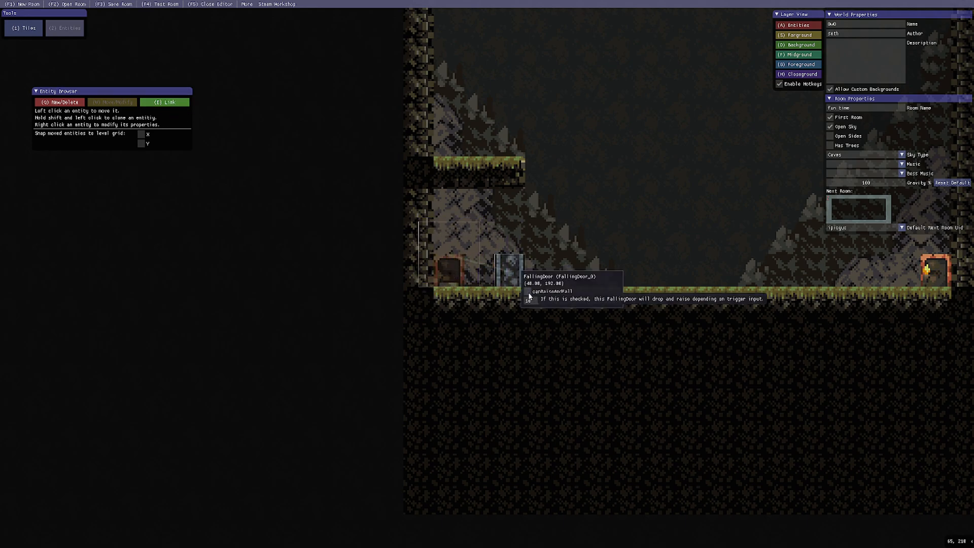
left_click(528, 291)
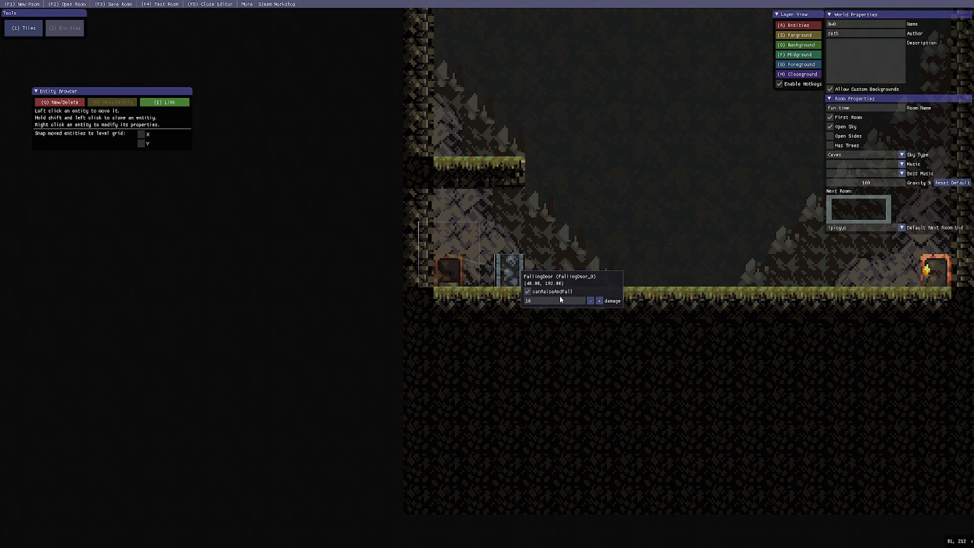
left_click(599, 301)
left_click(552, 301)
left_click(364, 234)
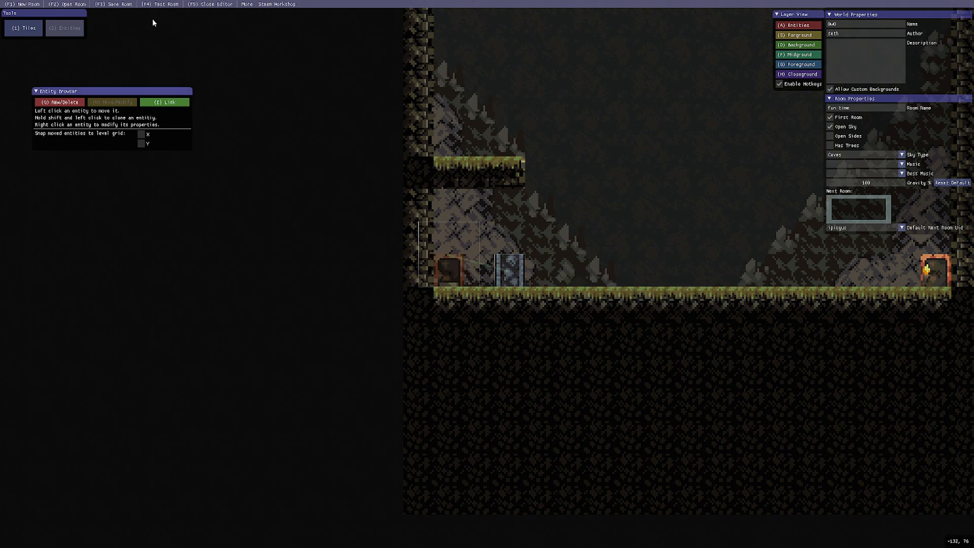
- Playtest the triggered FallingDoor by moving in and out of the Trigger area and under the door, and return to the editor
left_click(158, 4)
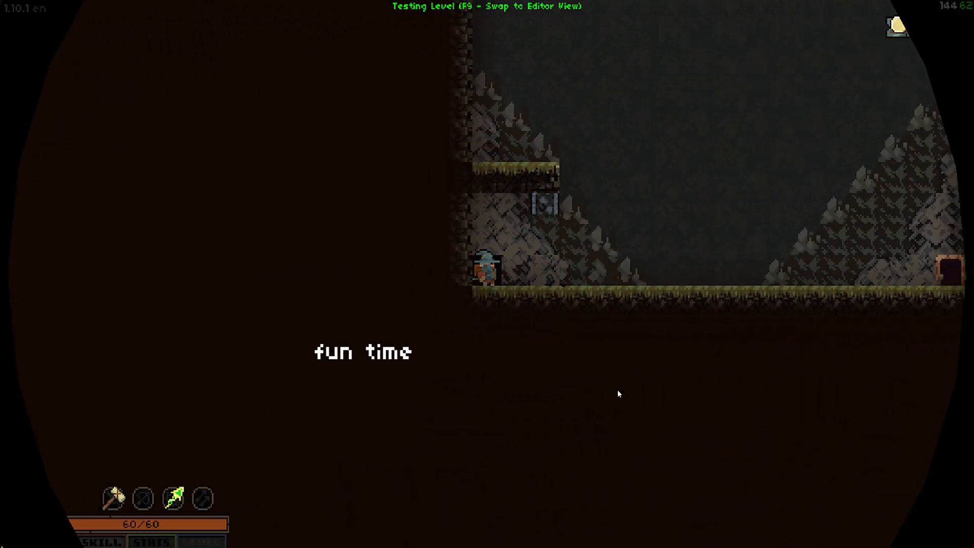
key("Right")
key("Left")
key("Right")
key("Right")
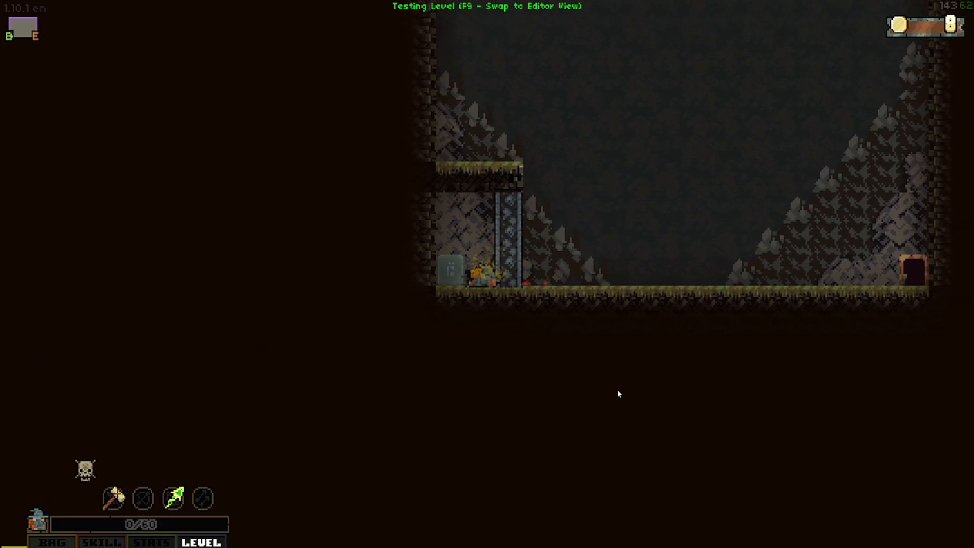
key("F9")
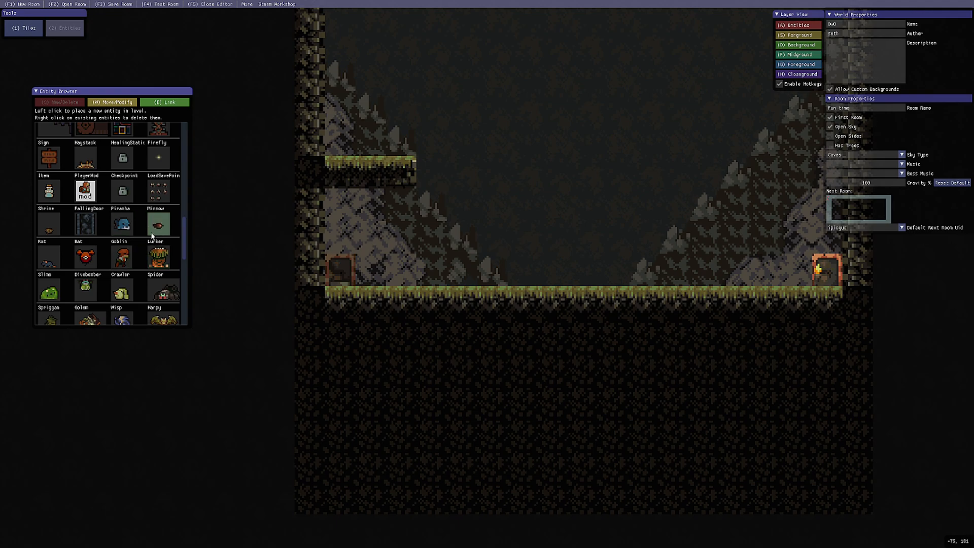
- Place a Crate just above the middle of the grass floor and add a Poltergeist at the same spot
scroll(120, 257, "down", 5)
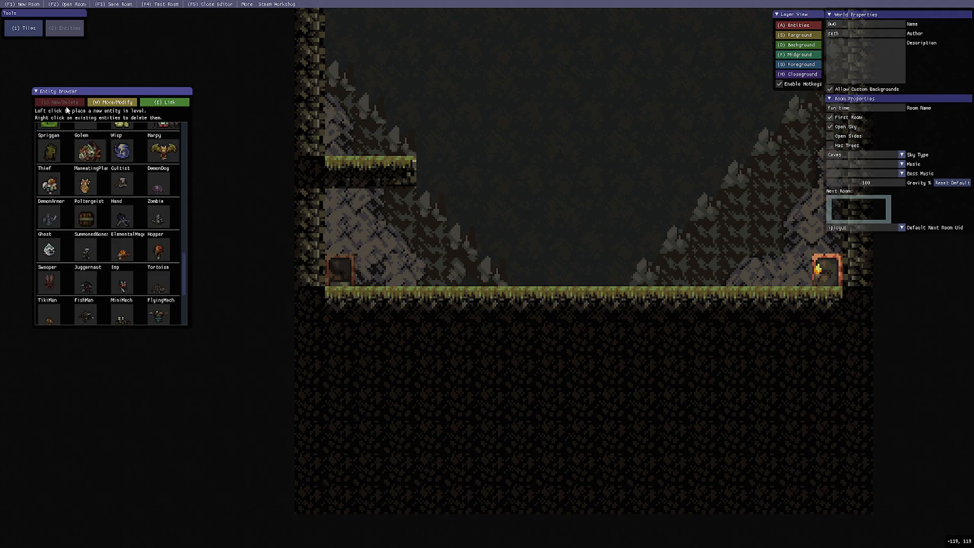
scroll(109, 239, "down", 15)
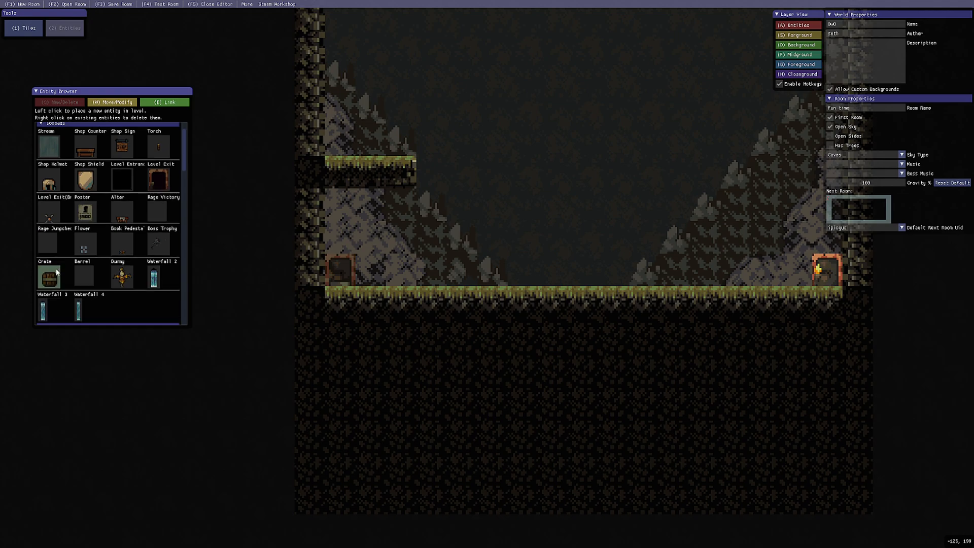
left_click(56, 269)
left_click(519, 265)
scroll(113, 268, "down", 15)
left_click(95, 279)
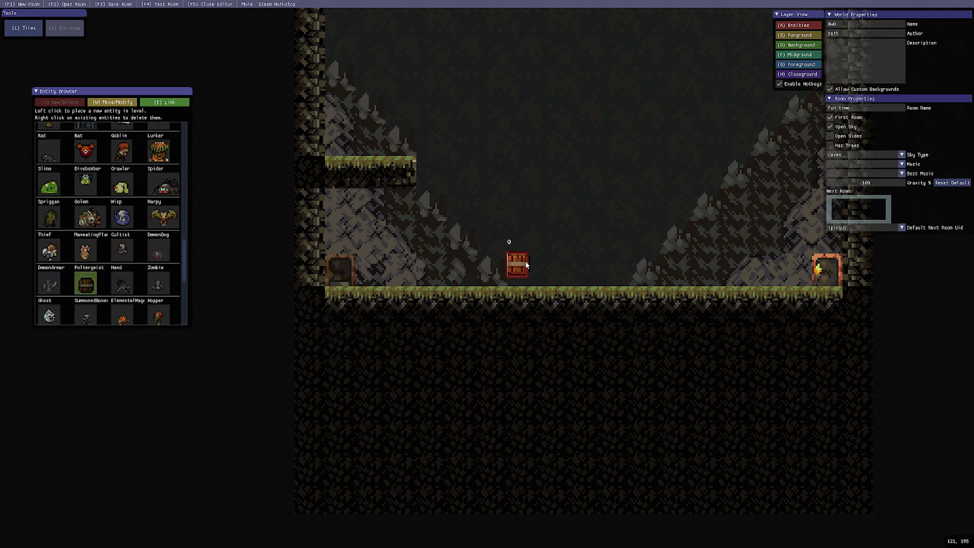
- Playtest an encounter with the Poltergeist, and delete the Crate and Poltergeist from the room
left_click(160, 4)
key("d")
left_click(617, 309)
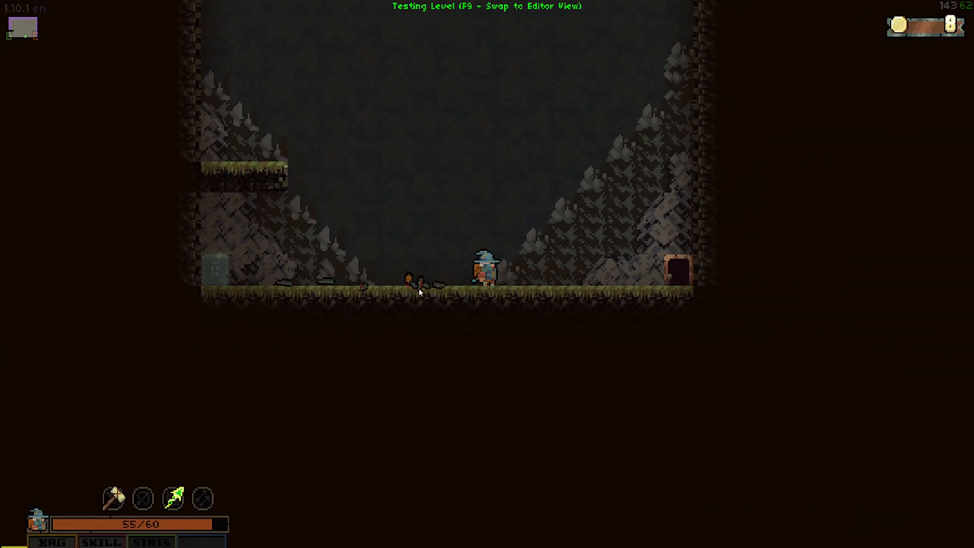
key("F9")
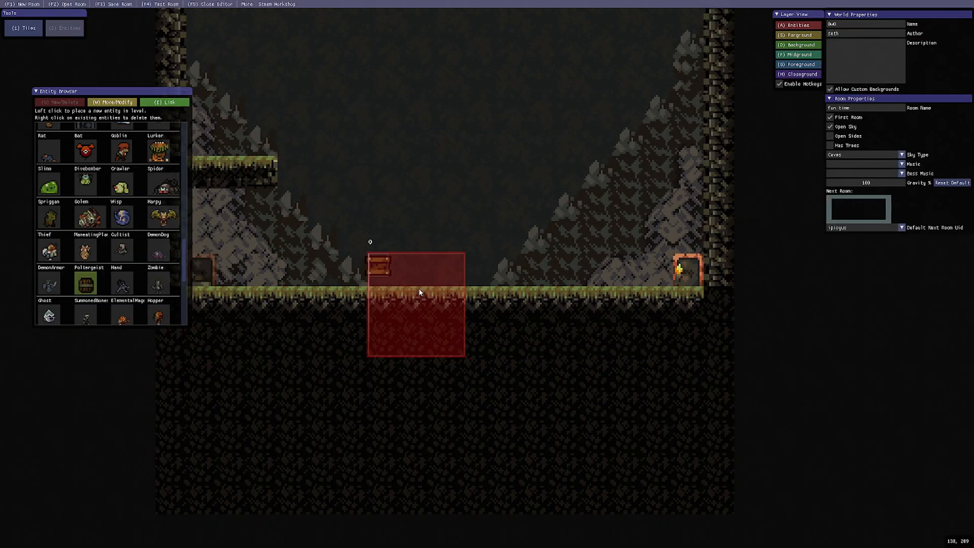
right_click(374, 270)
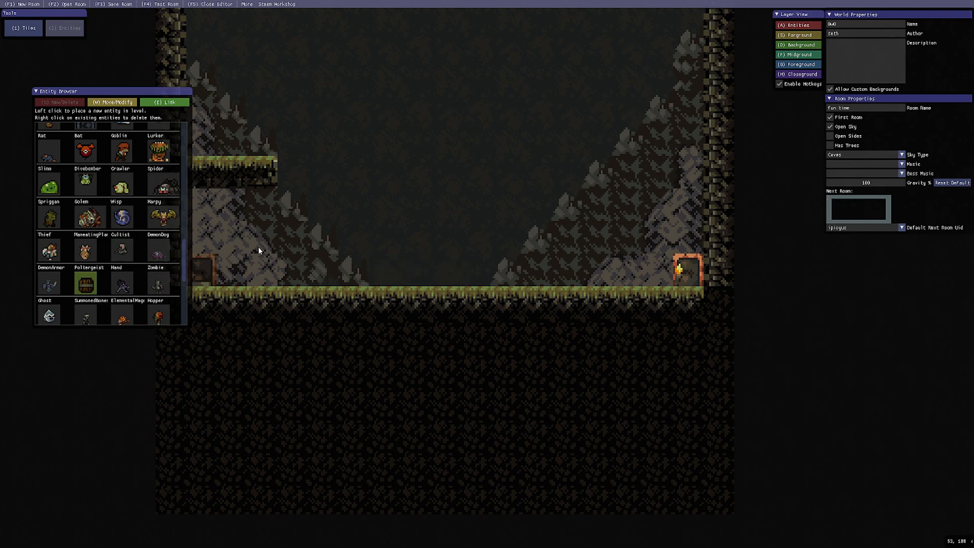
- Browse the available enemies and bosses, and place a Wisp in the air above the middle of the grass floor
scroll(183, 243, "down", 10)
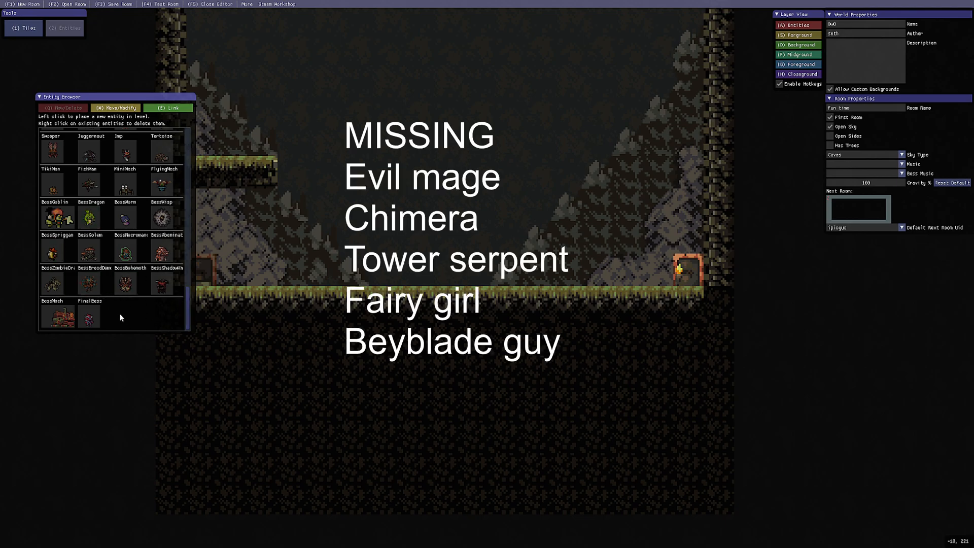
scroll(152, 228, "up", 10)
left_click(134, 248)
left_click(414, 232)
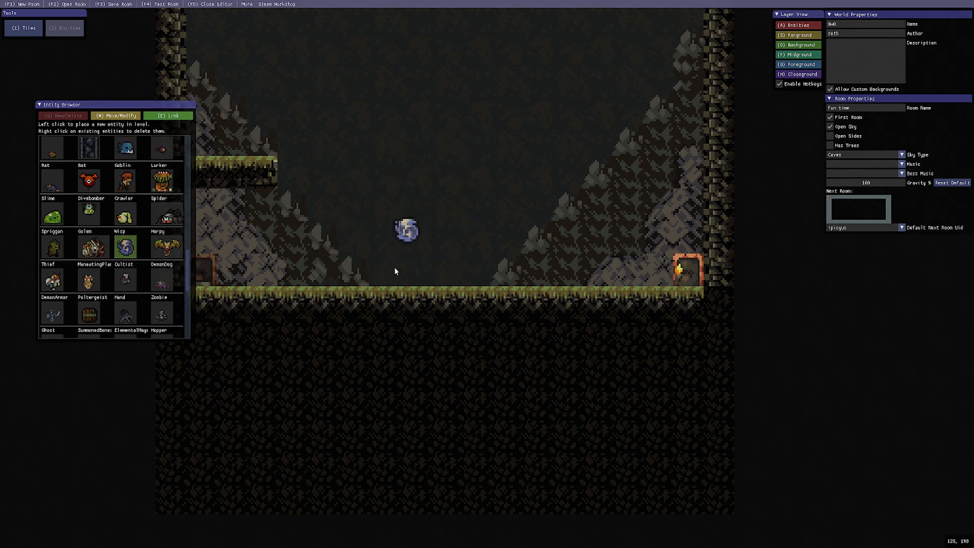
- Enable Drops Loot and Champion on the Wisp
left_click(115, 117)
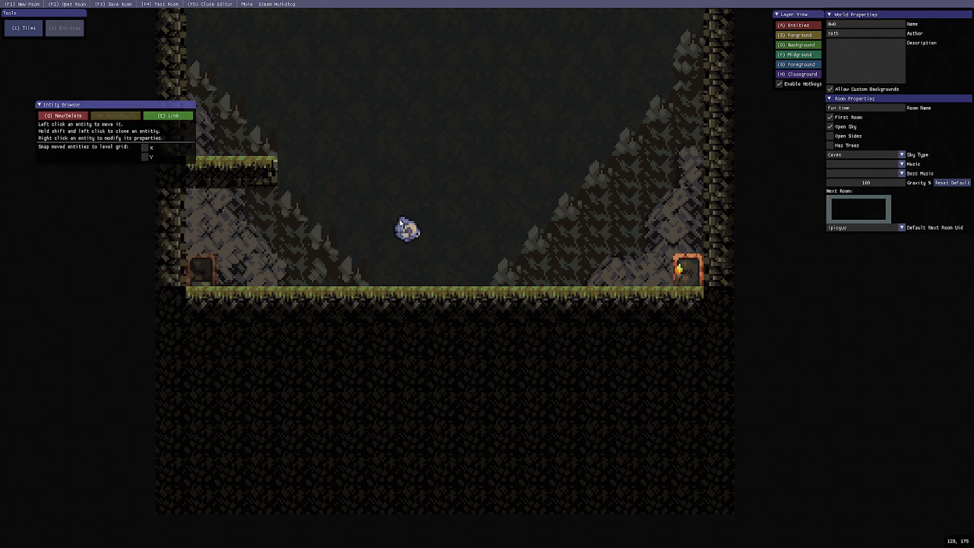
right_click(406, 232)
left_click(414, 261)
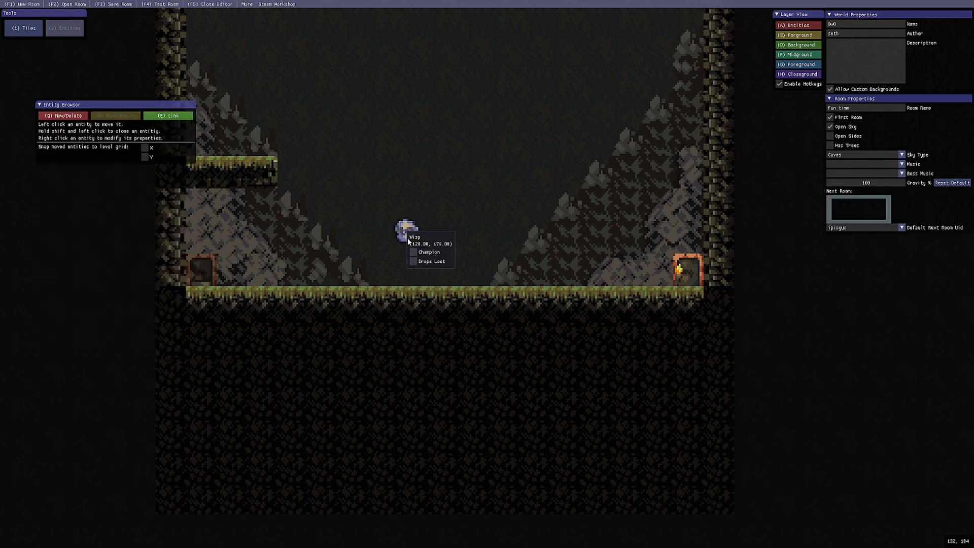
left_click(413, 261)
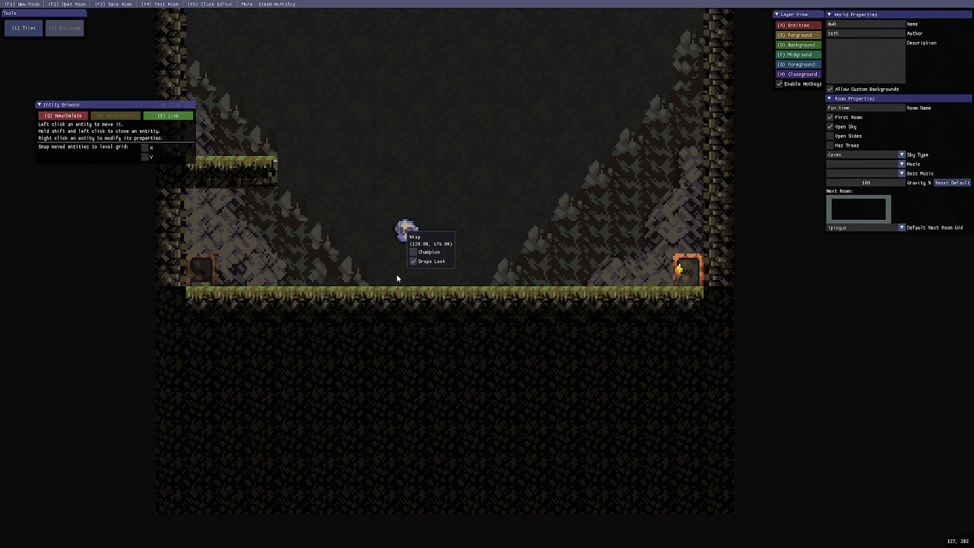
left_click(415, 254)
left_click_drag(424, 240, 480, 229)
key("q")
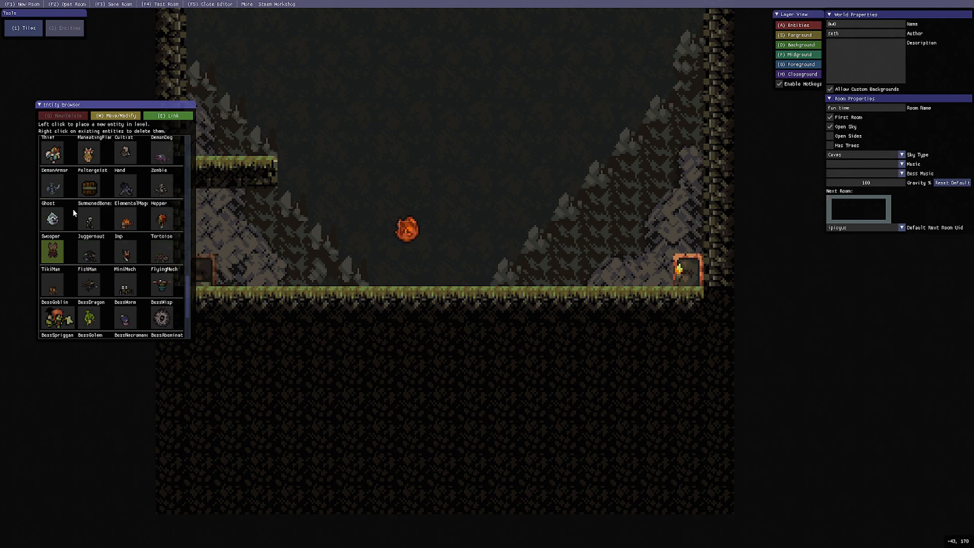
- Place a DemonArmor on the grass floor just to the right of the Wisp
scroll(86, 223, "up", 1)
scroll(87, 224, "up", 1)
scroll(81, 229, "up", 2)
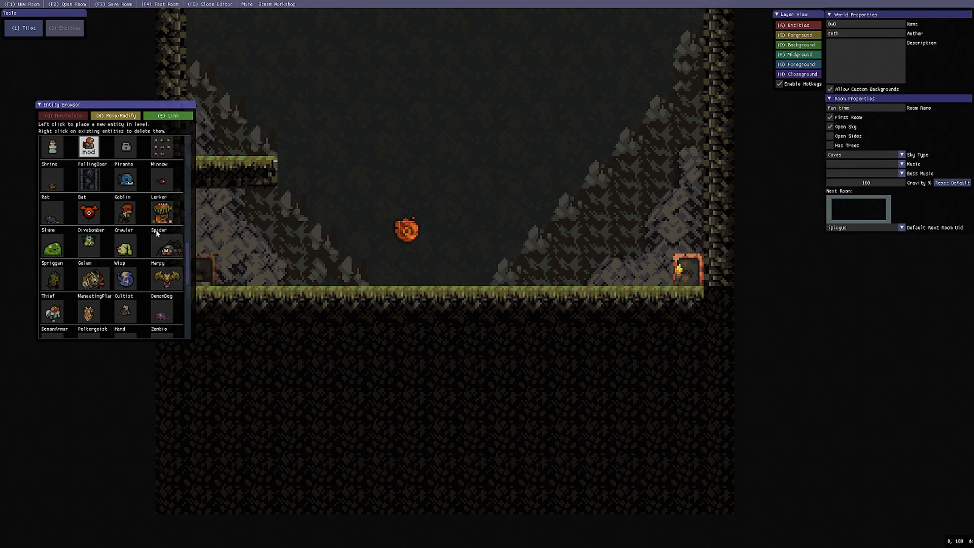
scroll(124, 208, "down", 3)
left_click(51, 242)
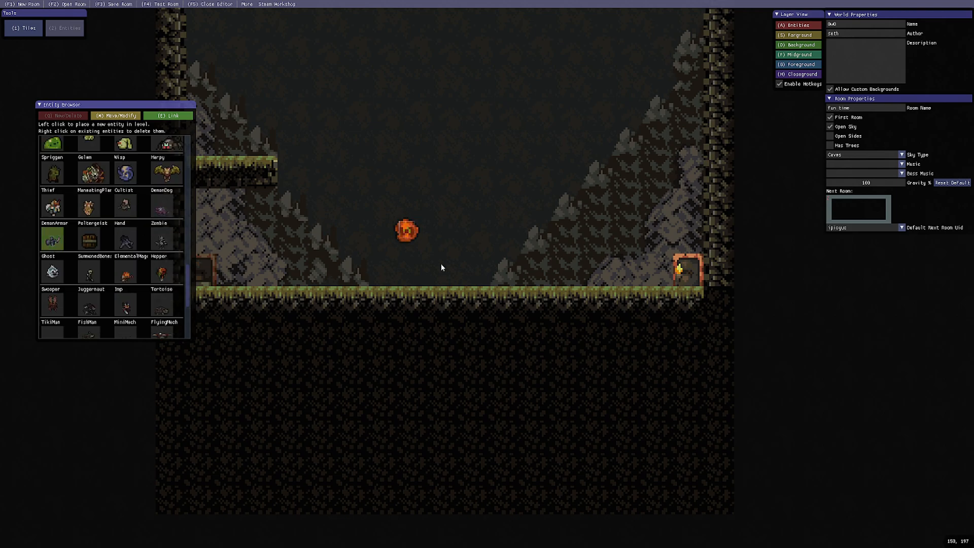
left_click(445, 272)
scroll(116, 297, "down", 2)
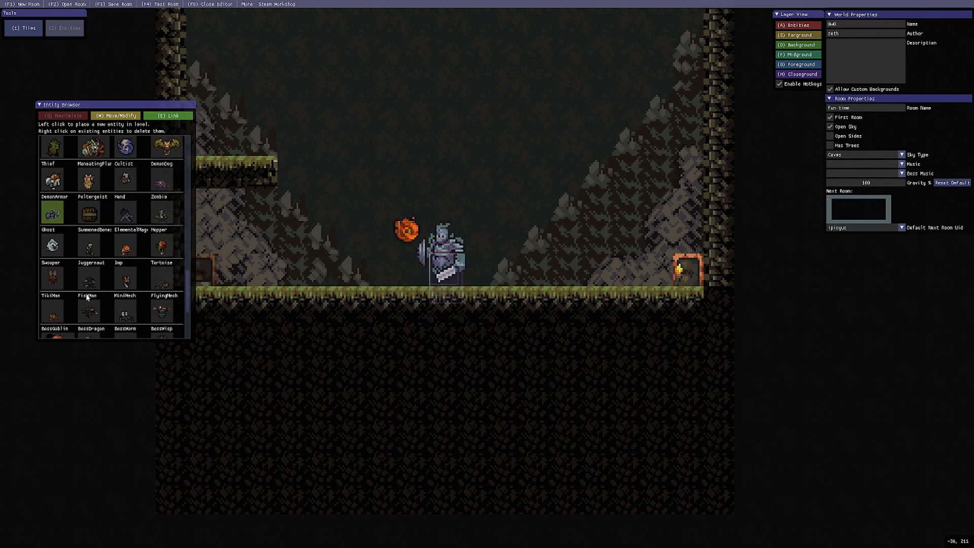
scroll(146, 290, "down", 1)
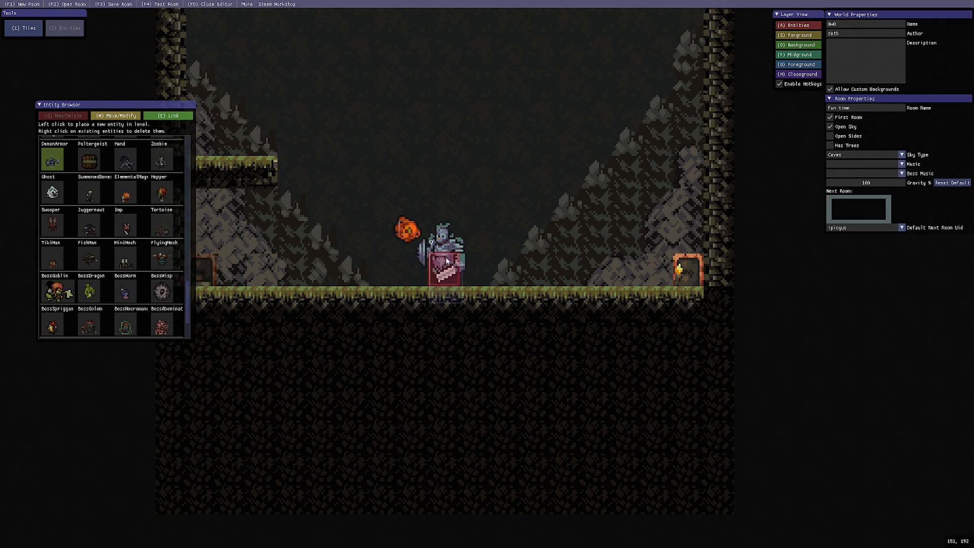
scroll(145, 291, "up", 2)
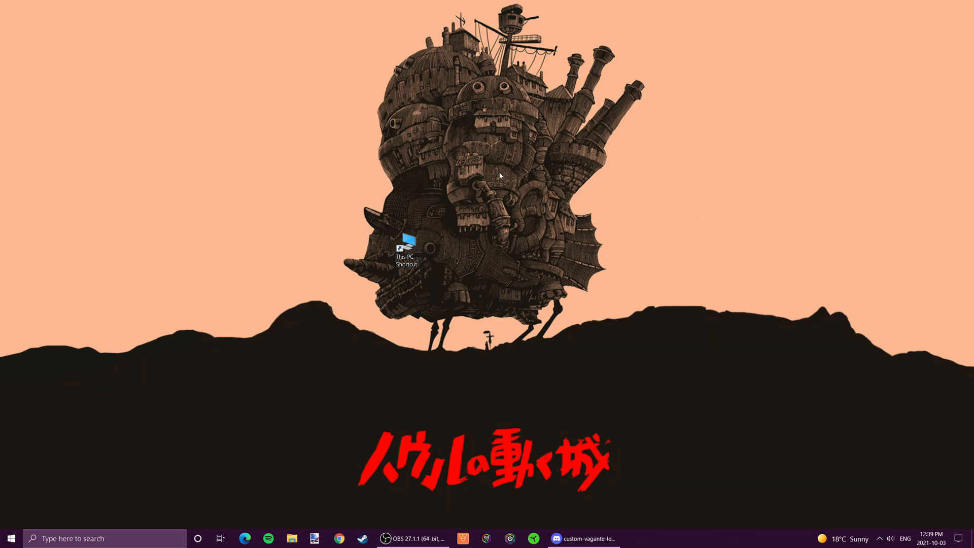
- Open the Steam folder inside Program Files (x86) on Local Disk (C:)
double_click(408, 253)
scroll(561, 325, "down", 3)
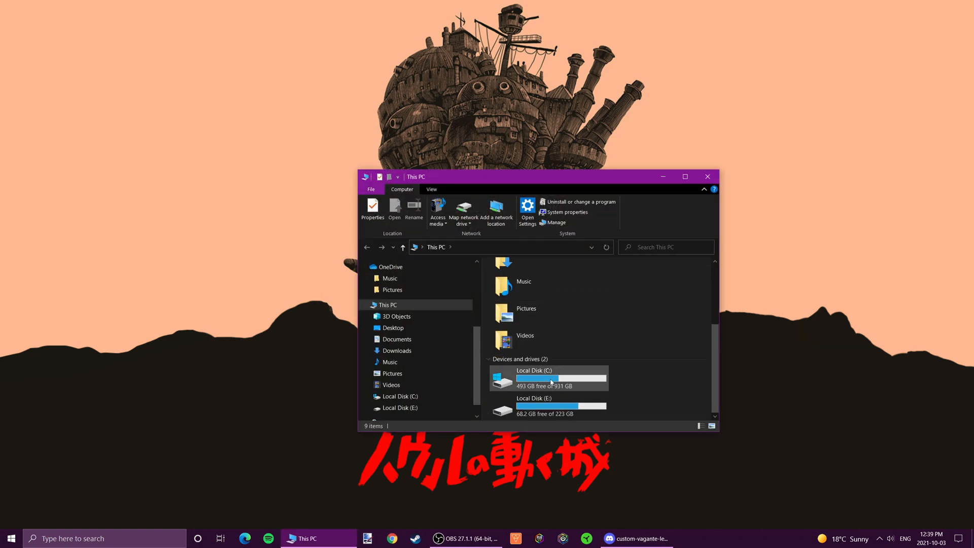
double_click(536, 380)
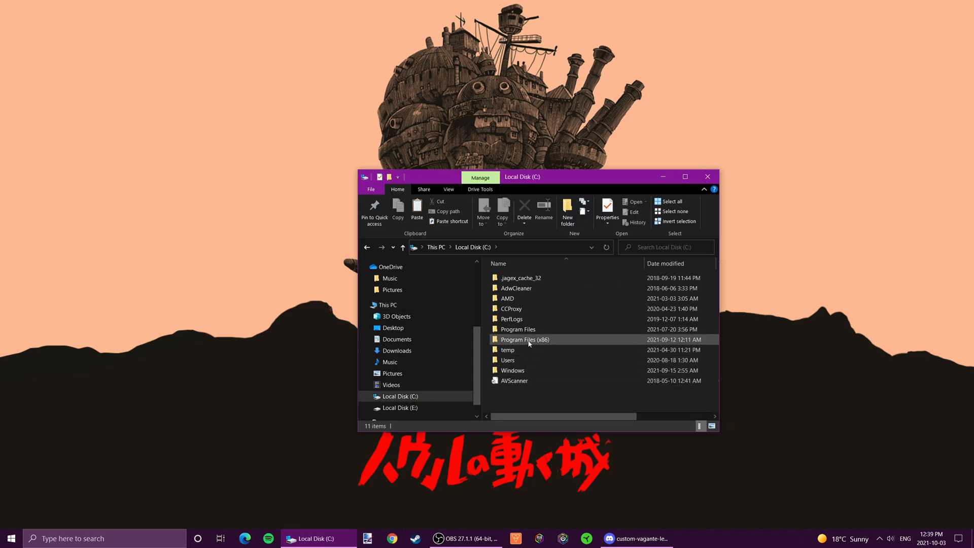
double_click(530, 343)
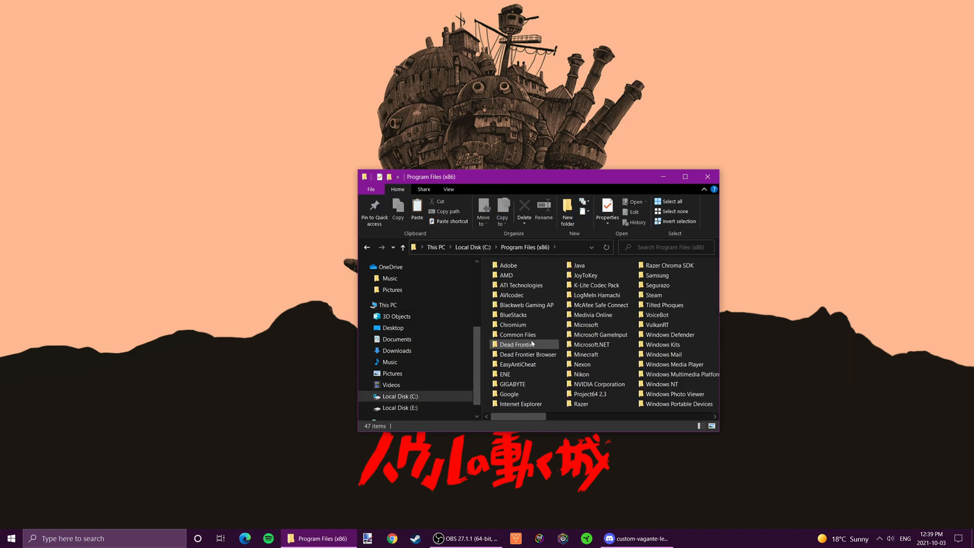
left_click(653, 296)
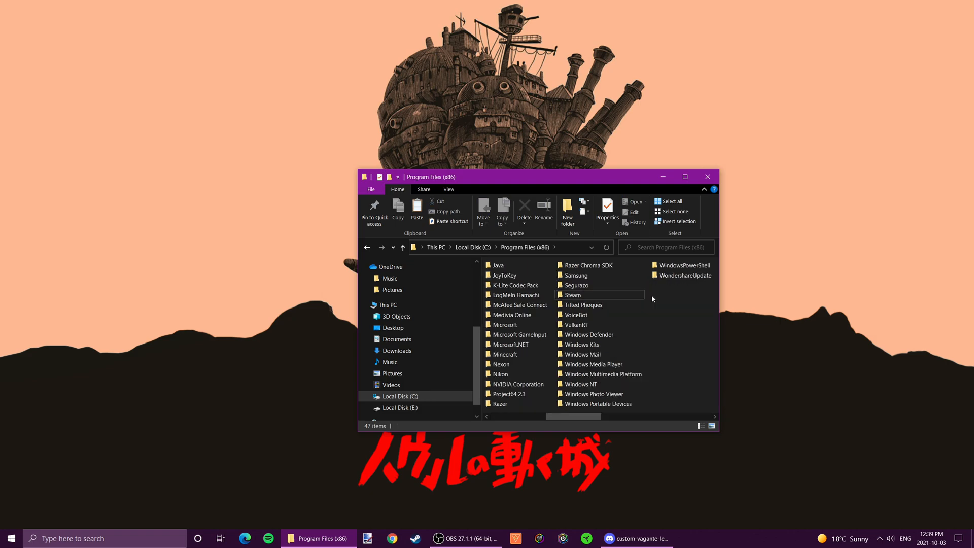
double_click(604, 298)
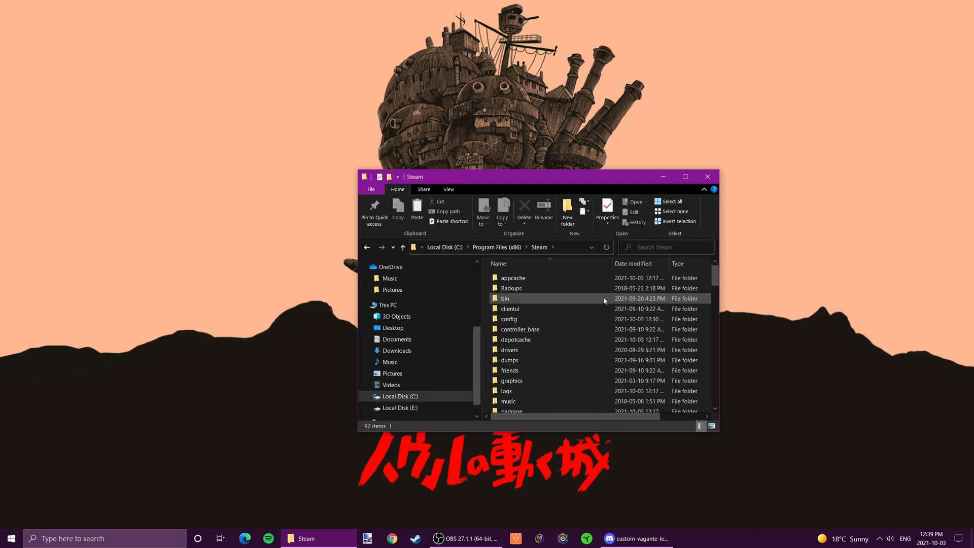
- Open the game's custom levels folder, steamapps > common > vagante > custom
scroll(537, 372, "down", 3)
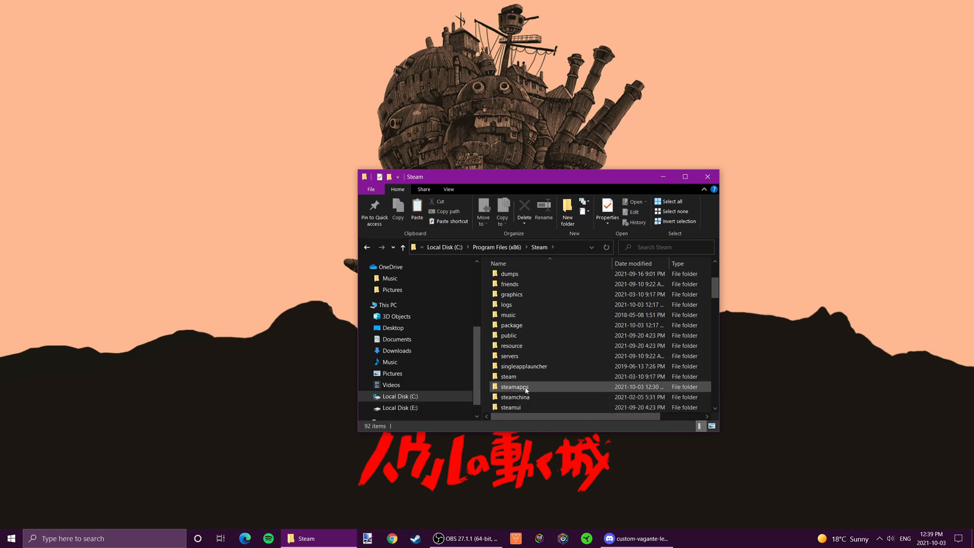
double_click(526, 389)
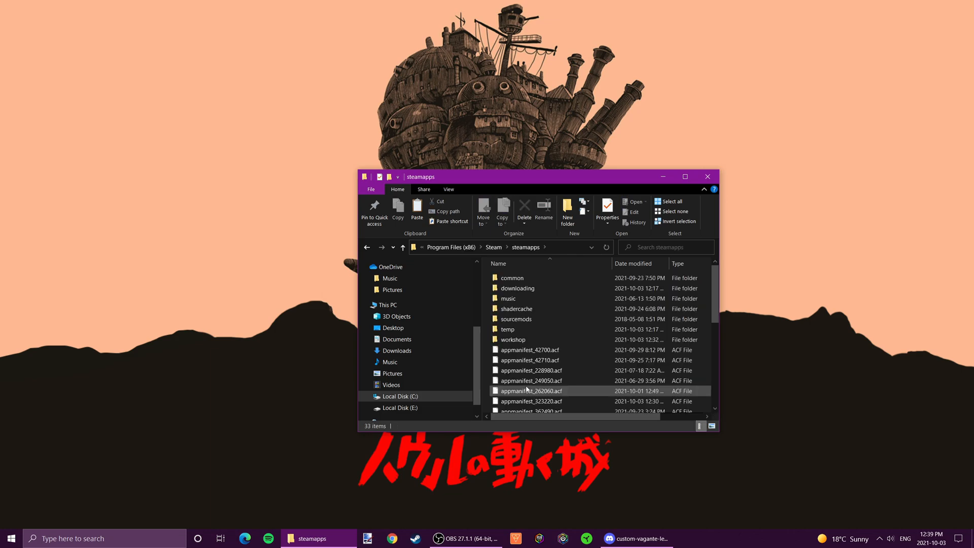
double_click(517, 282)
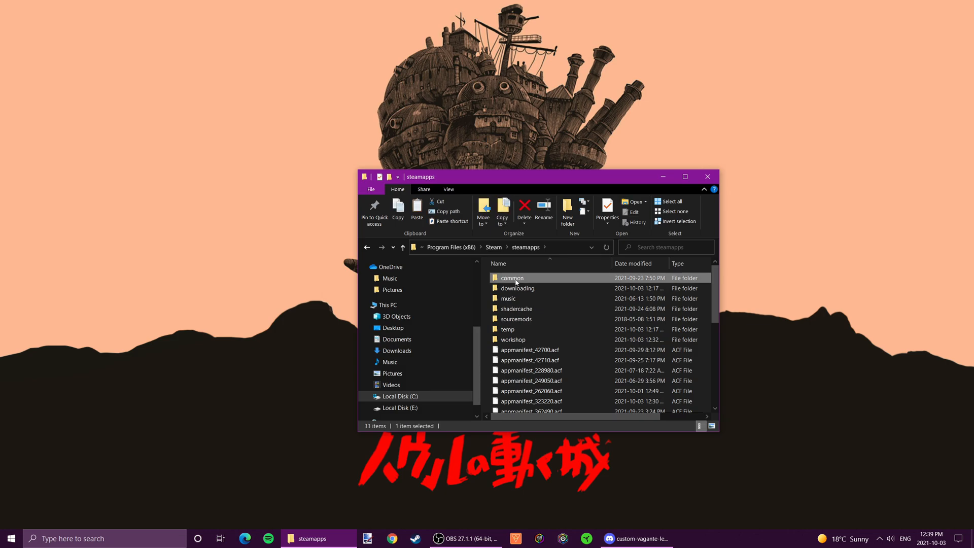
scroll(527, 378, "down", 1)
scroll(527, 378, "down", 4)
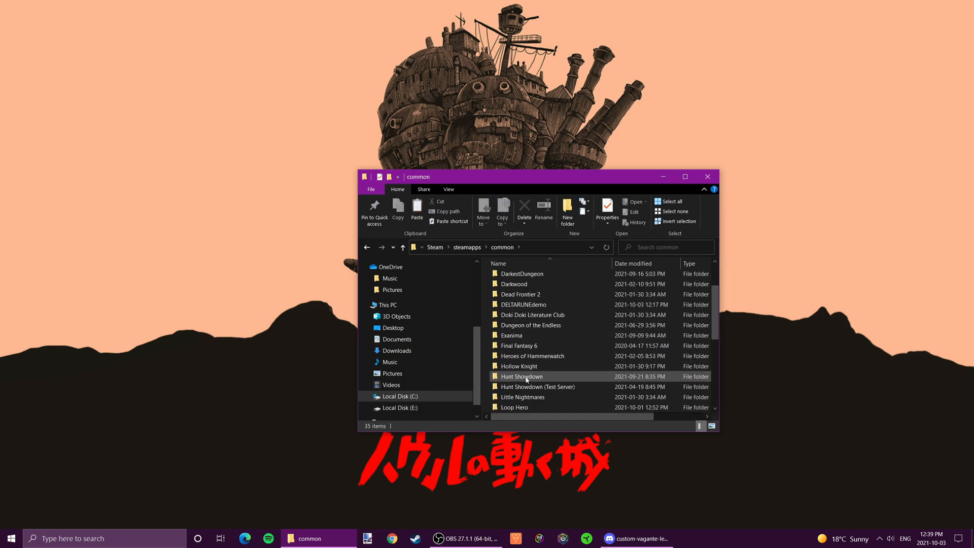
scroll(526, 381, "down", 1)
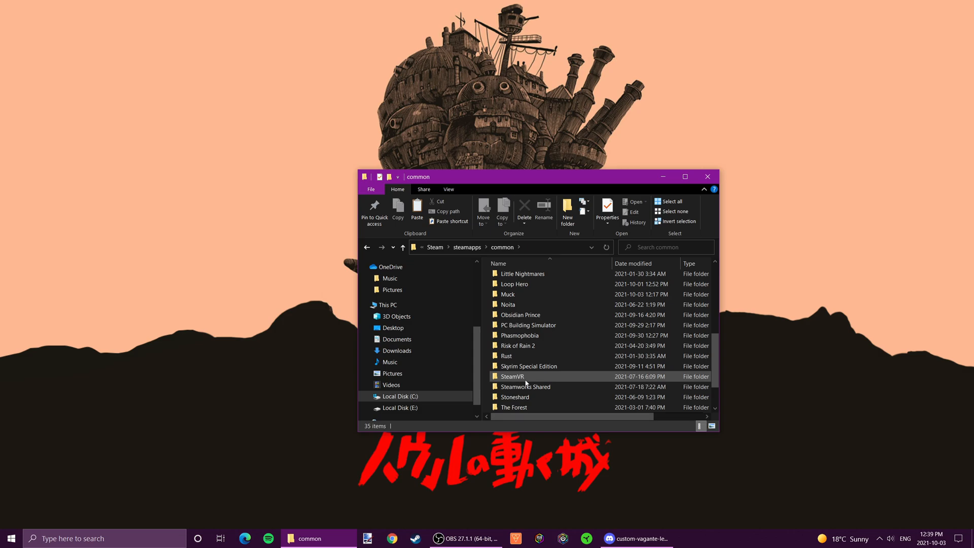
scroll(525, 383, "down", 1)
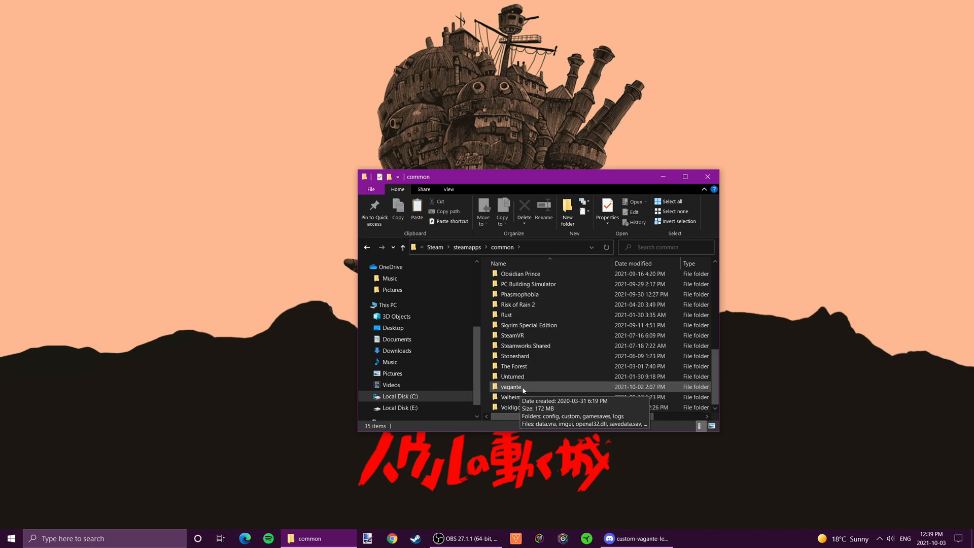
double_click(516, 388)
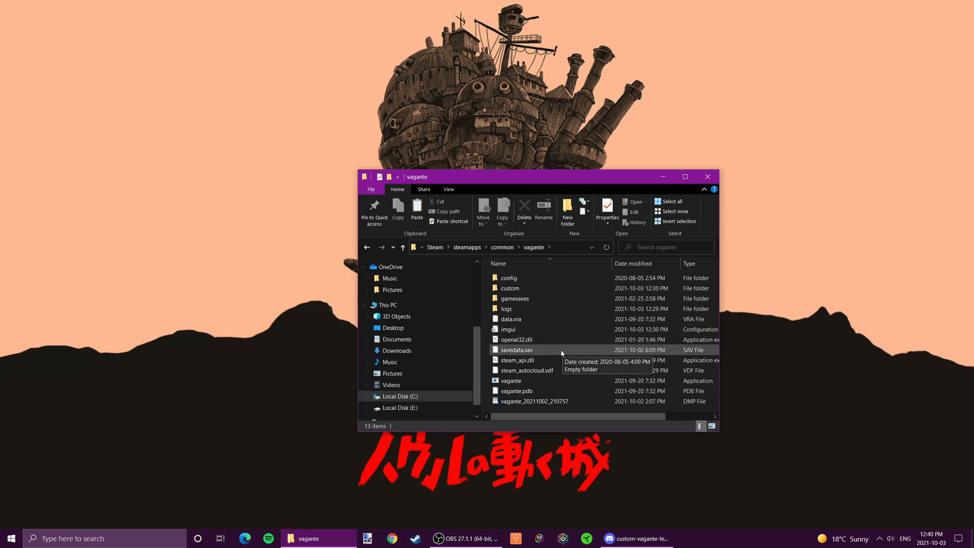
double_click(507, 288)
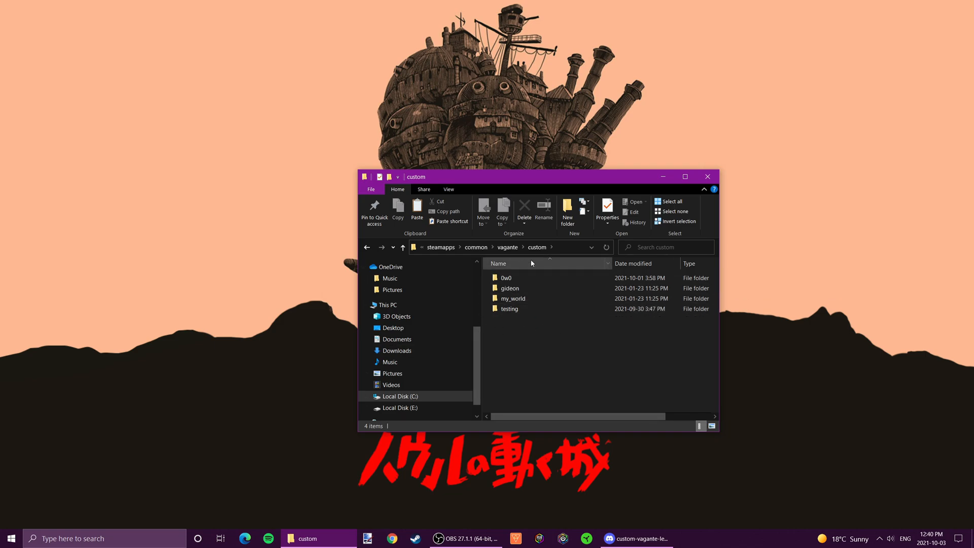
- Copy rooms.json from the 0w0 level folder onto the desktop
double_click(507, 278)
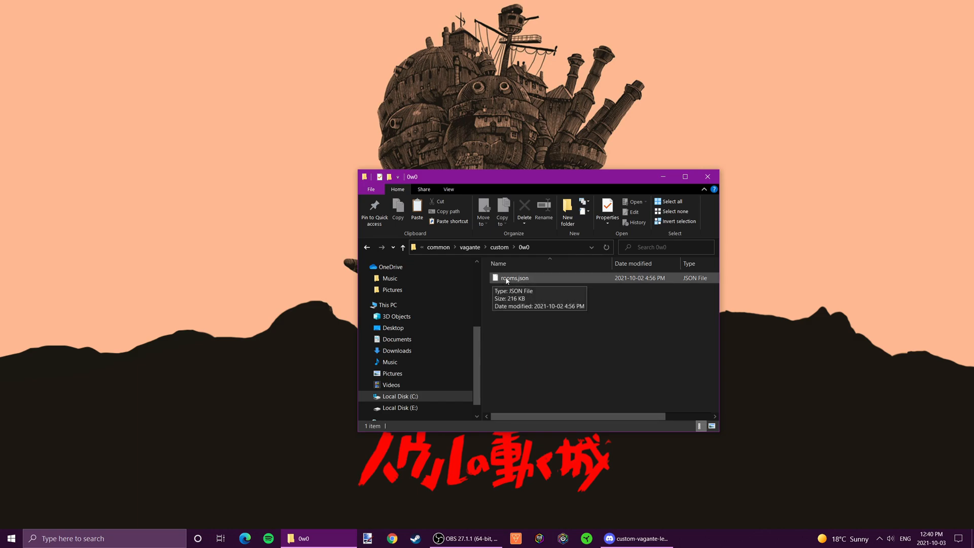
right_click(506, 280)
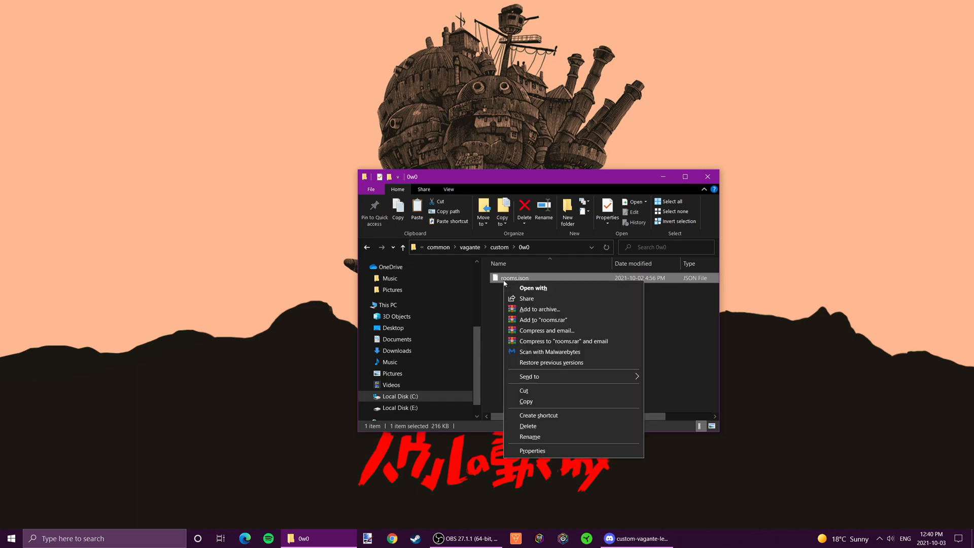
left_click(527, 401)
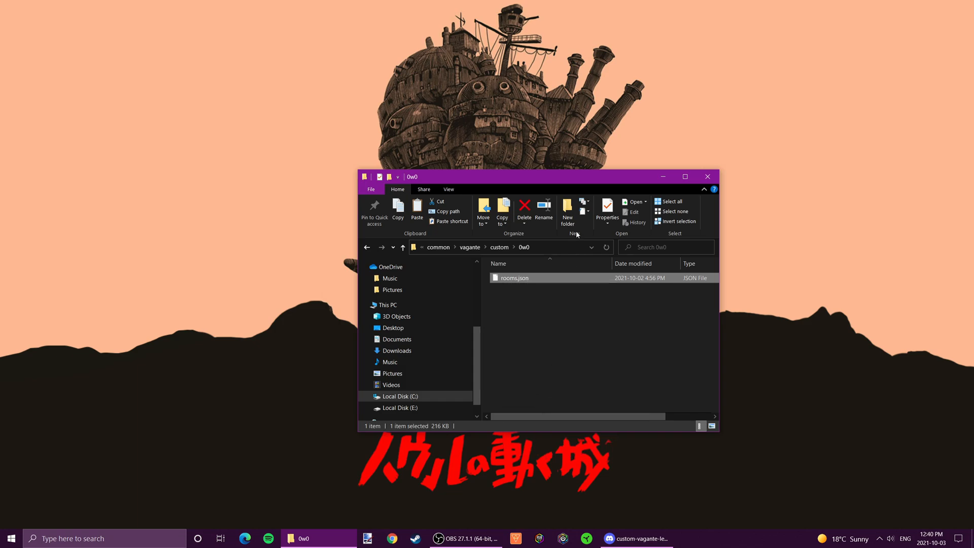
left_click(663, 177)
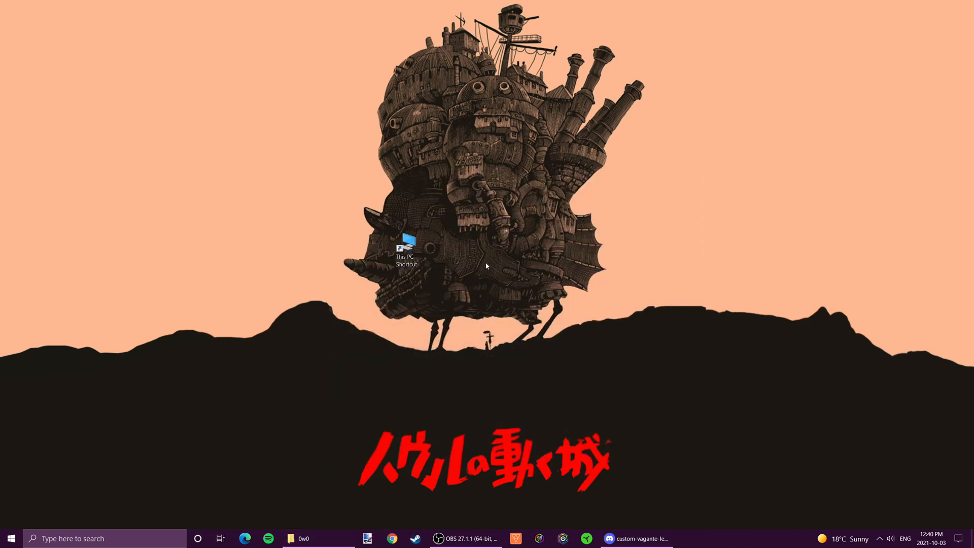
right_click(481, 264)
left_click(515, 320)
mouse_move(482, 250)
left_mouse_down()
mouse_move(448, 266)
mouse_move(481, 253)
left_mouse_up()
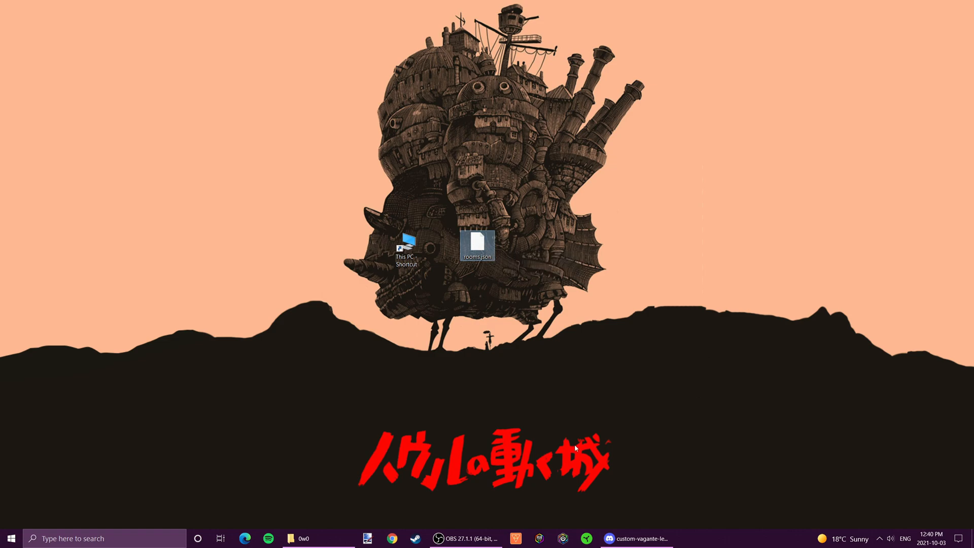
- Switch to Discord and upload rooms.json from the desktop to the custom-vagante-levels channel without a comment
left_click(637, 541)
left_click_drag(534, 73, 563, 65)
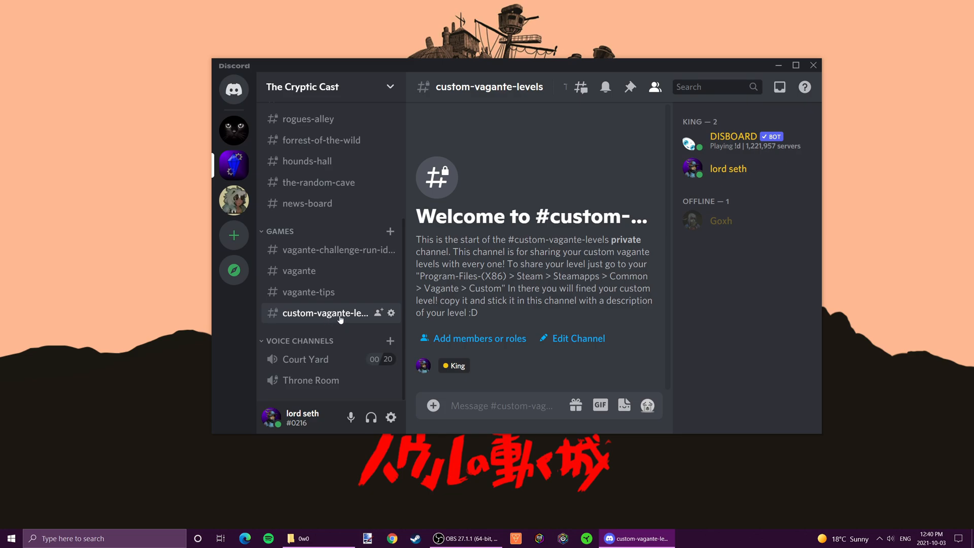
left_click_drag(582, 71, 601, 82)
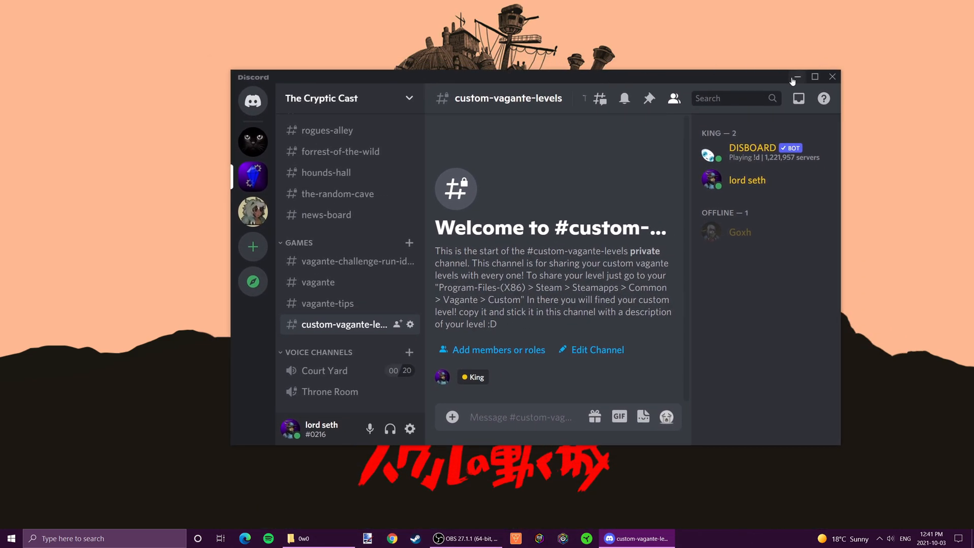
left_click(794, 80)
left_click_drag(477, 249, 527, 423)
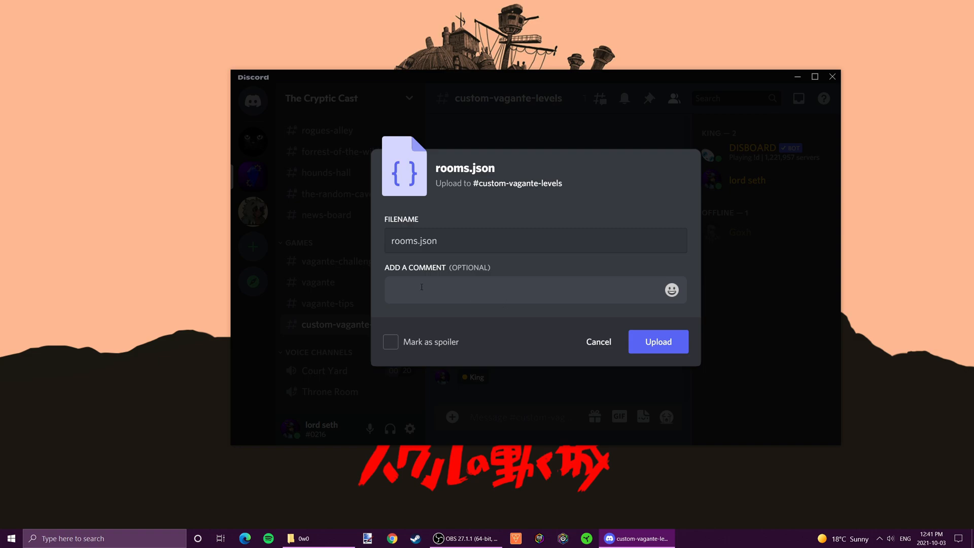
left_click(657, 343)
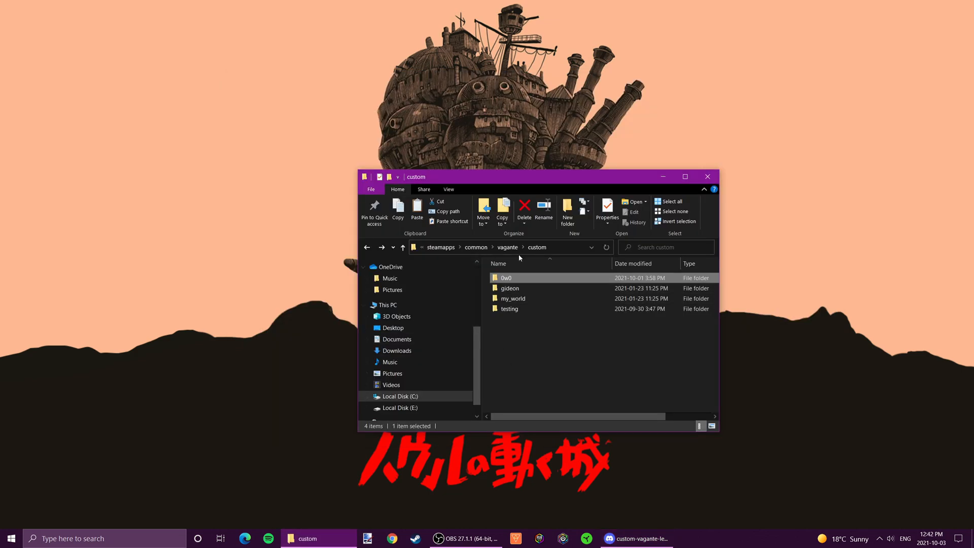
- Create a folder named "cool world" inside the vagante custom folder
right_click(519, 325)
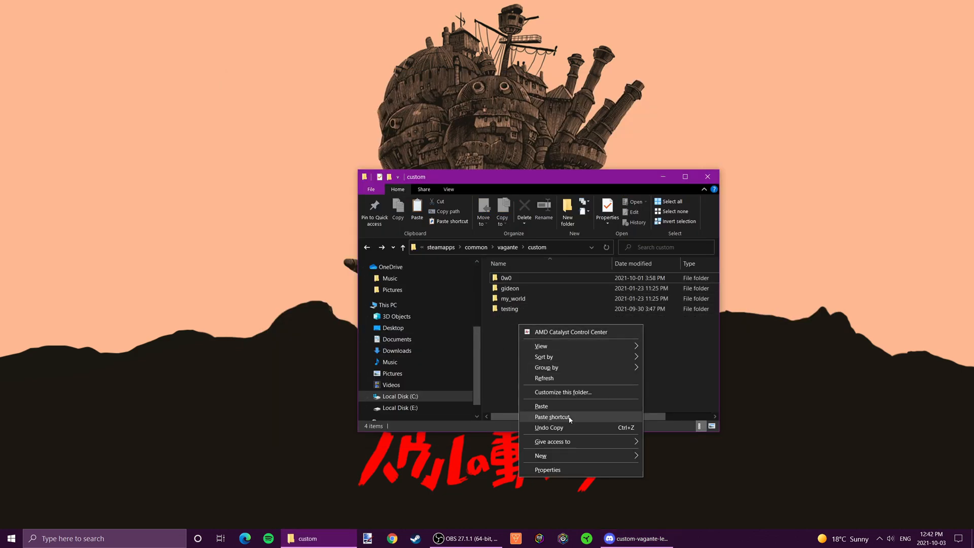
mouse_move(551, 456)
left_click(665, 345)
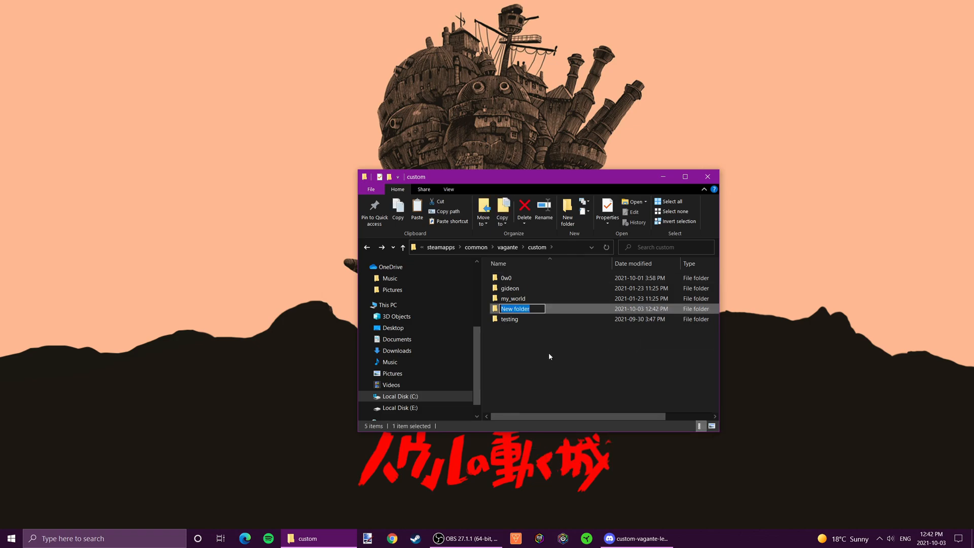
type("cool wor")
type("ld")
key("Return")
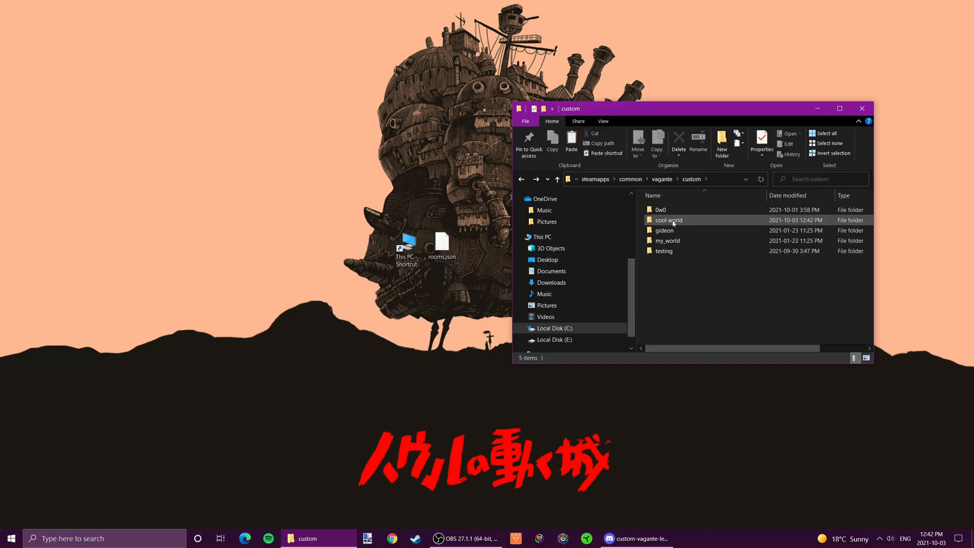
- Move rooms.json from the desktop into the cool world folder, and return to the custom folder
double_click(674, 223)
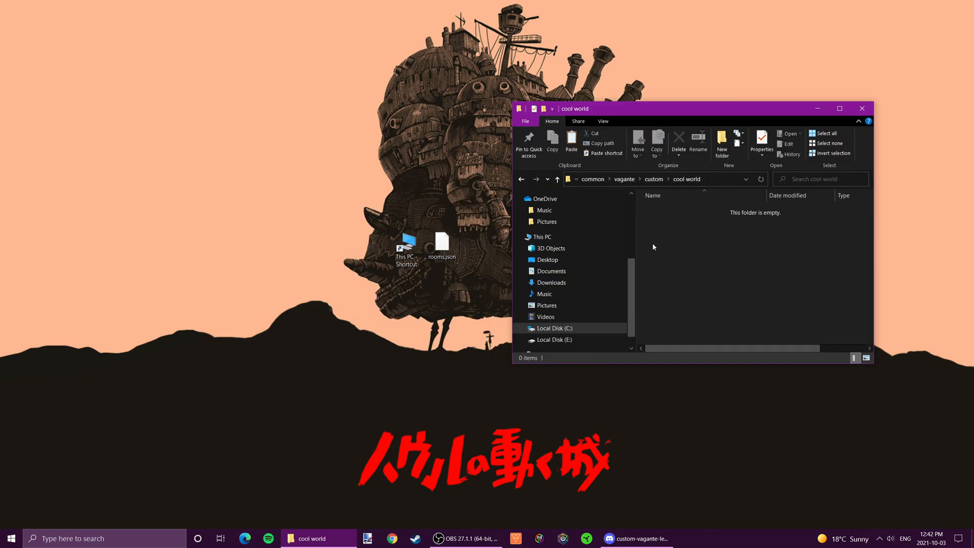
left_click_drag(442, 243, 677, 256)
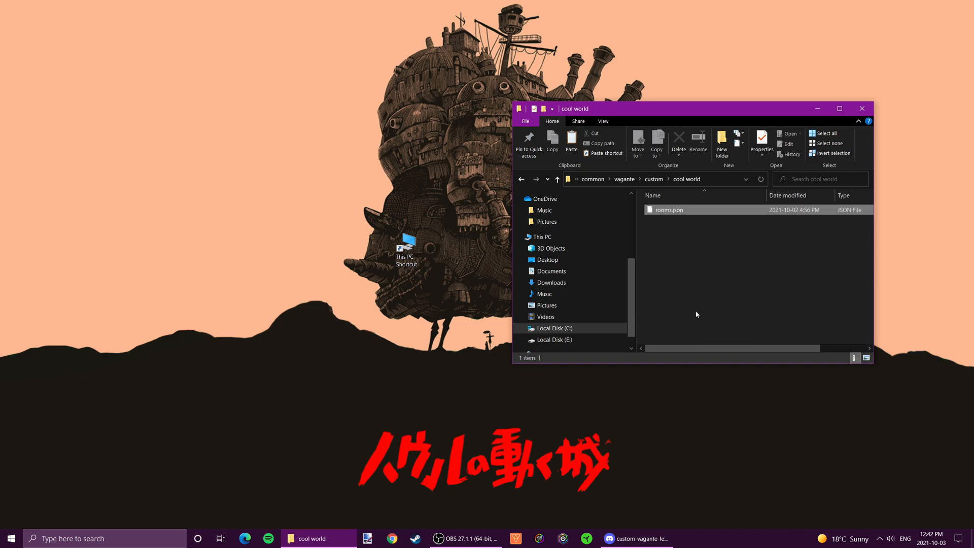
left_click(521, 179)
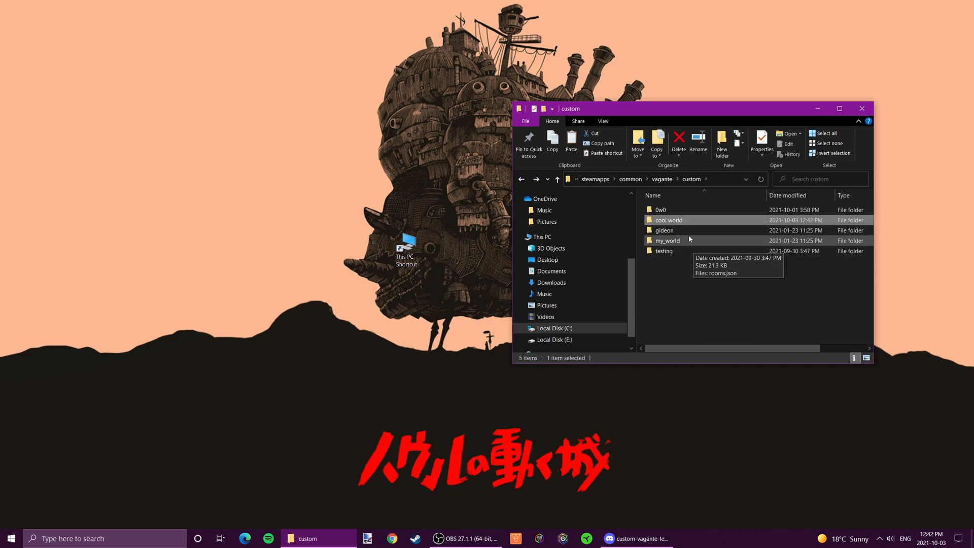